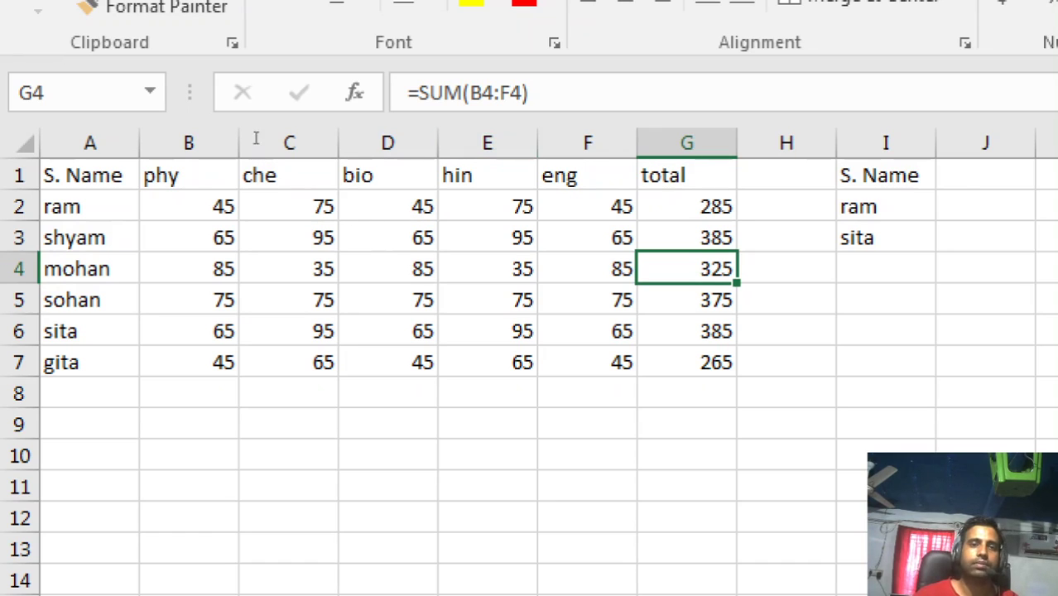
# Change the total formula in G4 to =SUM(B4,F4) and reselect that cell
pyautogui.press('F2')
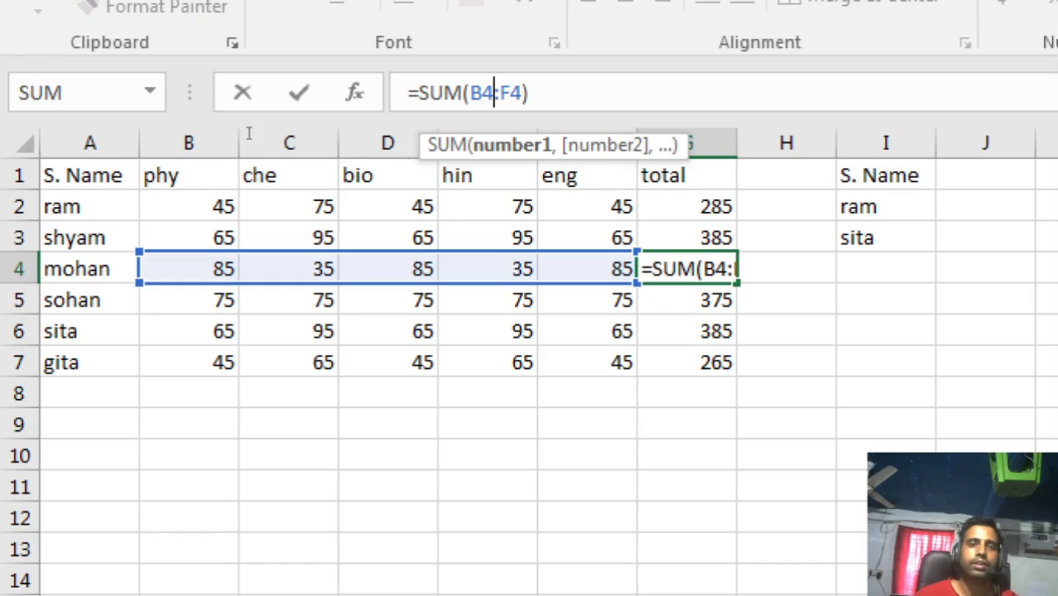
pyautogui.press('Delete')
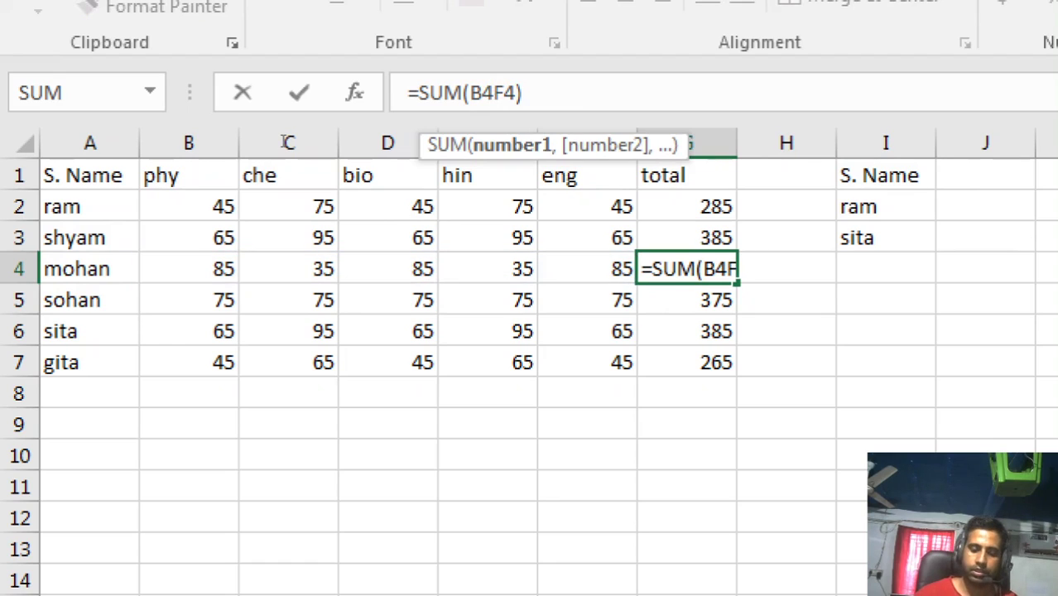
pyautogui.write(',')
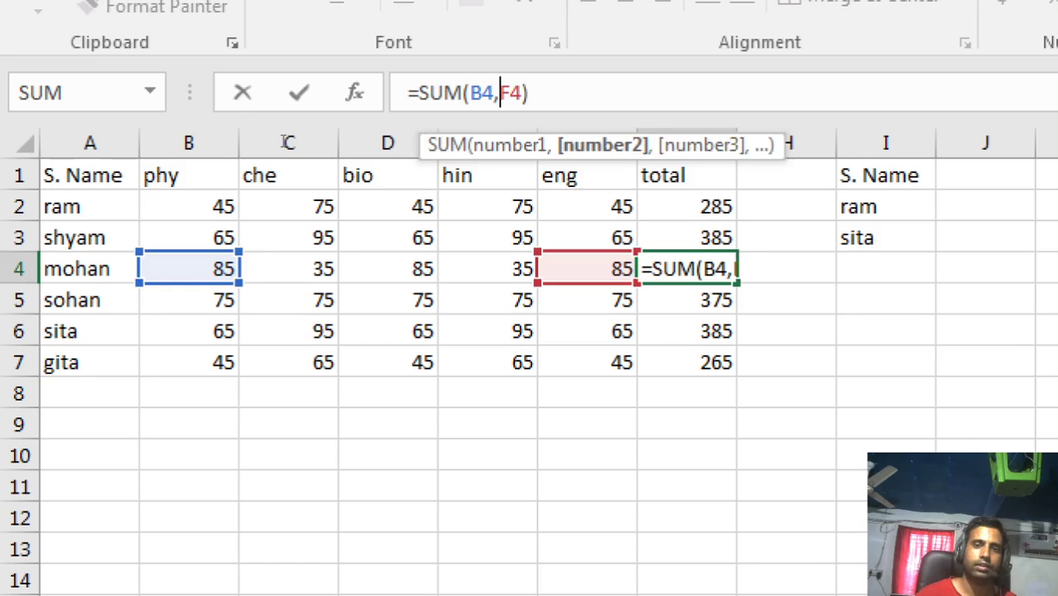
pyautogui.press('Return')
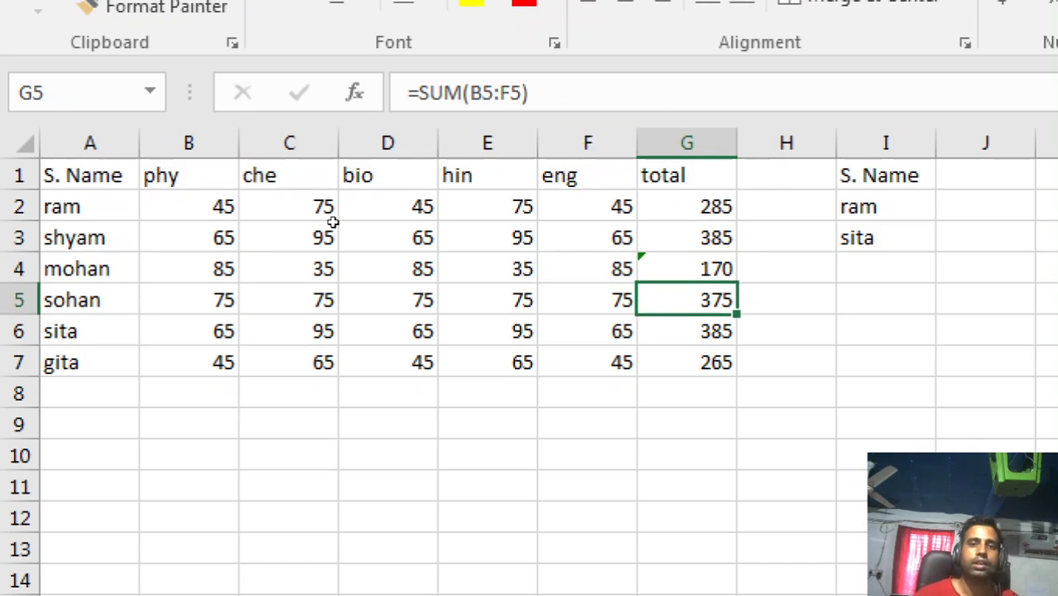
pyautogui.press('Up')
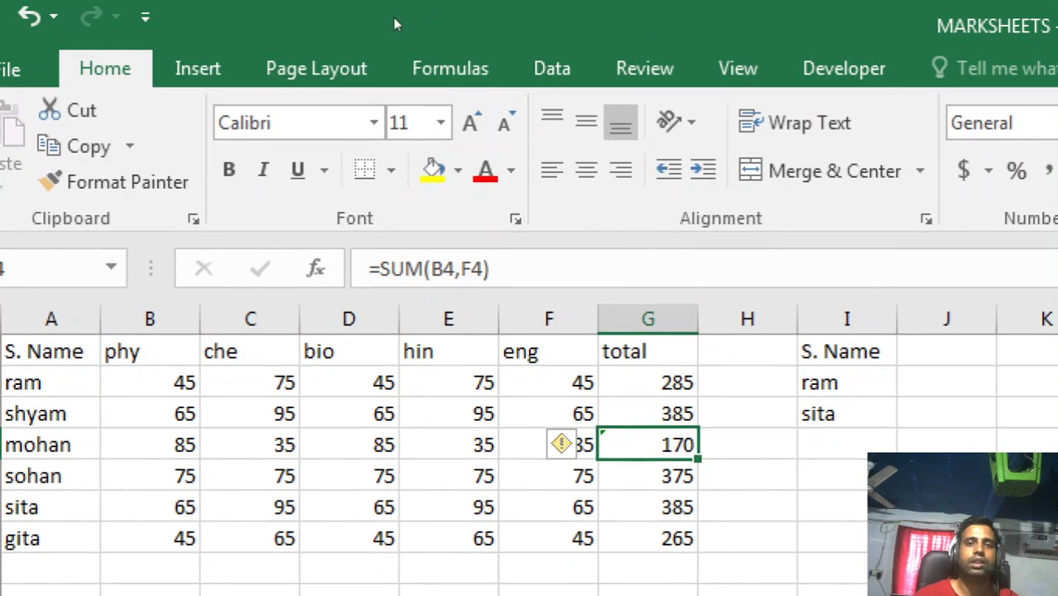
# Try to trace the error in the total cell G4 with the Trace Error command
pyautogui.scroll(-3, 227, 50)
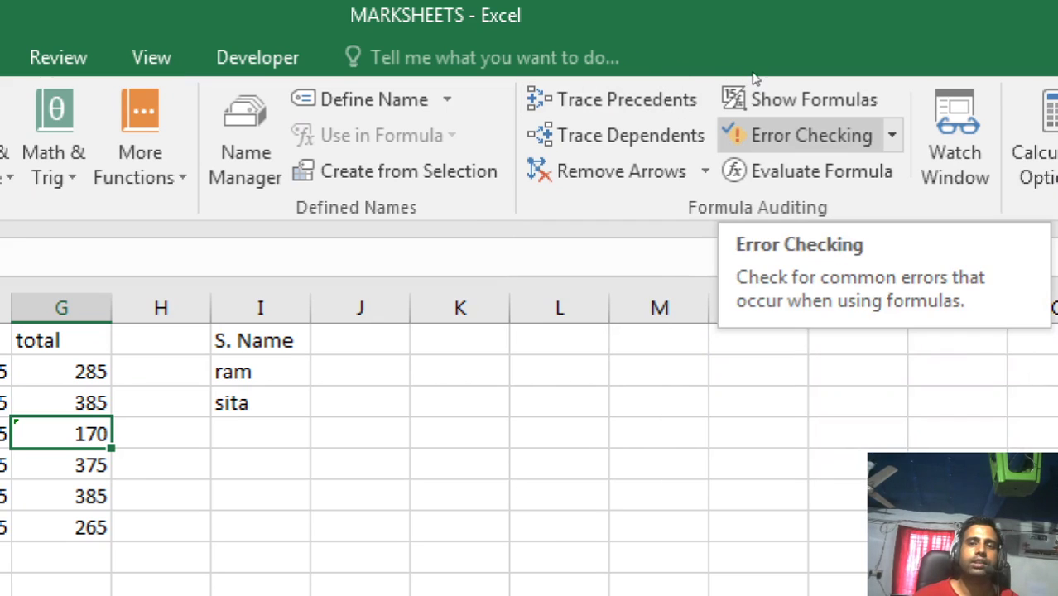
pyautogui.click(892, 135)
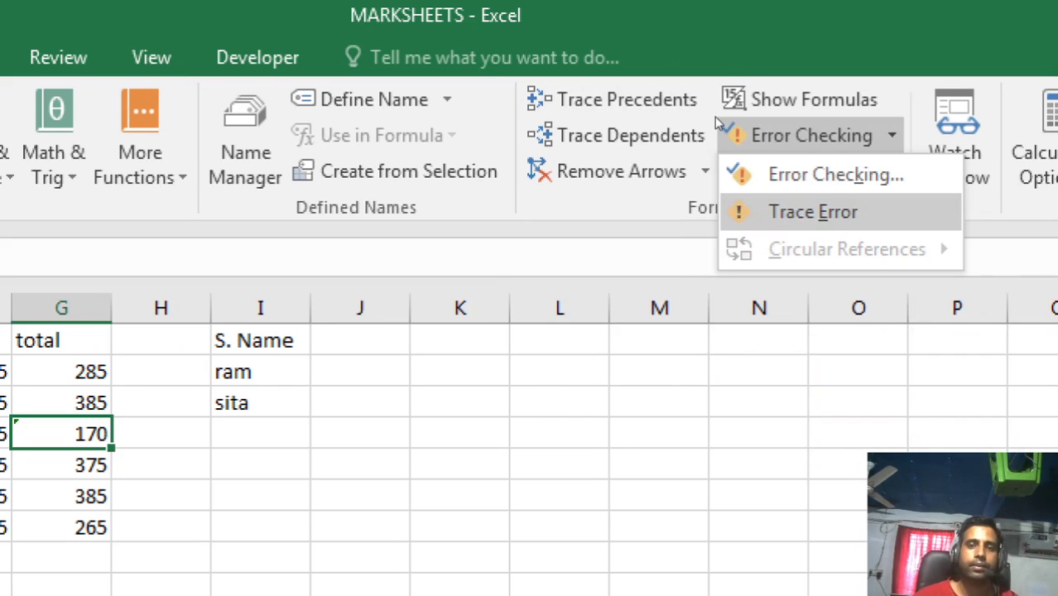
pyautogui.press('Return')
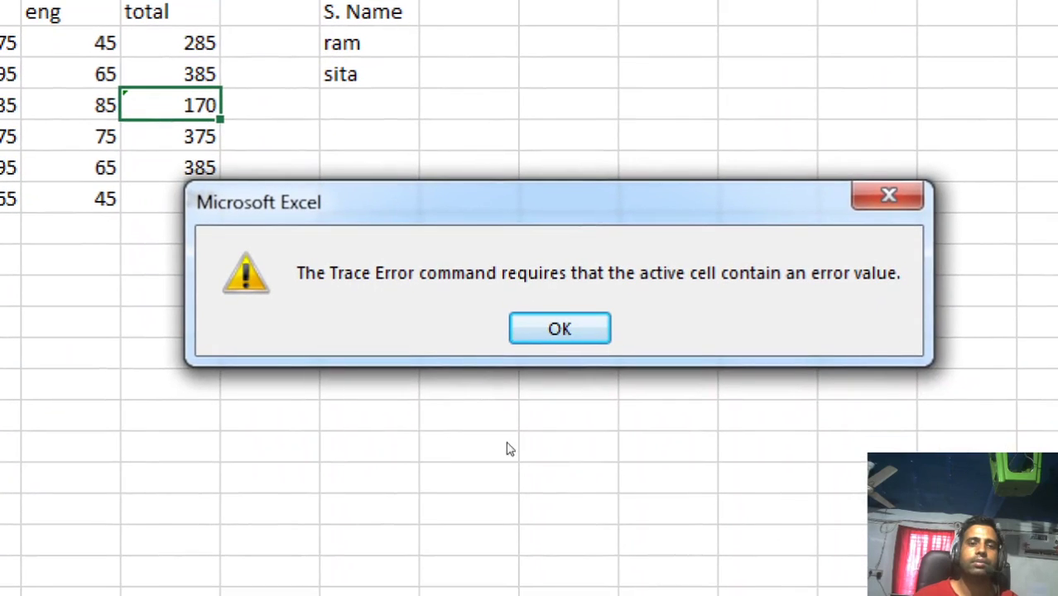
pyautogui.click(557, 329)
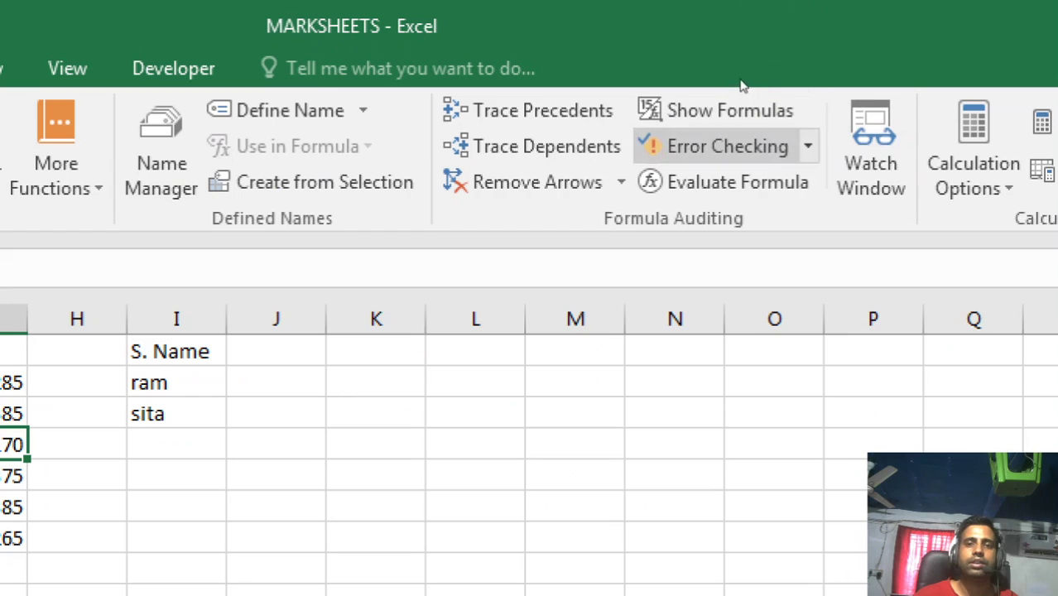
# Run Error Checking on the sheet and move its dialog away from the totals to examine the issue in G4
pyautogui.press('Down')
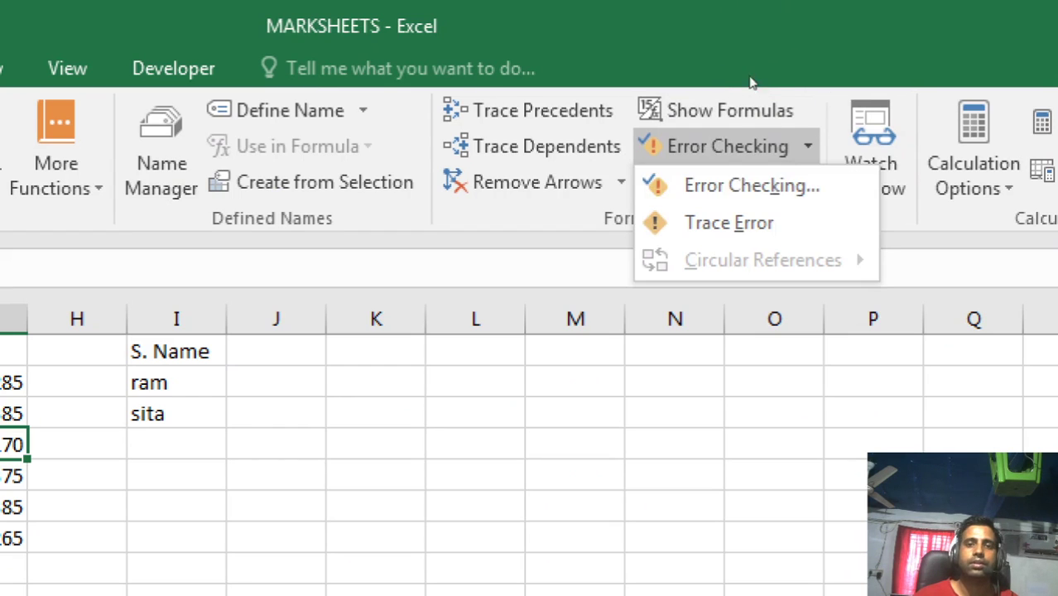
pyautogui.press('Return')
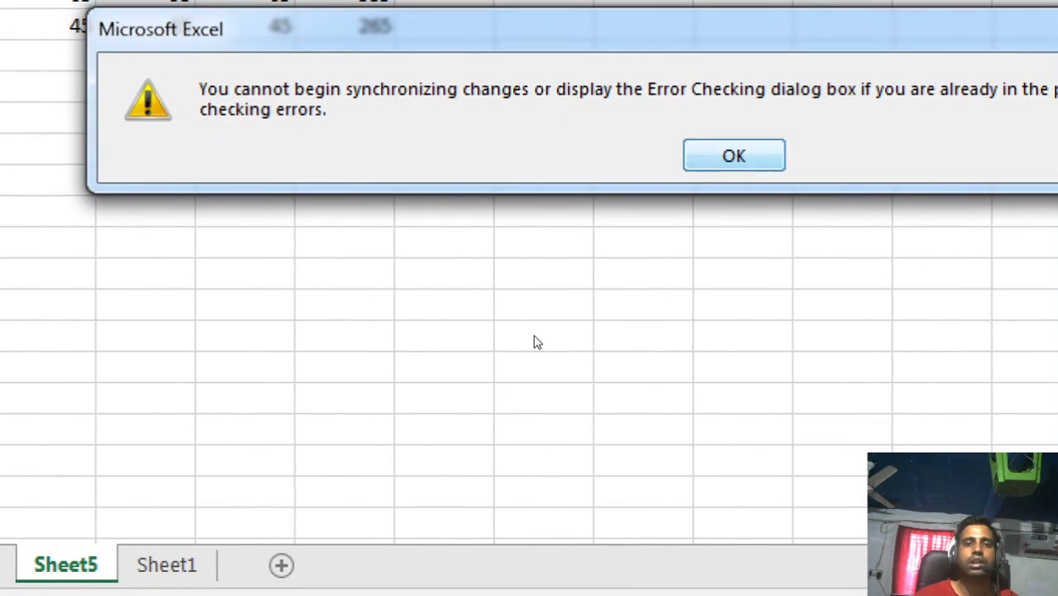
pyautogui.press('Return')
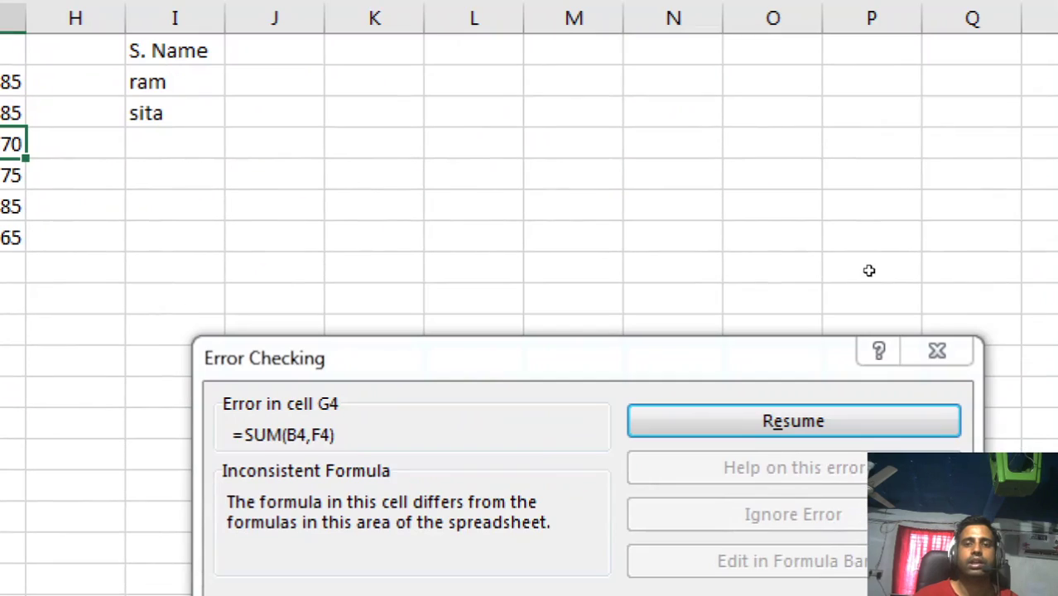
pyautogui.moveTo(652, 342); pyautogui.dragTo(619, 264)
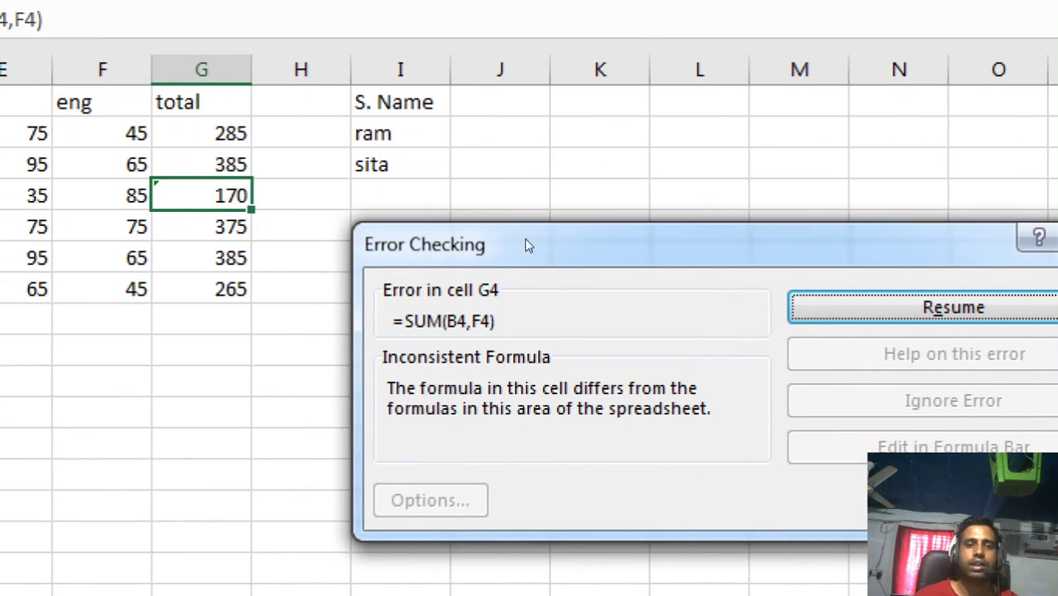
pyautogui.moveTo(528, 243); pyautogui.dragTo(463, 247)
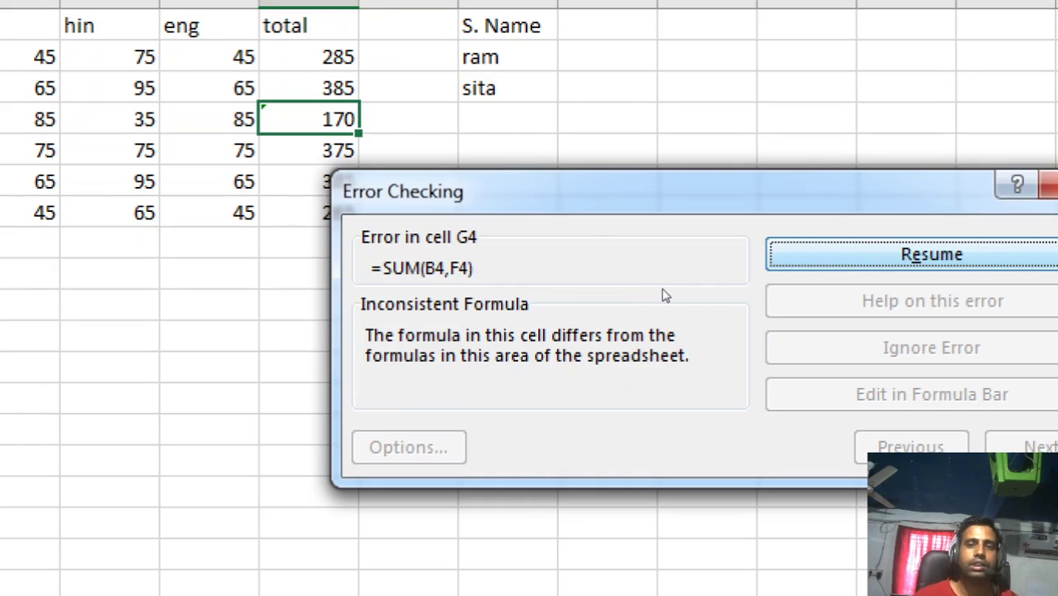
# Resume the error check and fix G4 by copying the formula from above
pyautogui.press('Return')
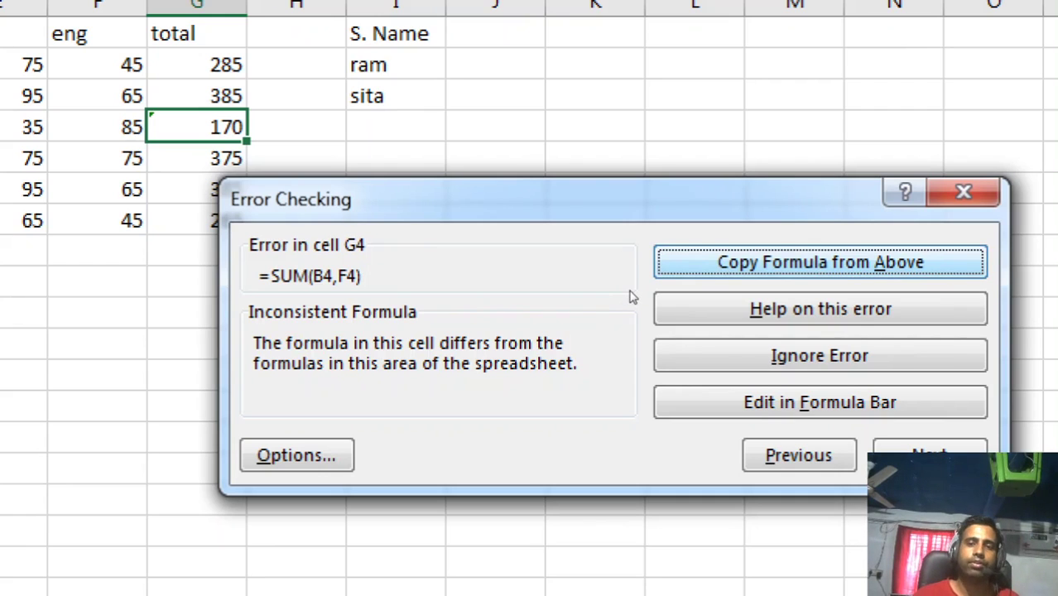
pyautogui.press('Return')
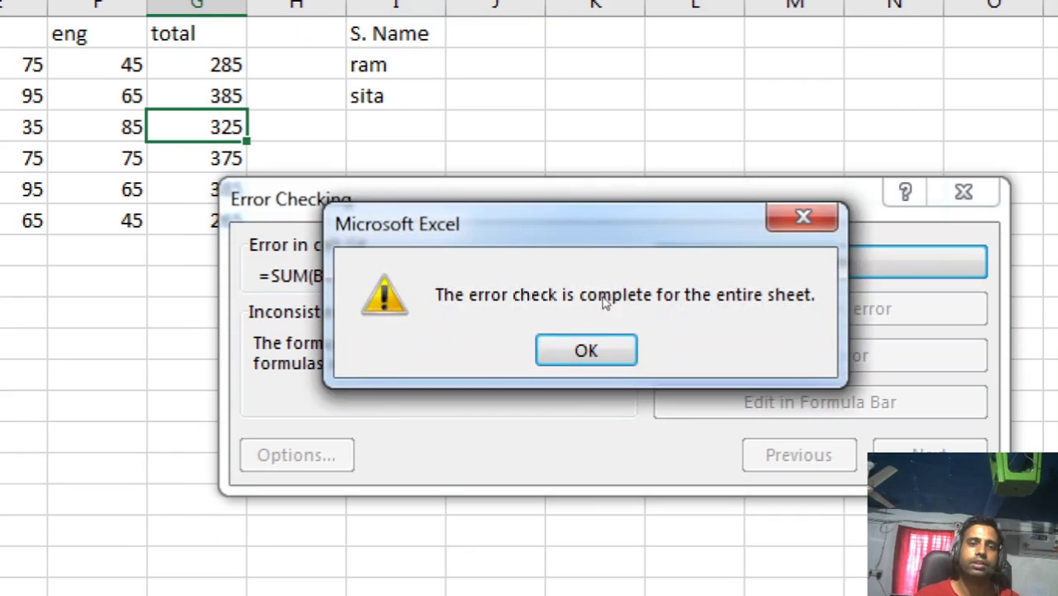
pyautogui.click(540, 346)
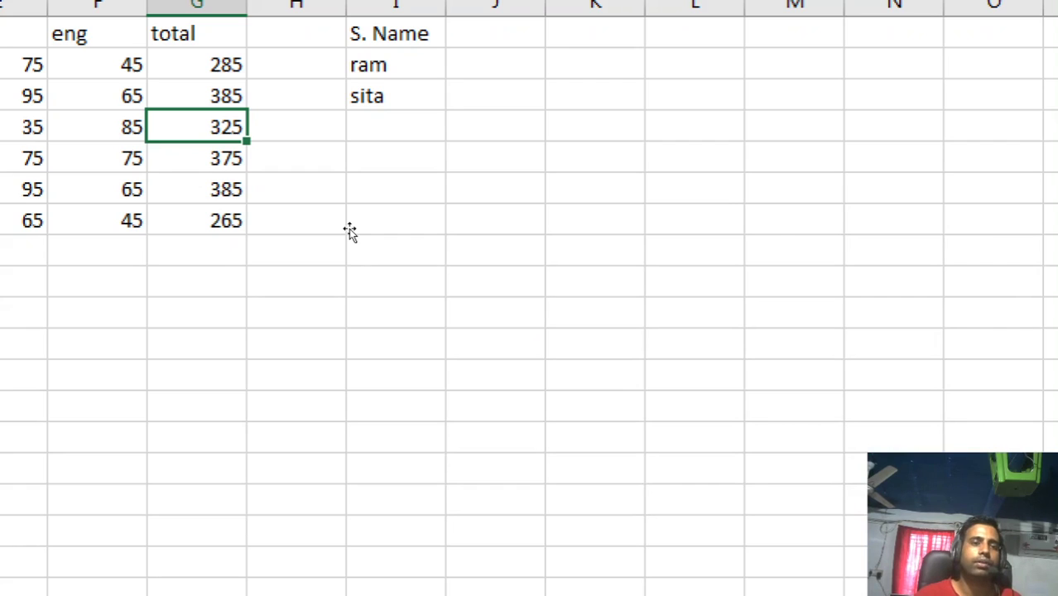
# Undo the formula correction made in G4
pyautogui.press('Down')
pyautogui.press('Right')
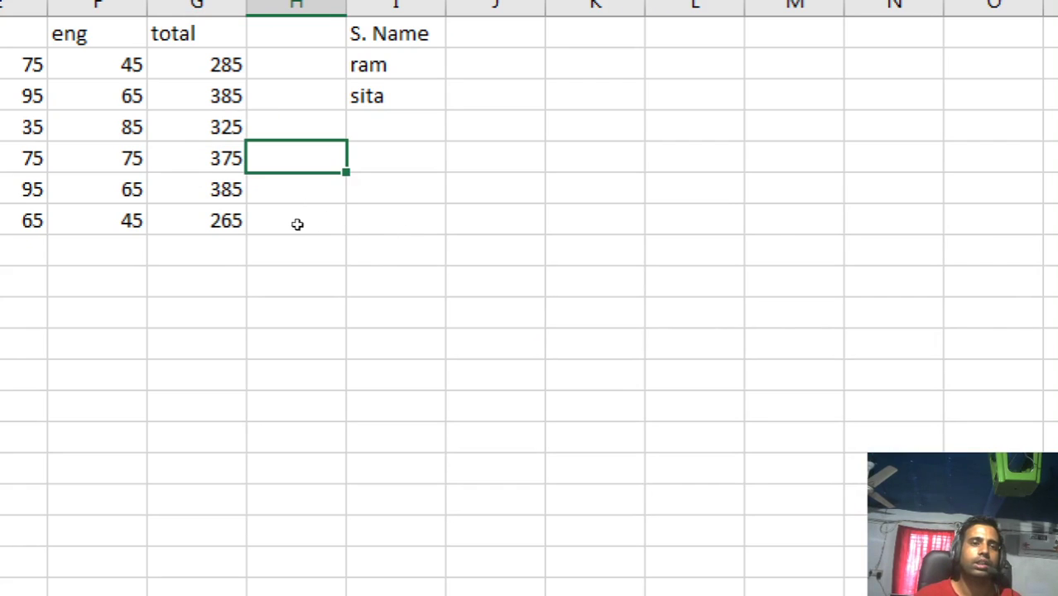
pyautogui.press('Up')
pyautogui.press('Left')
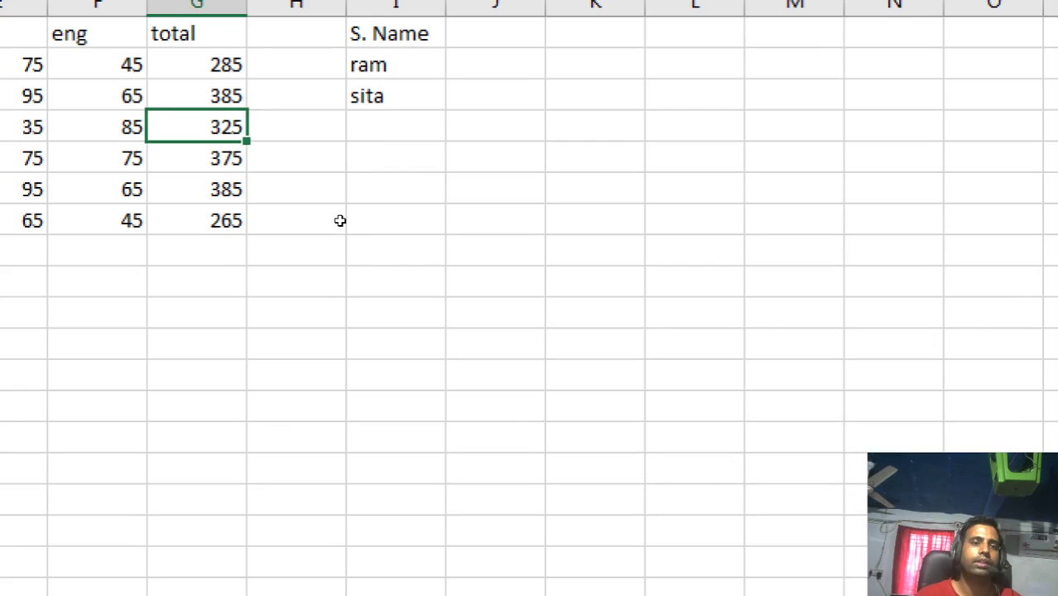
pyautogui.hotkey('ctrl', 'z')
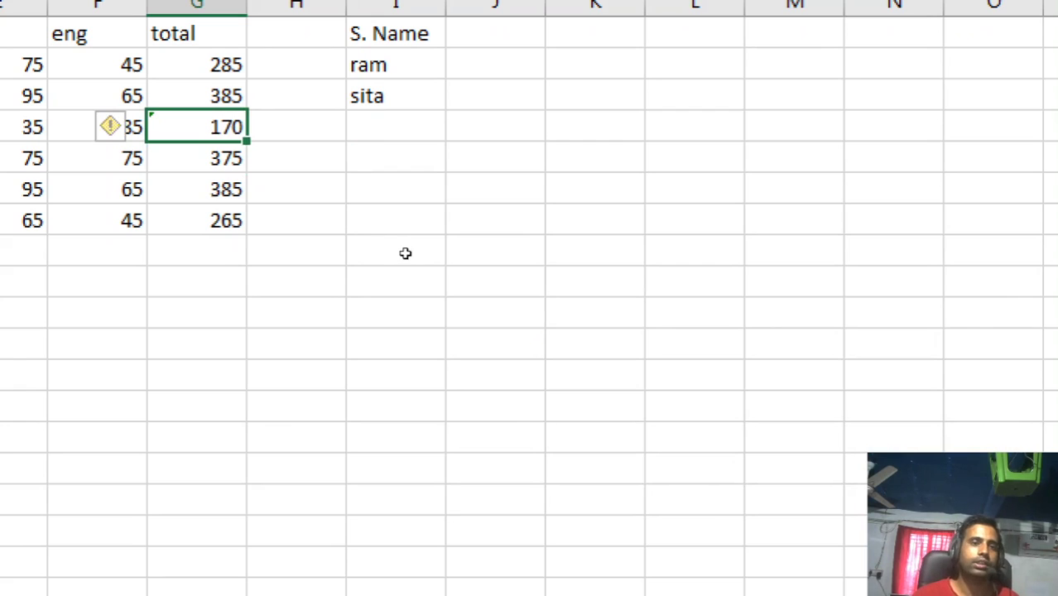
# Trace the precedents of the total in G4 and display the sheet's formulas instead of their results
pyautogui.press('Down')
pyautogui.press('Down')
pyautogui.press('Right')
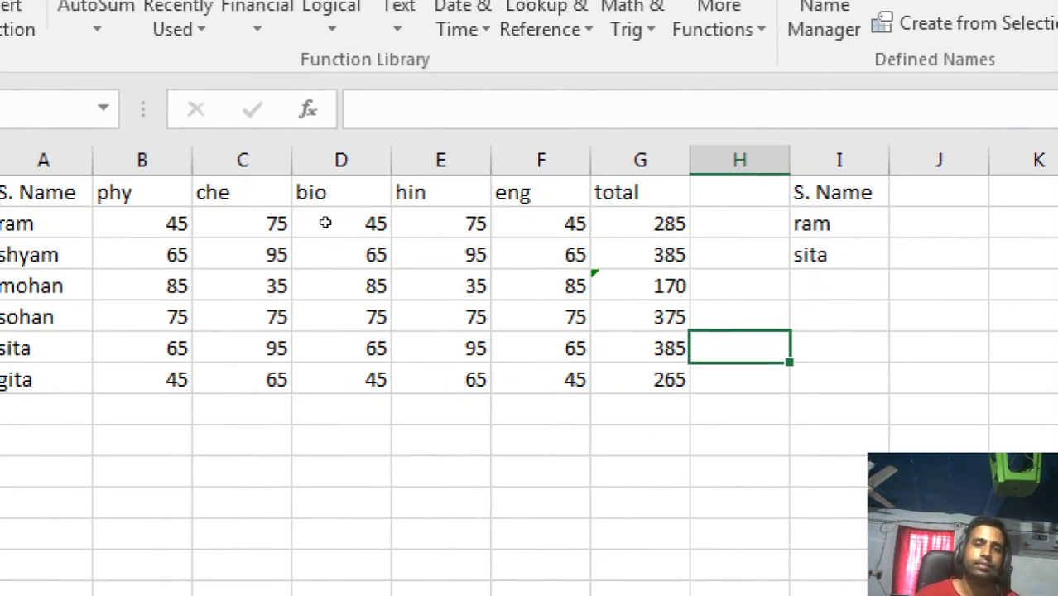
pyautogui.press('Up')
pyautogui.press('Up')
pyautogui.press('Left')
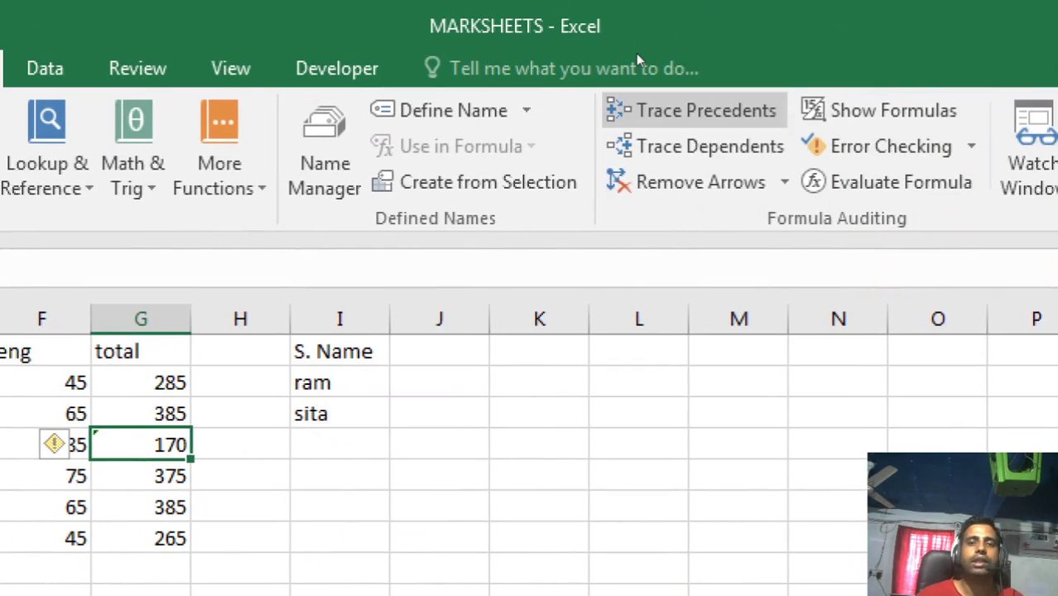
pyautogui.click(662, 110)
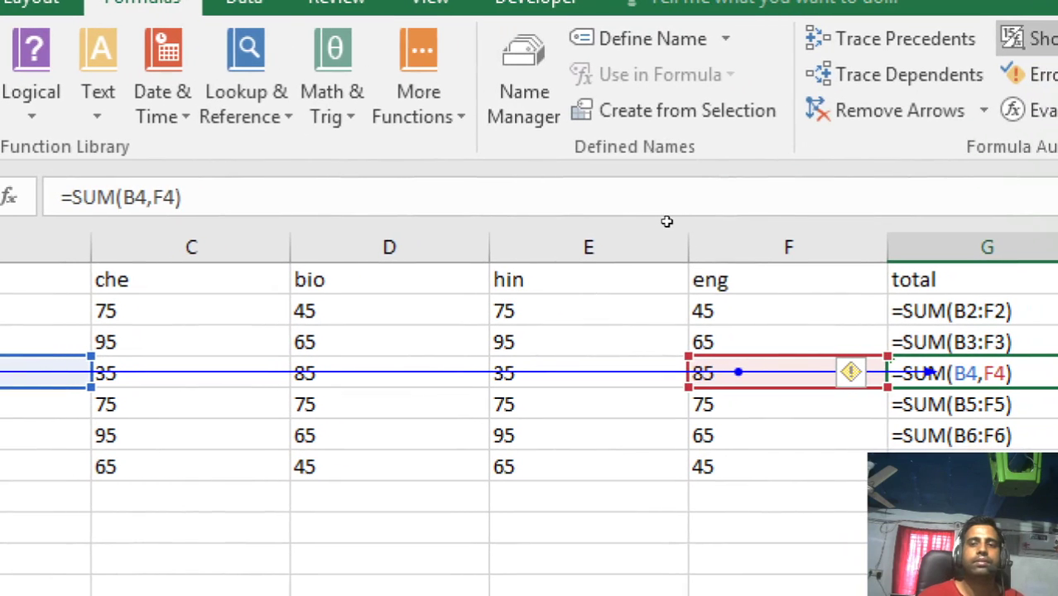
# Trace the precedents of the total in G2
pyautogui.press('Up')
pyautogui.press('Up')
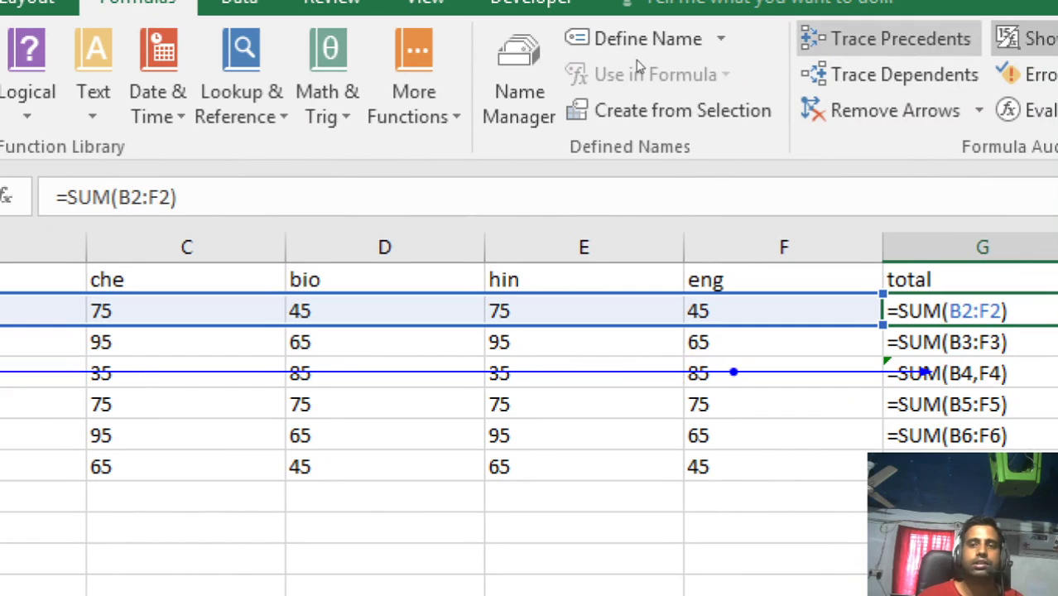
pyautogui.click(890, 39)
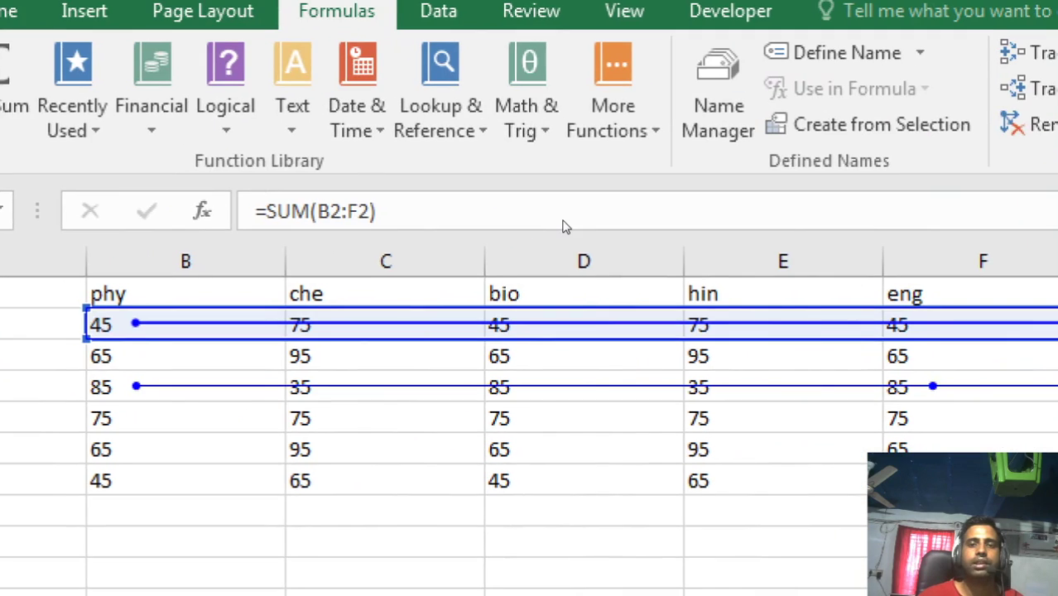
# Compare the formulas and precedent arrows of G4 and G2 to see which cells each total includes
pyautogui.press('Down')
pyautogui.press('Down')
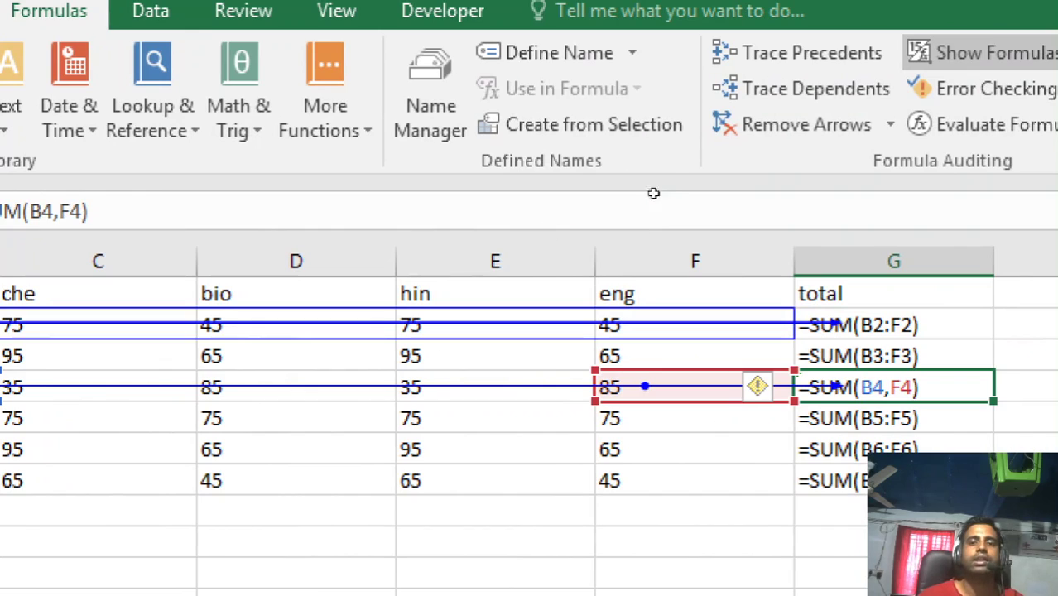
pyautogui.press('Up')
pyautogui.press('Up')
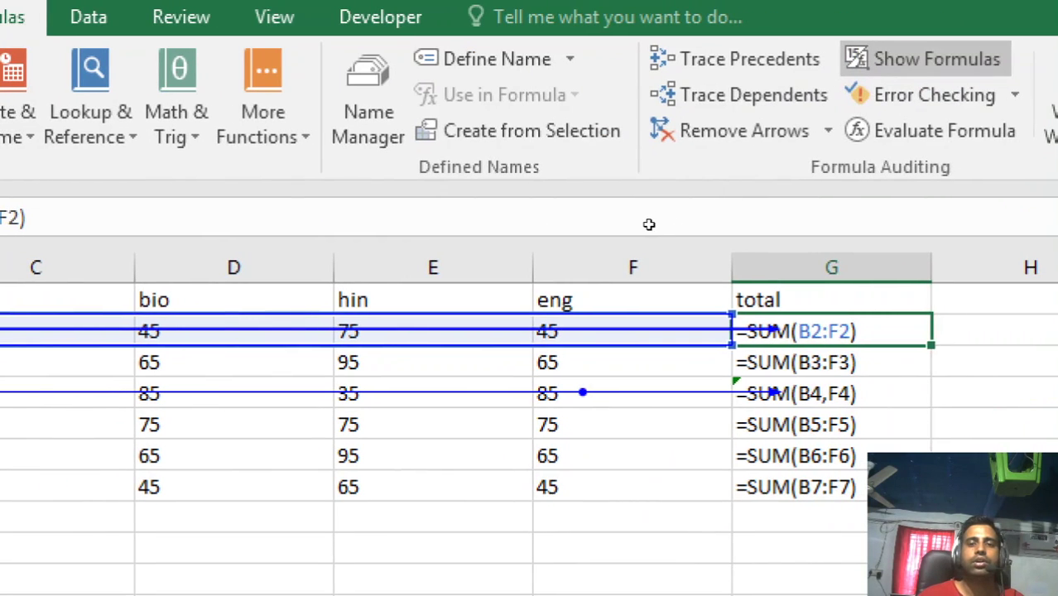
pyautogui.press('Down')
pyautogui.press('Down')
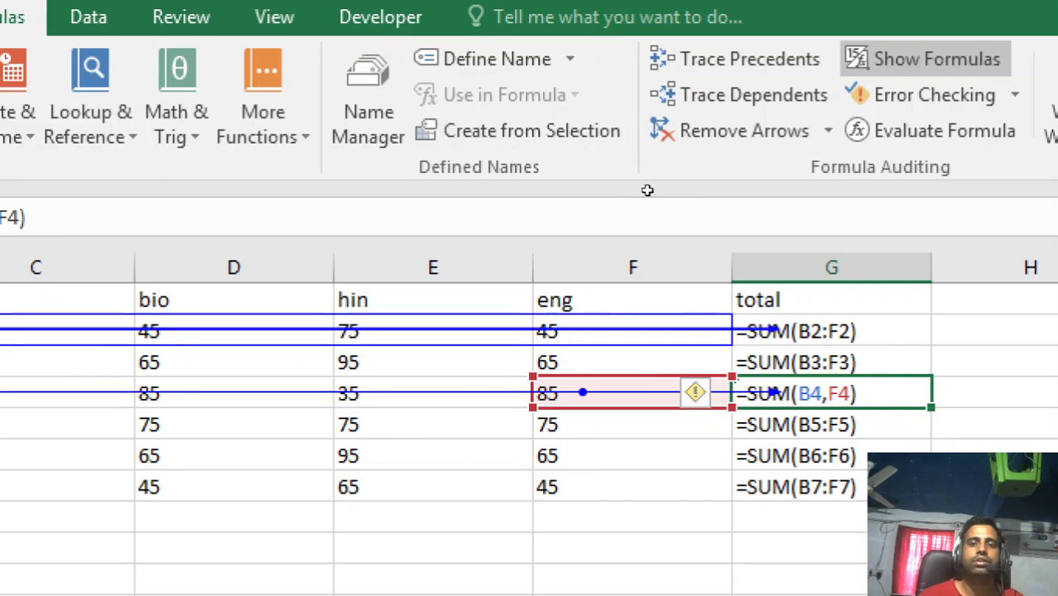
pyautogui.press('Up')
pyautogui.press('Up')
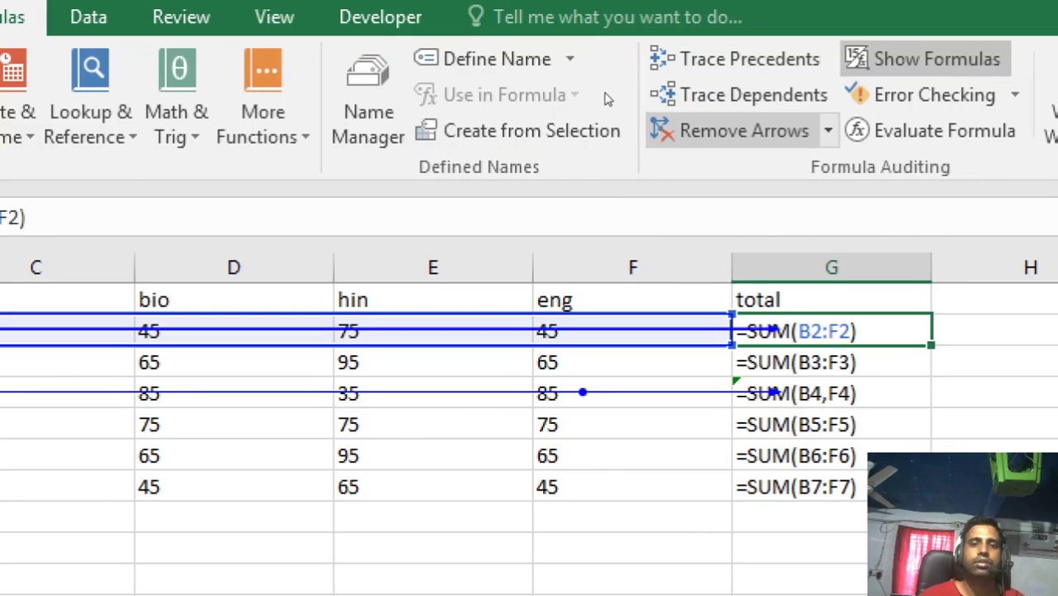
# Remove all tracing arrows from the sheet
pyautogui.hotkey('alt', 'm')
pyautogui.press('a')
pyautogui.press('a')
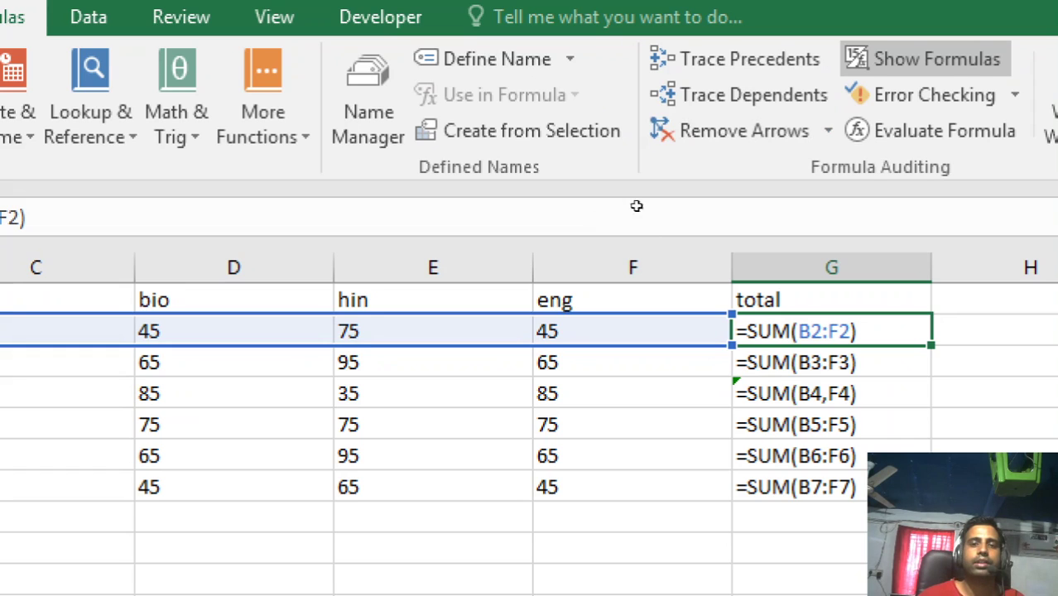
pyautogui.press('Down')
pyautogui.press('Down')
pyautogui.press('Down')
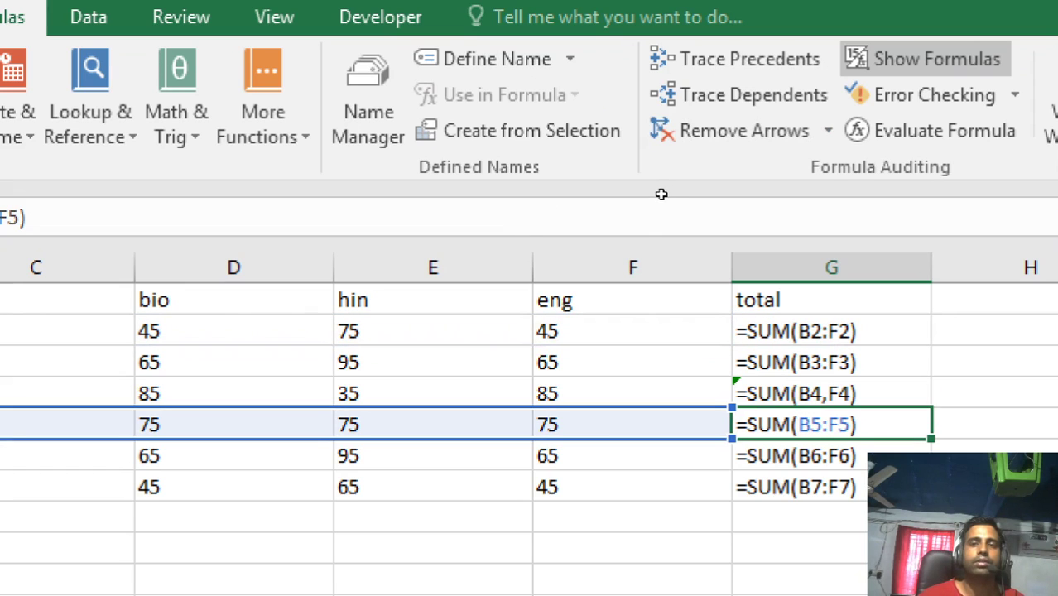
pyautogui.press('Up')
pyautogui.press('Up')
pyautogui.press('Up')
pyautogui.hotkey('alt', 'm')
pyautogui.press('a')
pyautogui.press('a')
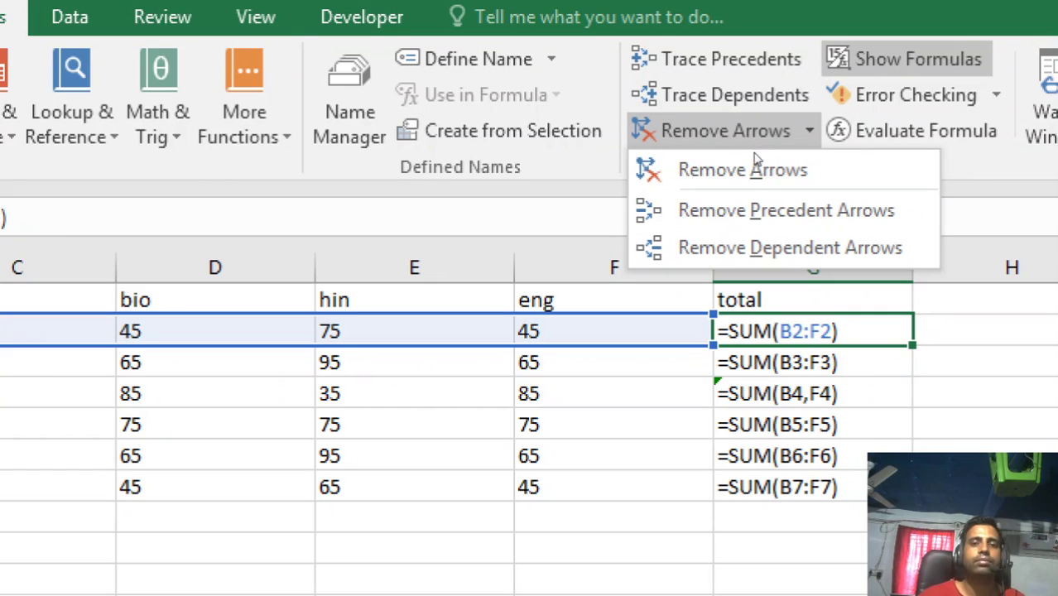
pyautogui.click(754, 159)
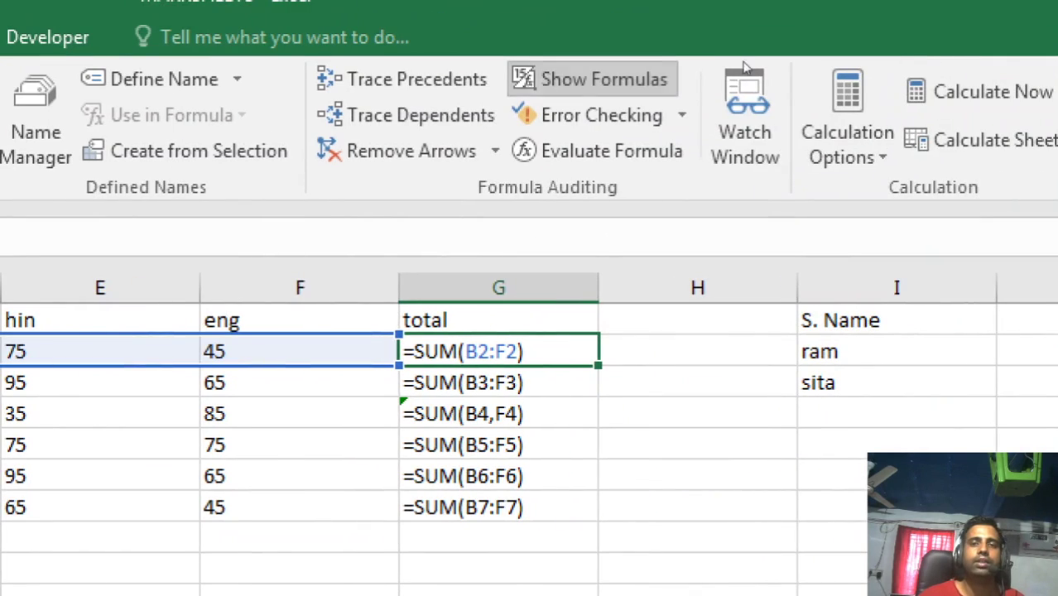
# Turn off the formula display so the cells show results, and select the total in G4
pyautogui.press('Escape')
pyautogui.hotkey('ctrl', '`')
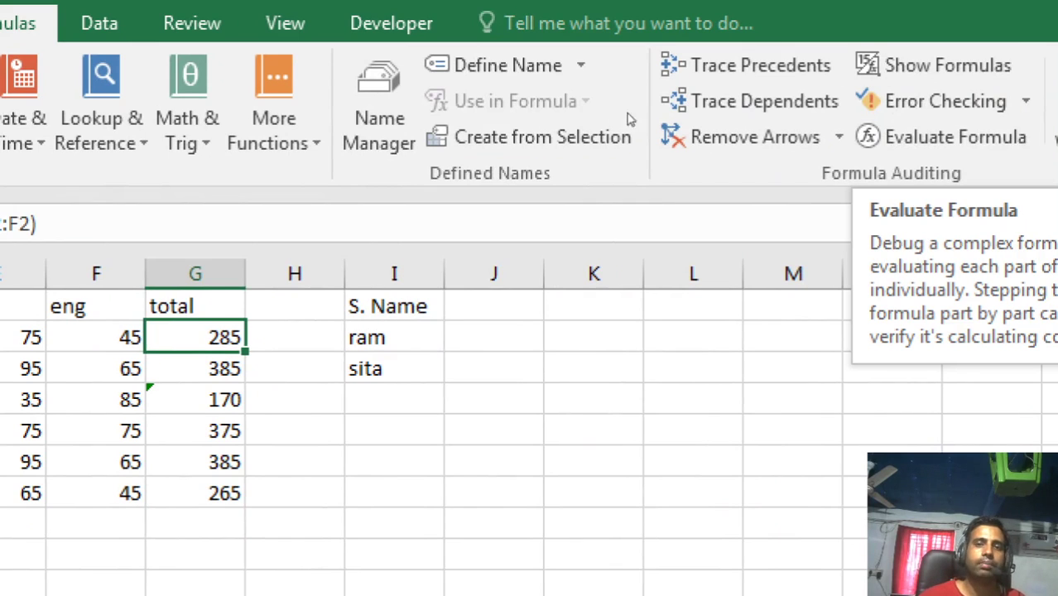
pyautogui.press('Down')
pyautogui.press('Down')
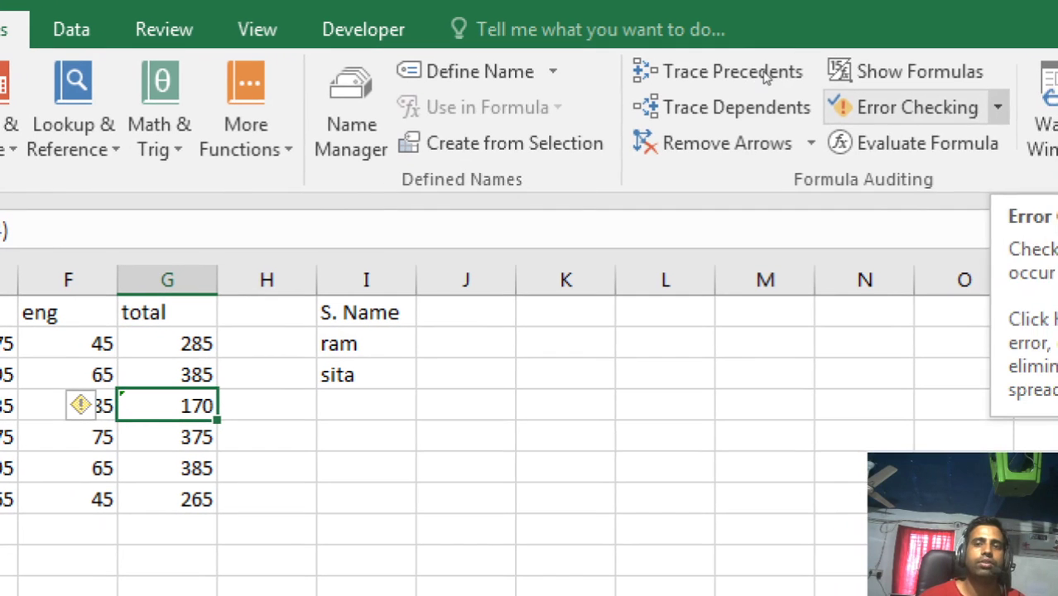
# Try to run Trace Error on the total in cell G4
pyautogui.click(998, 107)
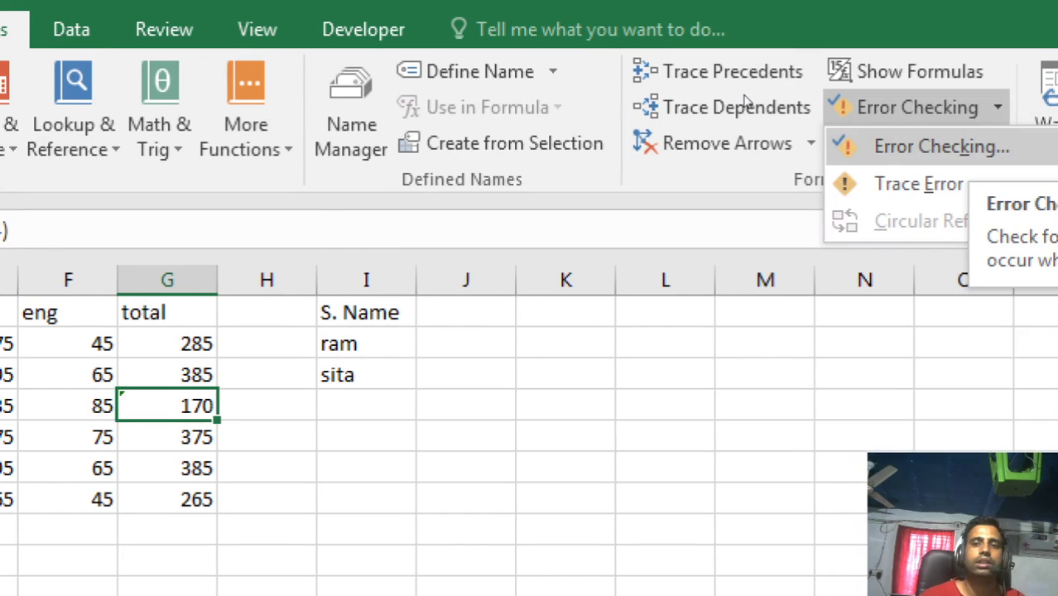
pyautogui.click(919, 183)
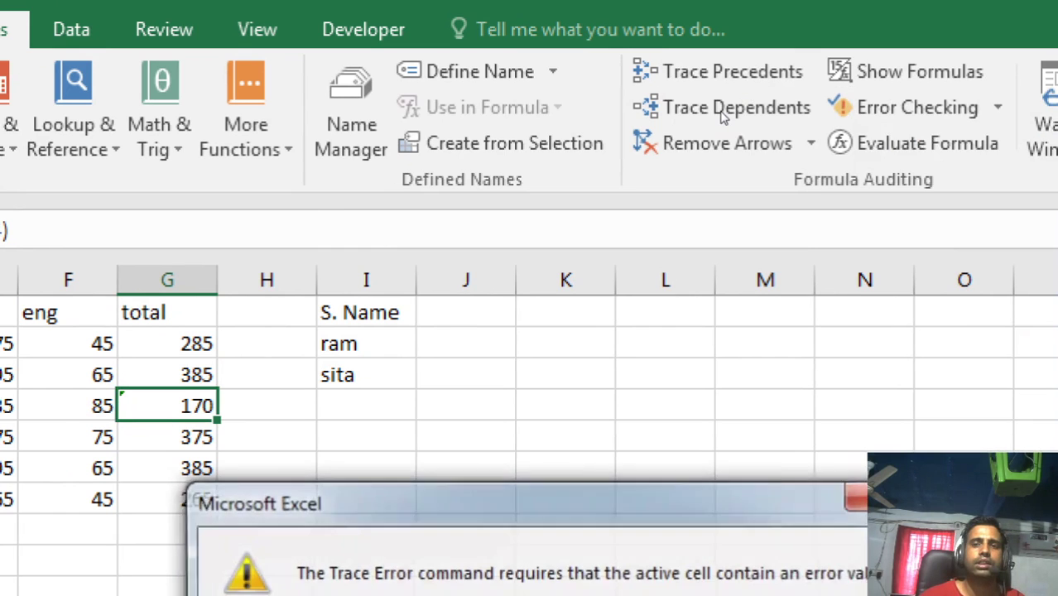
pyautogui.press('Return')
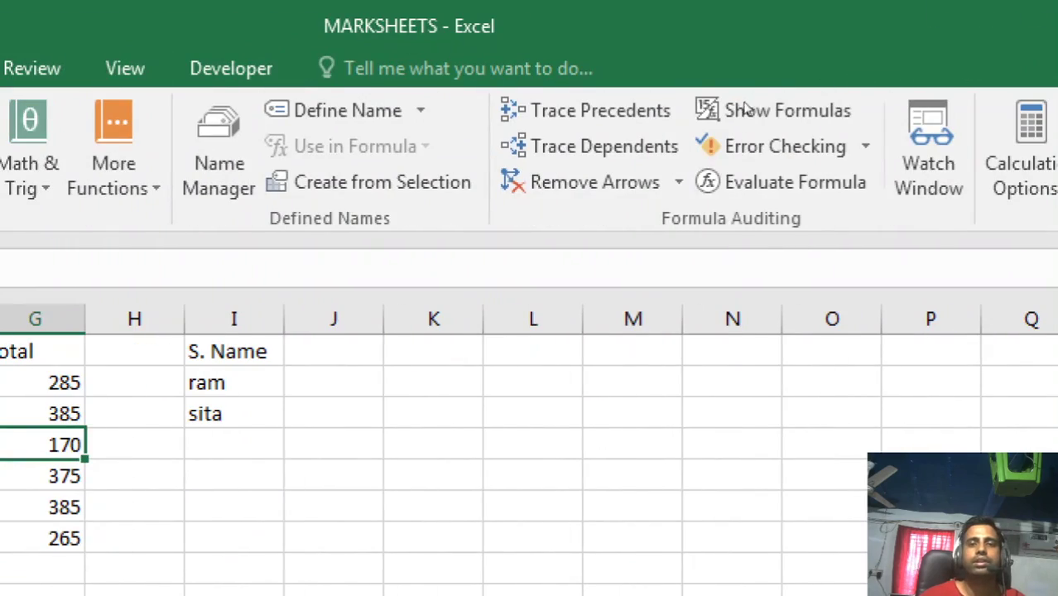
# Run error checking on the sheet and correct the inconsistent total in G4 by copying the formula from above
pyautogui.click(866, 146)
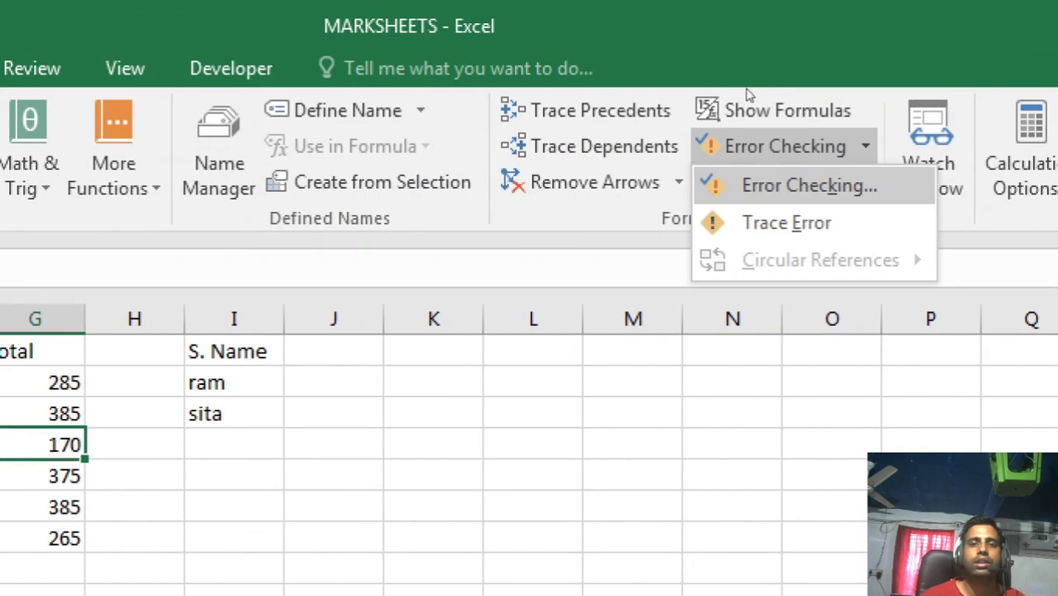
pyautogui.click(795, 186)
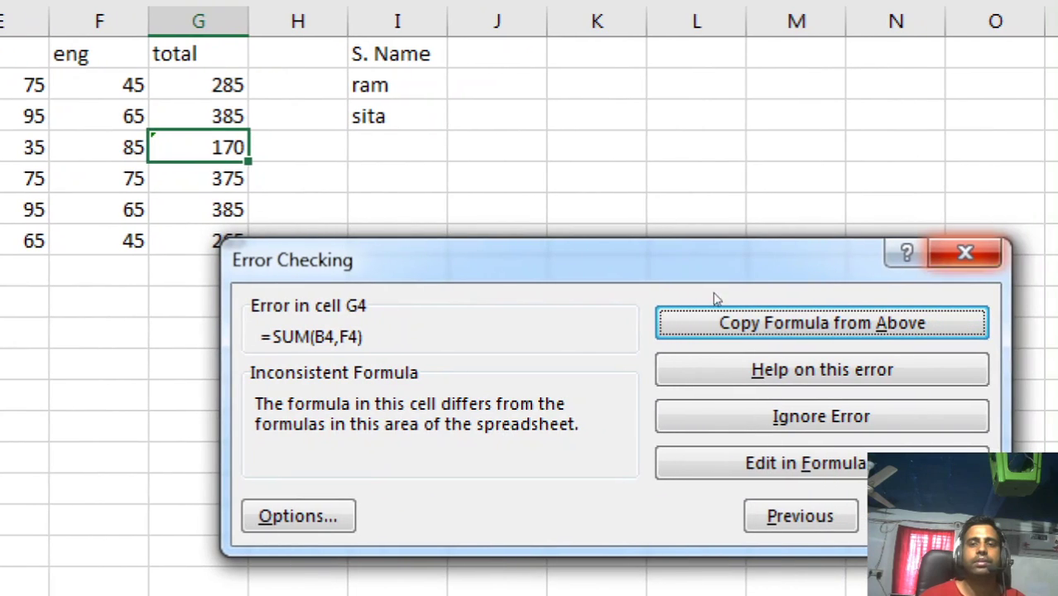
pyautogui.click(669, 319)
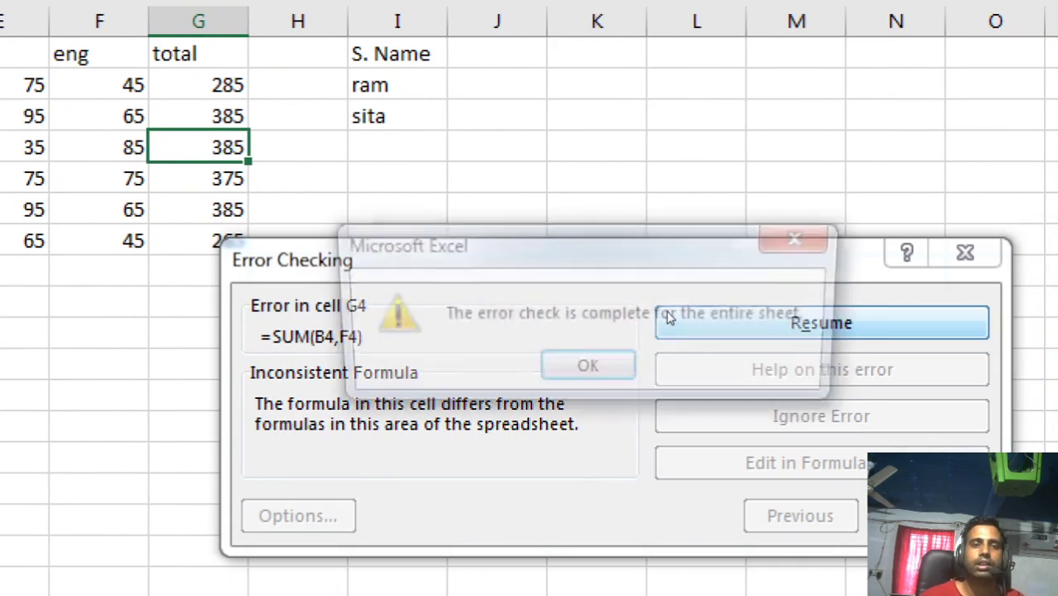
pyautogui.press('Return')
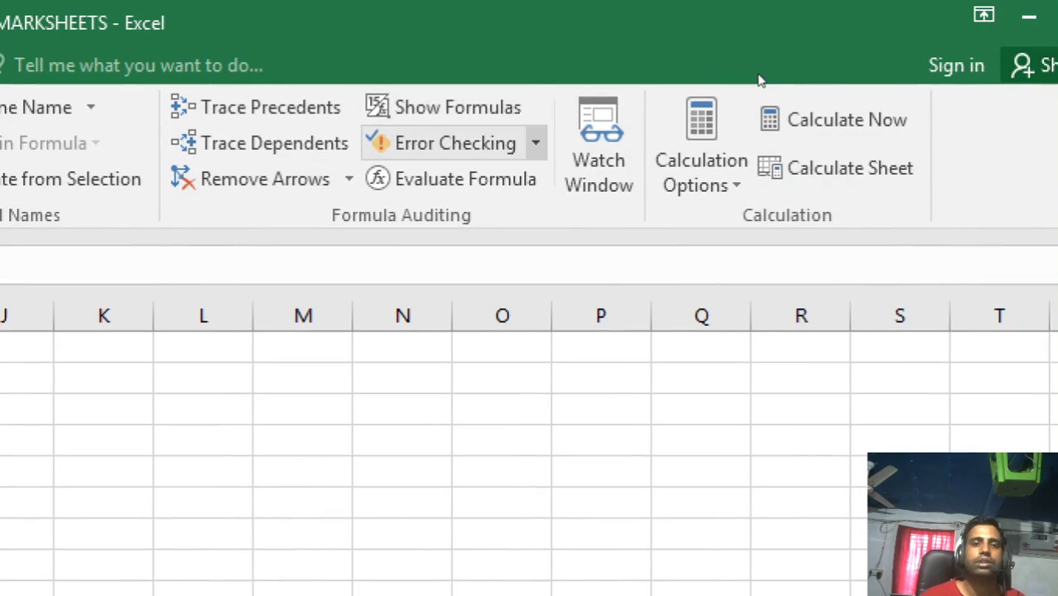
# Run error checking on the marksheet again to look for remaining formula errors
pyautogui.click(535, 143)
pyautogui.click(513, 182)
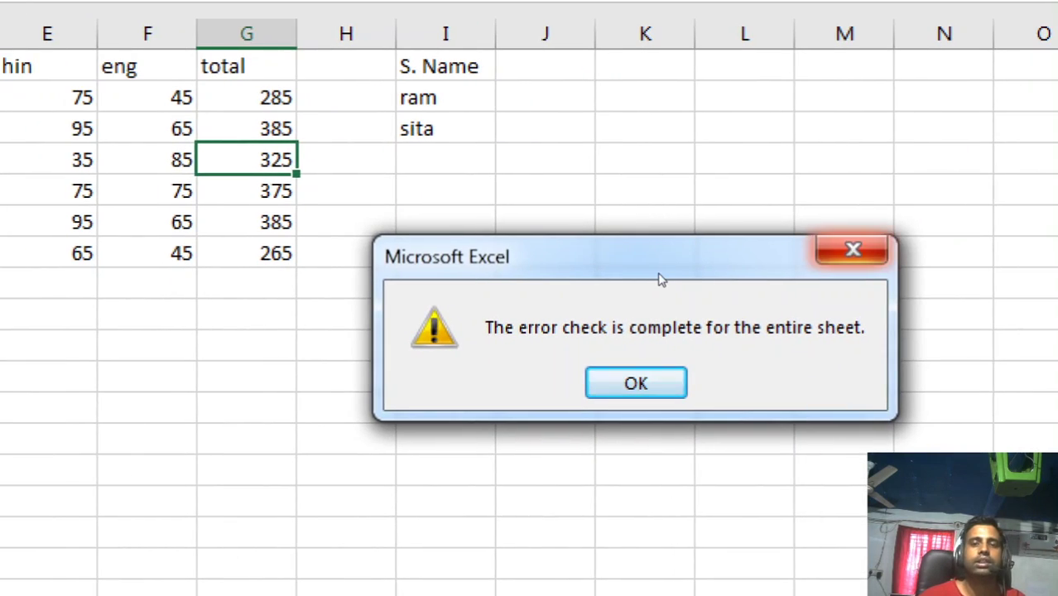
pyautogui.press('Return')
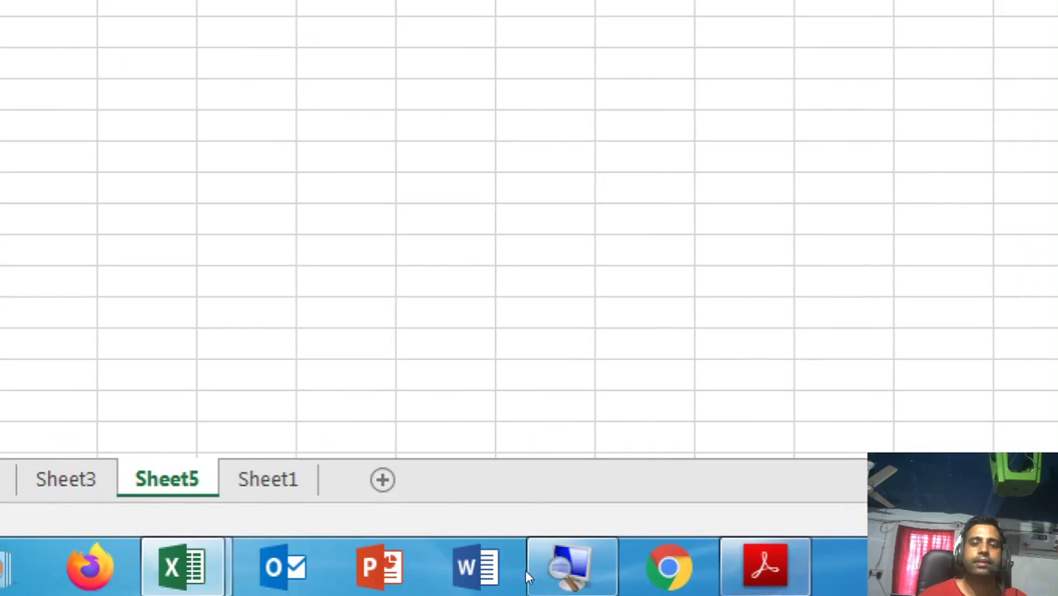
# Switch to the PDF notes in Acrobat and review the sections on error checking, showing formulas, tracing errors and removing arrows
pyautogui.click(767, 570)
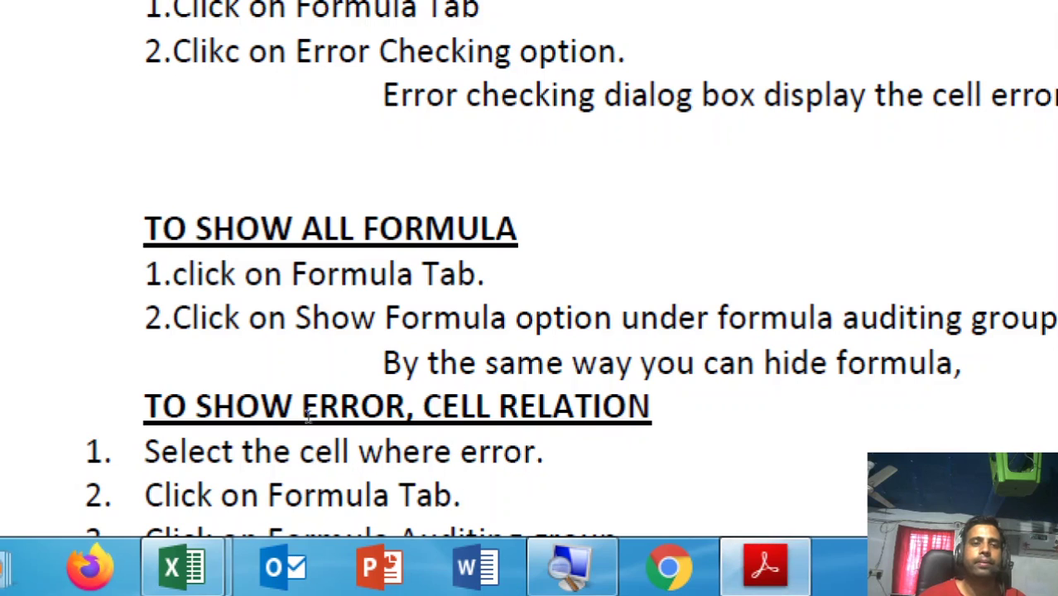
pyautogui.scroll(3, 432, 422)
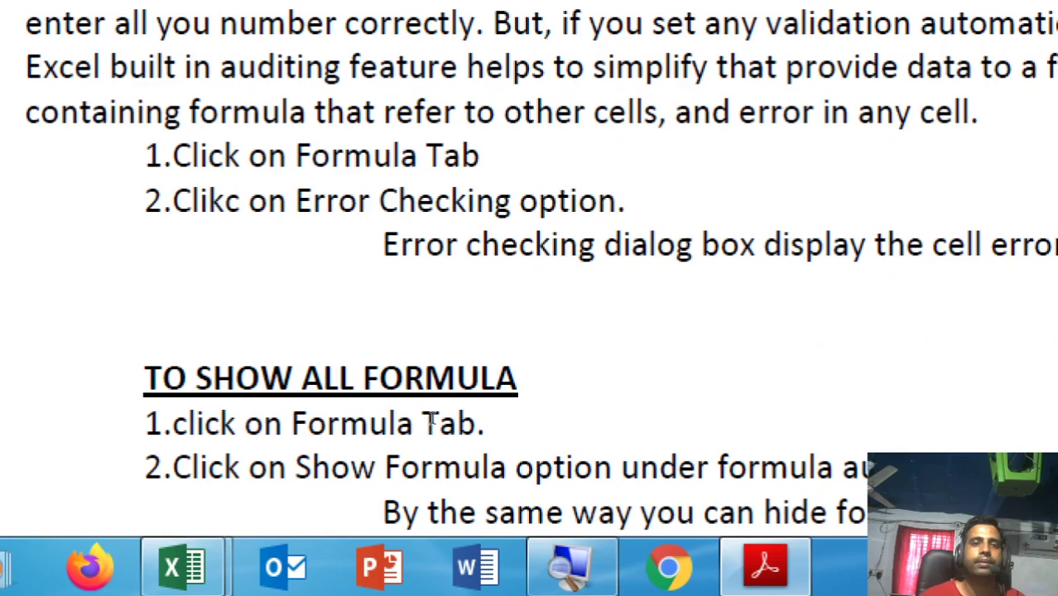
pyautogui.scroll(-6, 432, 422)
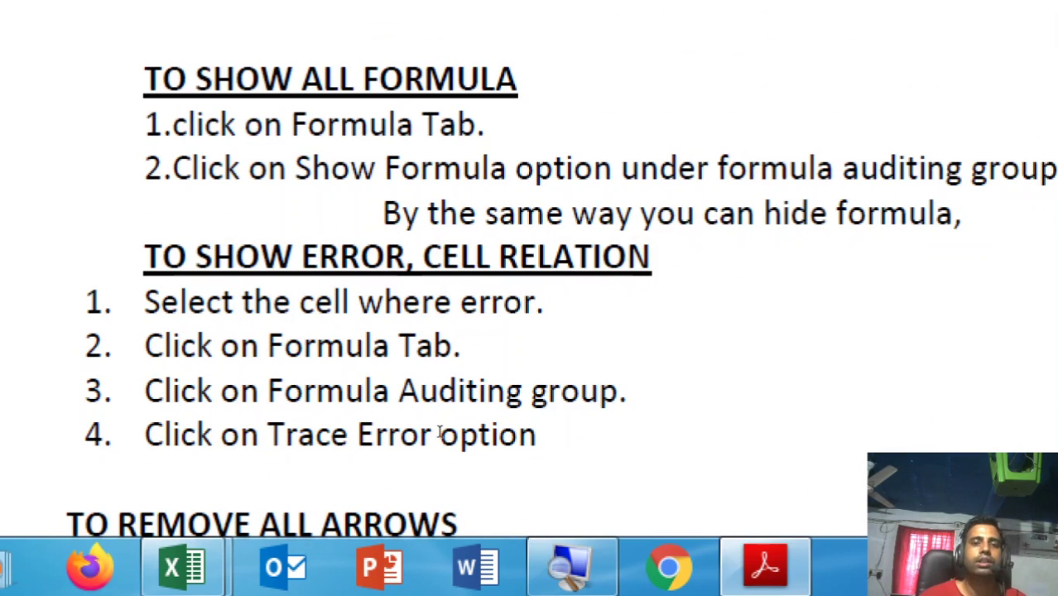
pyautogui.scroll(-6, 464, 447)
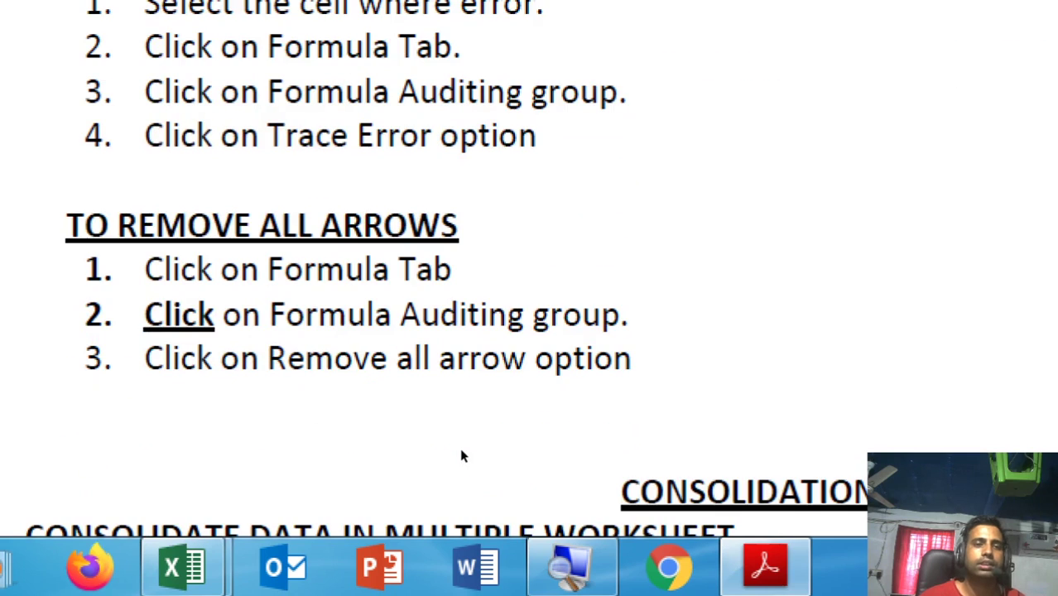
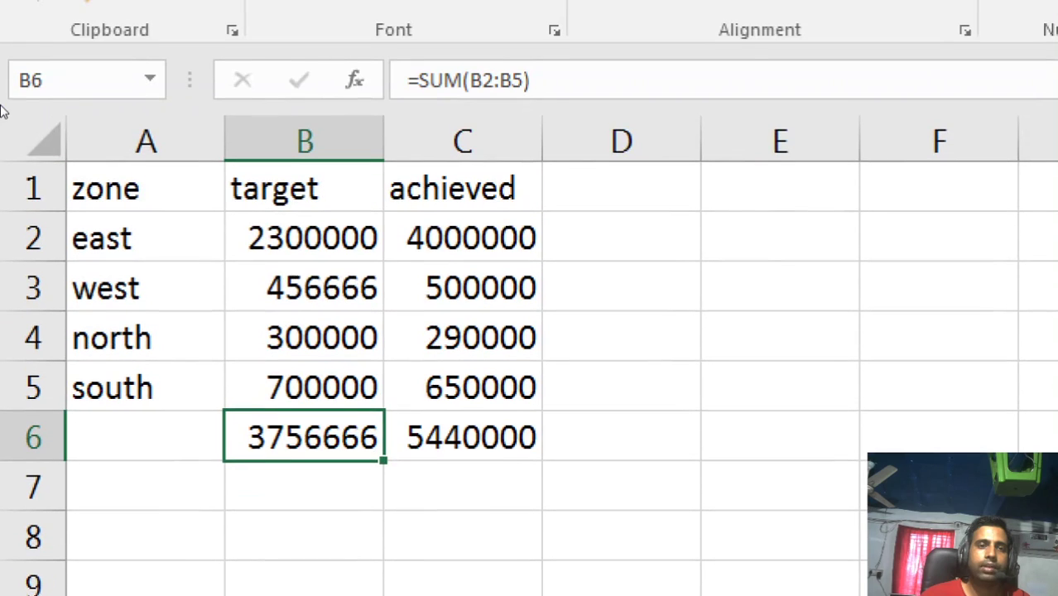
# Examine the zone, target and achieved columns on Sheet1, including the column totals in row 6
pyautogui.click(69, 202)
pyautogui.press('Down')
pyautogui.press('Down')
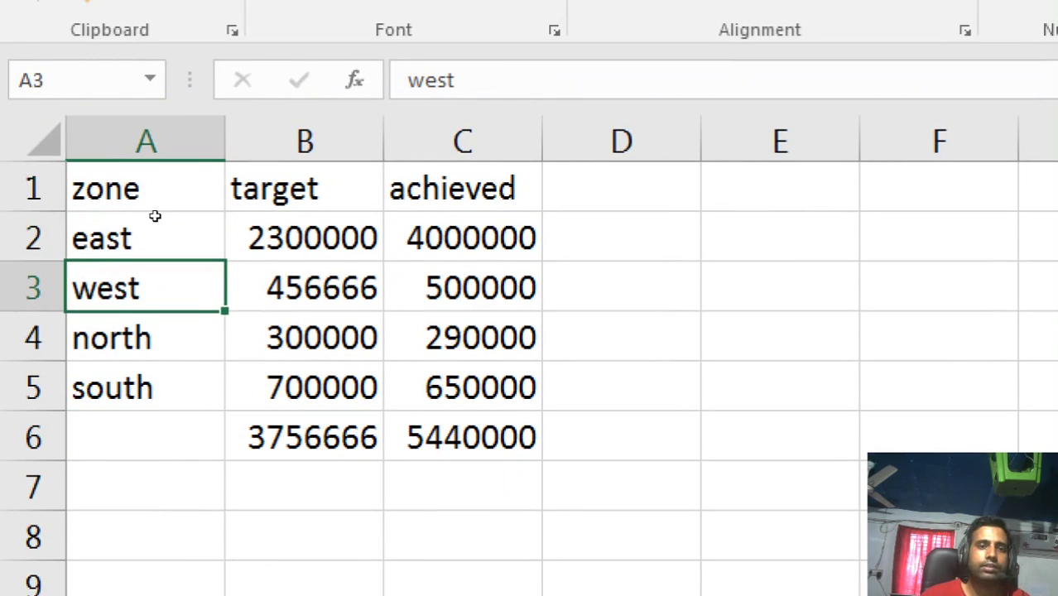
pyautogui.press('Up')
pyautogui.press('Right')
pyautogui.press('Down')
pyautogui.press('Down')
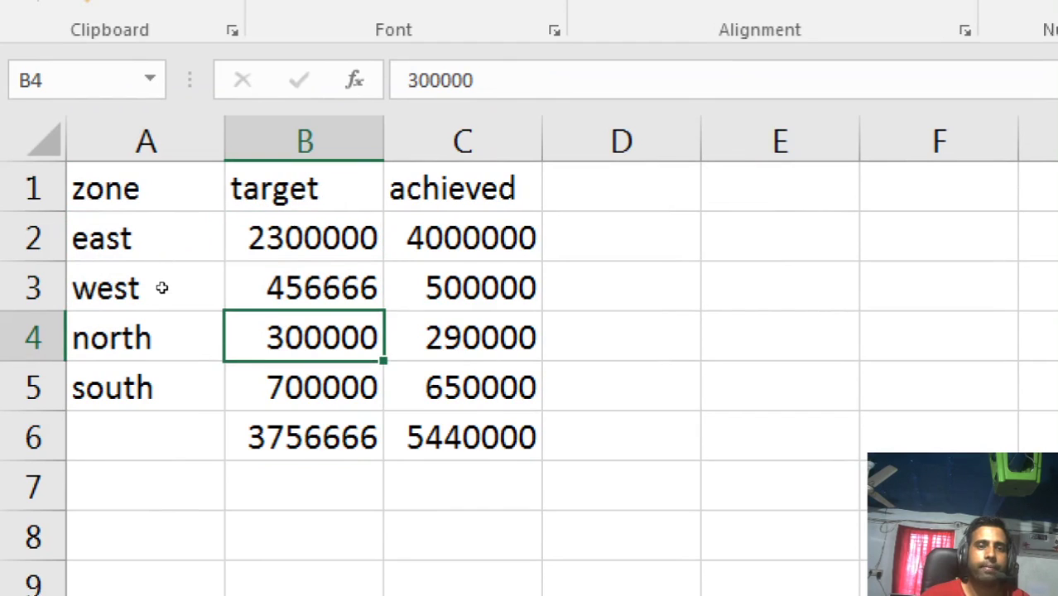
pyautogui.press('Down')
pyautogui.press('Up')
pyautogui.press('Up')
pyautogui.press('Up')
pyautogui.press('Right')
pyautogui.press('Down')
pyautogui.press('Down')
pyautogui.press('Down')
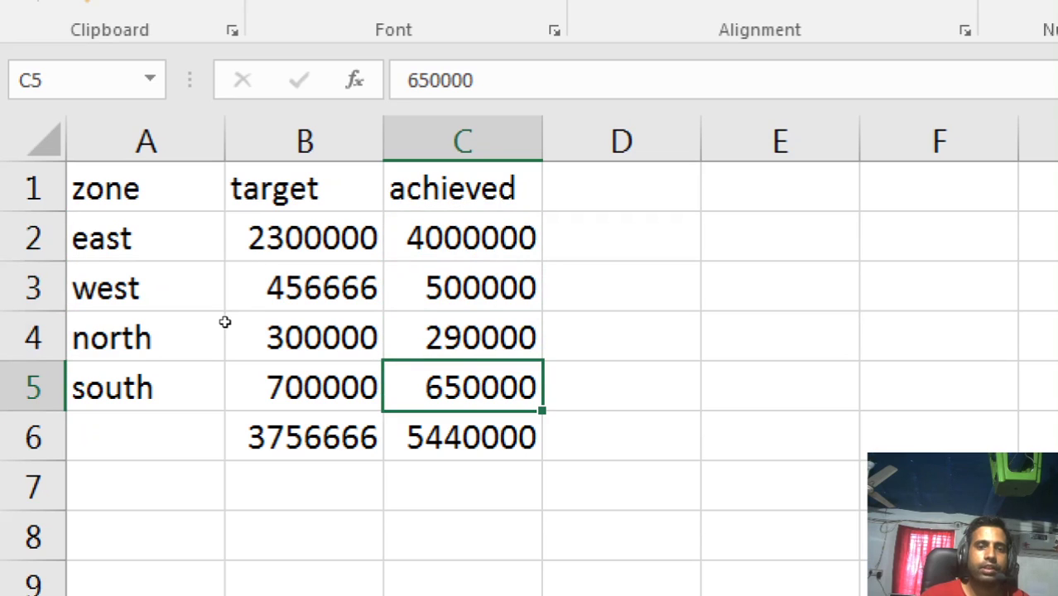
pyautogui.press('Down')
pyautogui.press('Left')
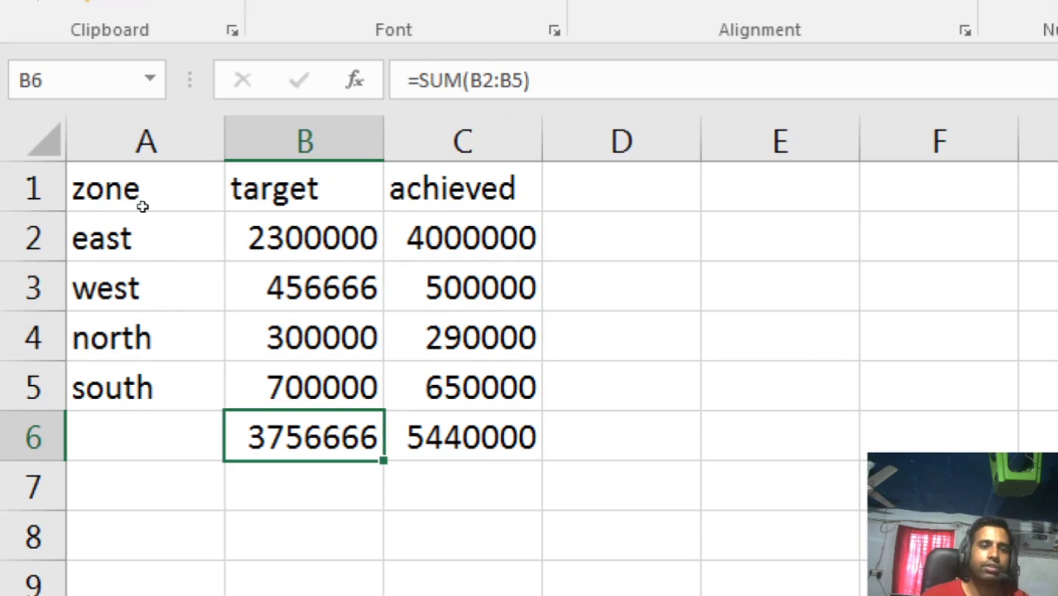
pyautogui.press('Right')
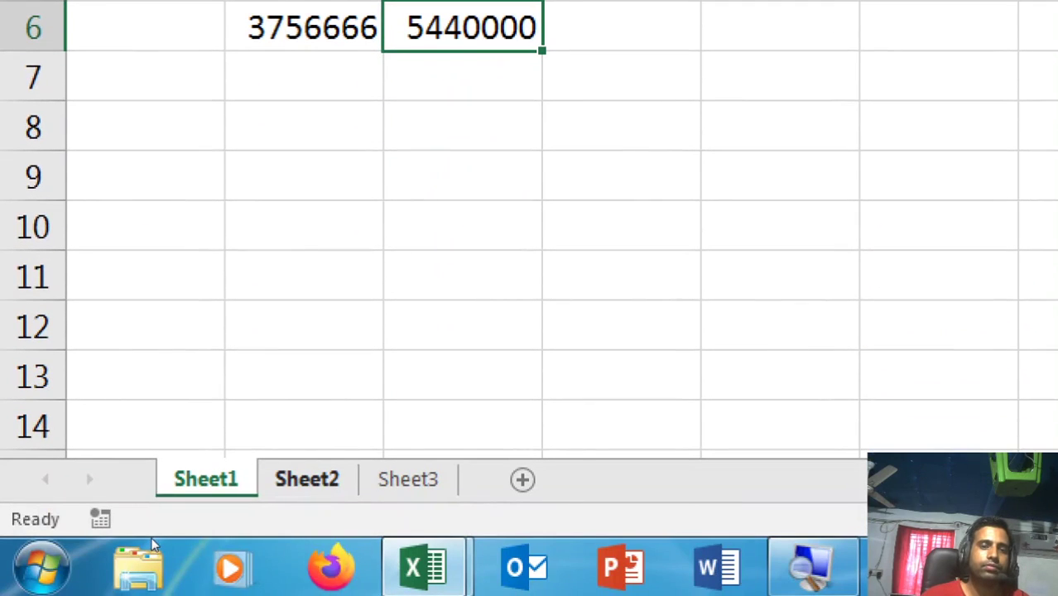
# View the data on Sheet2, go to Sheet3, and check the consolidation instructions in the PDF notes in Acrobat
pyautogui.click(307, 478)
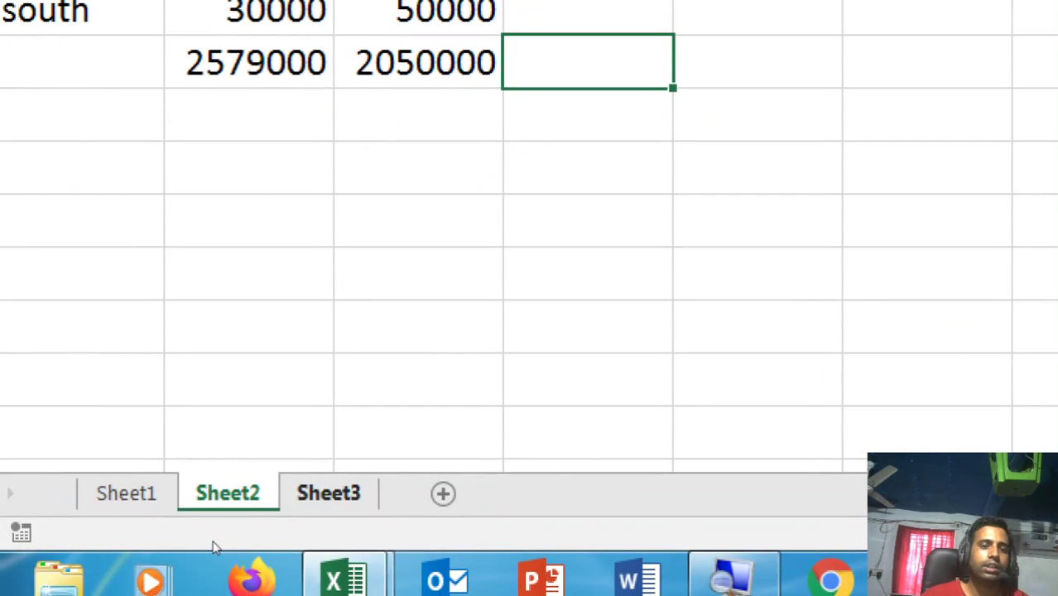
pyautogui.hotkey('ctrl', 'pagedown')
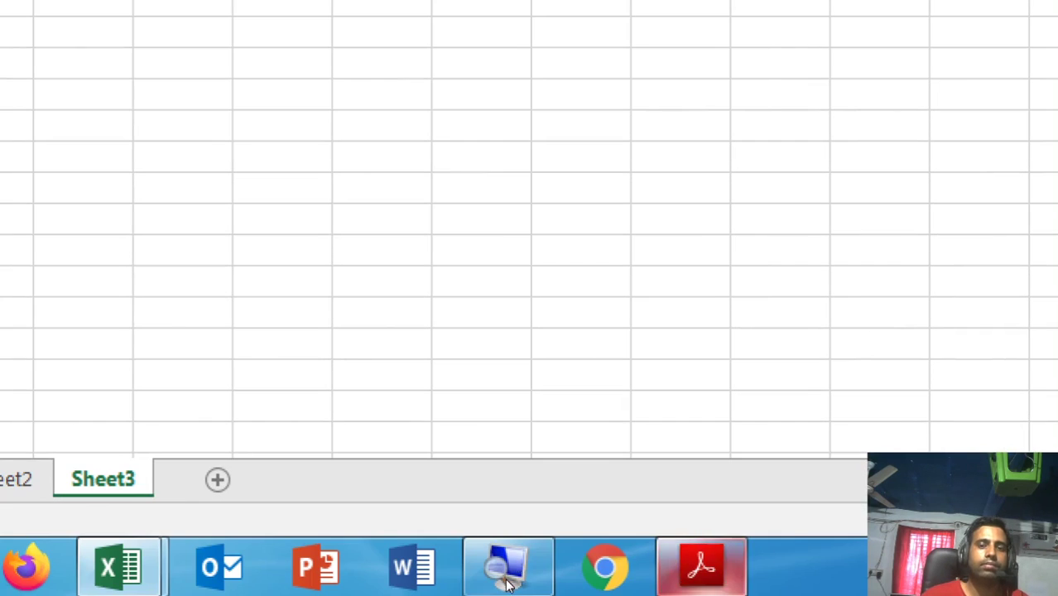
pyautogui.click(702, 570)
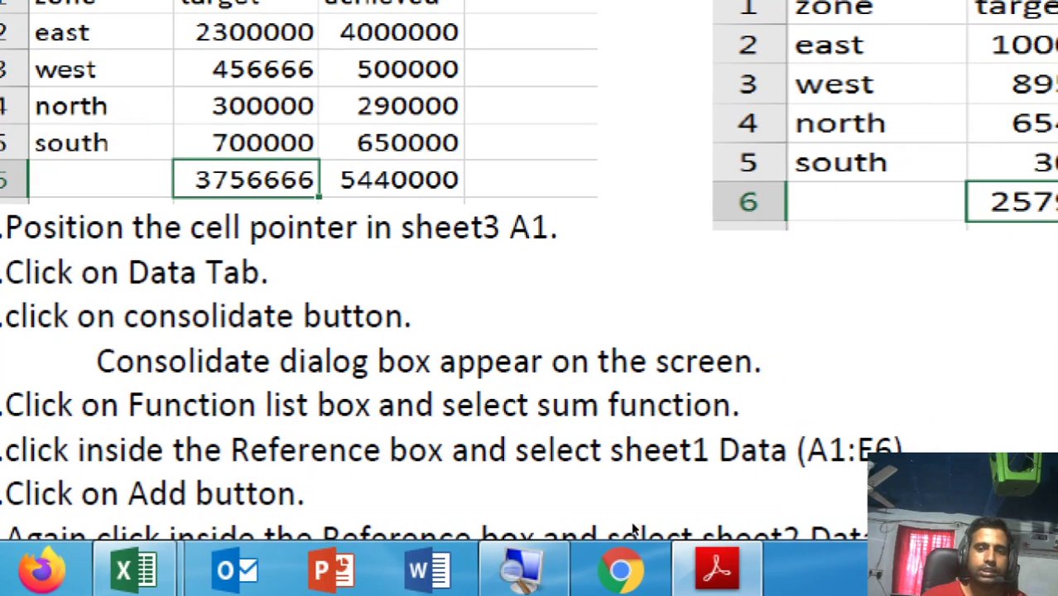
# Return to the consolidatation workbook in Excel and start the Consolidate command on Sheet3
pyautogui.moveTo(134, 569)
pyautogui.click(281, 458)
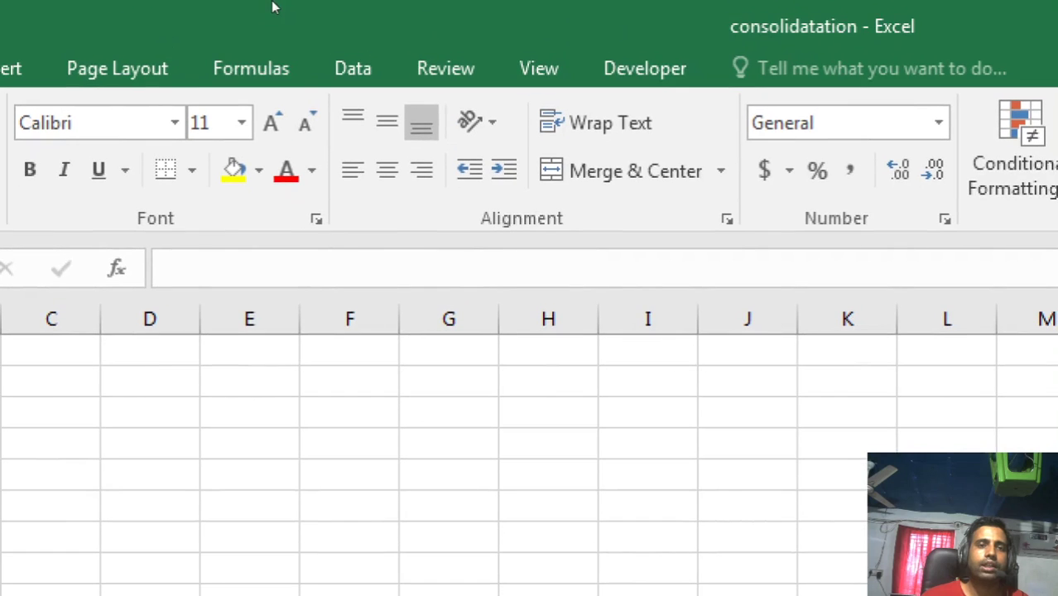
pyautogui.click(352, 68)
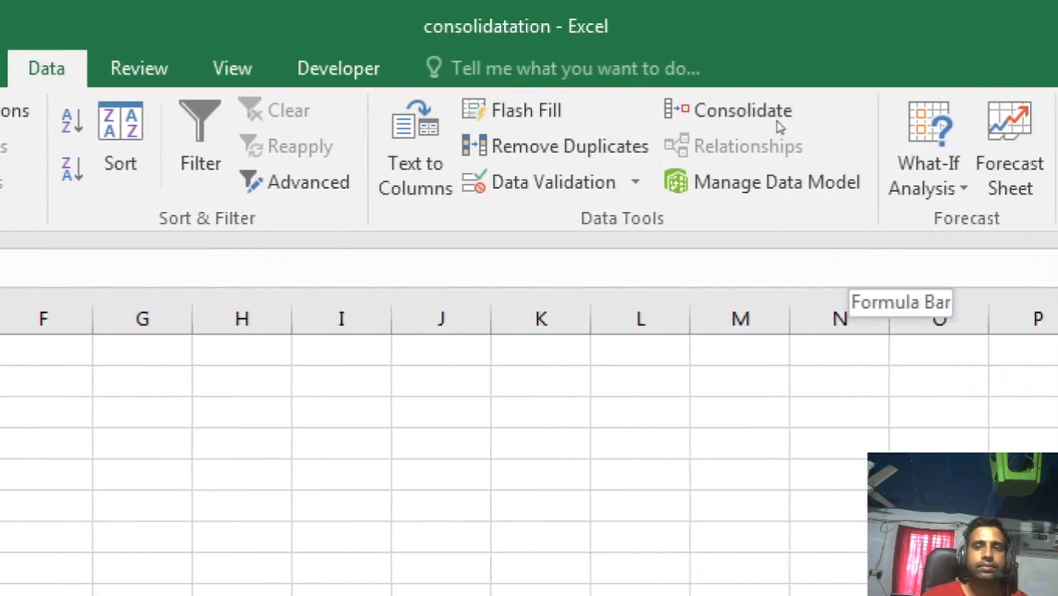
pyautogui.click(612, 110)
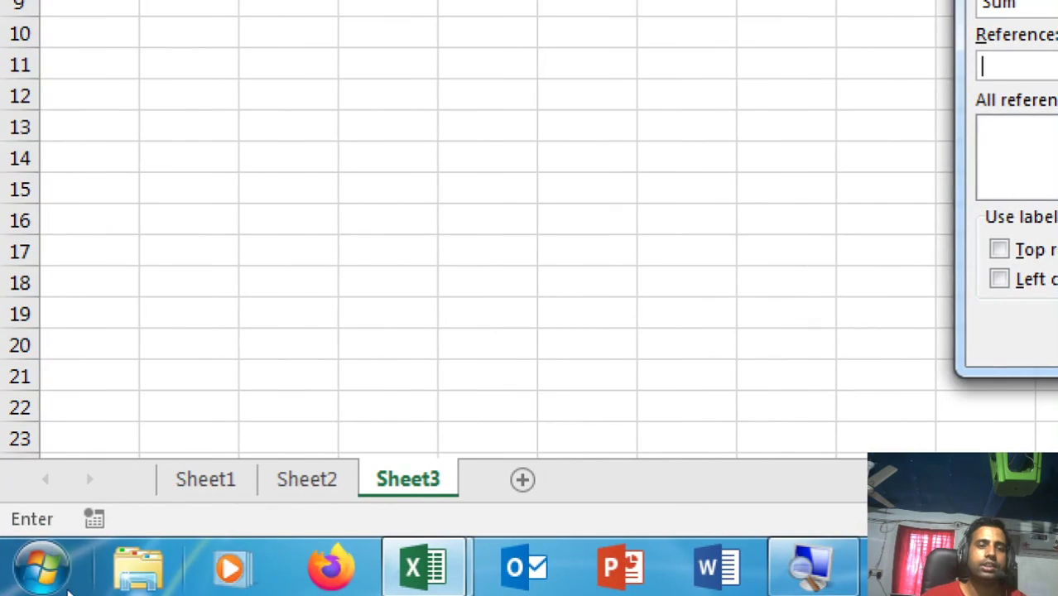
# Add the ranges A1:E6 of Sheet1 and A1:E6 of Sheet2 as references for the Sum consolidation
pyautogui.click(205, 478)
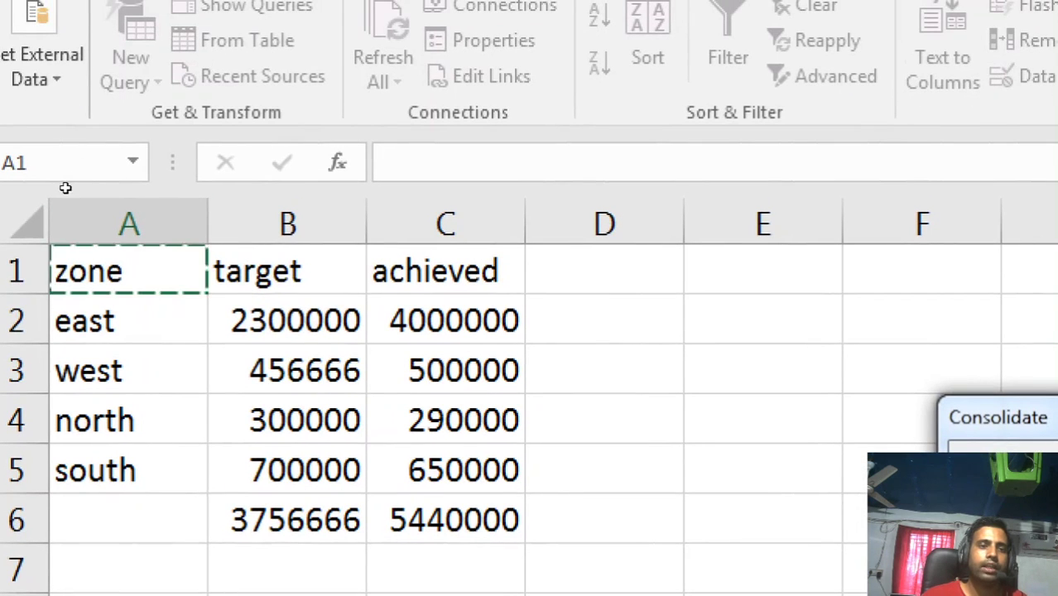
pyautogui.moveTo(128, 269); pyautogui.dragTo(828, 530)
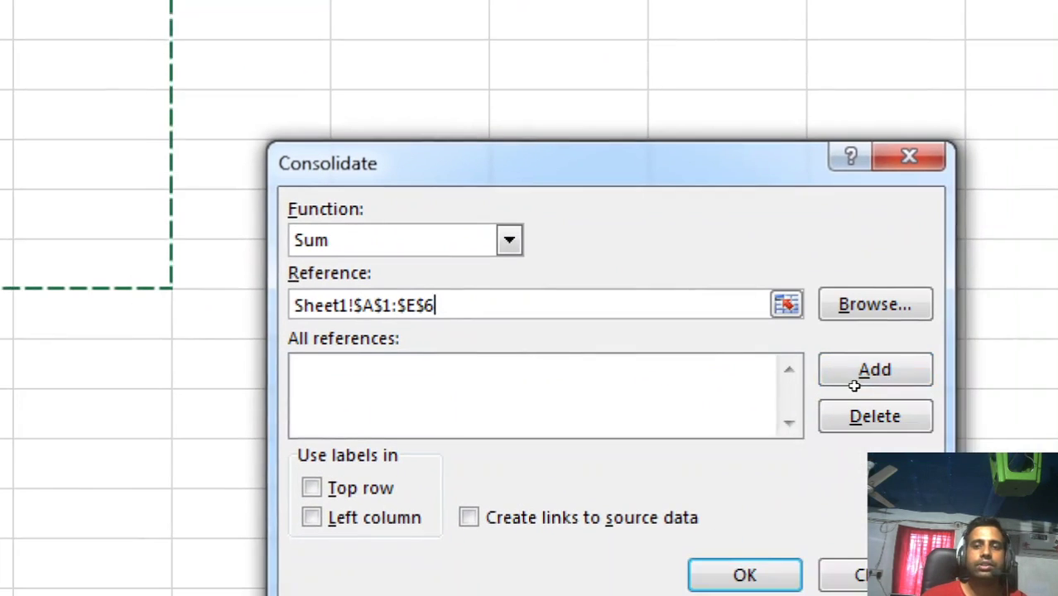
pyautogui.click(1019, 430)
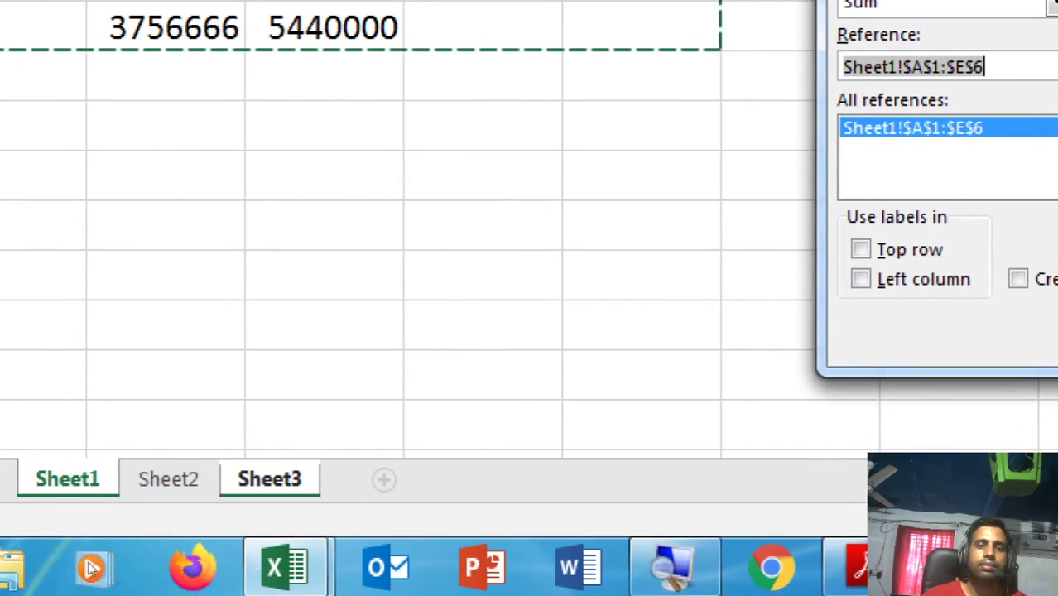
pyautogui.click(149, 480)
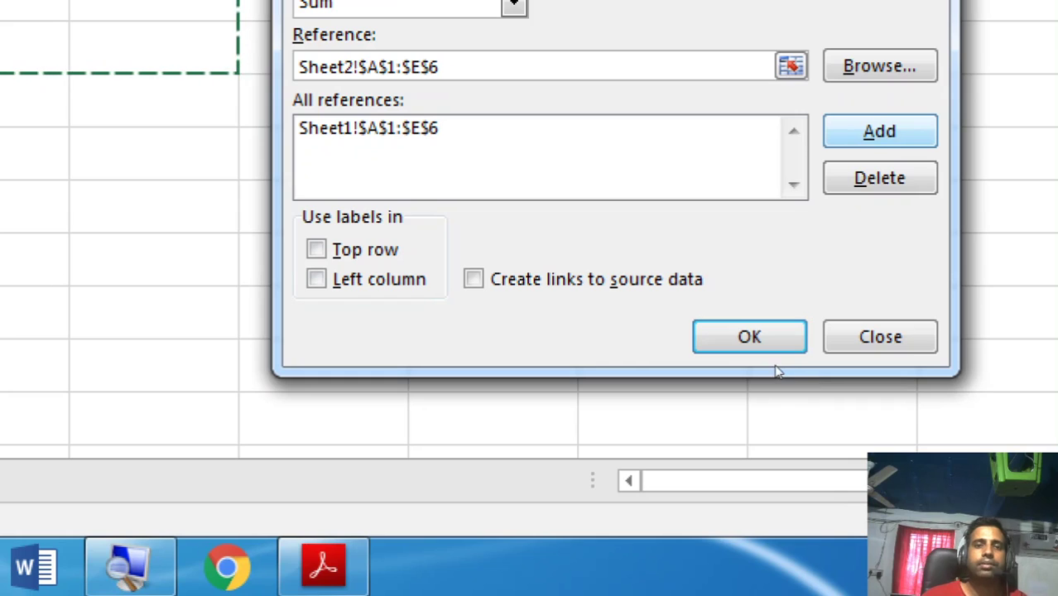
pyautogui.click(880, 132)
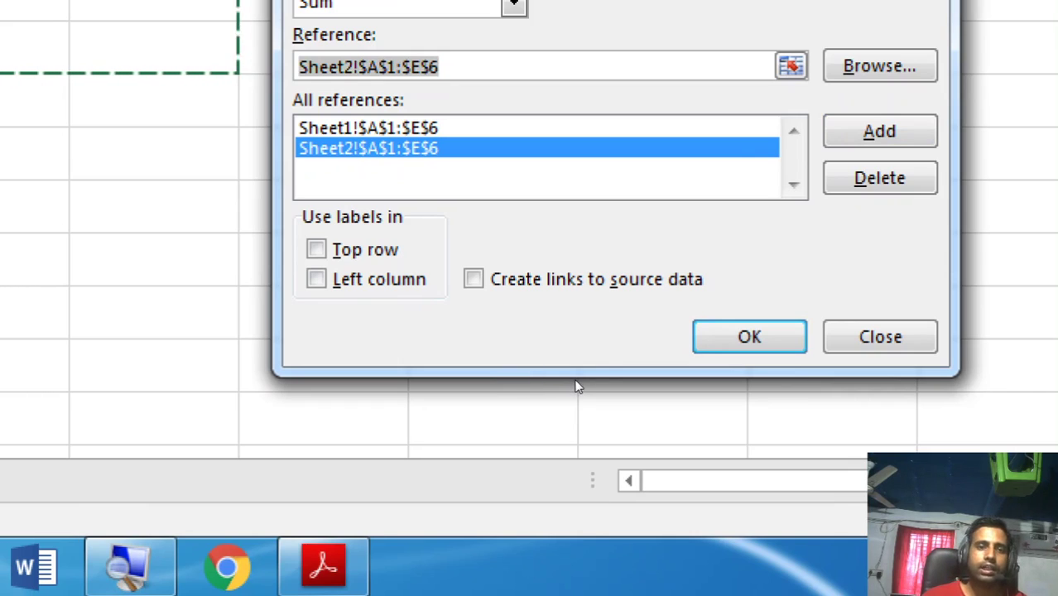
# Use labels from the top row and left column, create links to the source data, and run the consolidation
pyautogui.hotkey('alt', 't')
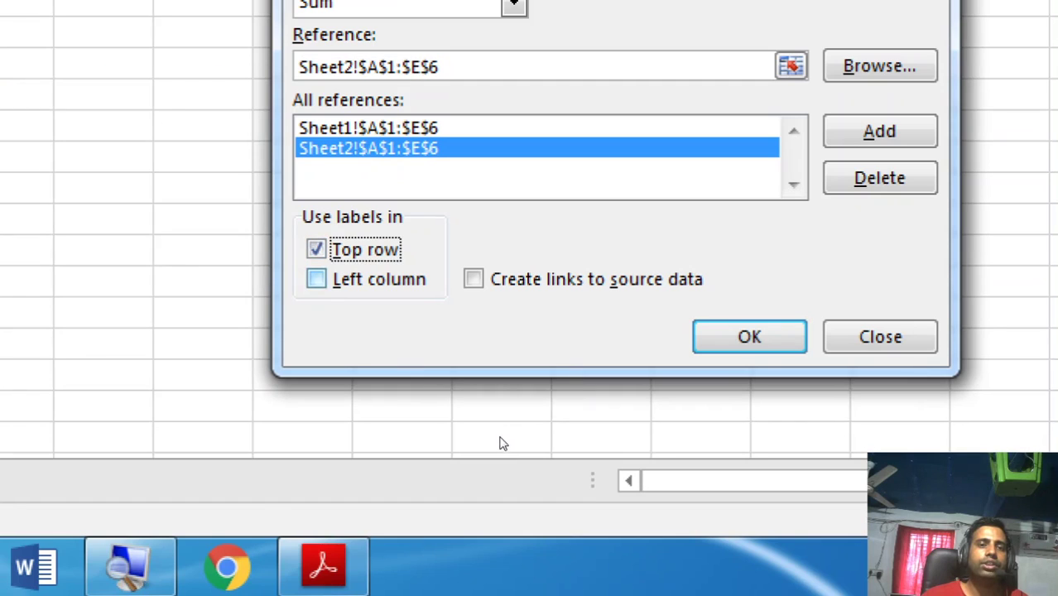
pyautogui.hotkey('alt', 'l')
pyautogui.hotkey('alt', 's')
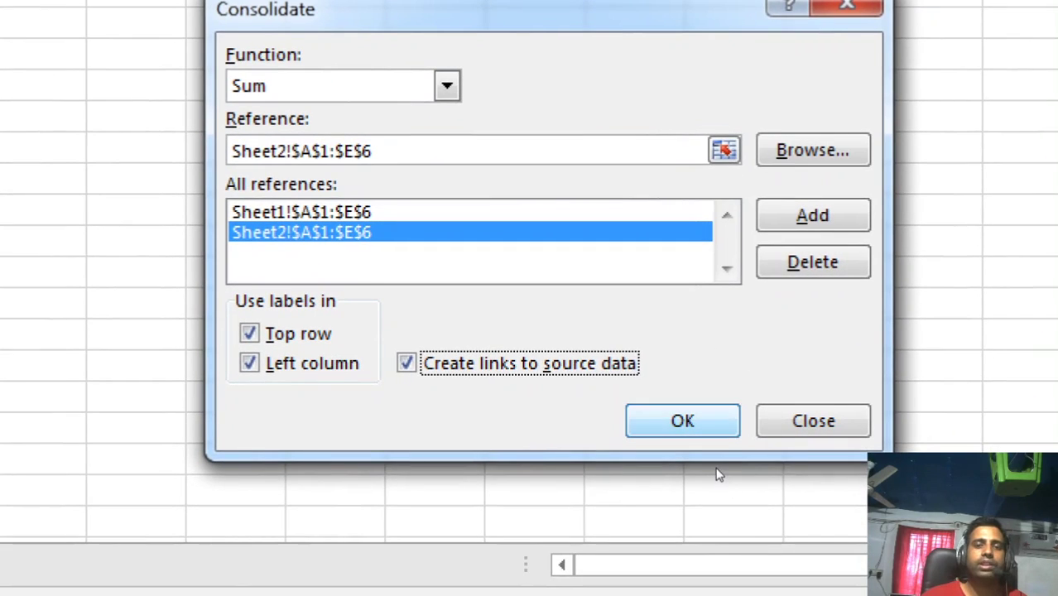
pyautogui.press('Return')
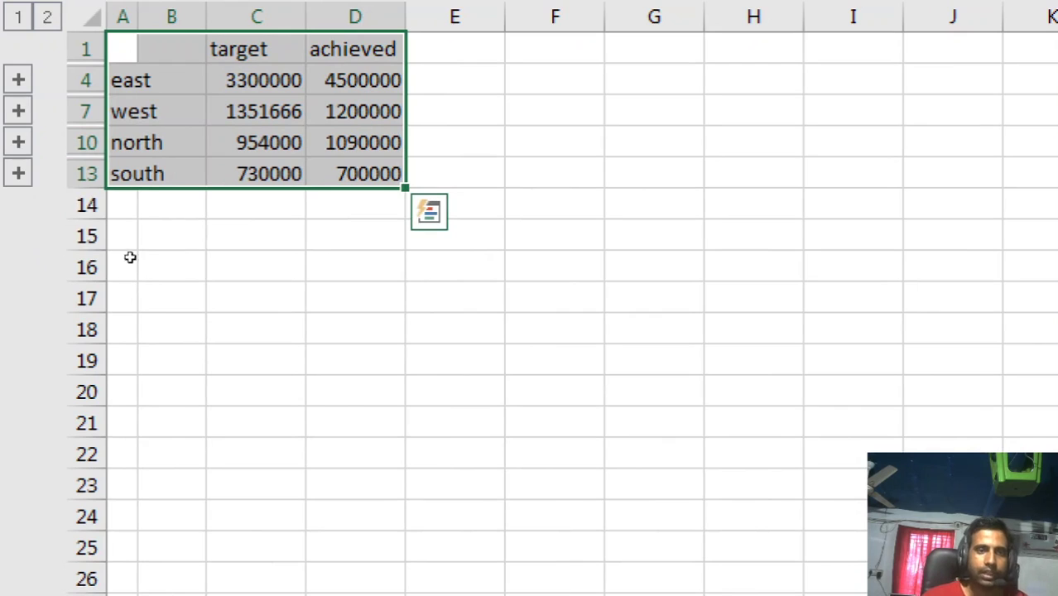
# Select the consolidated south target and expand the south group to show its source rows
pyautogui.hotkey('ctrl', 'Right')
pyautogui.hotkey('ctrl', 'Down')
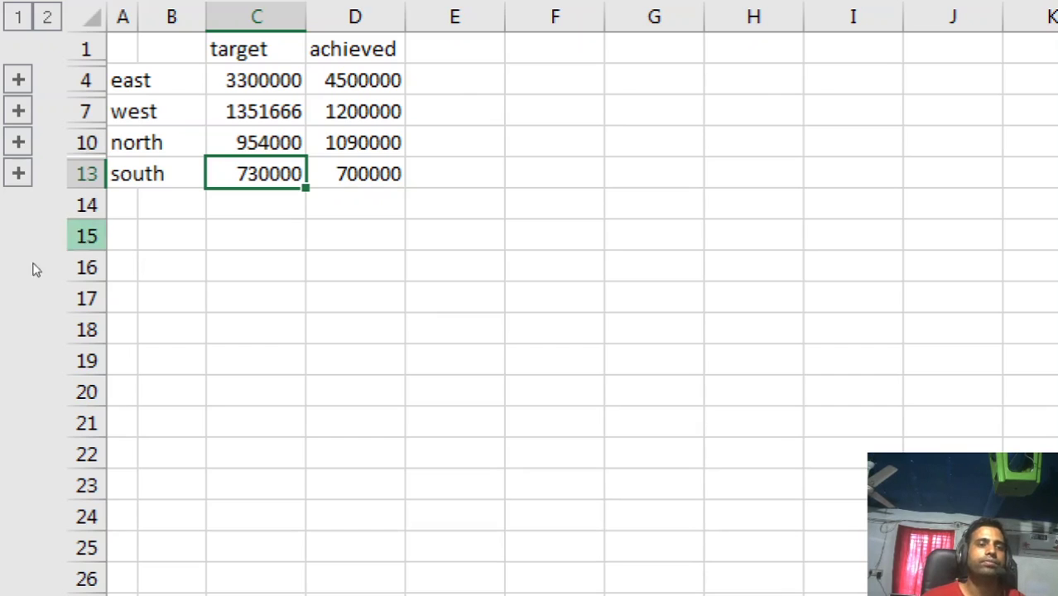
pyautogui.click(18, 173)
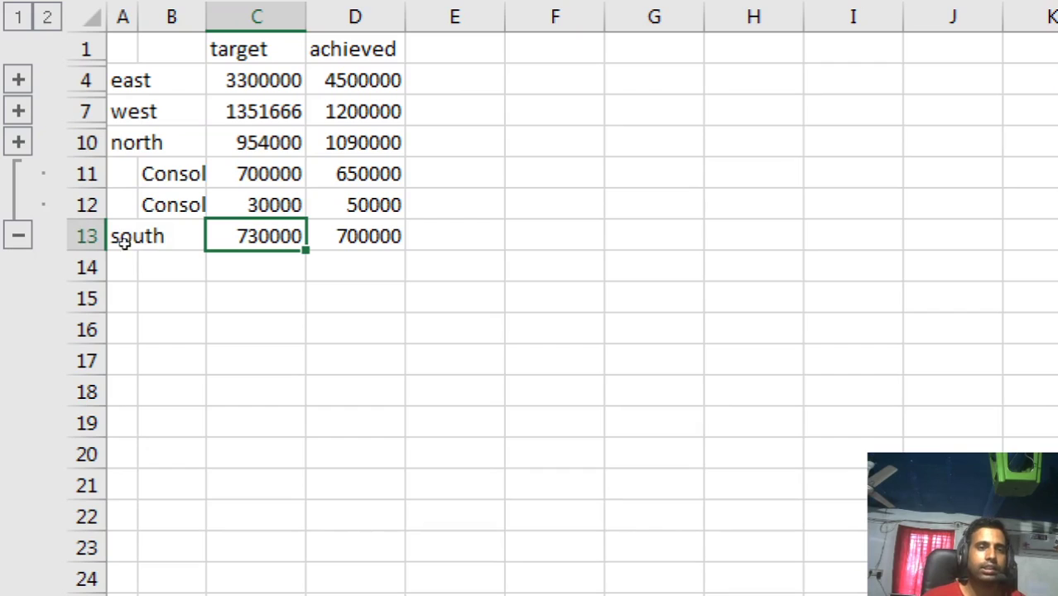
# Widen column B to fit the source workbook names and collapse the south group
pyautogui.moveTo(207, 17); pyautogui.dragTo(313, 17)
pyautogui.click(425, 45)
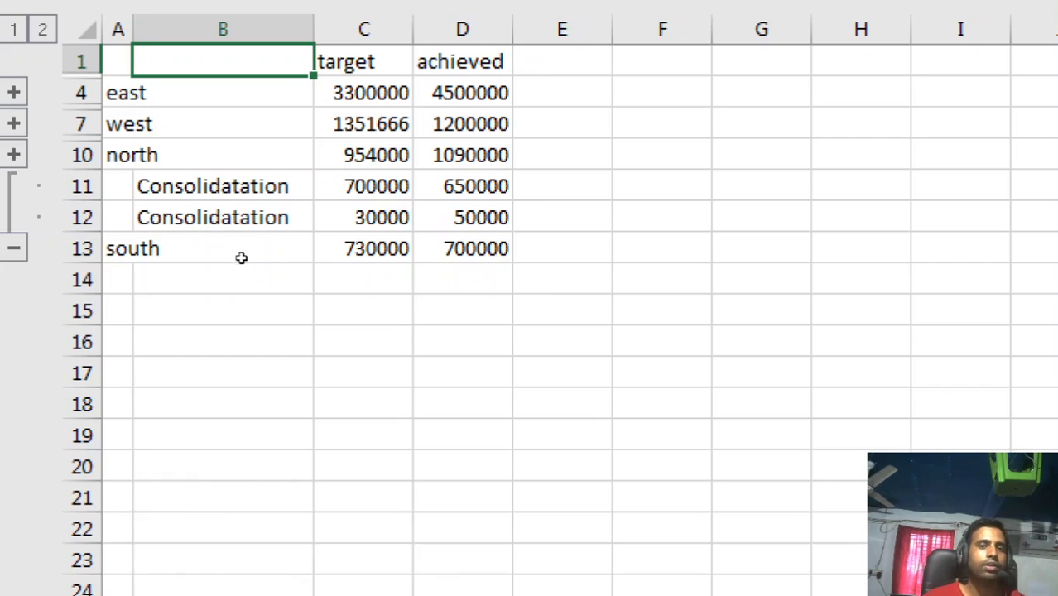
pyautogui.click(13, 248)
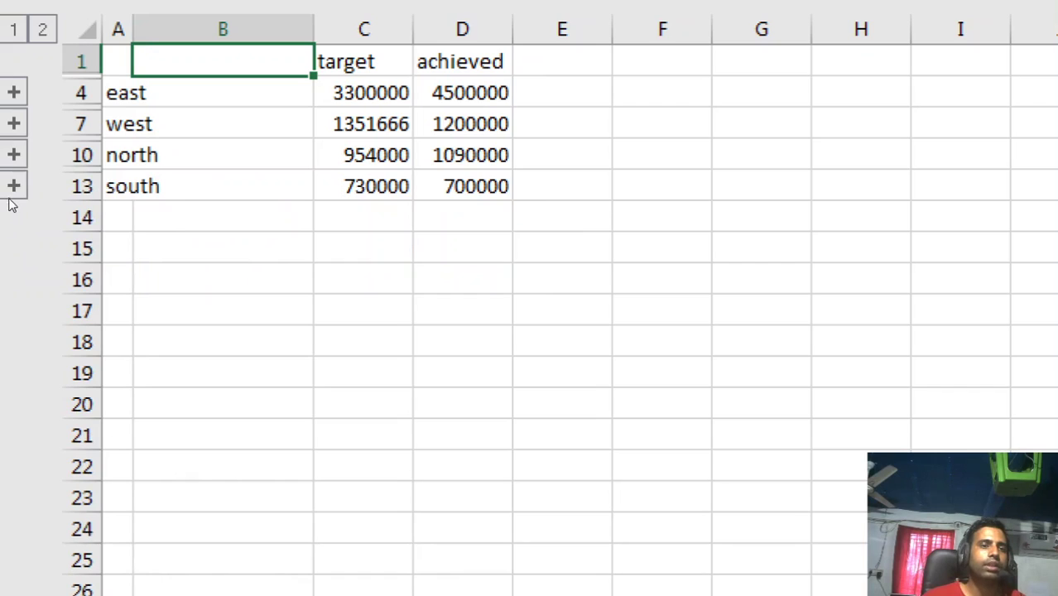
# Expand the east group to view its source rows and collapse it again
pyautogui.click(13, 92)
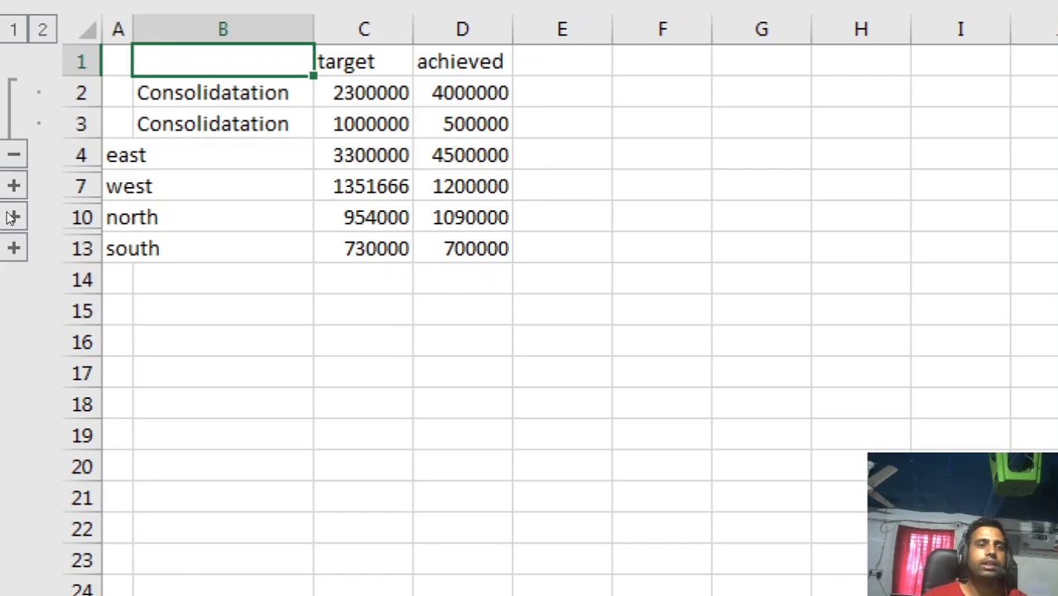
pyautogui.hotkey('ctrl', 'z')
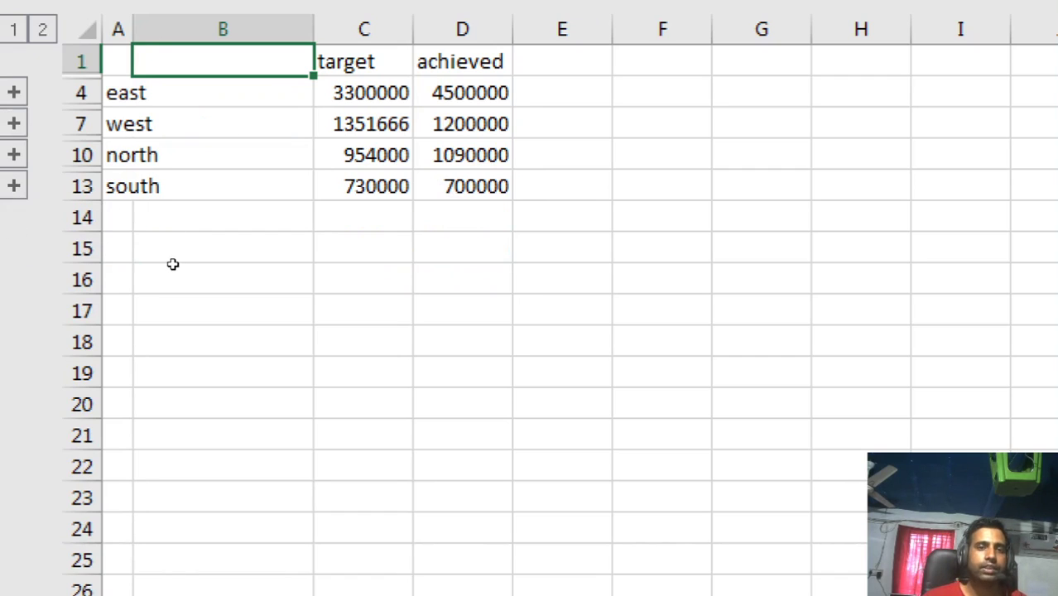
pyautogui.click(182, 219)
pyautogui.click(159, 298)
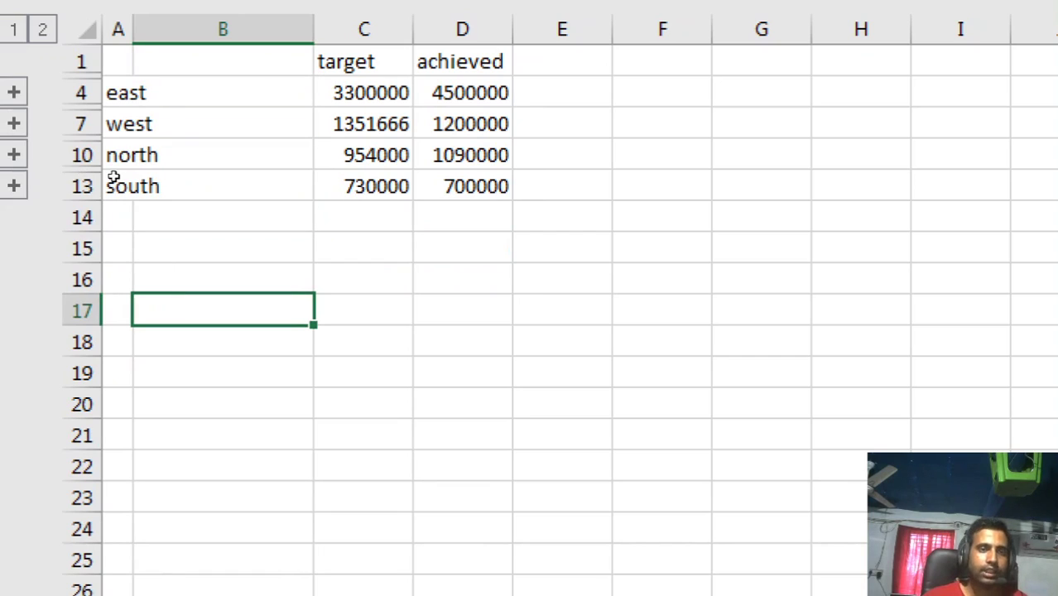
# Review the zone target and achieved source data on Sheet1 and Sheet2
pyautogui.hotkey('ctrl', 'Home')
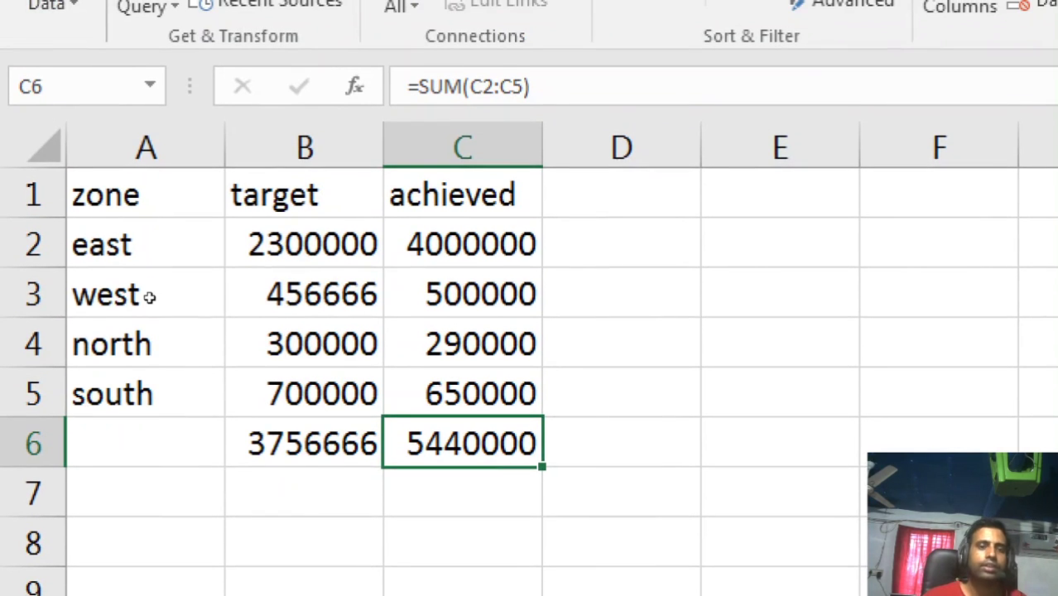
pyautogui.press('Up')
pyautogui.press('Left')
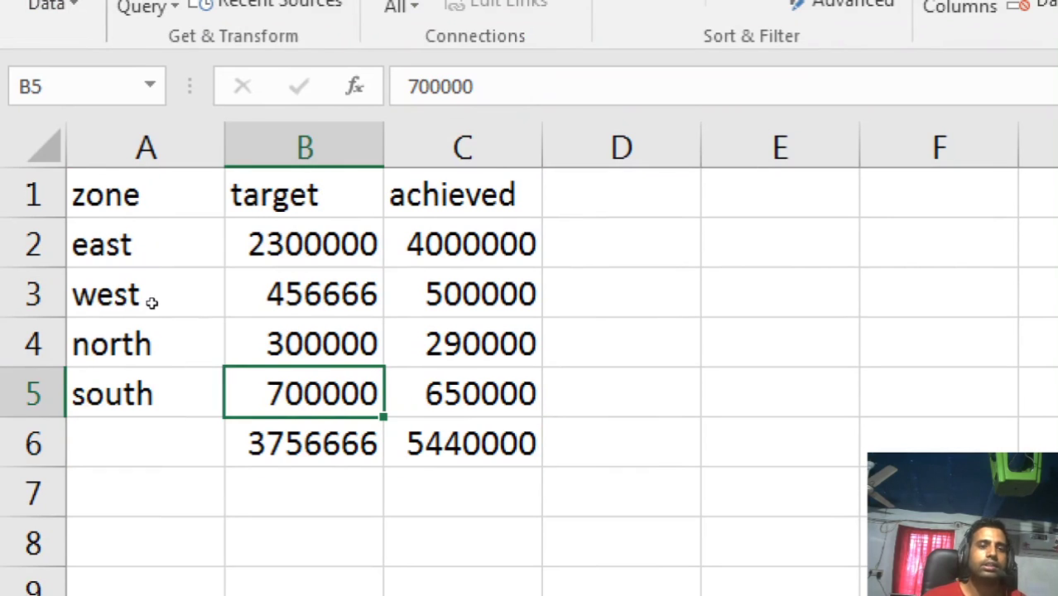
pyautogui.hotkey('ctrl', 'pagedown')
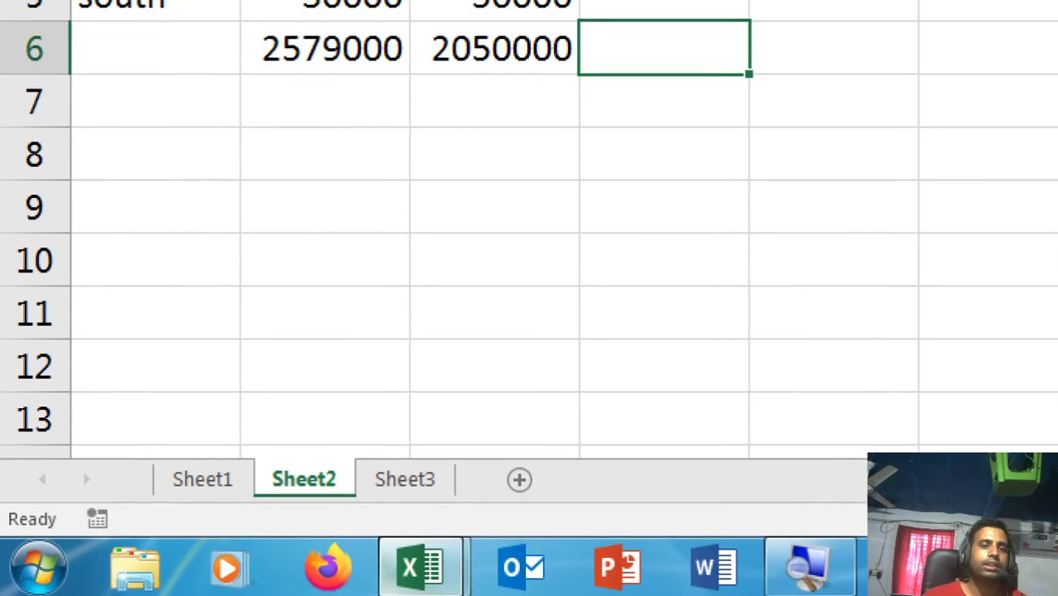
pyautogui.hotkey('ctrl', 'pageup')
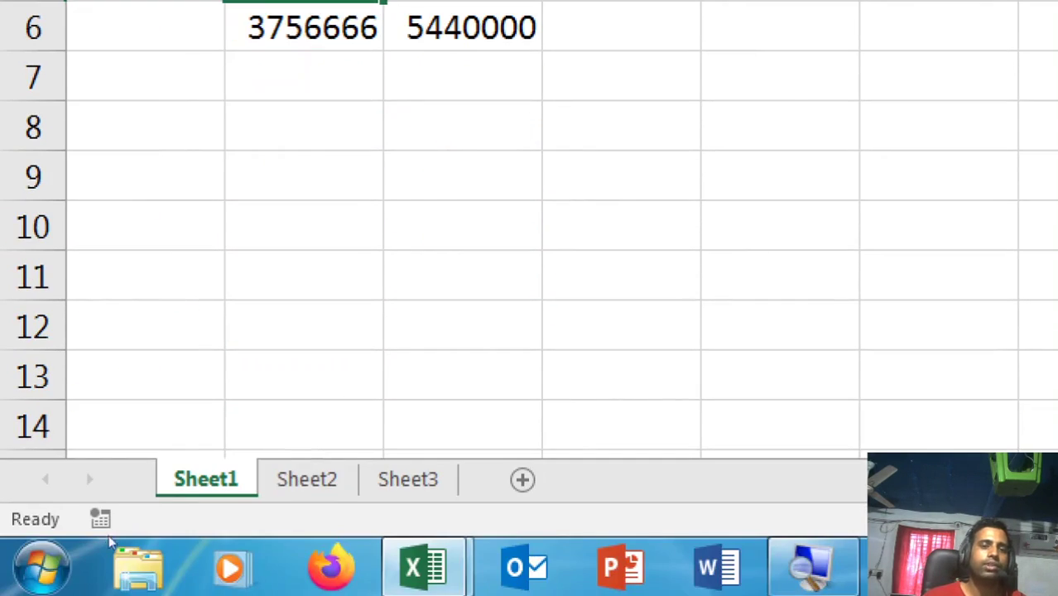
pyautogui.hotkey('ctrl', 'pagedown')
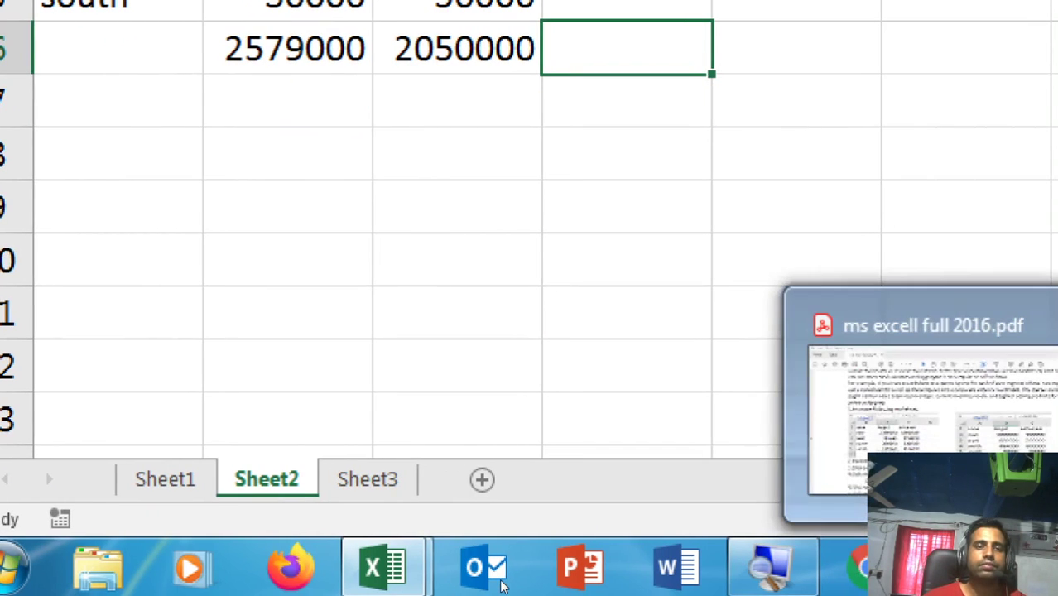
# Switch to ms excell full 2016.pdf and read from the consolidation instructions through to the SUM, MOD and INT functions
pyautogui.click(501, 586)
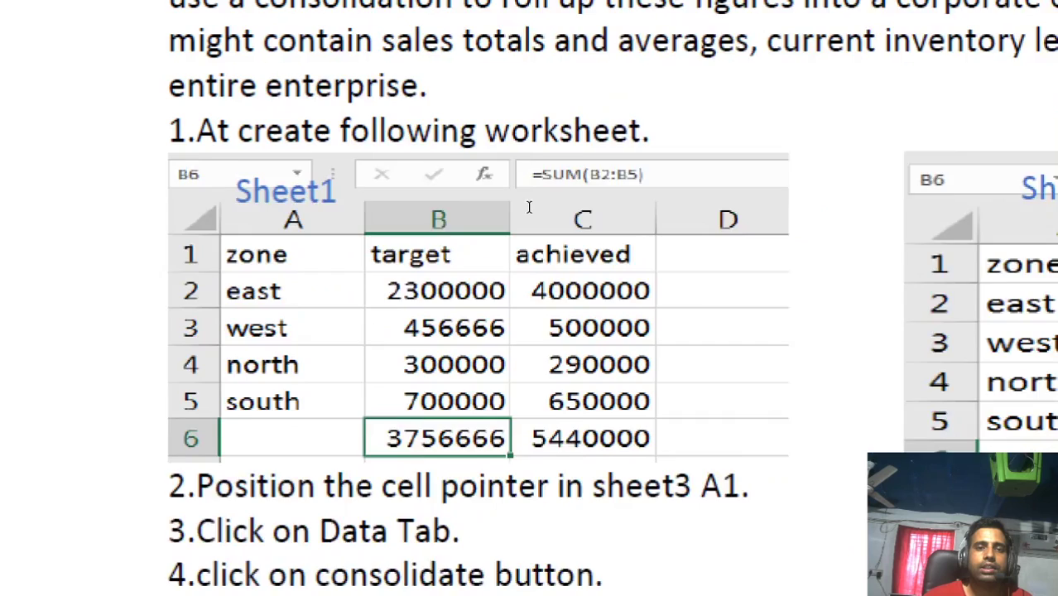
pyautogui.scroll(-5, 445, 376)
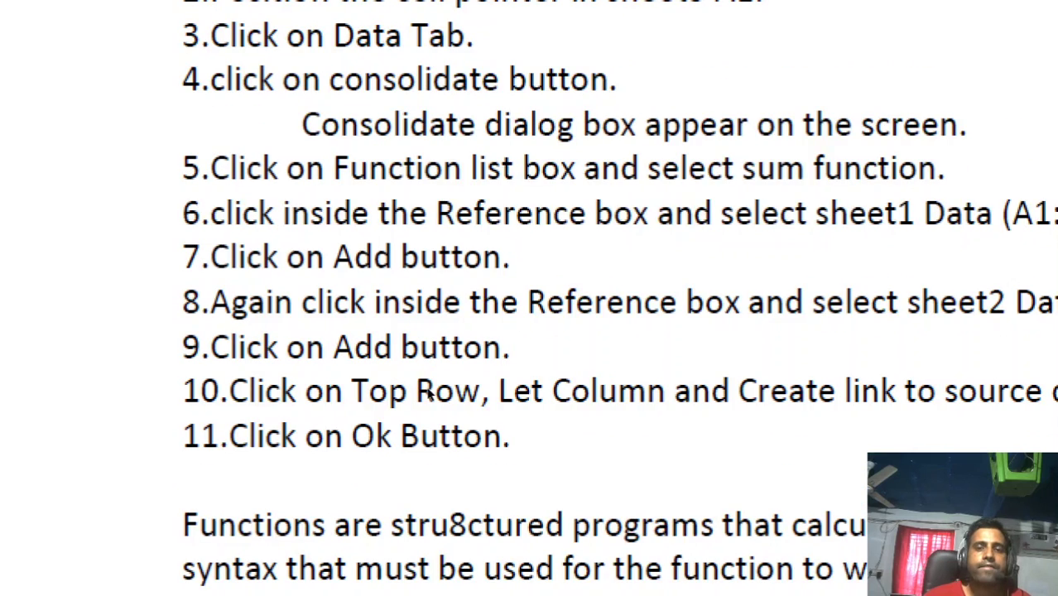
pyautogui.scroll(-7, 425, 390)
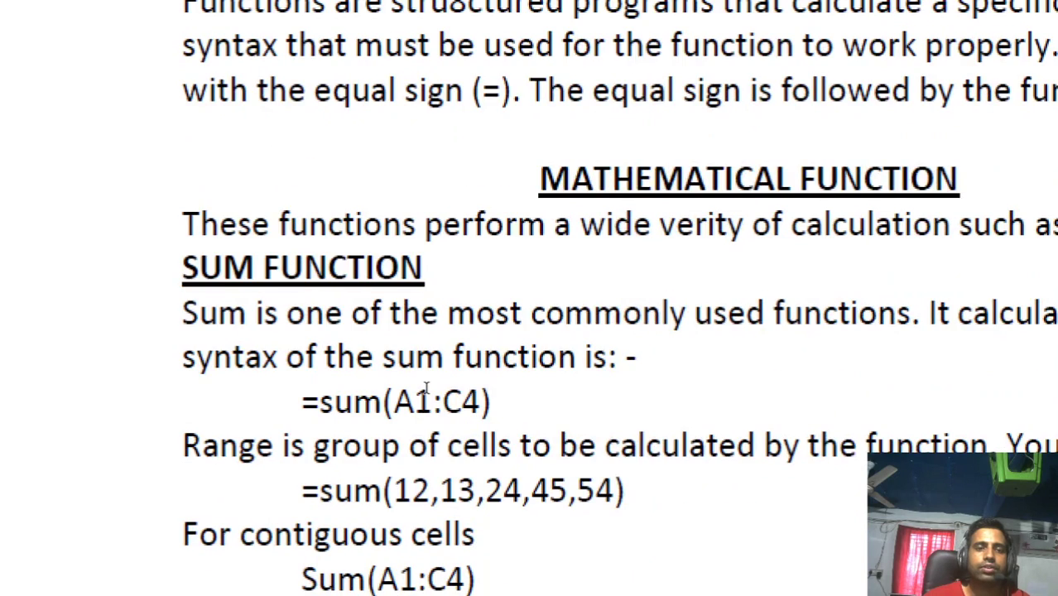
pyautogui.scroll(-1, 424, 390)
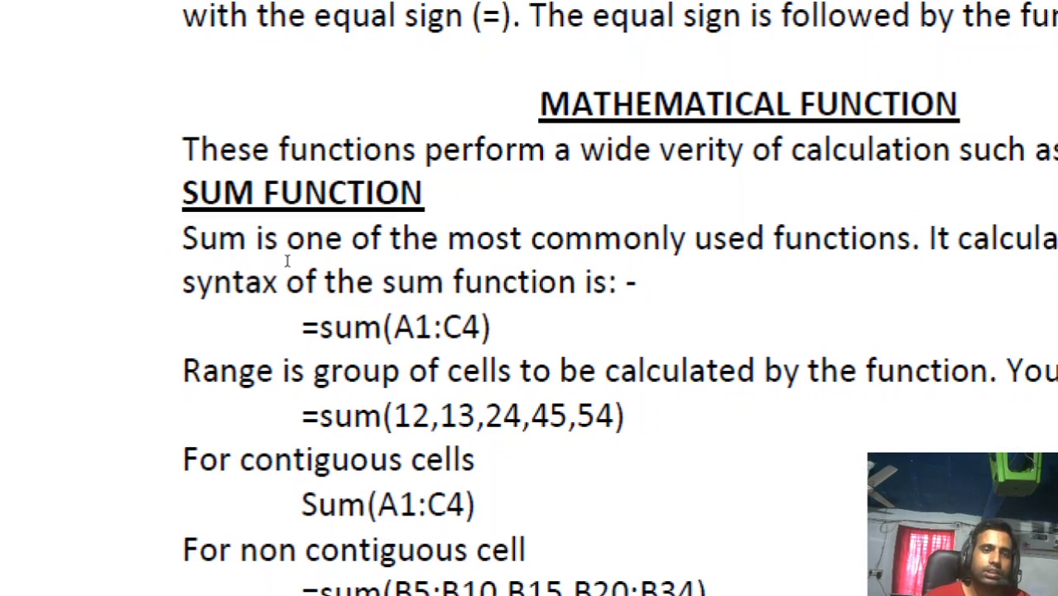
pyautogui.scroll(-2, 299, 307)
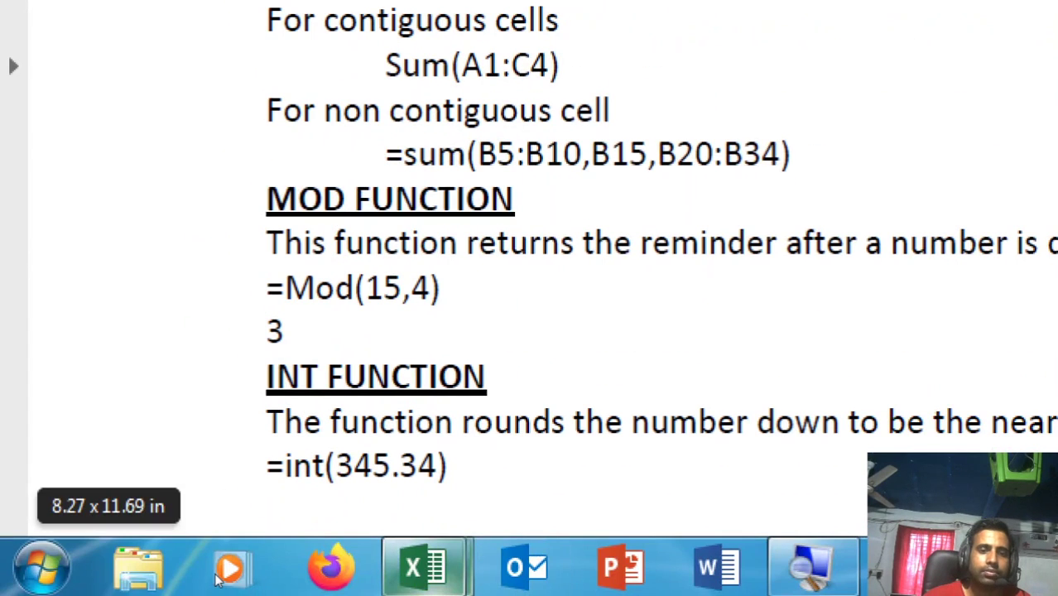
# Close the consolidatation workbook in Excel without saving its changes and bring up the blank Book1
pyautogui.moveTo(425, 567)
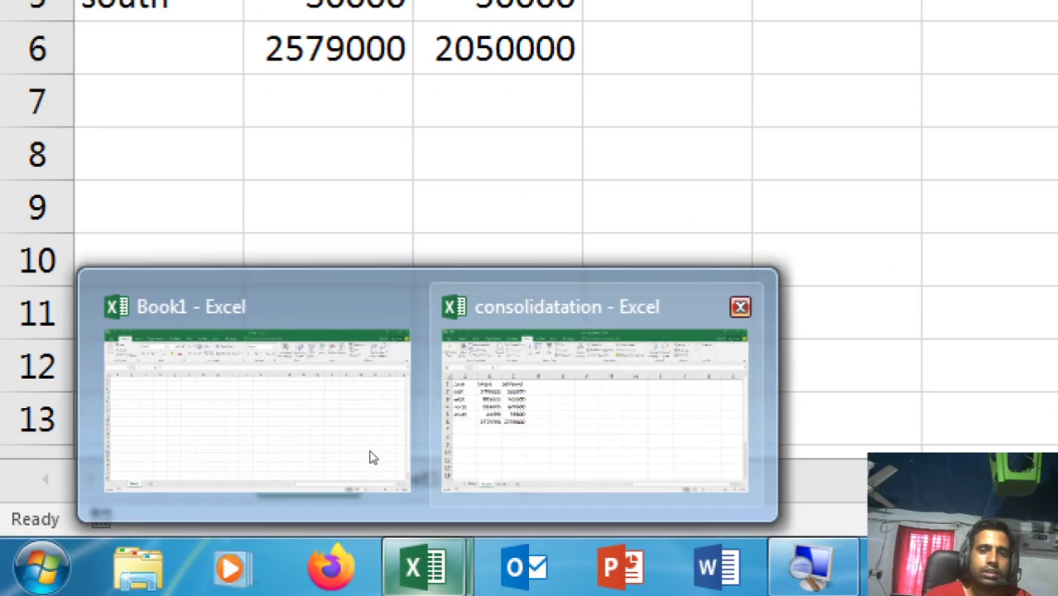
pyautogui.click(370, 457)
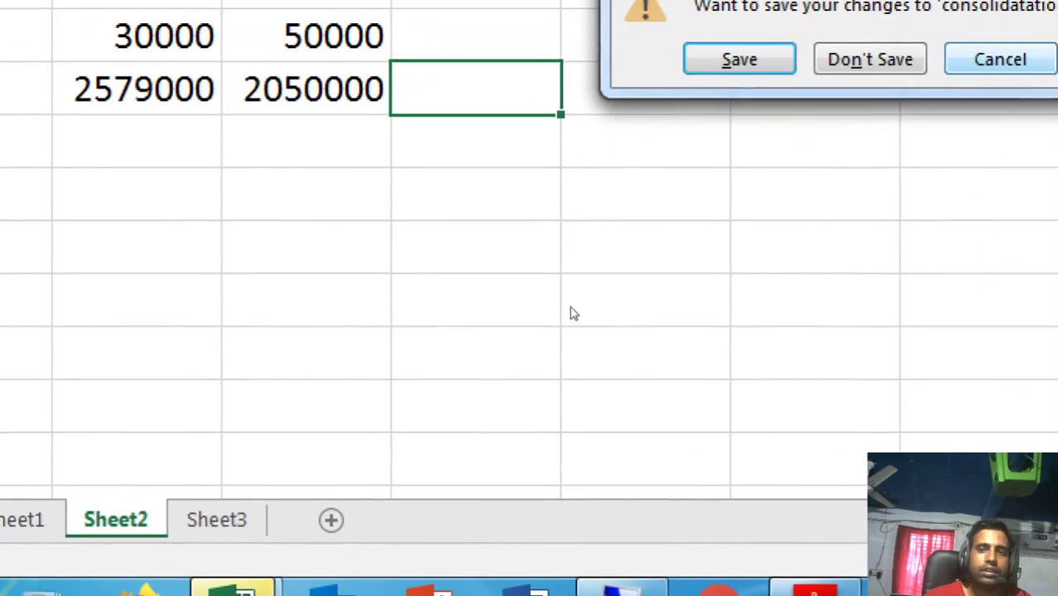
pyautogui.press('Tab')
pyautogui.press('Return')
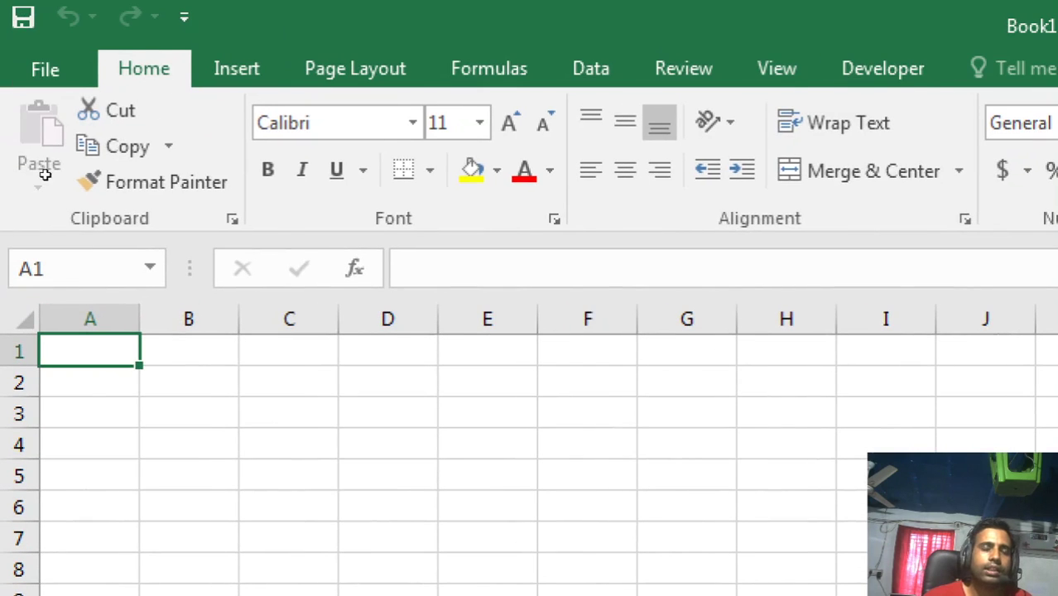
# Enter the formula =sum(24,52,65,35,45) in cell A1, check it, and clear the cell
pyautogui.write('=su')
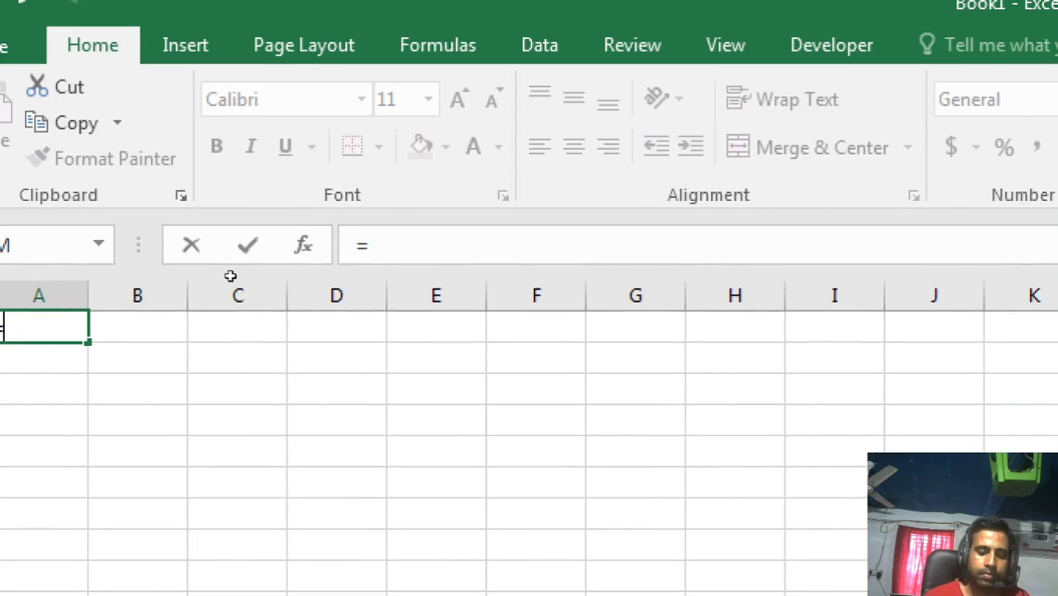
pyautogui.write('m')
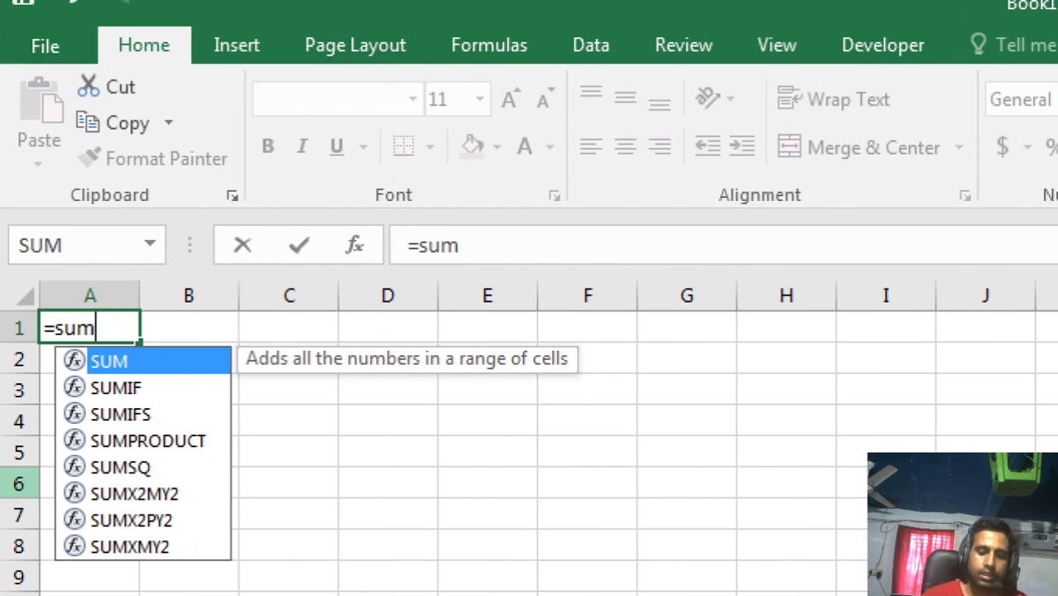
pyautogui.write('(24,')
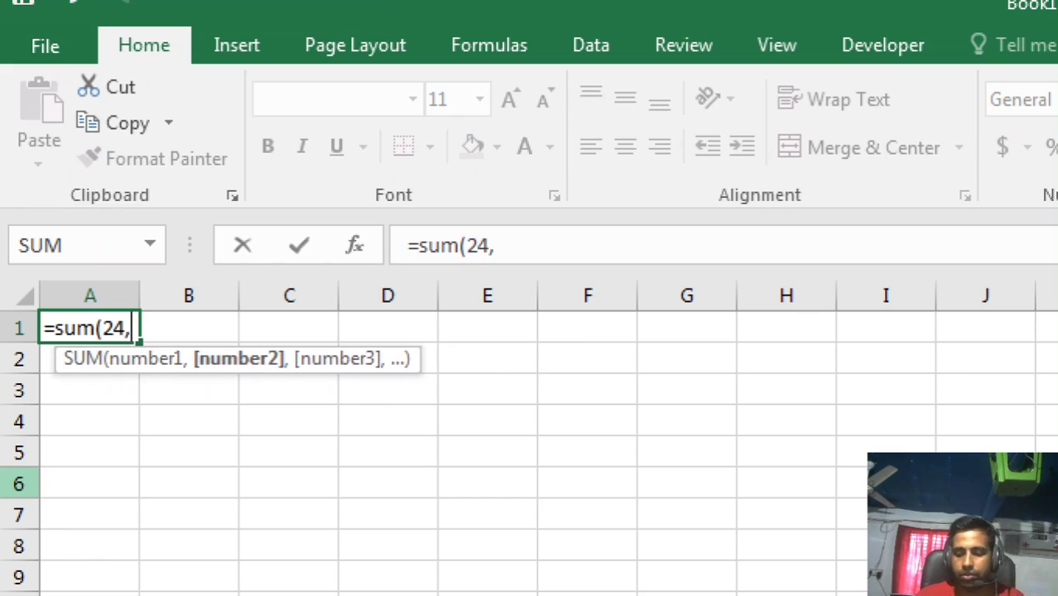
pyautogui.write('52')
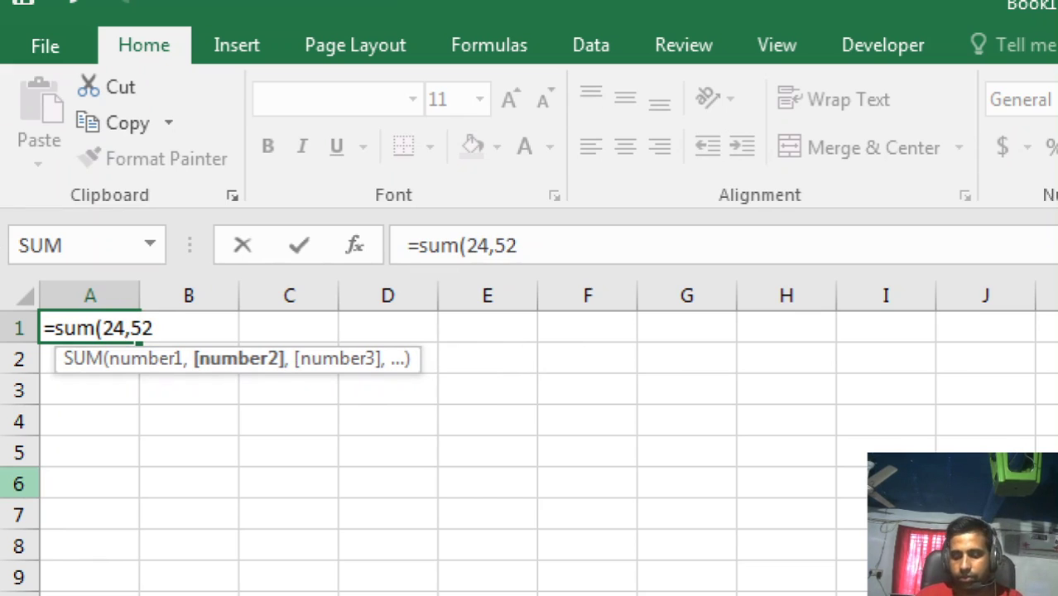
pyautogui.write(',65,35,45')
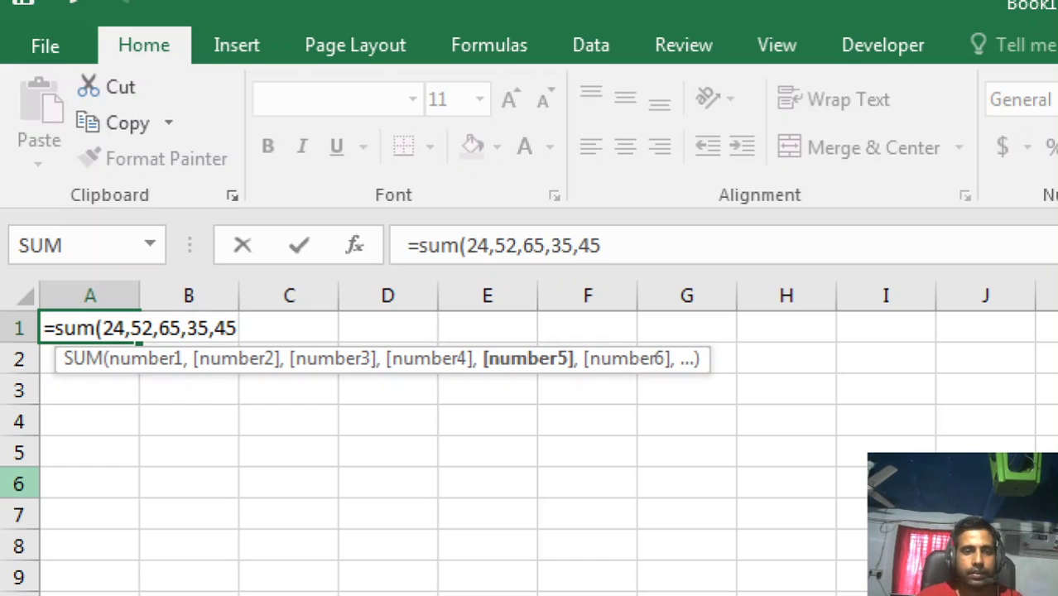
pyautogui.write(')')
pyautogui.press('Return')
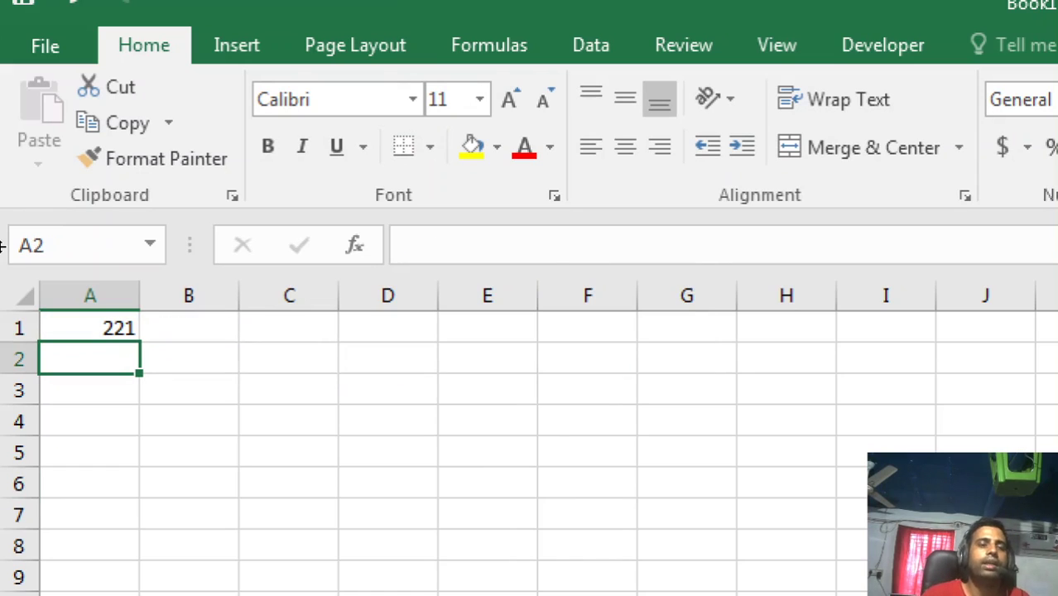
pyautogui.press('Up')
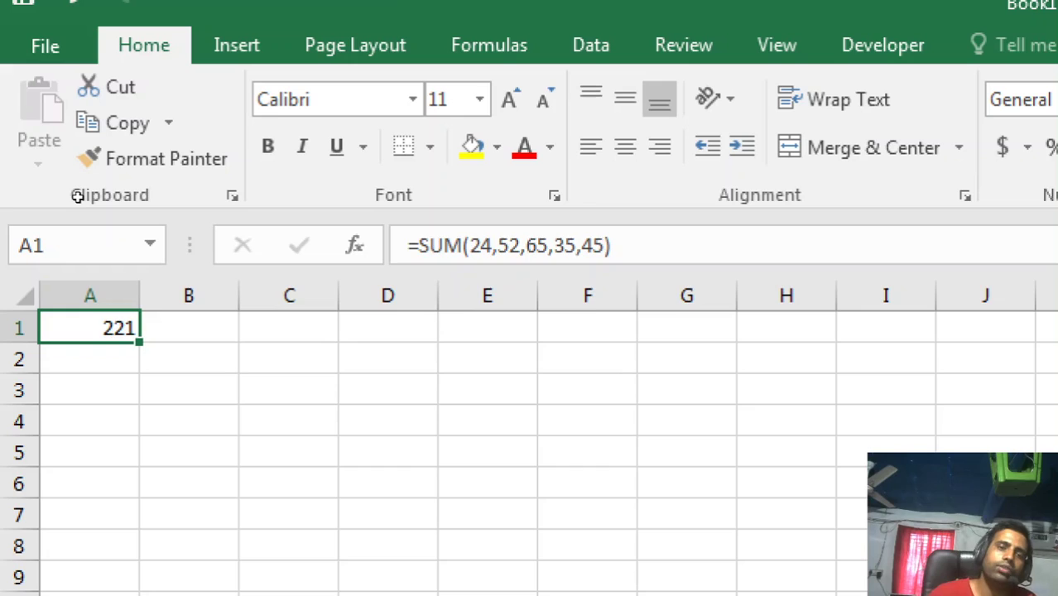
pyautogui.press('Delete')
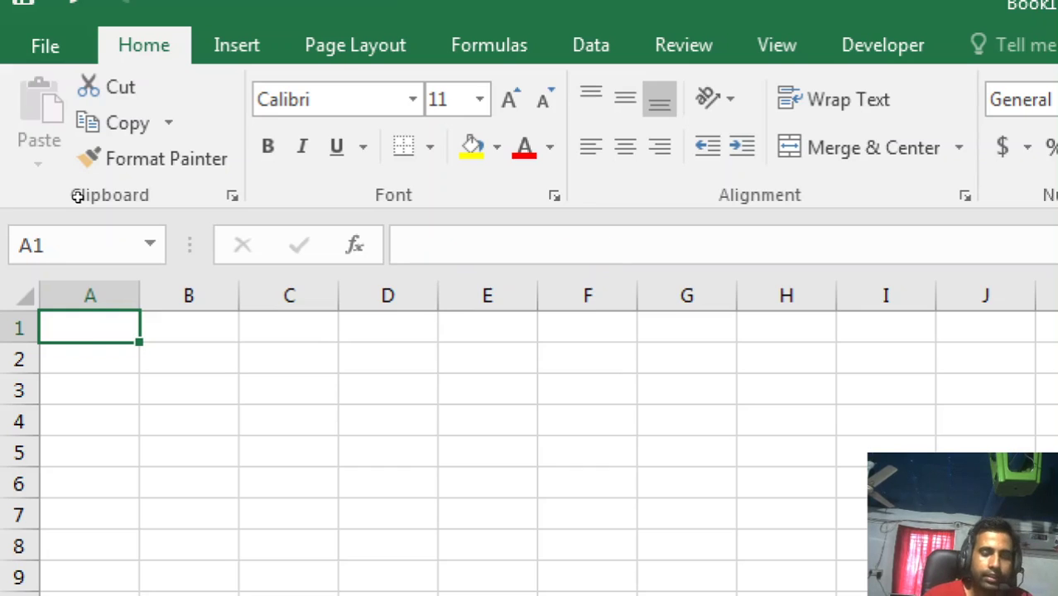
# Enter the numbers 4, 5, 8 and 2 across cells A1 to D1
pyautogui.write('4')
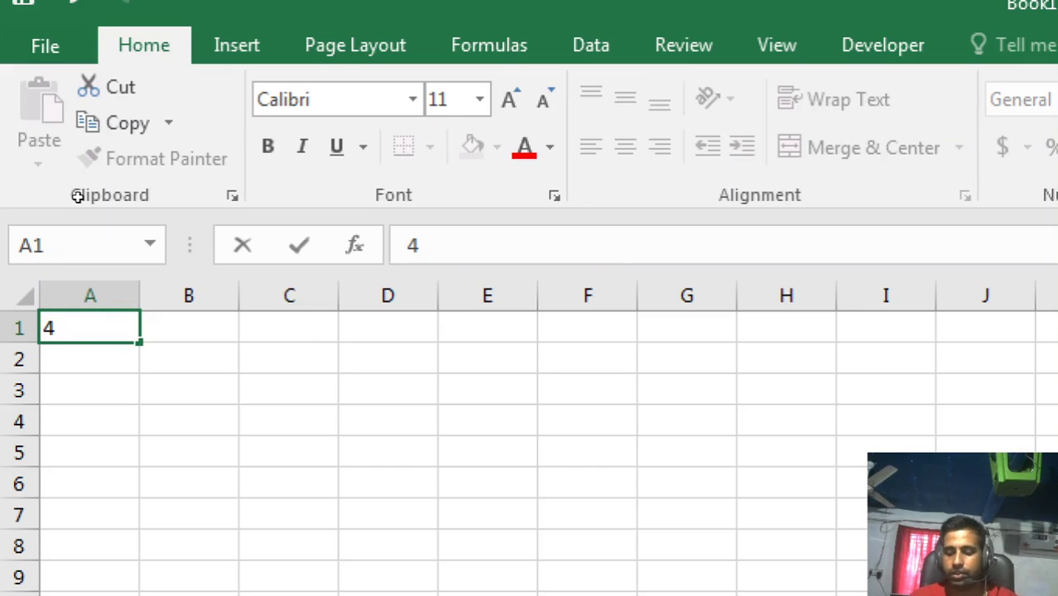
pyautogui.press('Tab')
pyautogui.write('5')
pyautogui.press('Tab')
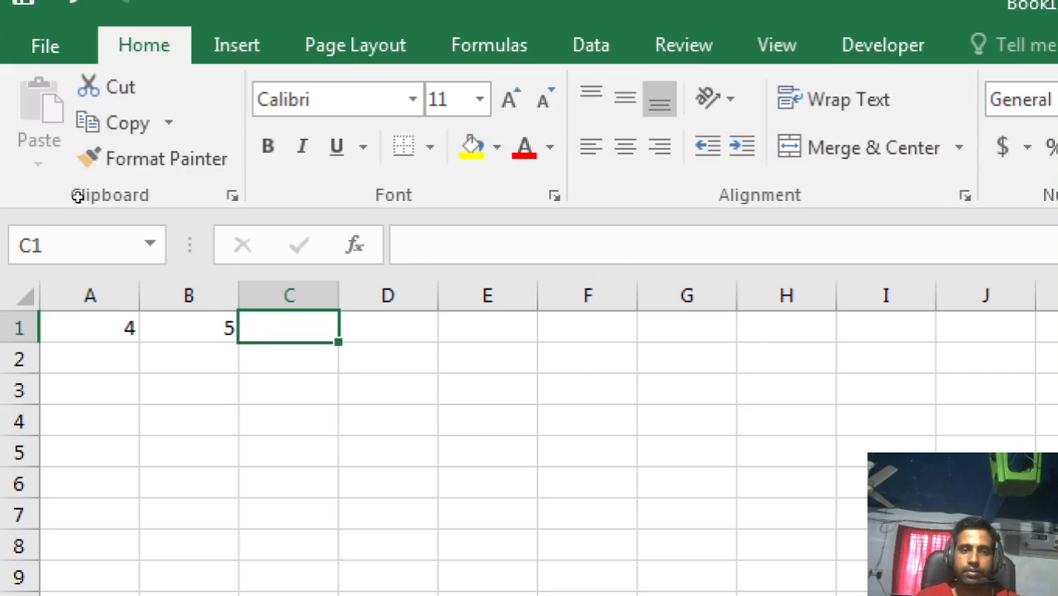
pyautogui.write('8')
pyautogui.press('Tab')
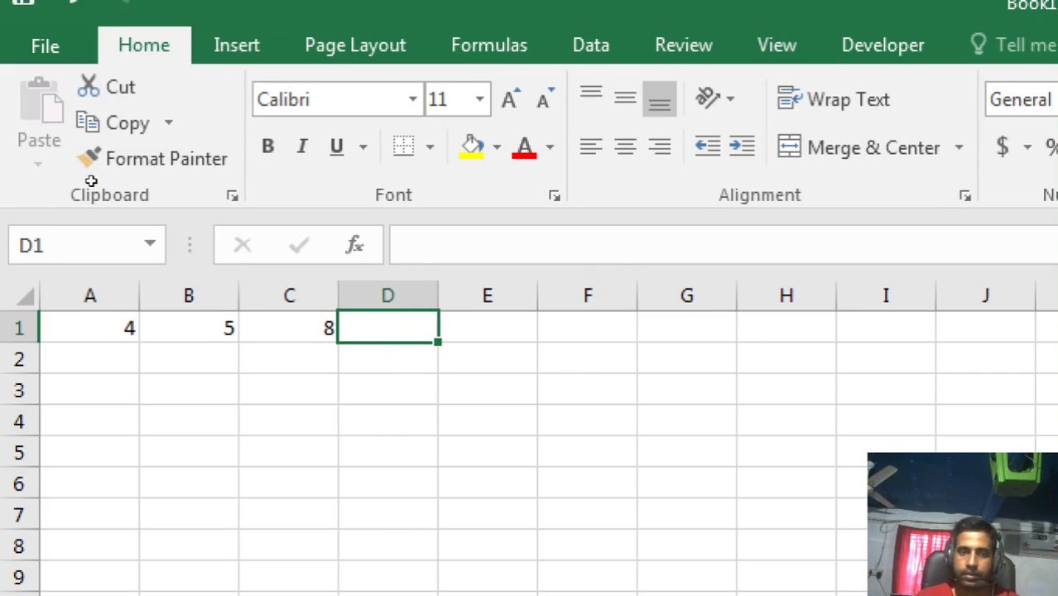
pyautogui.write('2')
pyautogui.press('Return')
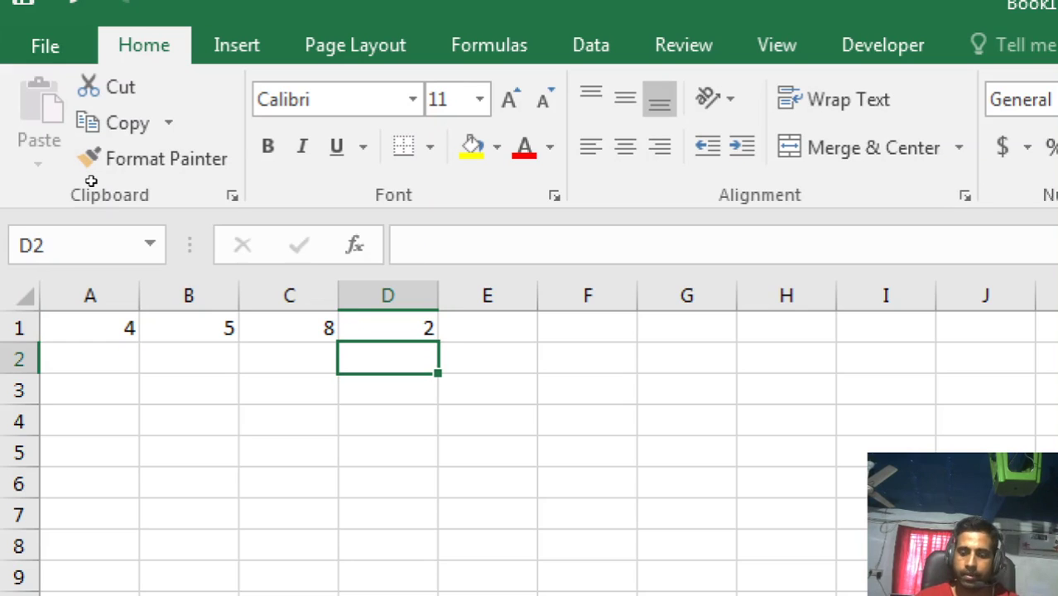
# Enter 8 in cell D2 and 4 in cell D3
pyautogui.write('8')
pyautogui.press('Return')
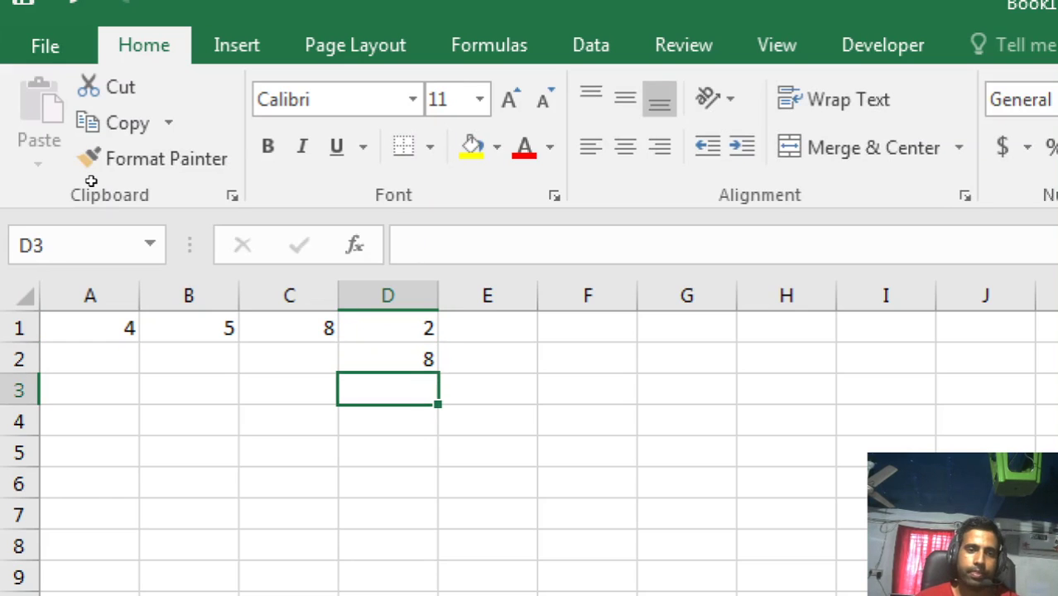
pyautogui.write('4')
pyautogui.press('Up')
# Enter 7, 6 and 5 down cells A2 to A4, and select cell B2
pyautogui.press('Down')
pyautogui.press('Left')
pyautogui.press('Up')
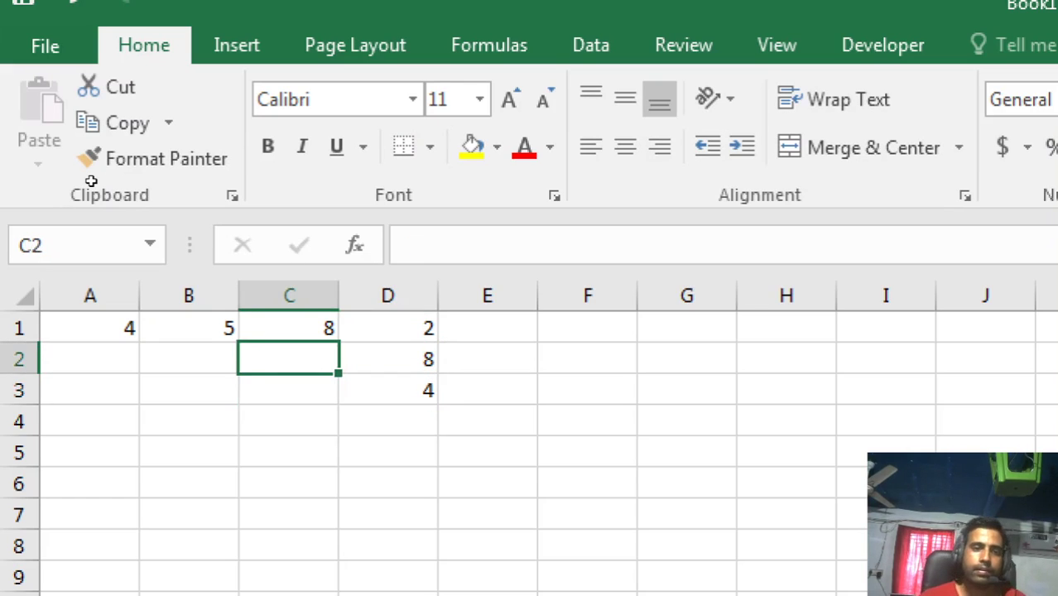
pyautogui.press('Left')
pyautogui.press('Left')
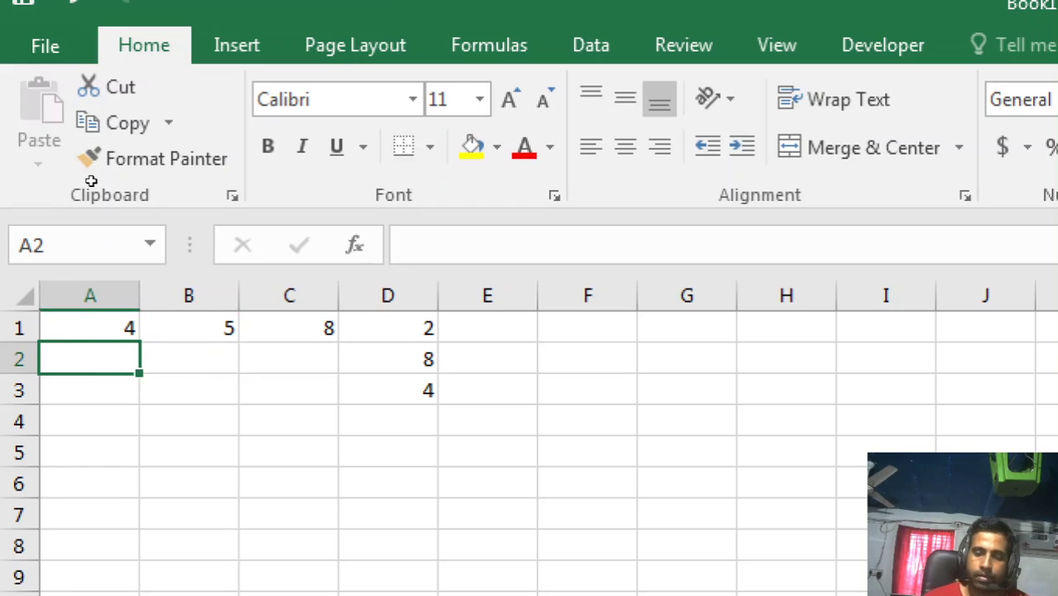
pyautogui.write('7')
pyautogui.press('Return')
pyautogui.write('6')
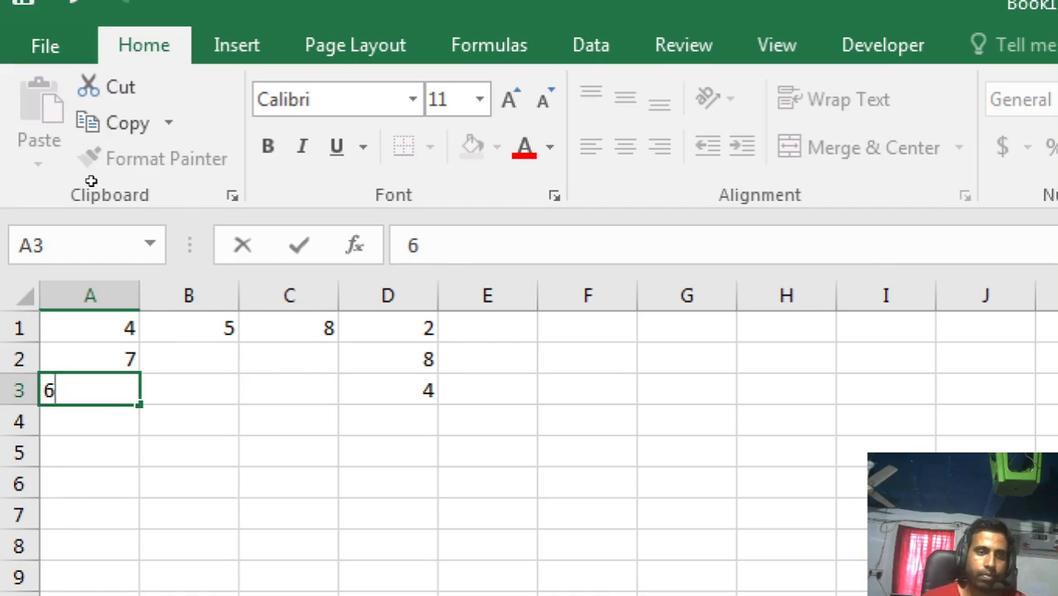
pyautogui.press('Return')
pyautogui.write('5')
pyautogui.hotkey('ctrl', 'Return')
pyautogui.press('Right')
pyautogui.press('Up')
pyautogui.press('Up')
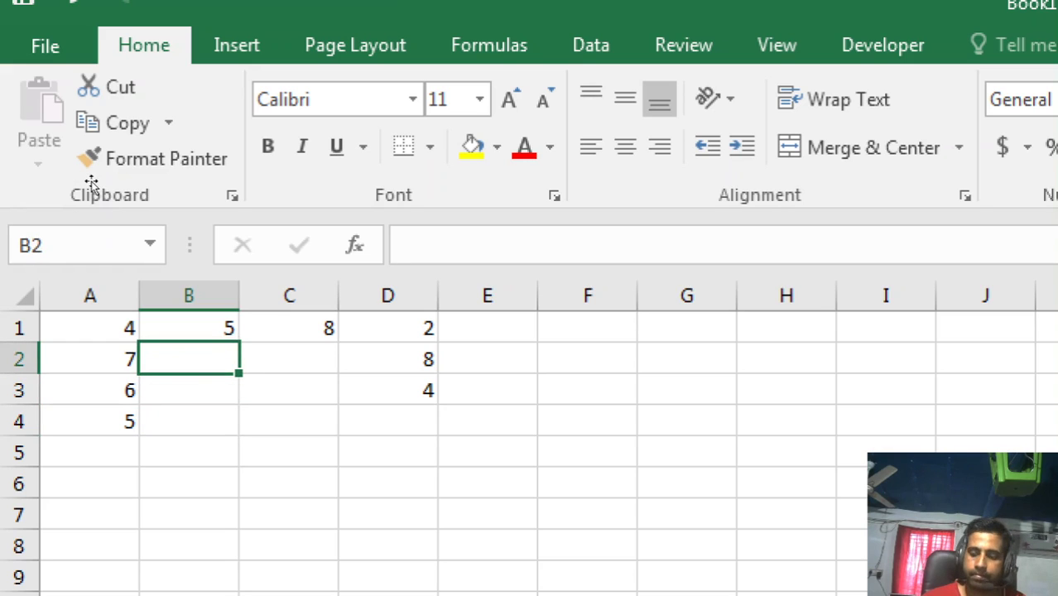
# Enter the numbers 8, 2 and 1 down cells B2 to B4
pyautogui.write('82')
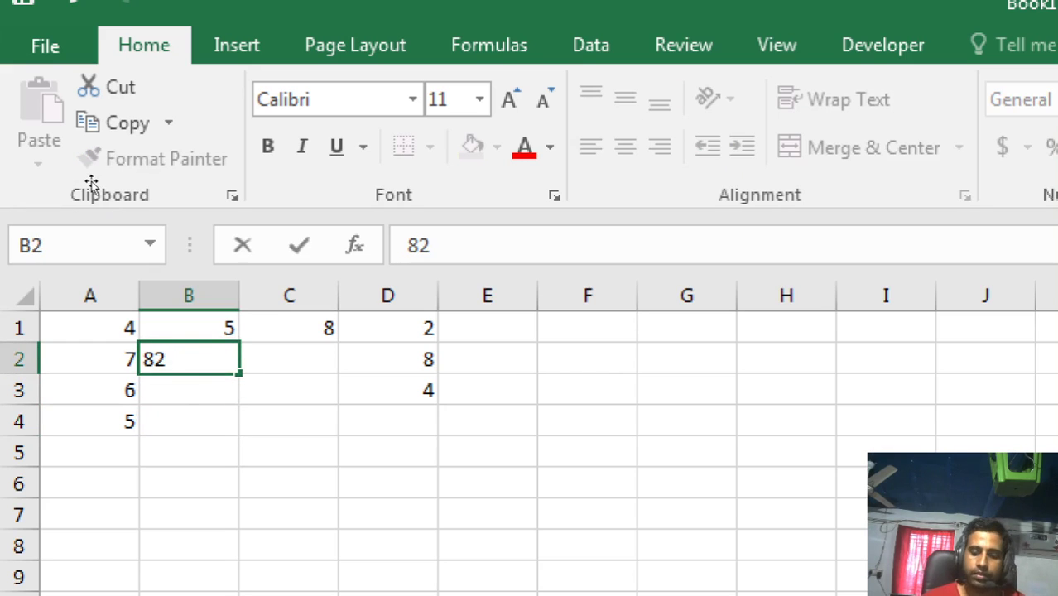
pyautogui.press('BackSpace')
pyautogui.press('Return')
pyautogui.write('2')
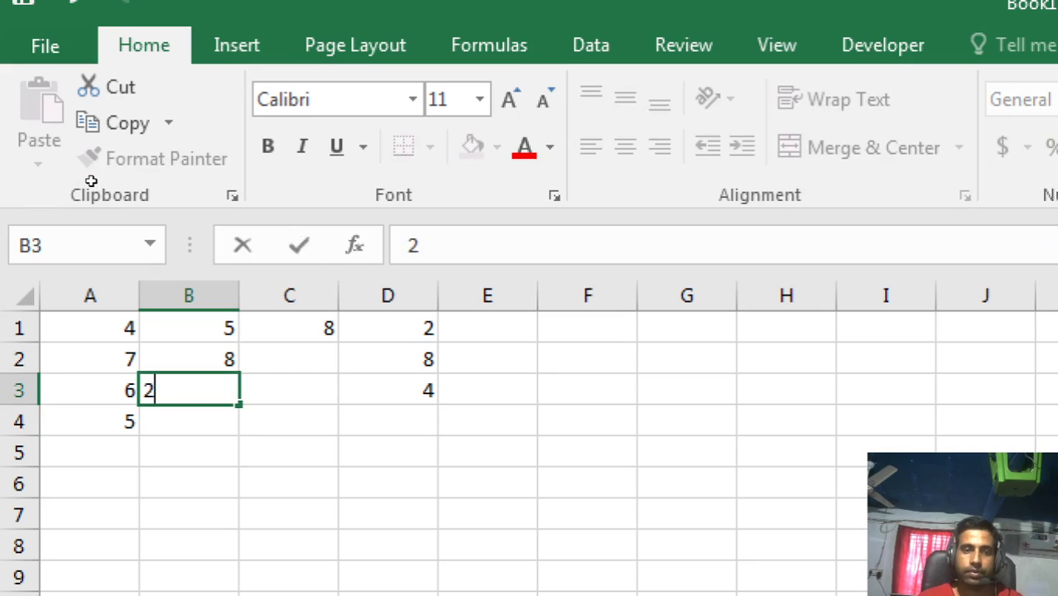
pyautogui.press('Return')
pyautogui.write('1')
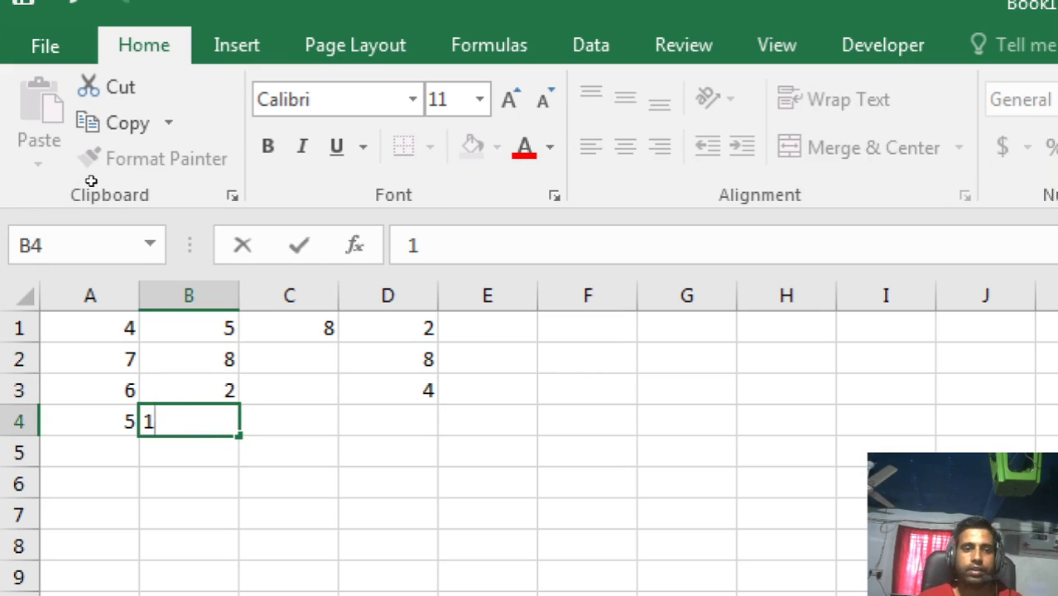
pyautogui.press('Tab')
# Enter 3, 4 and 7 down cells C2 to C4, and enter 6 in cell D4
pyautogui.press('Up')
pyautogui.press('Up')
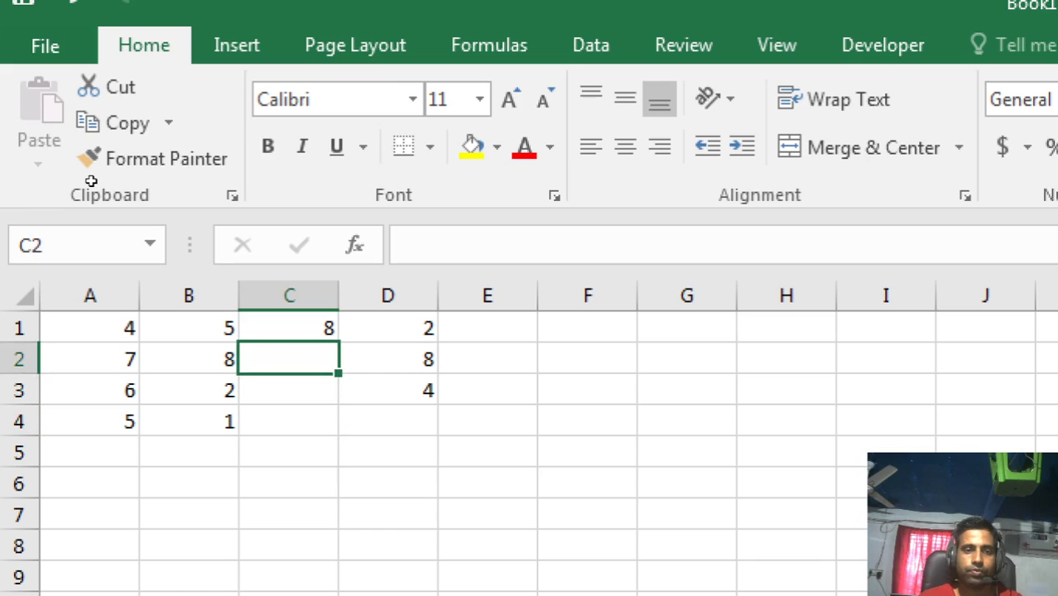
pyautogui.write('3')
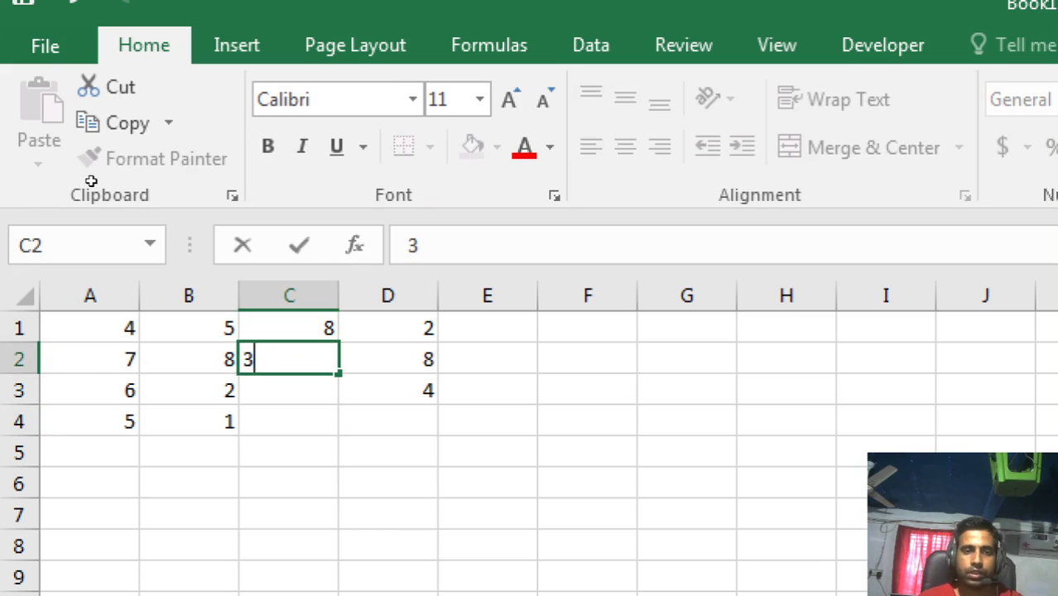
pyautogui.press('Return')
pyautogui.write('4')
pyautogui.press('Return')
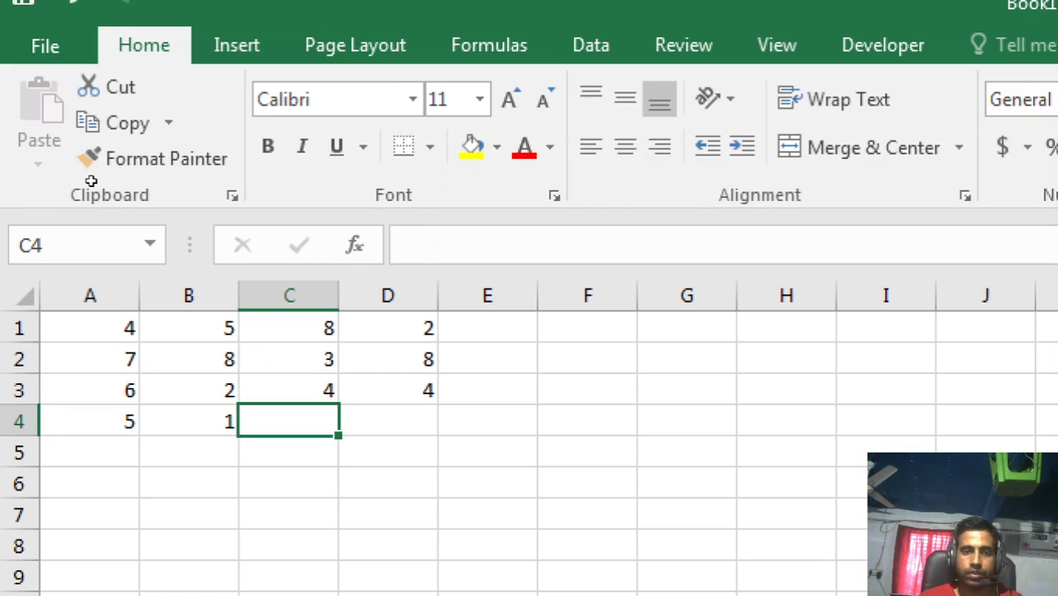
pyautogui.write('7')
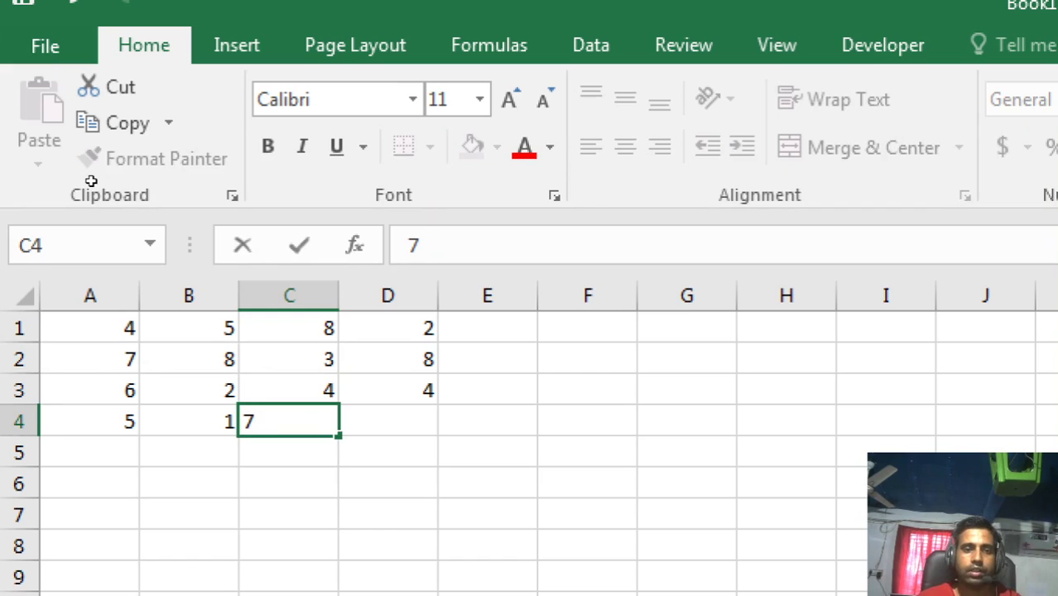
pyautogui.press('Tab')
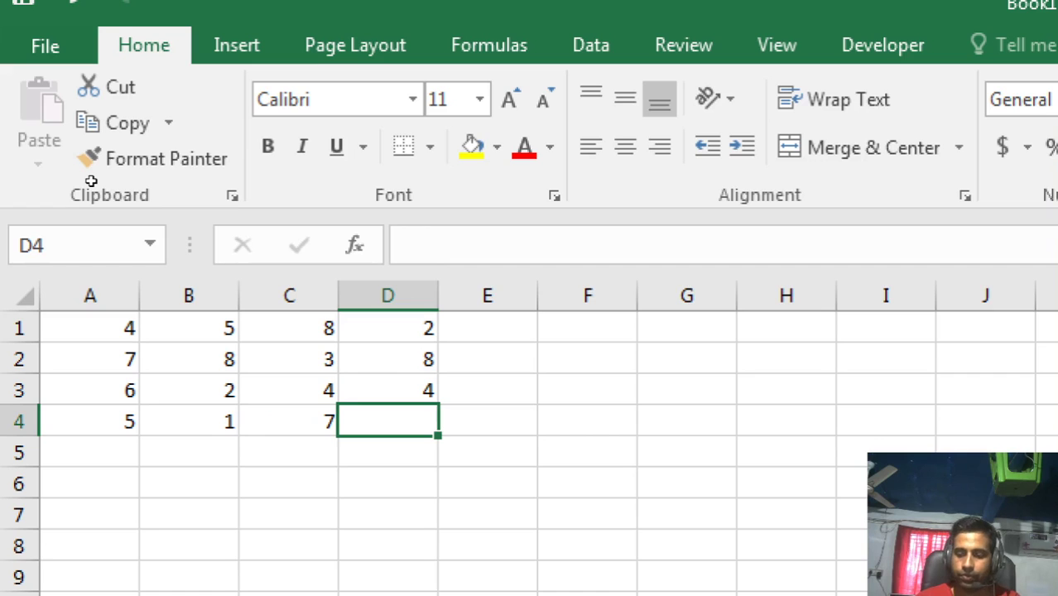
pyautogui.write('6')
pyautogui.press('Return')
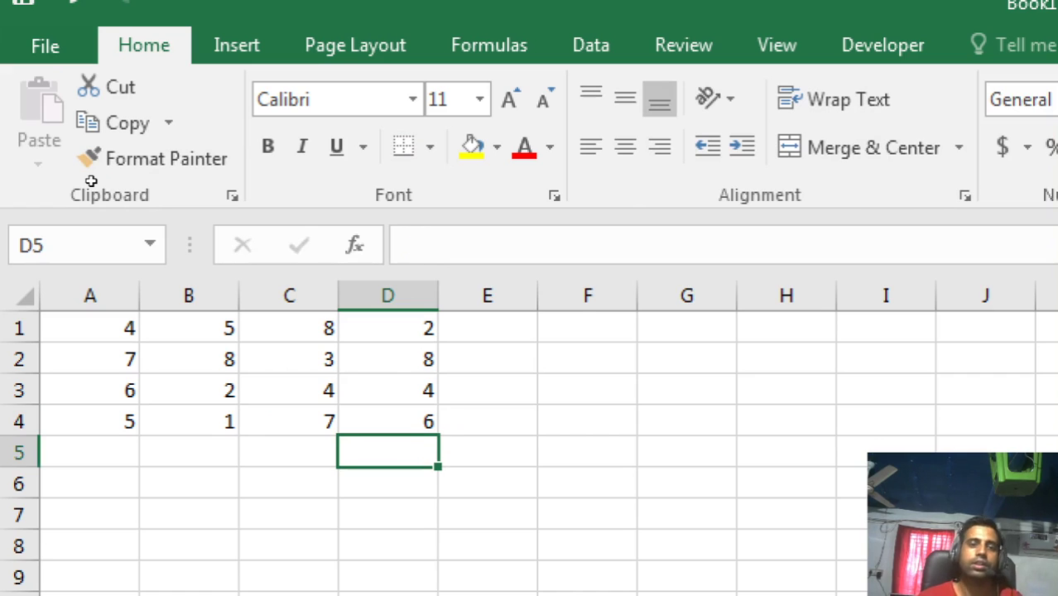
# Begin a SUM formula in cell B6 by entering =sum( in it
pyautogui.press('Down')
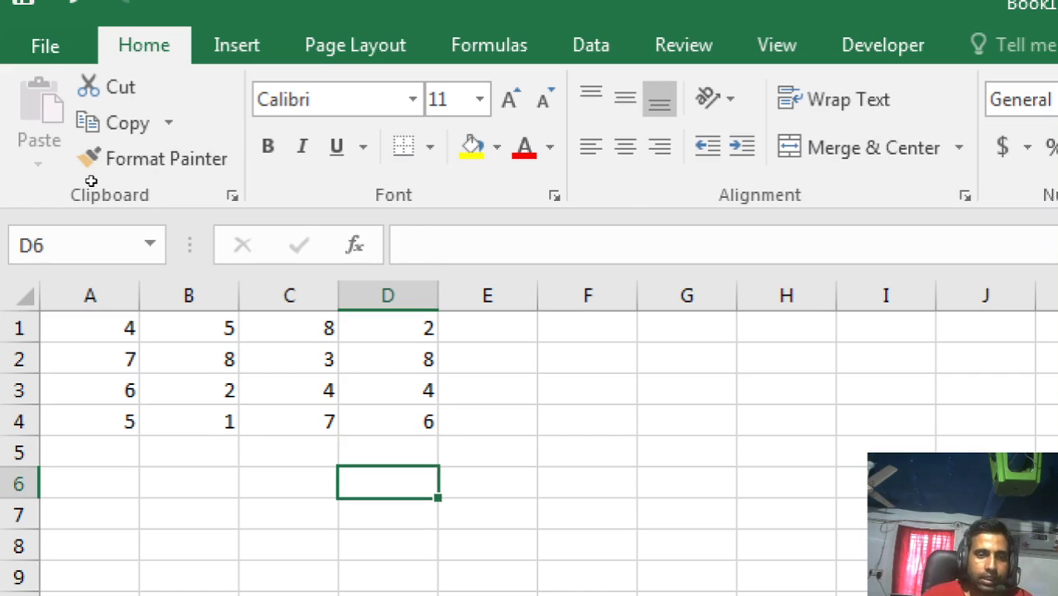
pyautogui.press('Left')
pyautogui.press('Left')
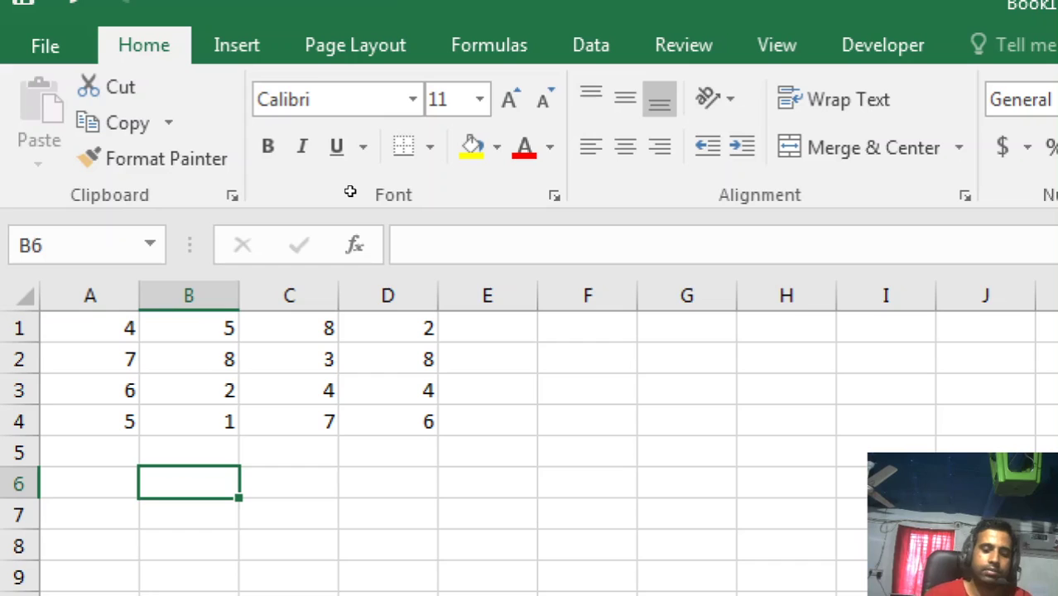
pyautogui.write('=')
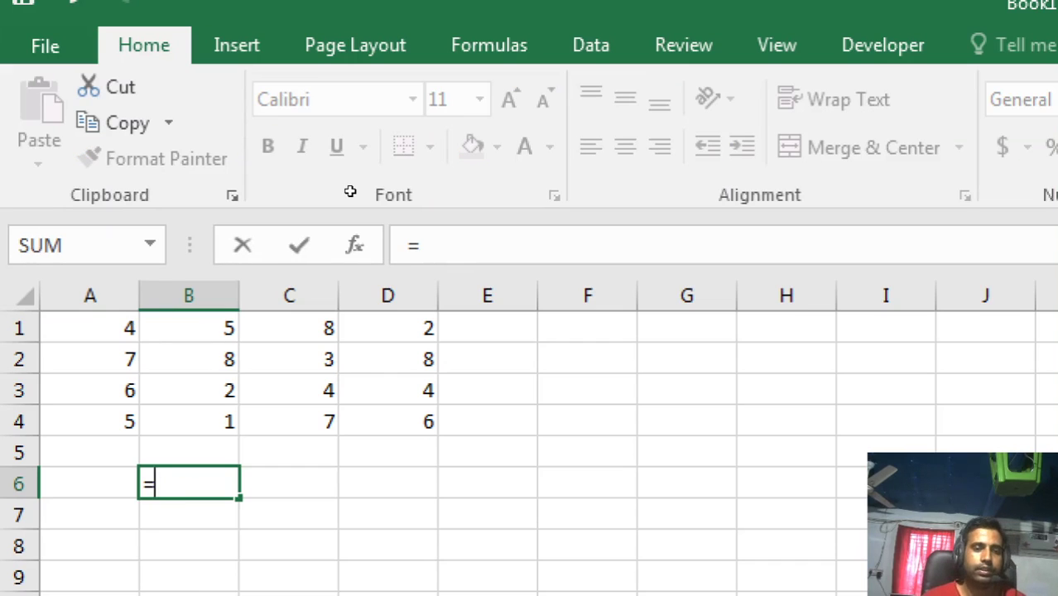
pyautogui.write('sum')
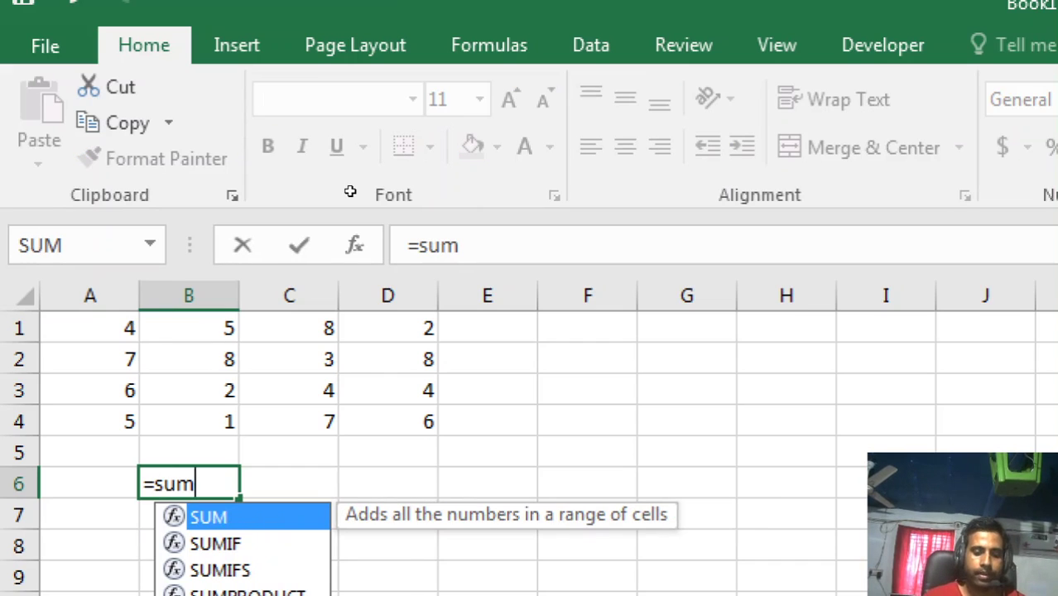
pyautogui.write('(')
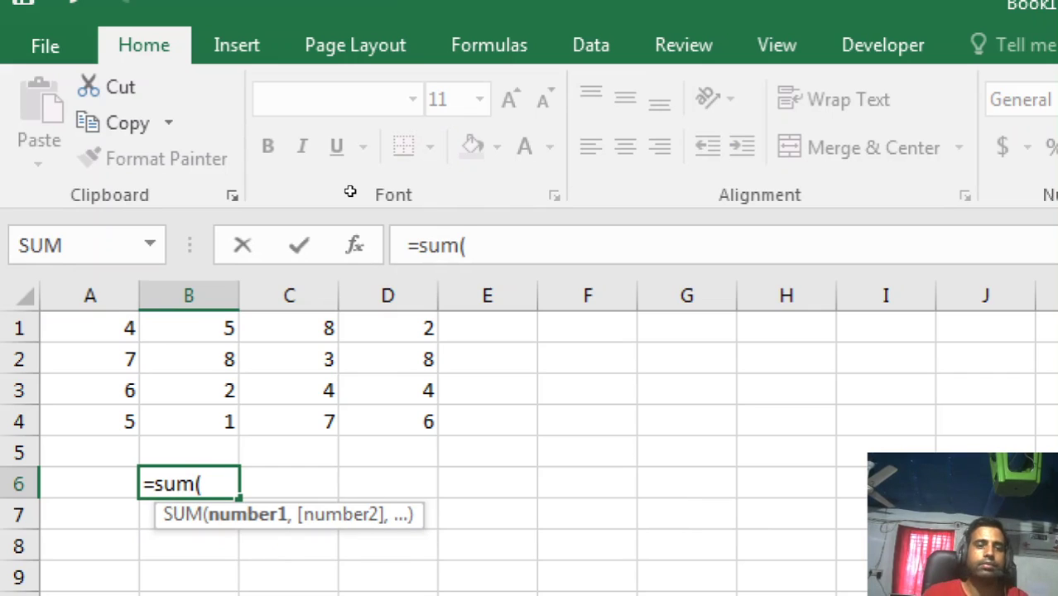
pyautogui.moveTo(89, 328); pyautogui.dragTo(289, 390)
pyautogui.moveTo(167, 218); pyautogui.dragTo(184, 224)
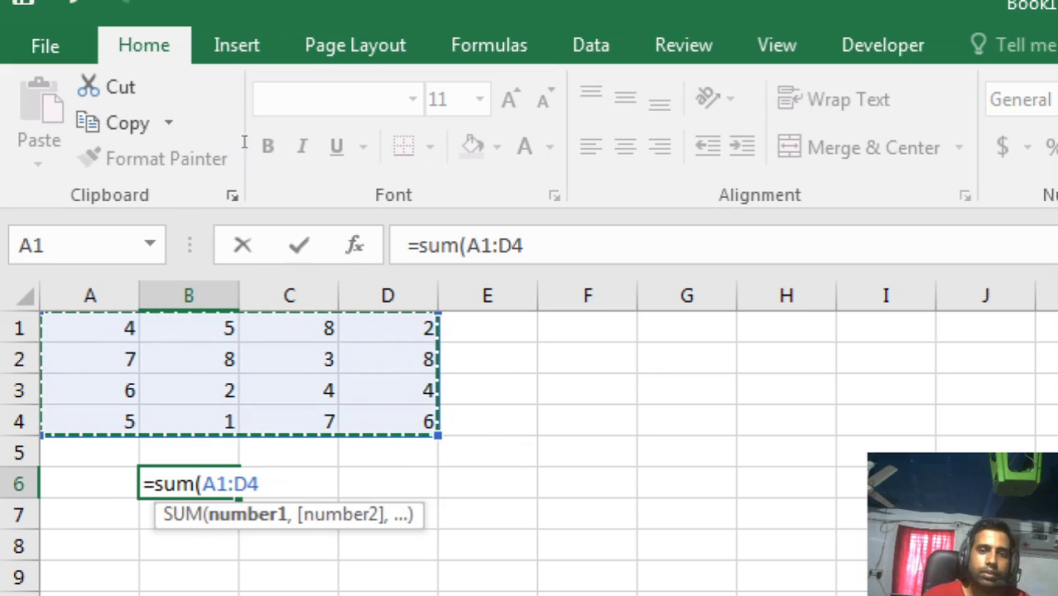
pyautogui.press('BackSpace')
pyautogui.press('BackSpace')
pyautogui.press('BackSpace')
pyautogui.press('BackSpace')
pyautogui.press('BackSpace')
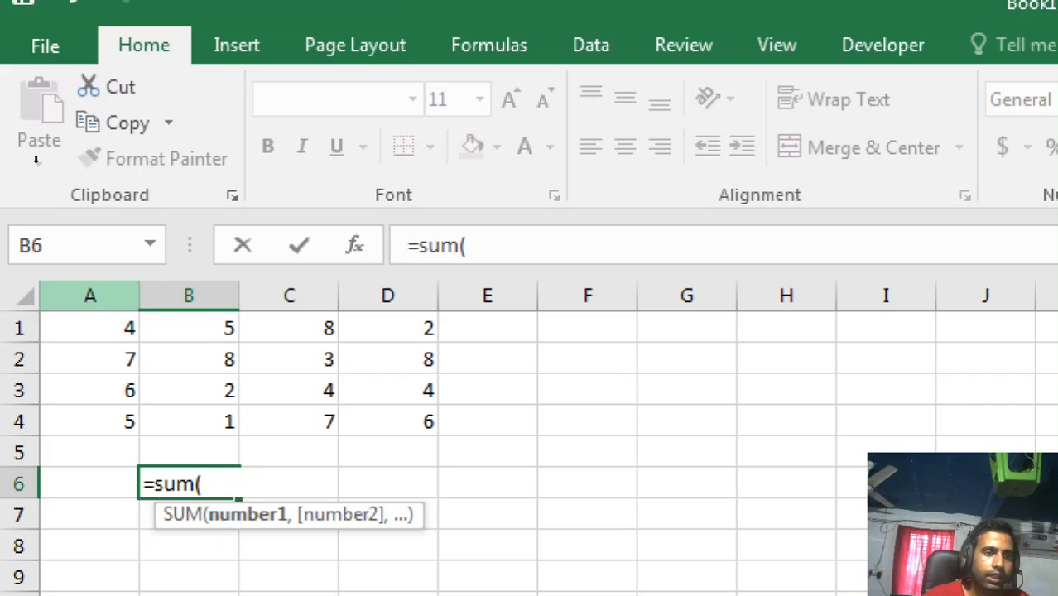
# Complete the SUM formula in cell B6 with the range a1:d4 as its argument
pyautogui.write('a1')
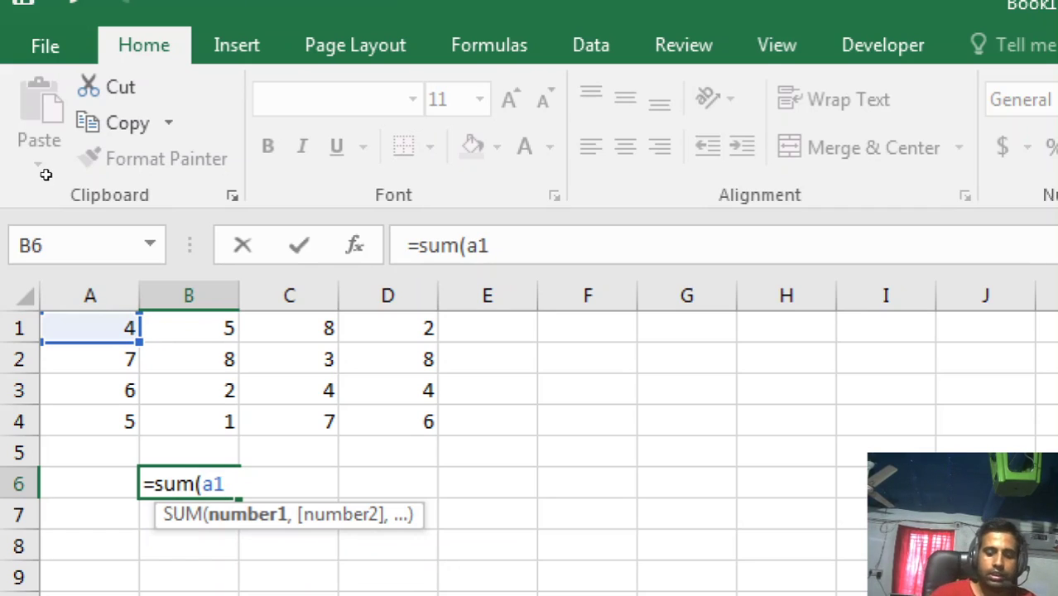
pyautogui.write(':')
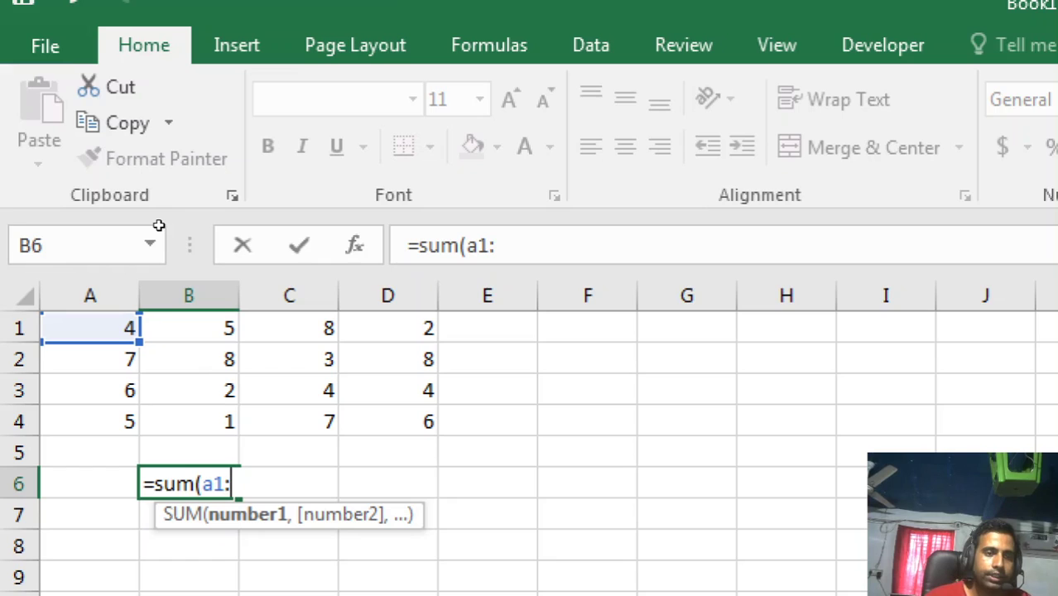
pyautogui.write('c')
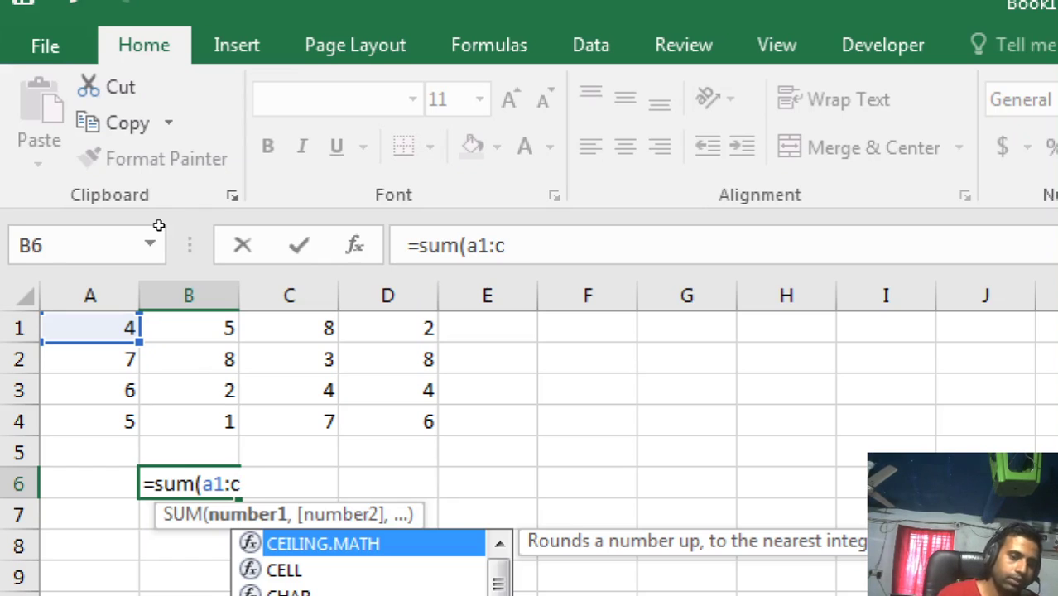
pyautogui.write('4')
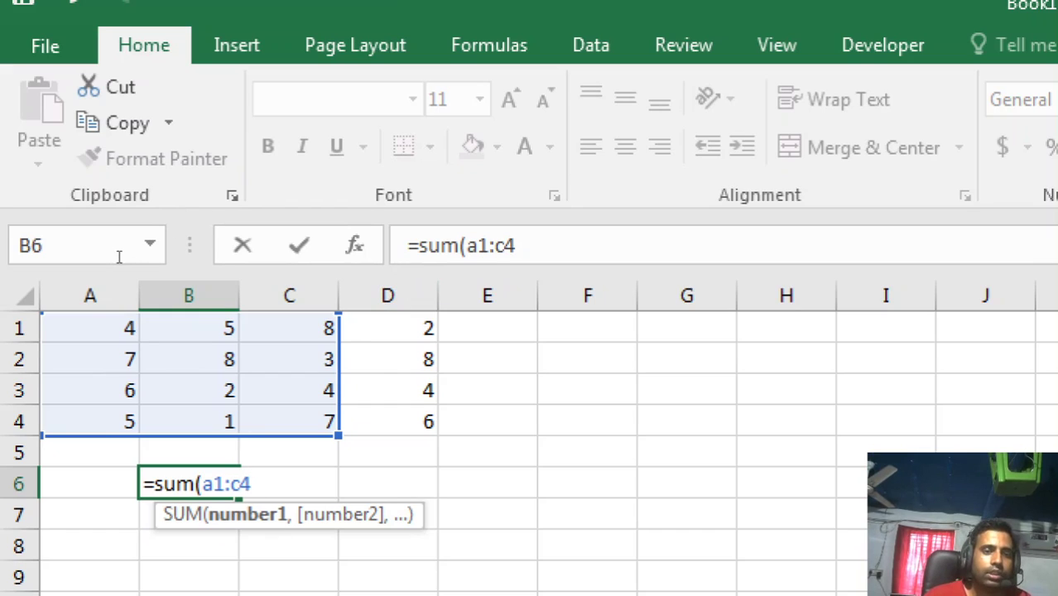
pyautogui.press('Delete')
pyautogui.write('d')
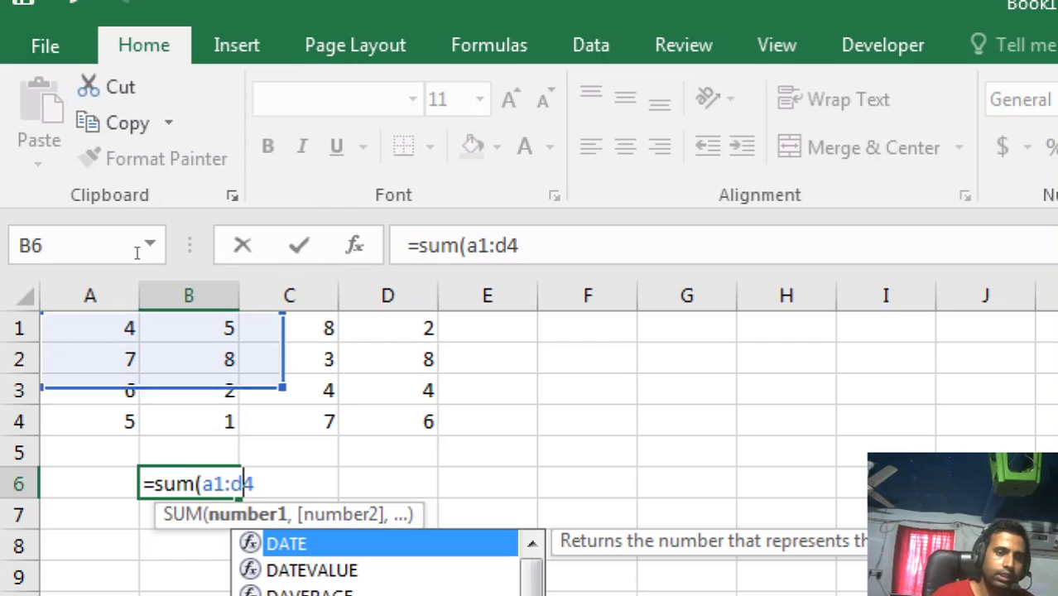
pyautogui.press('Right')
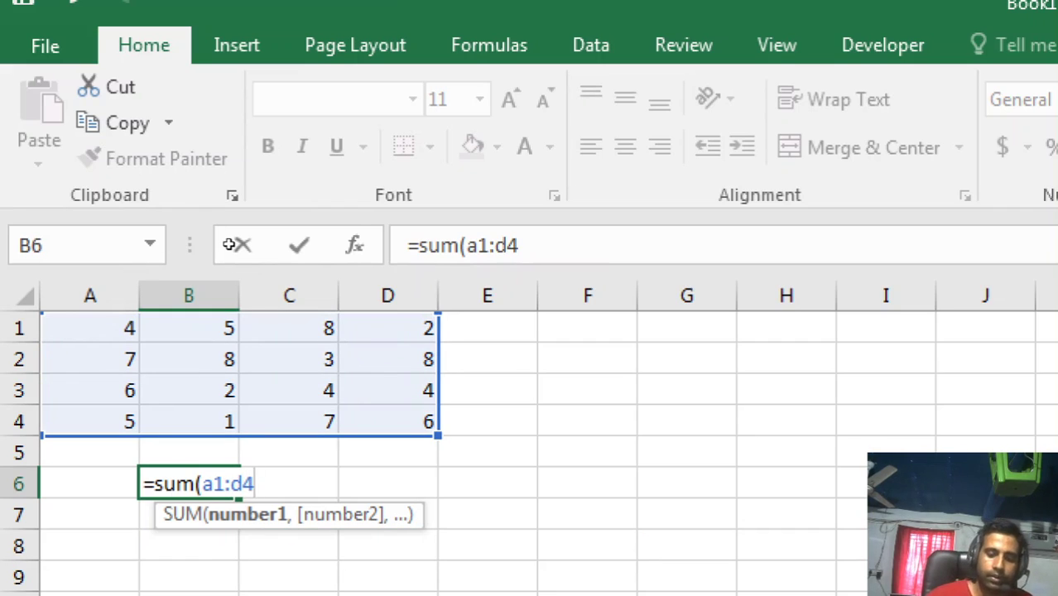
pyautogui.write(')')
pyautogui.press('Return')
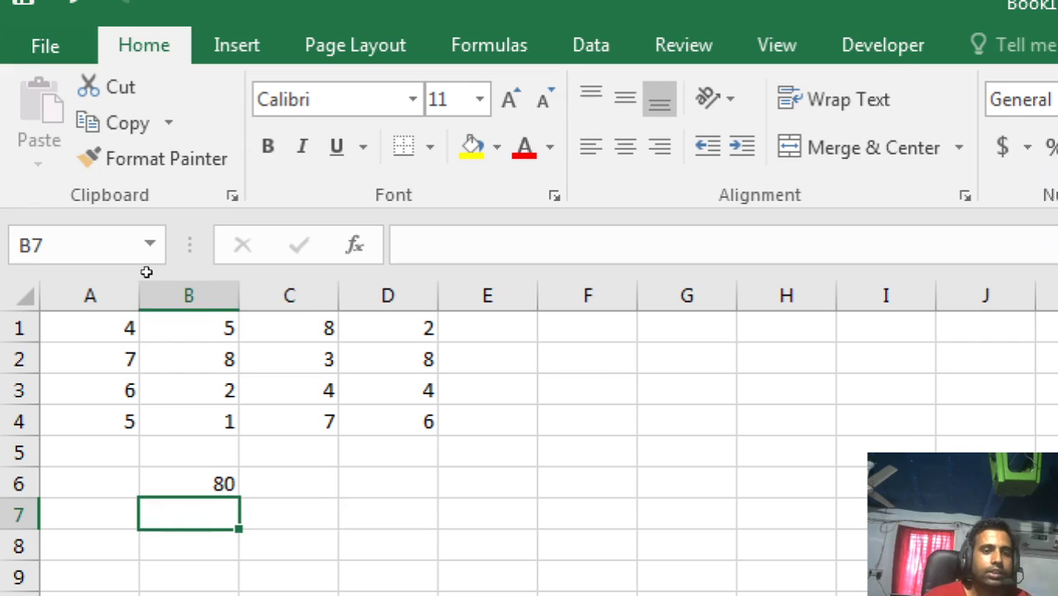
pyautogui.press('Right')
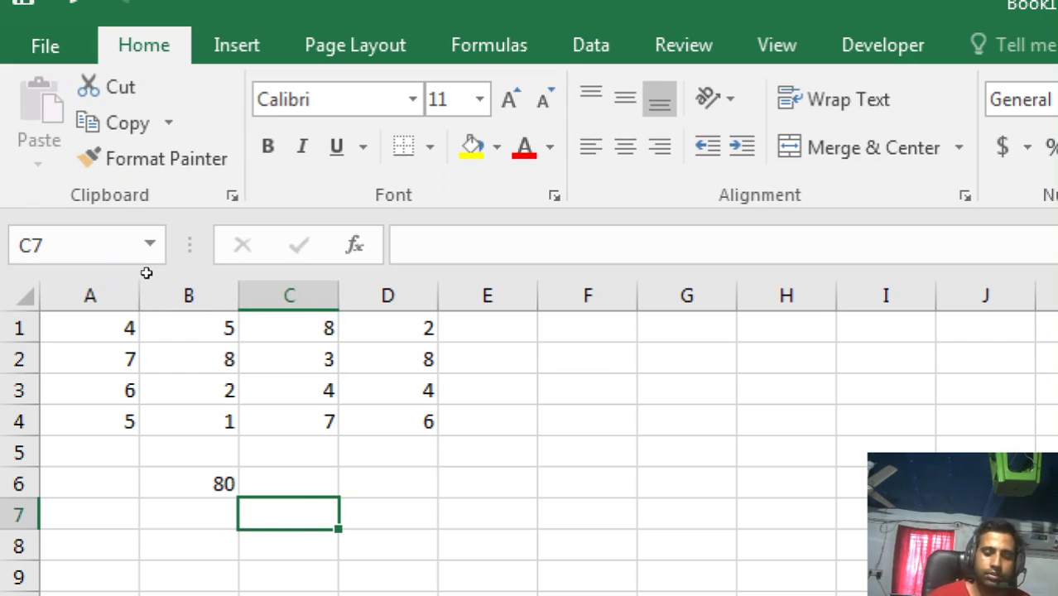
pyautogui.write('=su')
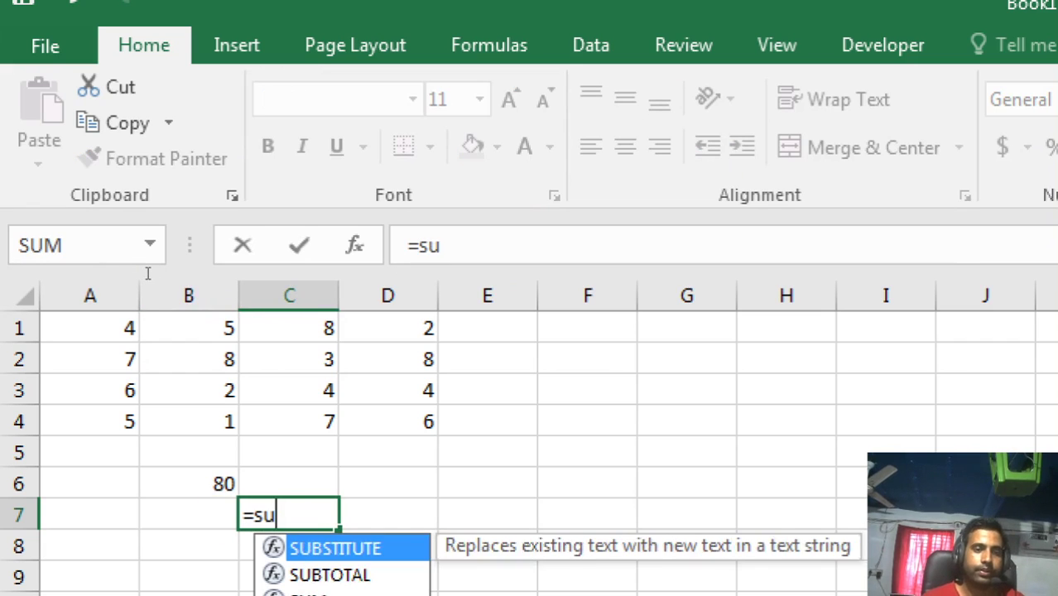
pyautogui.write('m(')
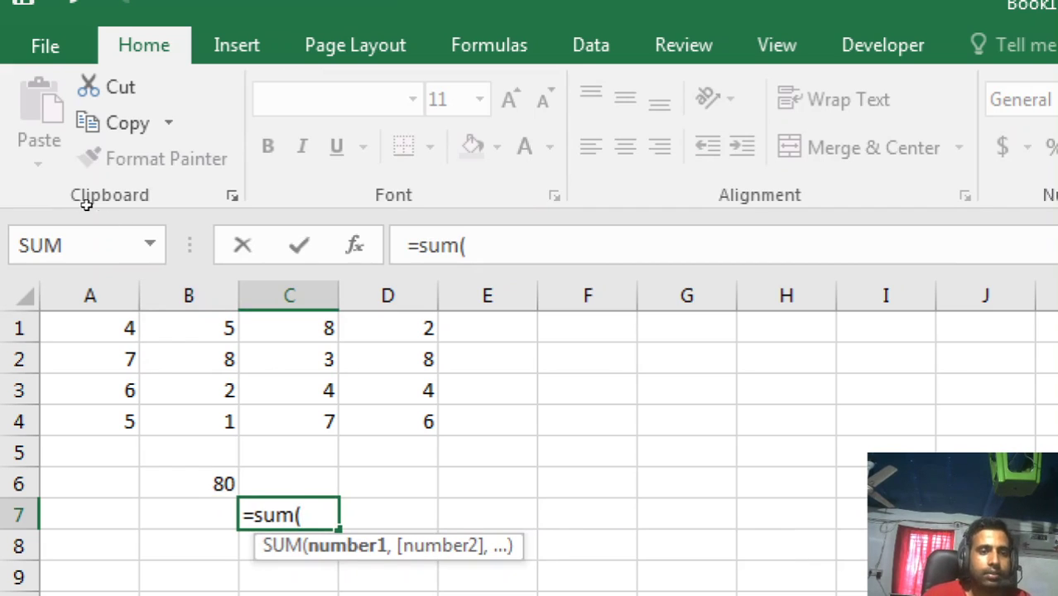
pyautogui.click(236, 240)
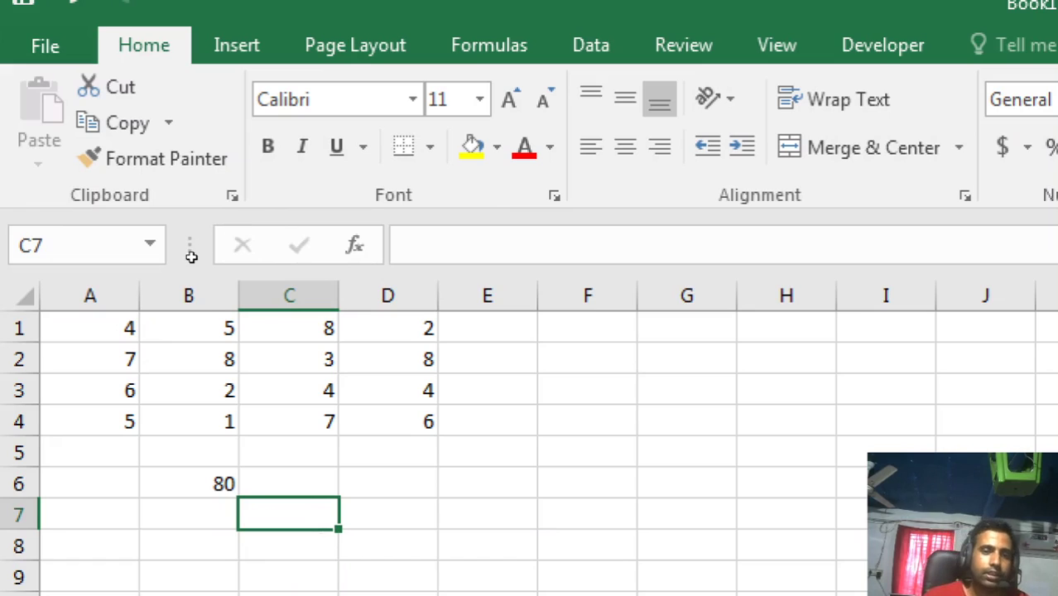
# Highlight cells A2 and C3 with a yellow fill
pyautogui.press('Up')
pyautogui.press('Right')
pyautogui.hotkey('ctrl', 'Home')
pyautogui.press('Down')
pyautogui.hotkey('alt', 'h')
pyautogui.press('h')
pyautogui.press('Return')
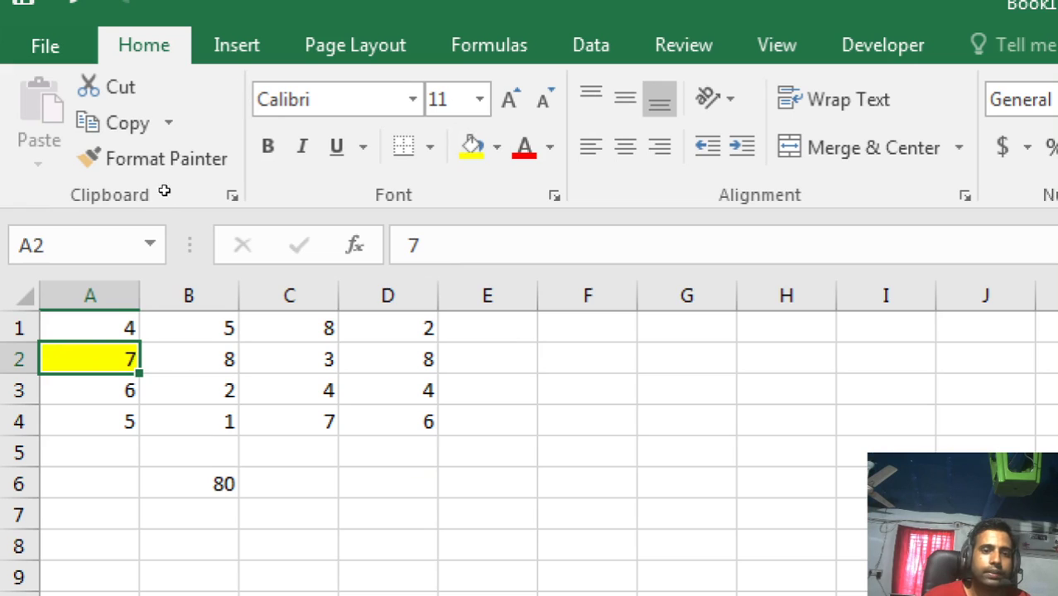
pyautogui.press('Down')
pyautogui.press('Right')
pyautogui.press('Right')
pyautogui.hotkey('alt', 'h')
pyautogui.press('h')
pyautogui.press('Return')
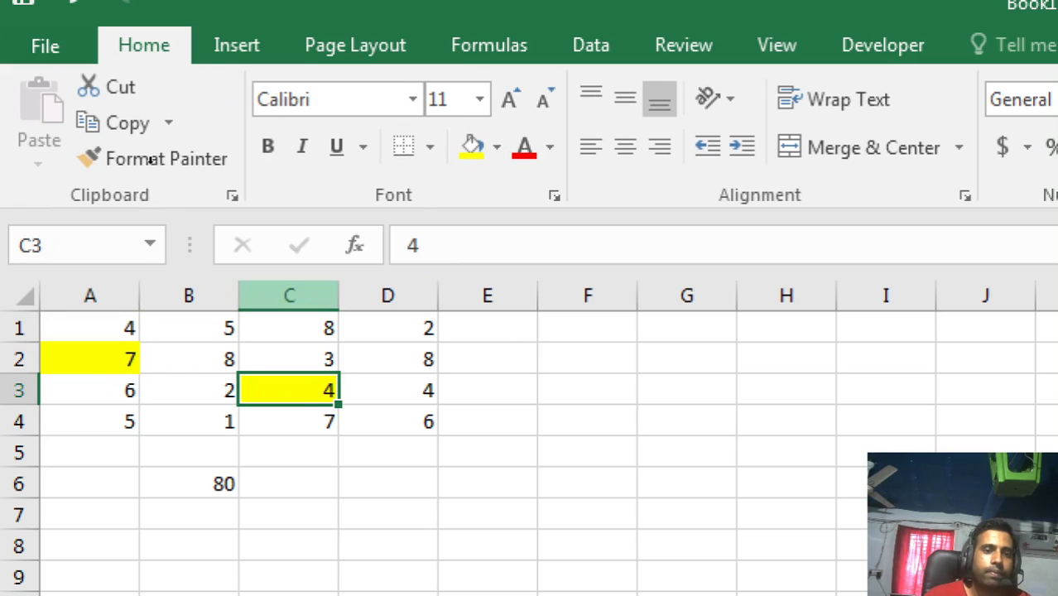
# Apply the yellow fill to cells C1 and D4
pyautogui.press('Up')
pyautogui.press('Up')
pyautogui.hotkey('alt', 'h')
pyautogui.press('h')
pyautogui.press('Return')
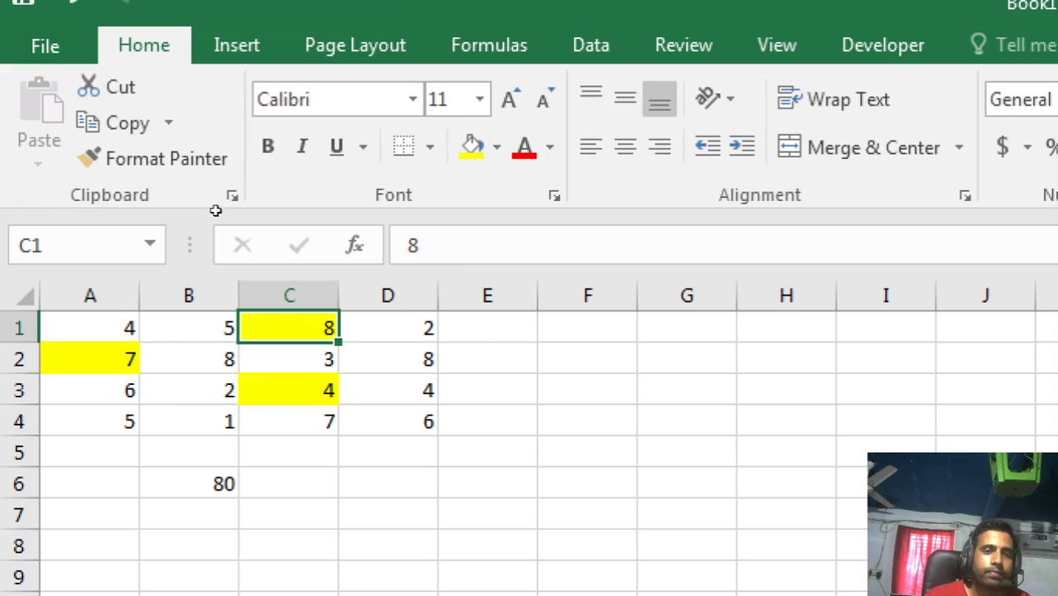
pyautogui.press('Right')
pyautogui.press('Down')
pyautogui.press('Down')
pyautogui.press('Down')
pyautogui.hotkey('alt', 'h')
pyautogui.press('h')
pyautogui.press('Return')
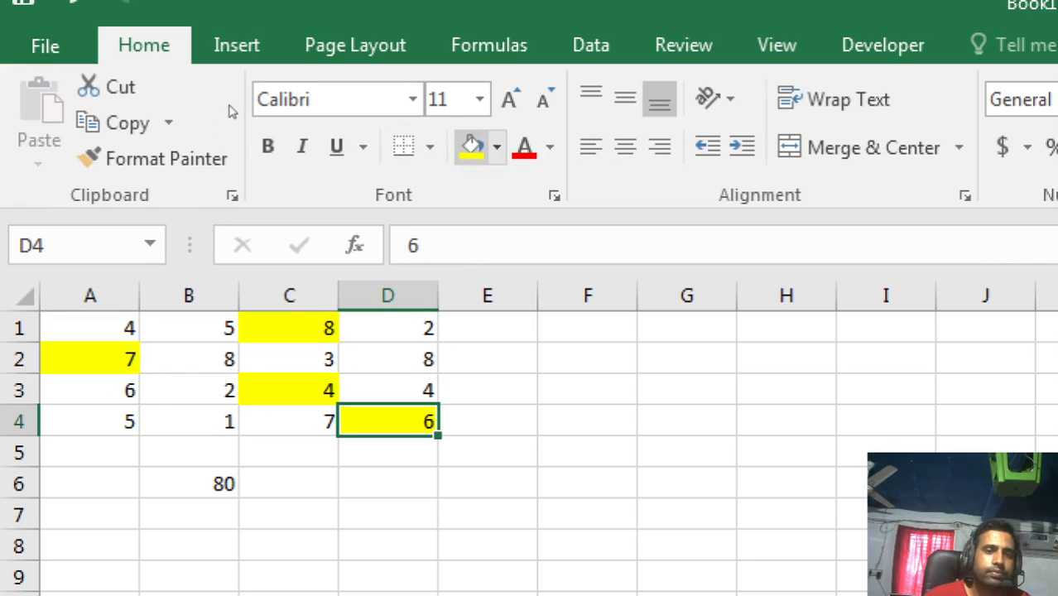
# Apply the same yellow fill to cells A4 and D2
pyautogui.press('Left')
pyautogui.press('Left')
pyautogui.press('Left')
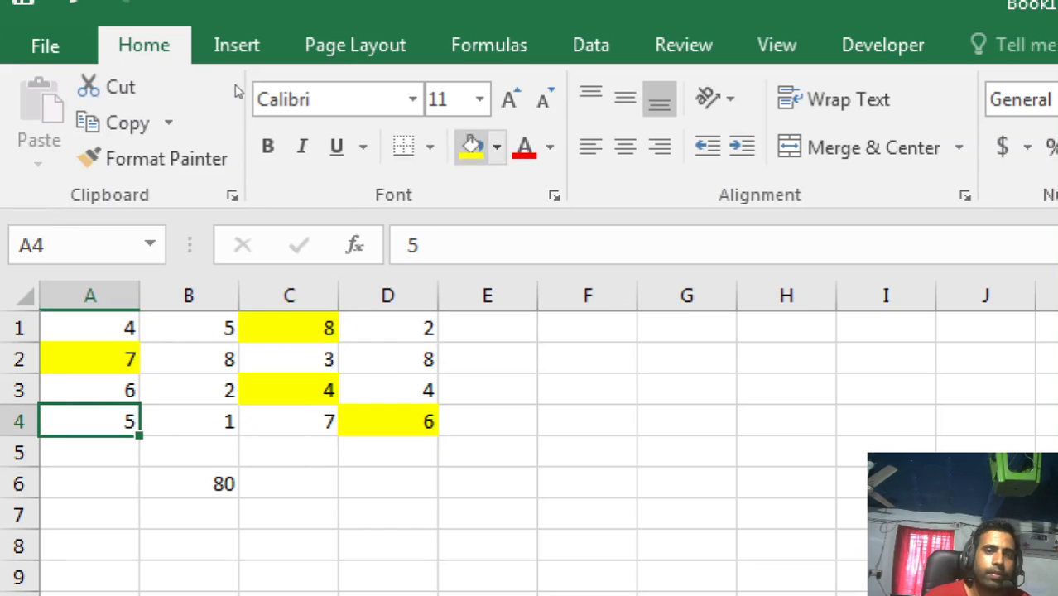
pyautogui.hotkey('alt', 'h')
pyautogui.press('h')
pyautogui.press('Return')
pyautogui.press('Up')
pyautogui.press('Up')
pyautogui.press('Right')
pyautogui.press('Right')
pyautogui.press('Right')
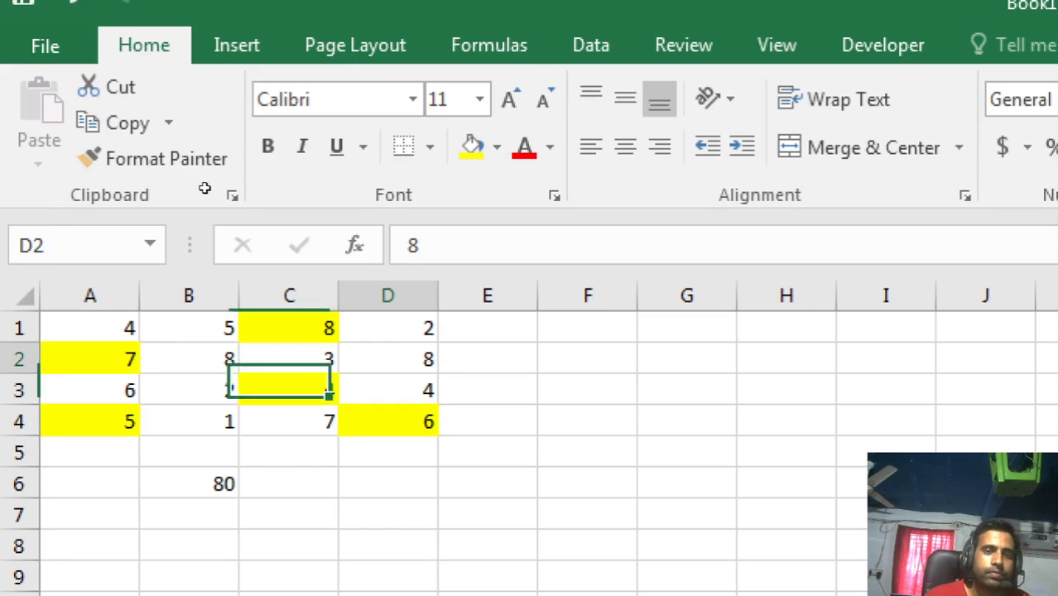
pyautogui.hotkey('alt', 'h')
pyautogui.press('h')
pyautogui.press('Return')
# Select the empty cell C7 below the block of numbers
pyautogui.press('Right')
pyautogui.press('Down')
pyautogui.press('Down')
pyautogui.press('Down')
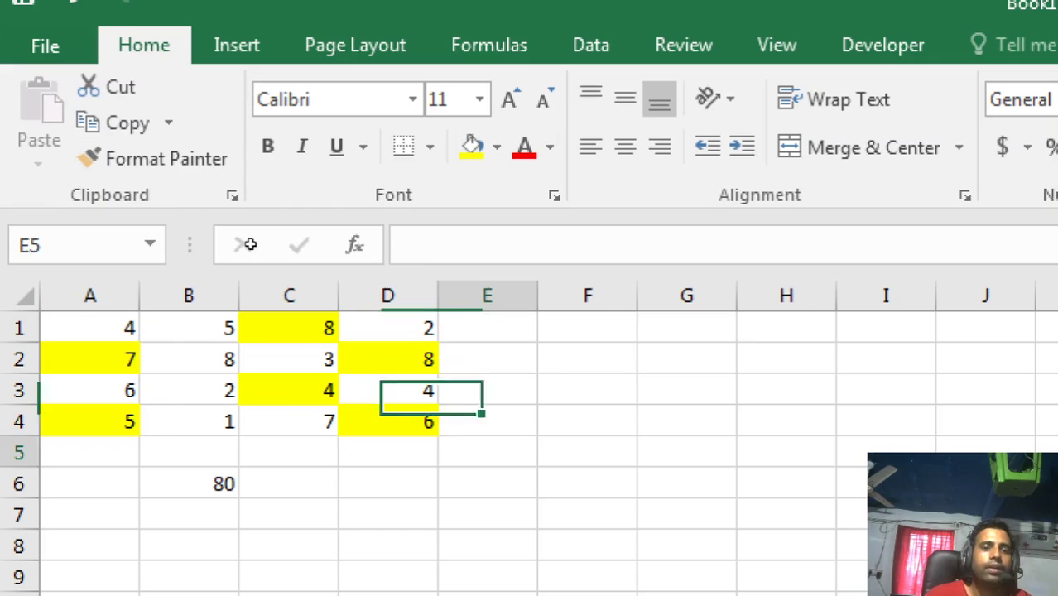
pyautogui.press('Left')
pyautogui.press('Left')
pyautogui.press('Down')
pyautogui.press('Down')
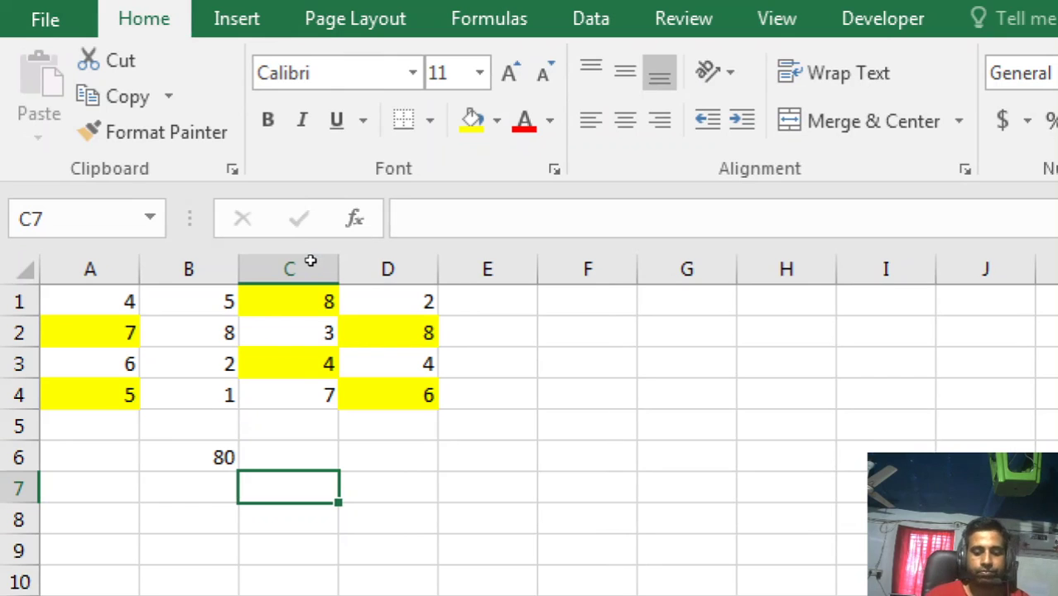
# Start a SUM formula in C7 with the highlighted column A cells A2 and A4 as its first arguments
pyautogui.write('=sum(')
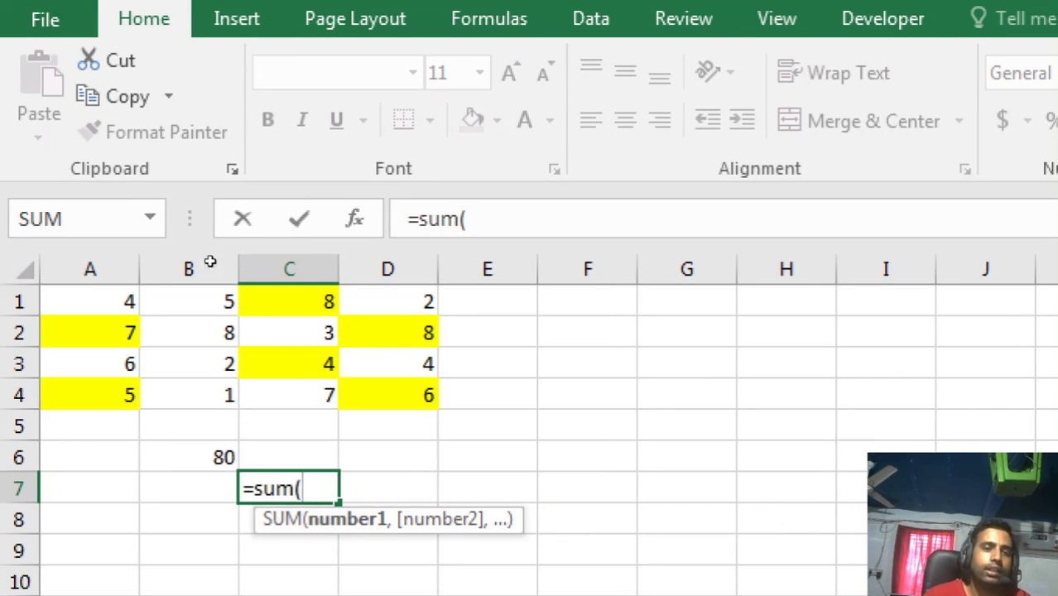
pyautogui.press('Left')
pyautogui.press('Left')
pyautogui.press('Up')
pyautogui.press('Up')
pyautogui.press('Up')
pyautogui.press('Up')
pyautogui.press('Up')
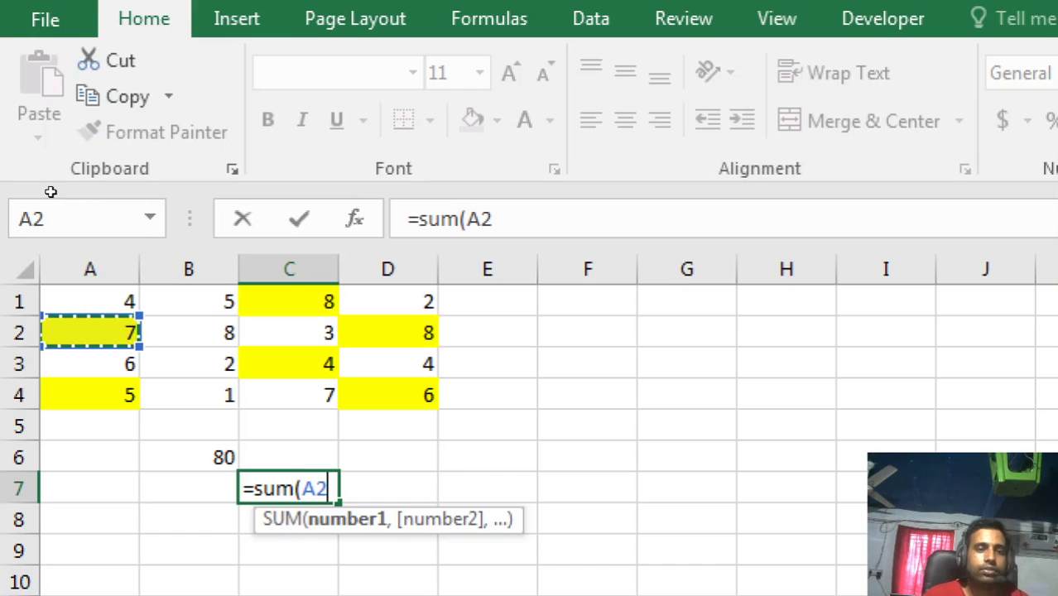
pyautogui.write(',')
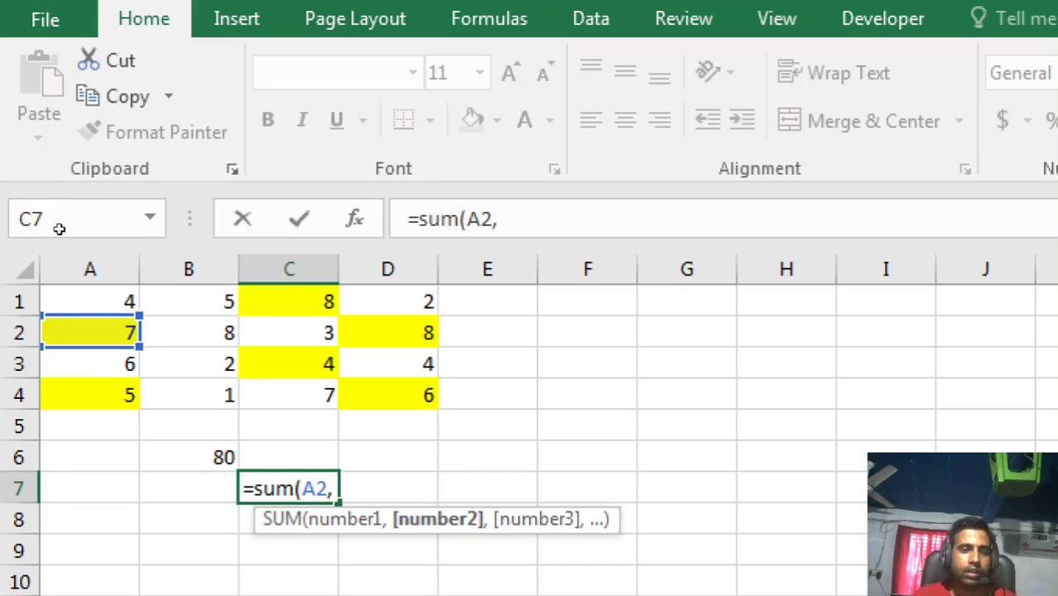
pyautogui.press('Down')
pyautogui.press('Down')
pyautogui.write(',')
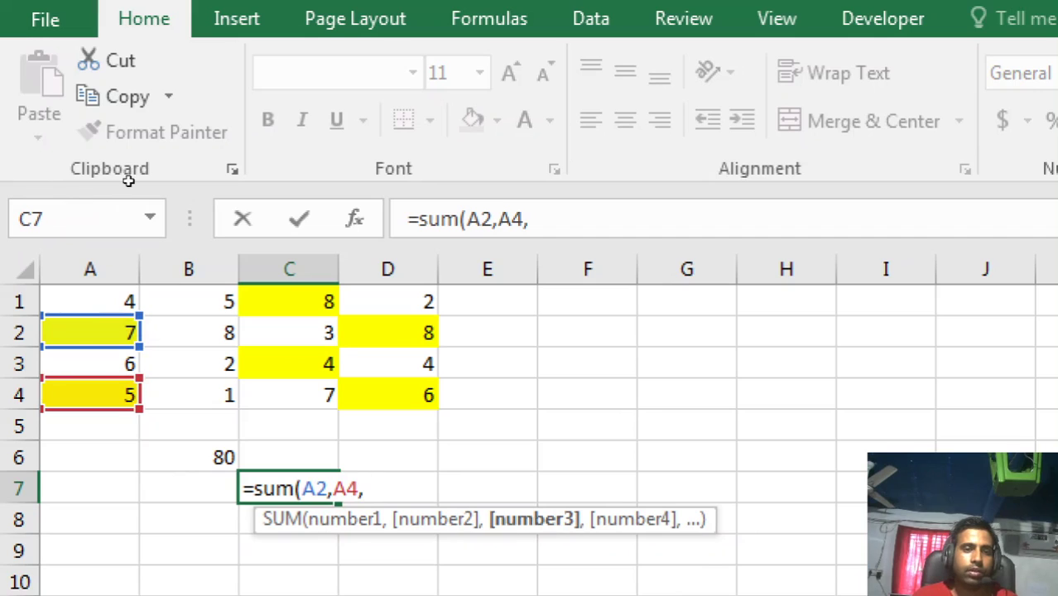
# Add the highlighted column C cells C1 and C3 as arguments of the SUM formula
pyautogui.press('Up')
pyautogui.press('Up')
pyautogui.press('Up')
pyautogui.press('Up')
pyautogui.press('Up')
pyautogui.press('Up')
pyautogui.write(',')
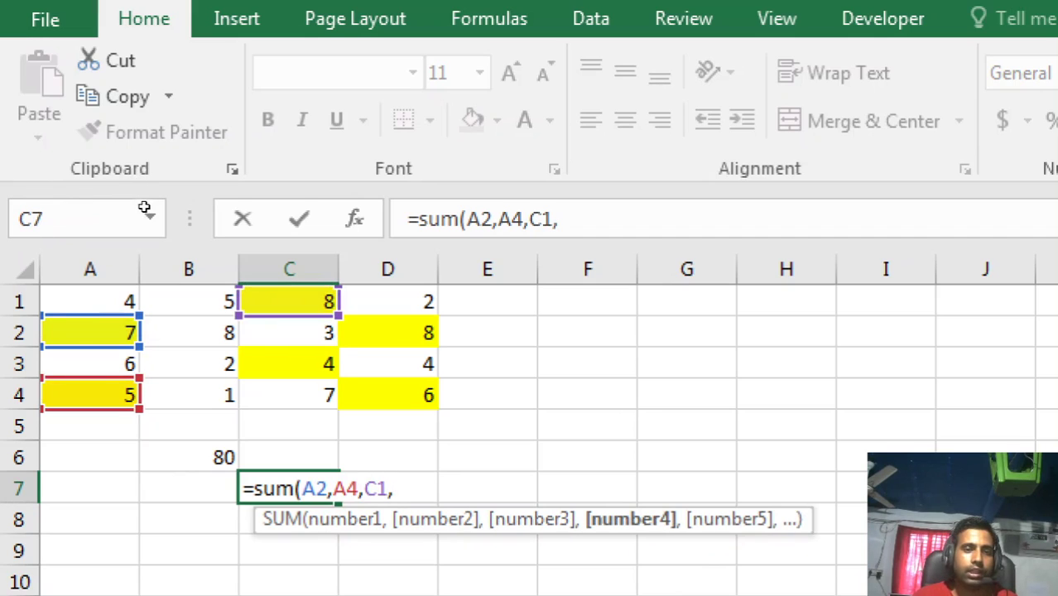
pyautogui.press('Up')
pyautogui.press('Up')
pyautogui.press('Up')
pyautogui.press('Up')
pyautogui.write(',')
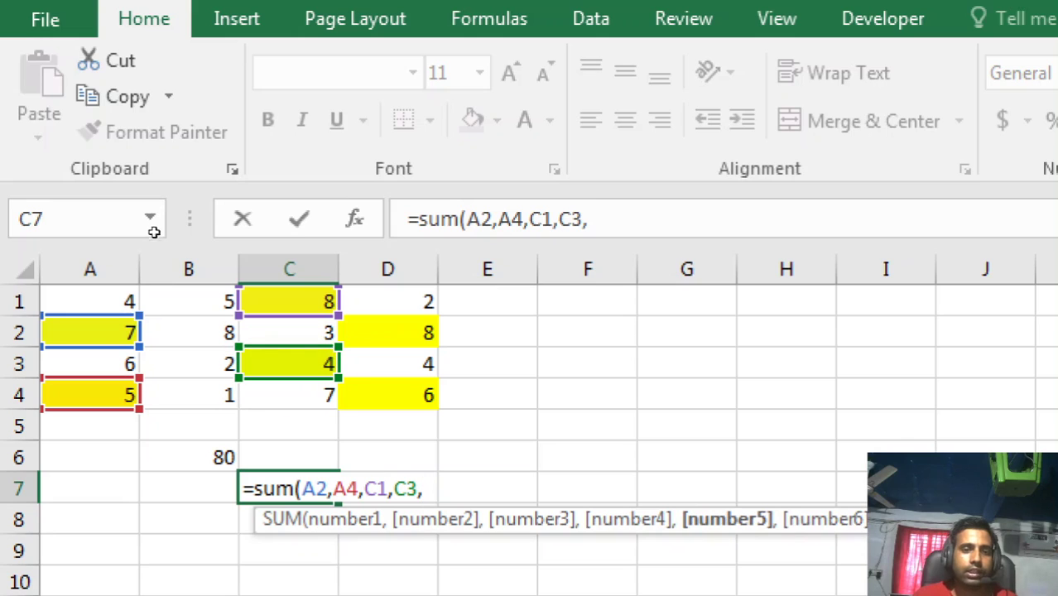
# Add the highlighted cells D2 and D4 to complete =SUM(A2,A4,C1,C3,D2,D4) in C7 and enter it
pyautogui.press('Right')
pyautogui.press('Up')
pyautogui.press('Up')
pyautogui.press('Up')
pyautogui.press('Up')
pyautogui.press('Up')
pyautogui.write(',')
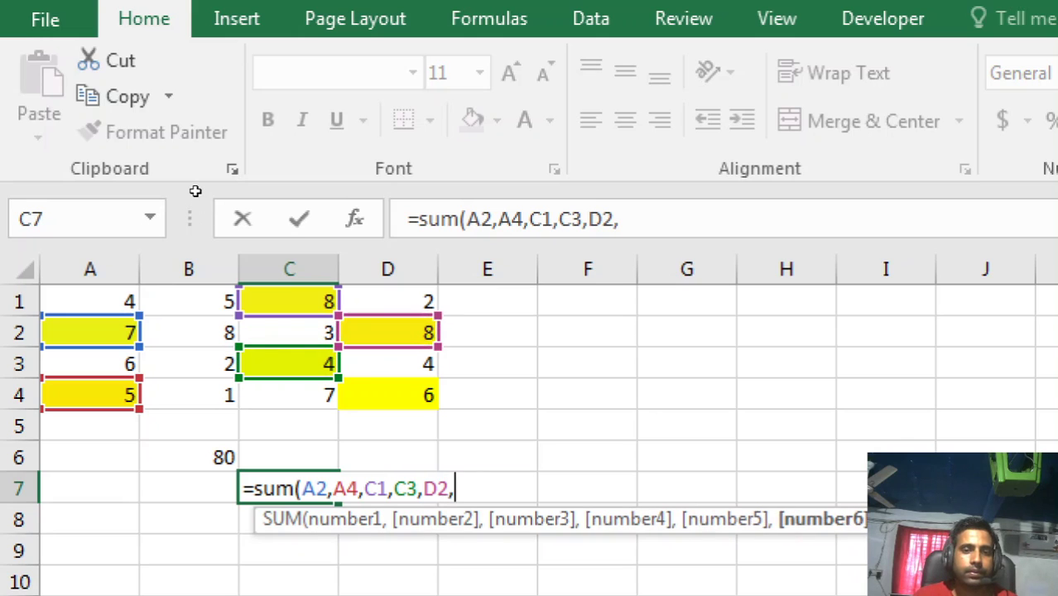
pyautogui.press('Right')
pyautogui.press('Up')
pyautogui.press('Up')
pyautogui.press('Up')
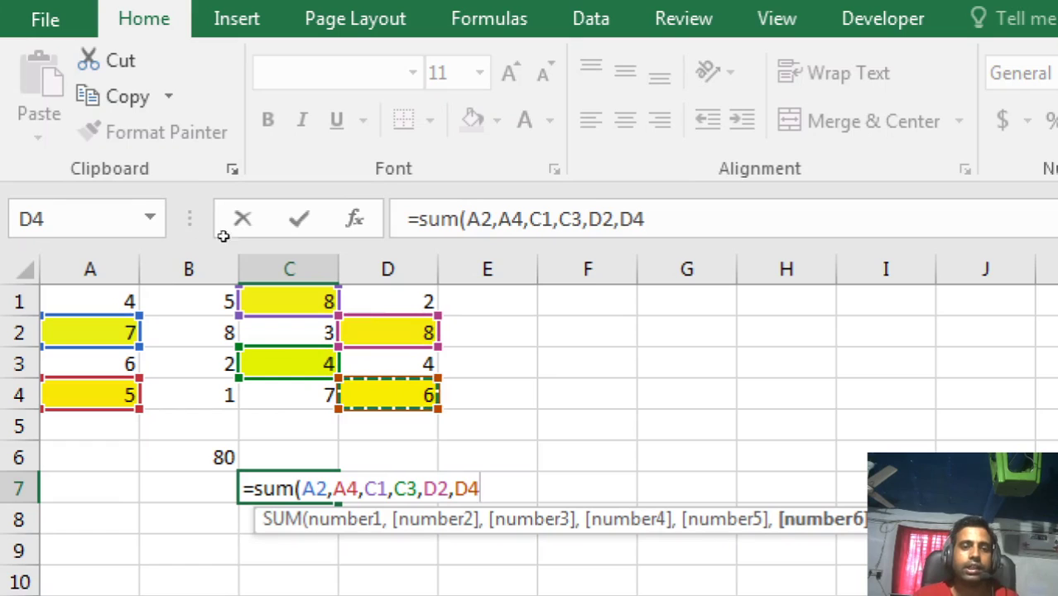
pyautogui.write(')')
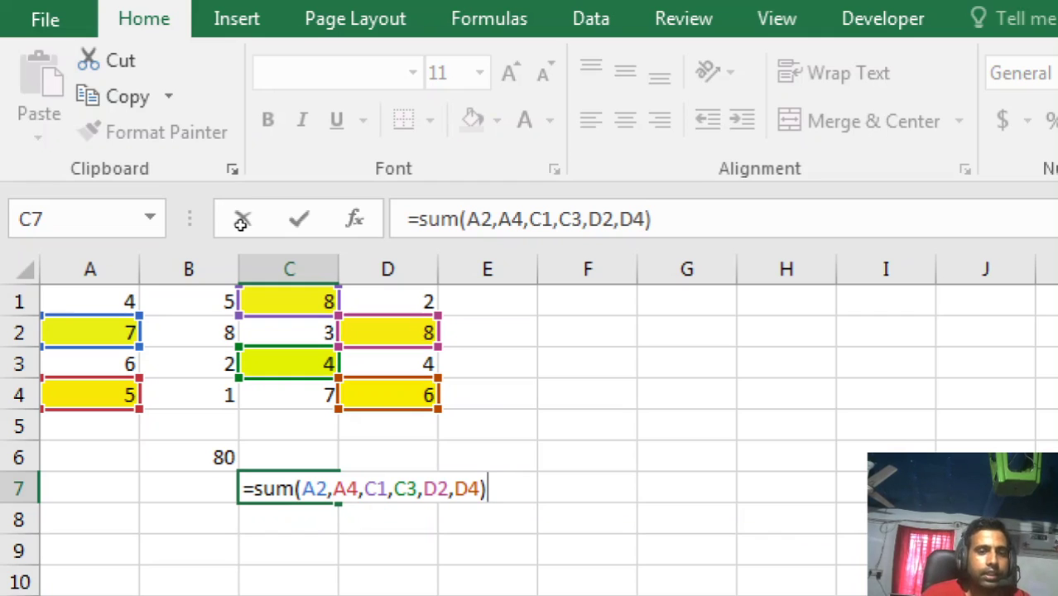
pyautogui.press('Return')
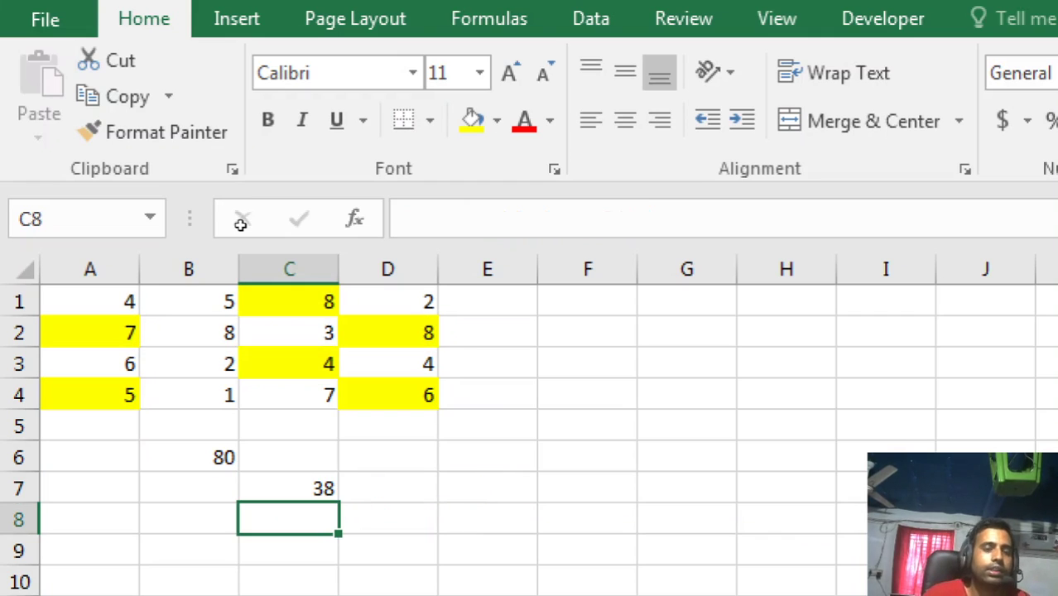
# Start a SUM formula in D7 with the unhighlighted cells A1, A3 and the range B1:B4
pyautogui.press('Up')
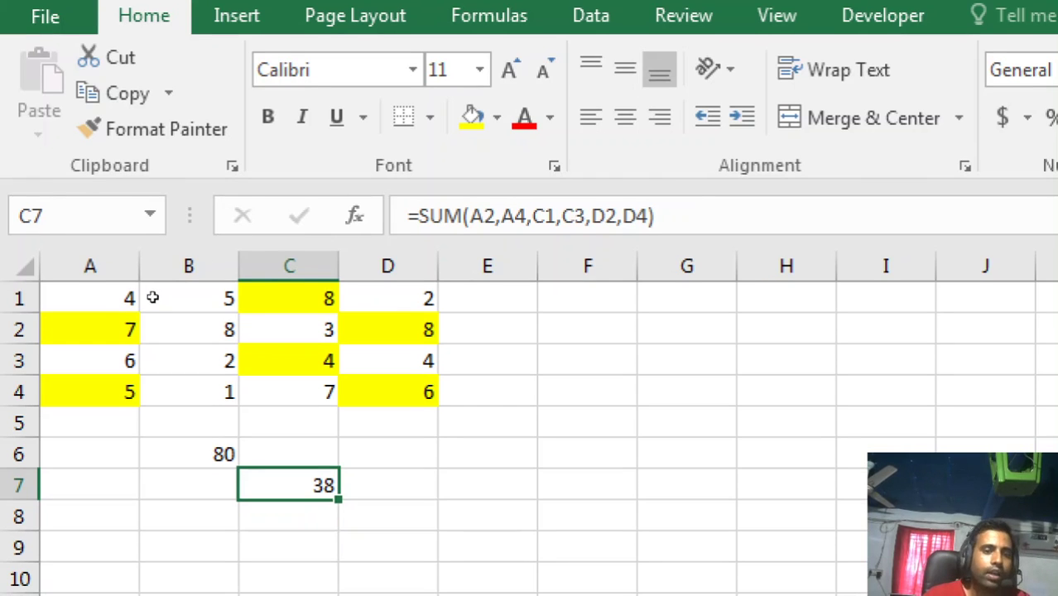
pyautogui.press('Right')
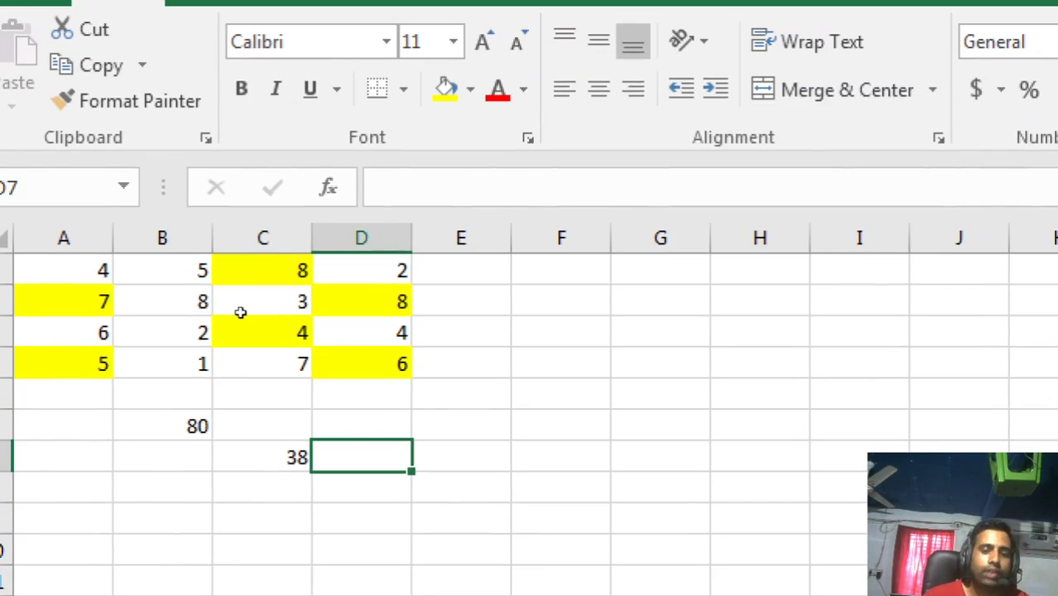
pyautogui.write('=')
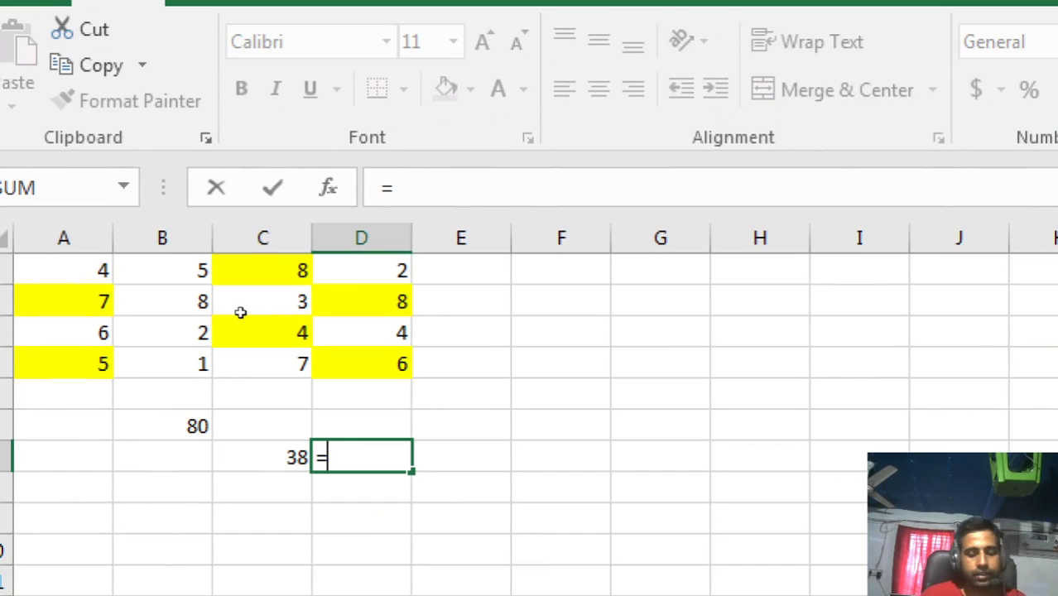
pyautogui.write('sum')
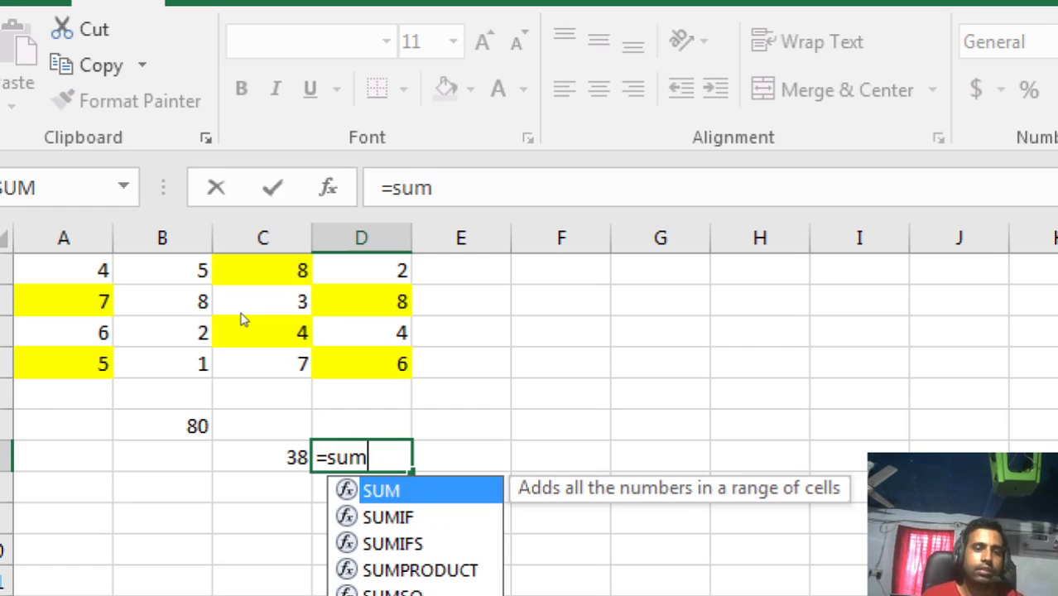
pyautogui.write('(')
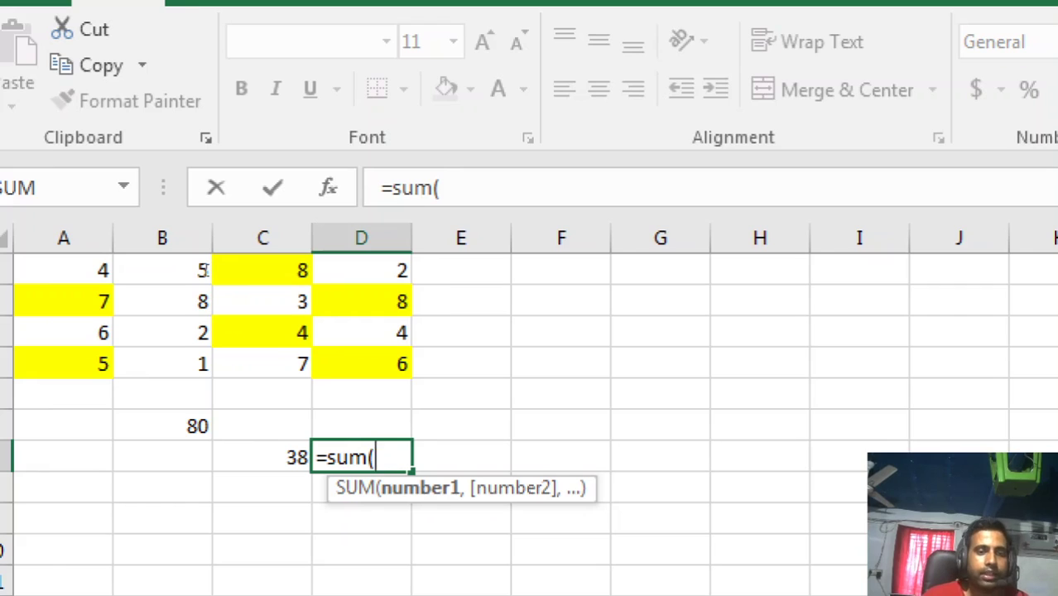
pyautogui.click(112, 271)
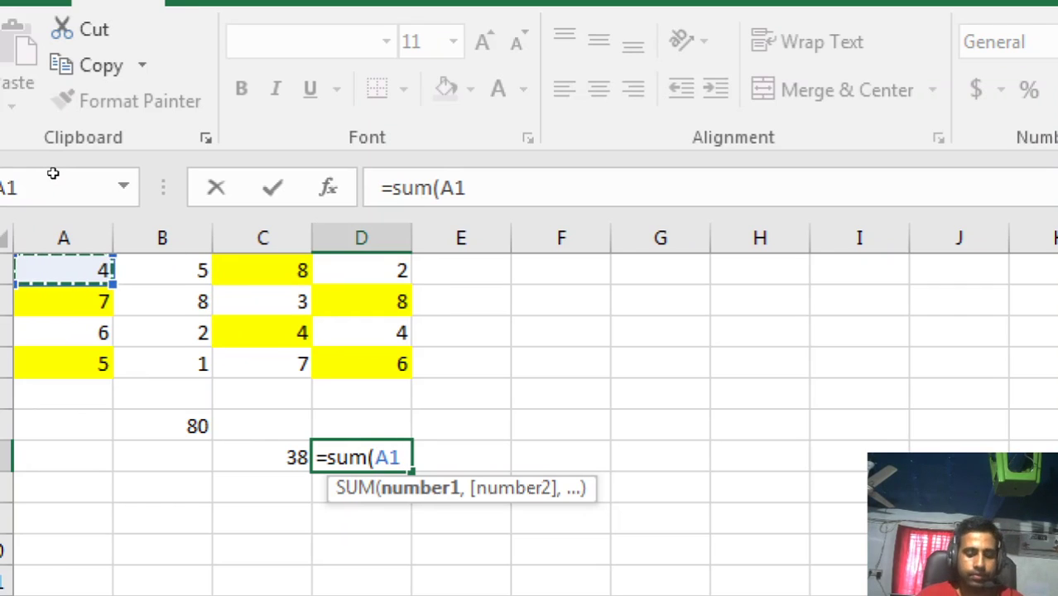
pyautogui.write(',')
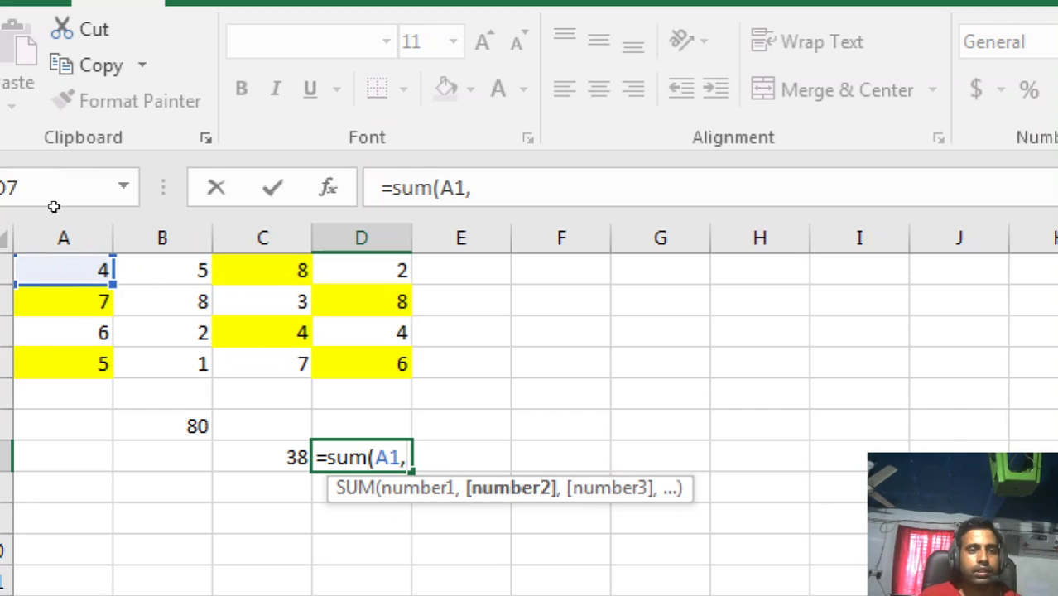
pyautogui.click(83, 333)
pyautogui.write(',')
pyautogui.moveTo(162, 271); pyautogui.dragTo(162, 364)
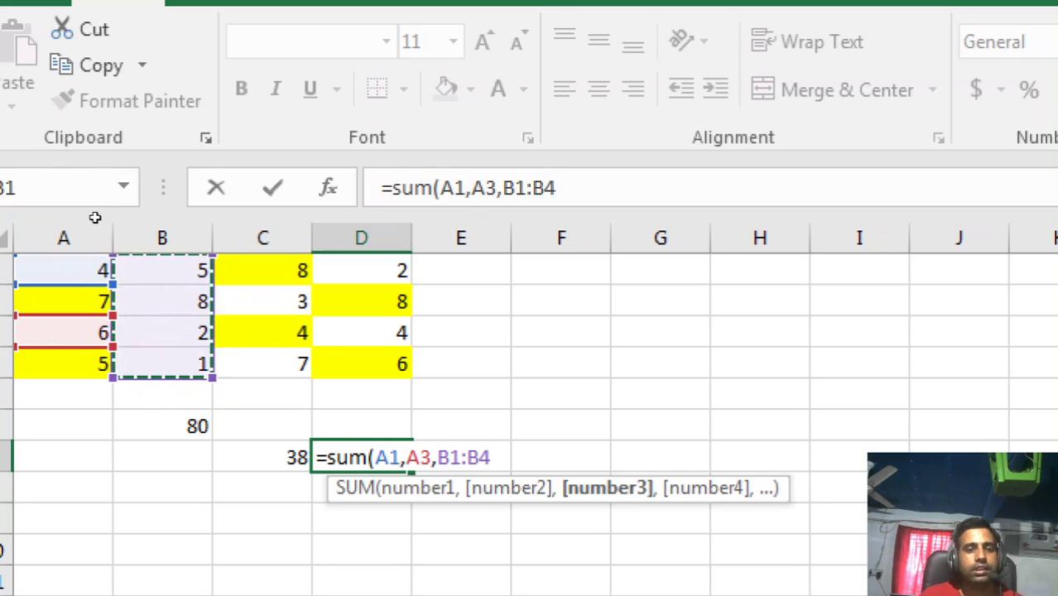
pyautogui.write(',')
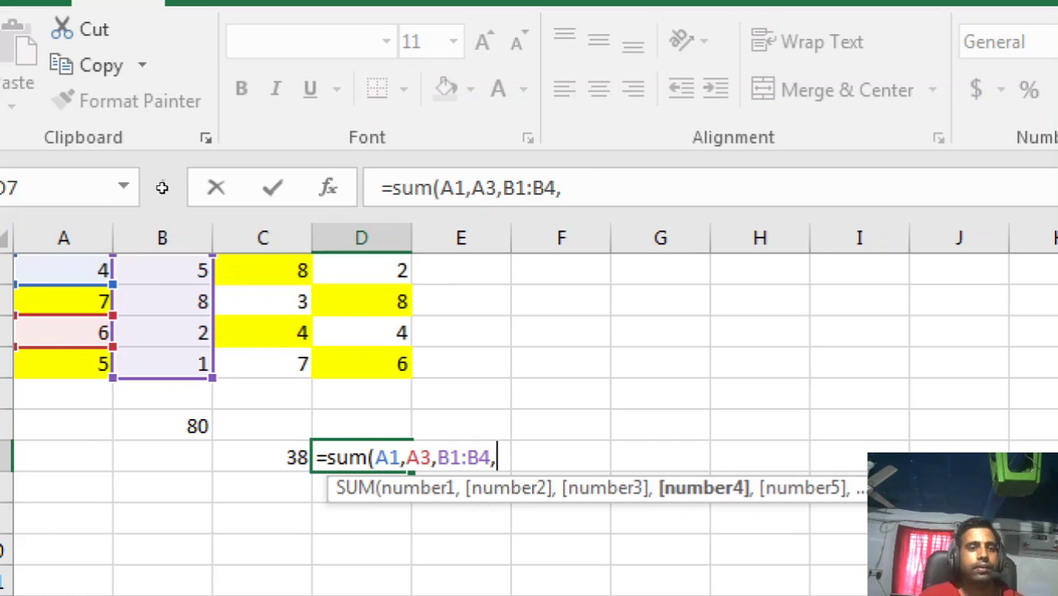
# Add the unhighlighted column C cells C2 and C4 to the SUM formula in D7
pyautogui.click(263, 301)
pyautogui.write(',')
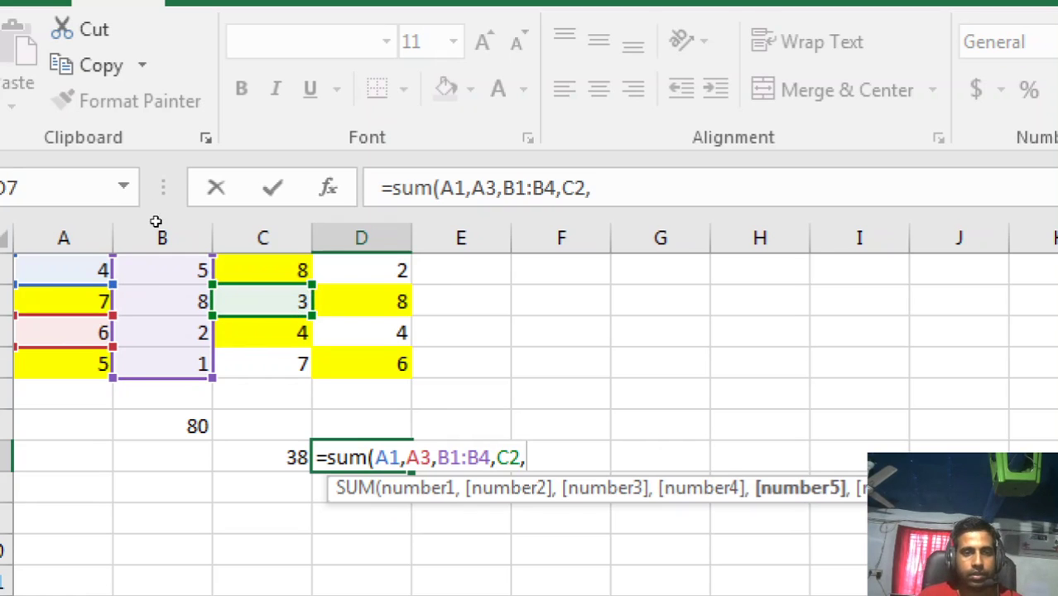
pyautogui.press('Left')
pyautogui.press('Up')
pyautogui.press('Up')
pyautogui.press('Up')
pyautogui.write(',')
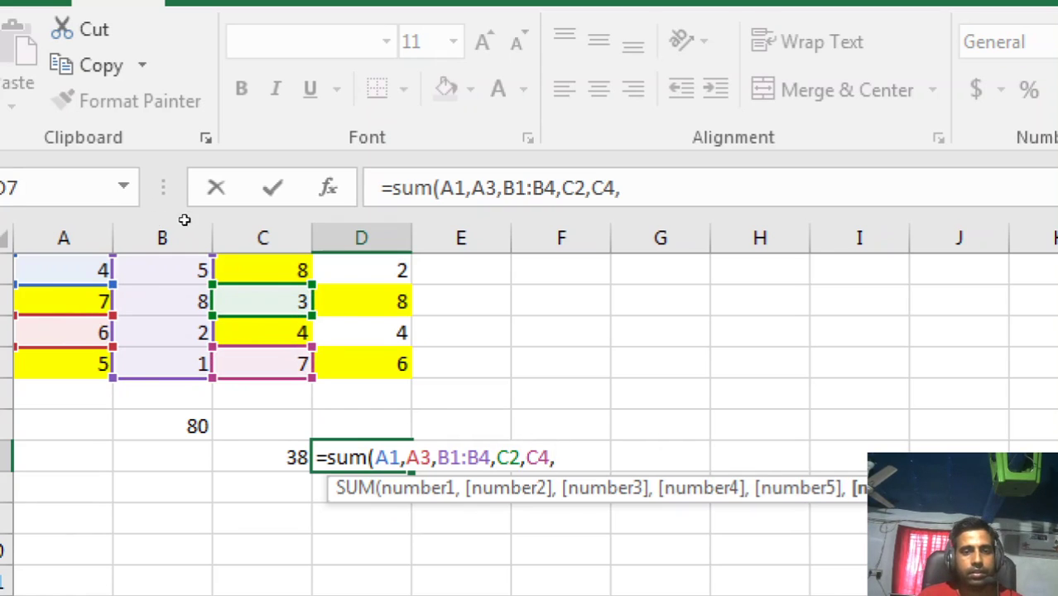
# Add D3 and D1 to complete =SUM(A1,A3,B1:B4,C2,C4,D3,D1) in D7 and enter it
pyautogui.press('Up')
pyautogui.press('Up')
pyautogui.press('Up')
pyautogui.press('Up')
pyautogui.write(',')
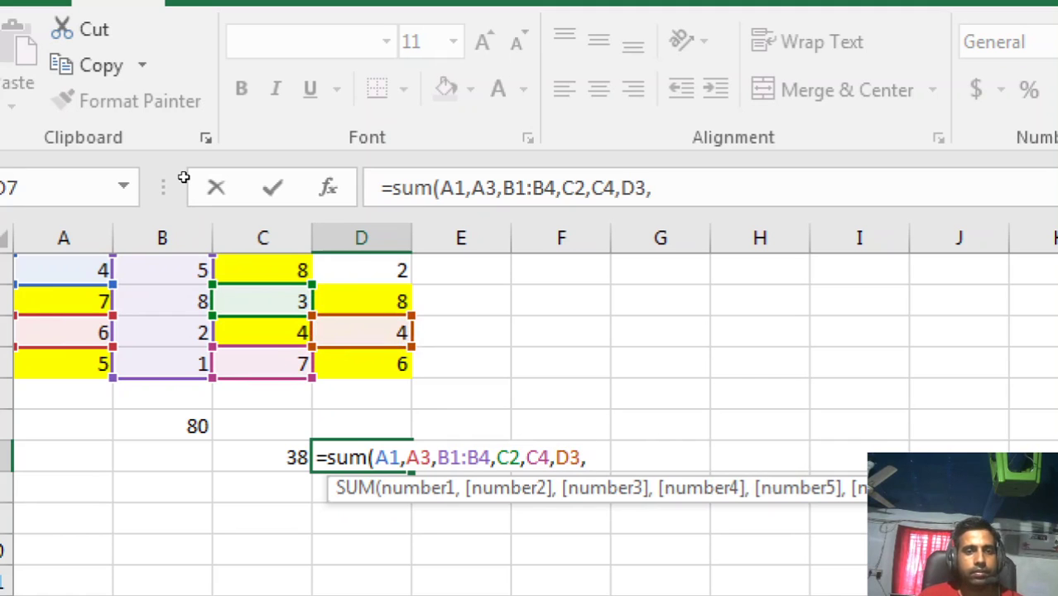
pyautogui.press('Up')
pyautogui.press('Up')
pyautogui.press('Up')
pyautogui.press('Up')
pyautogui.press('Up')
pyautogui.press('Up')
pyautogui.write(')')
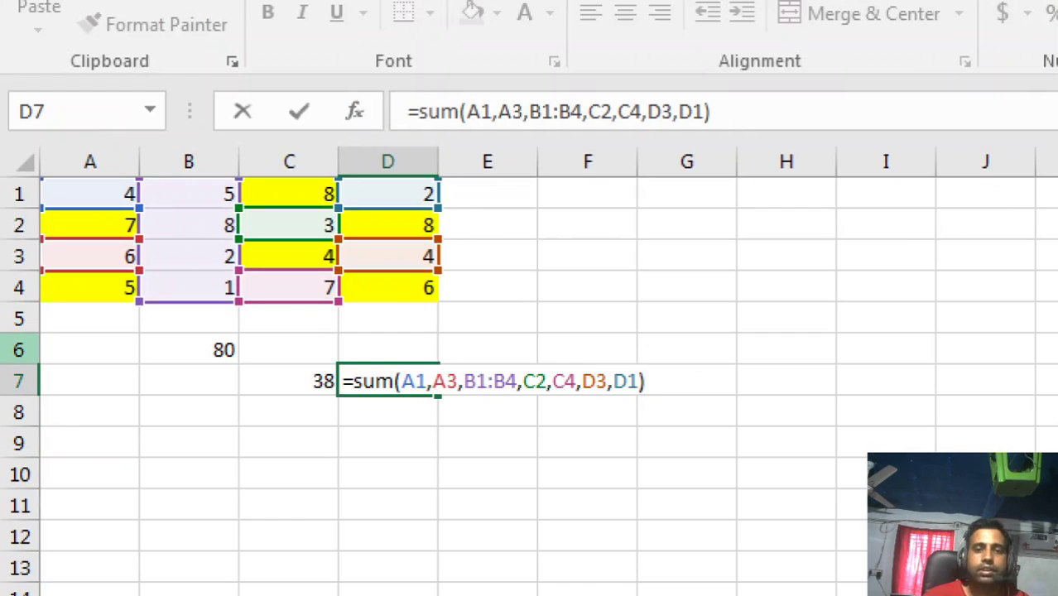
pyautogui.press('Return')
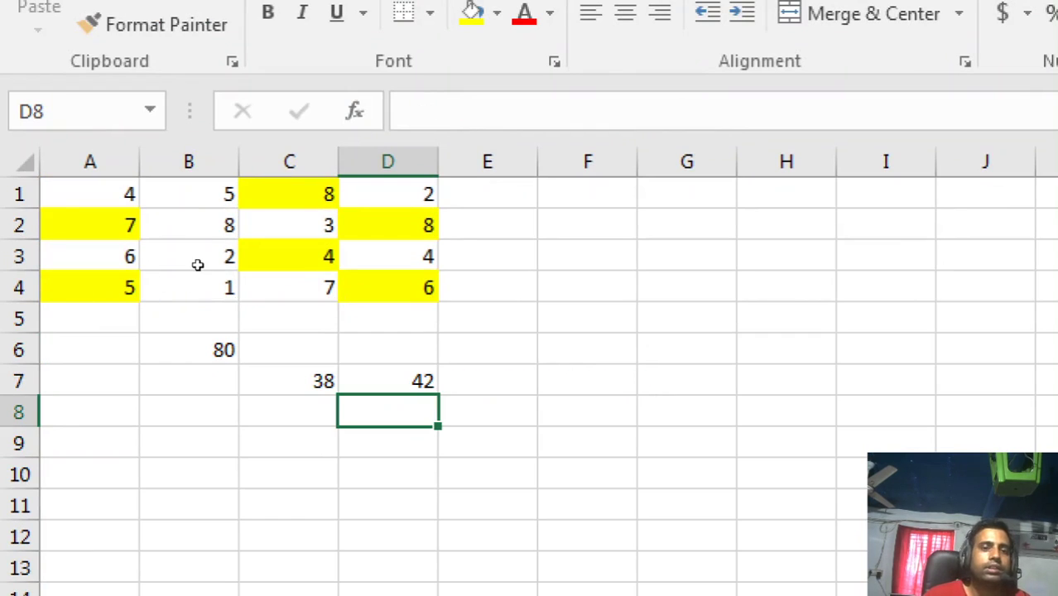
# Enter the formula =C7+D7 in E7 to add the highlighted and unhighlighted sums
pyautogui.press('Up')
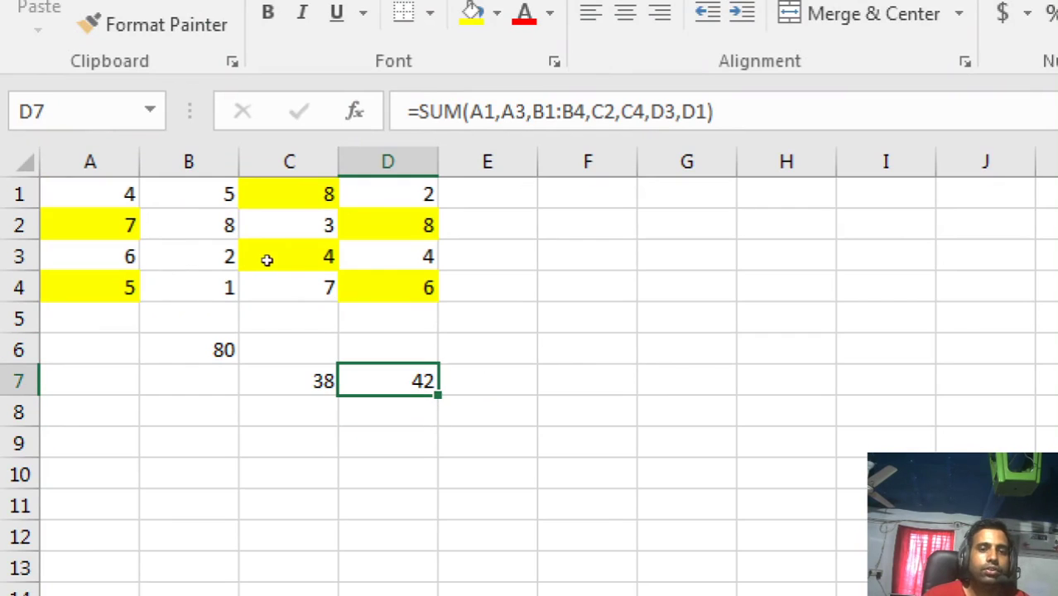
pyautogui.press('Right')
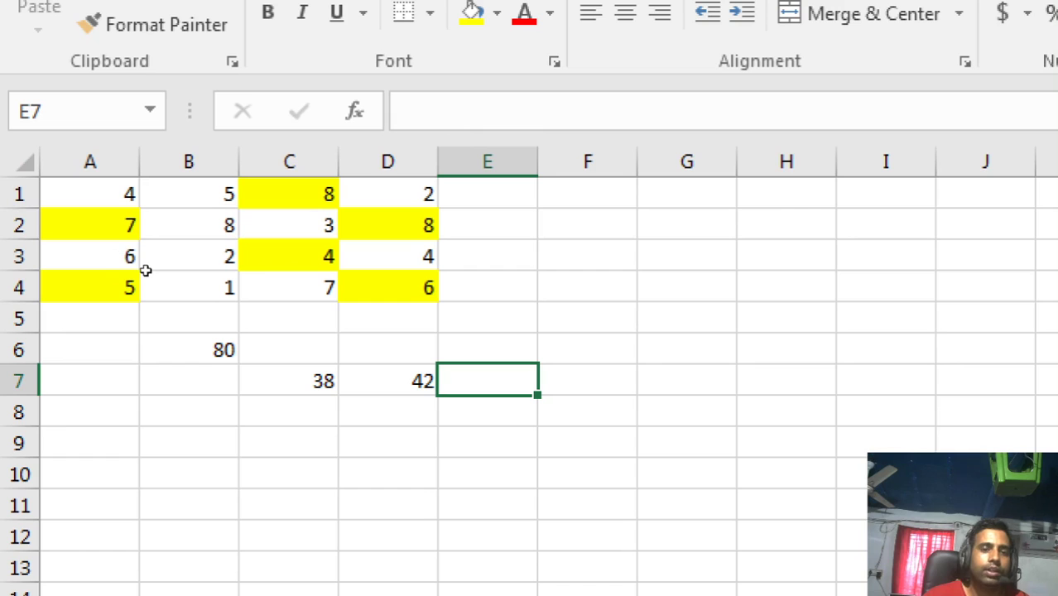
pyautogui.write('=')
pyautogui.press('Left')
pyautogui.press('Left')
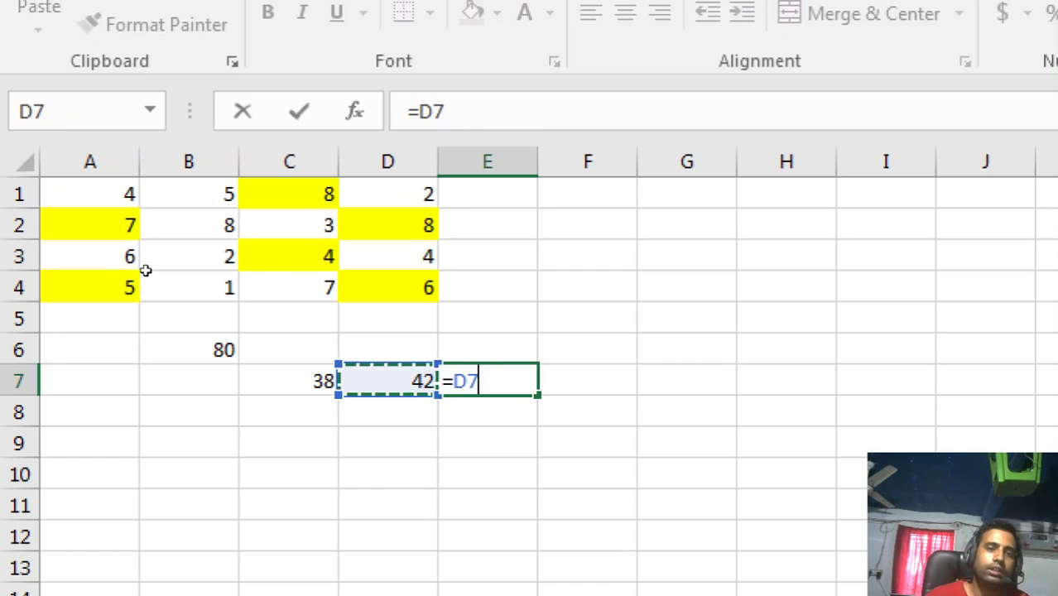
pyautogui.write('+')
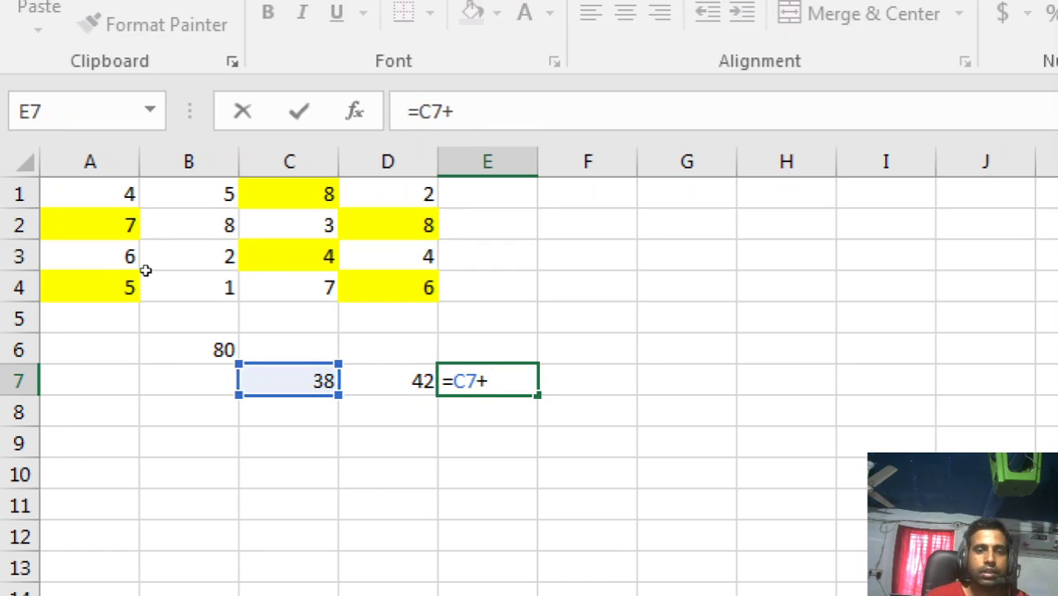
pyautogui.press('Left')
pyautogui.press('Return')
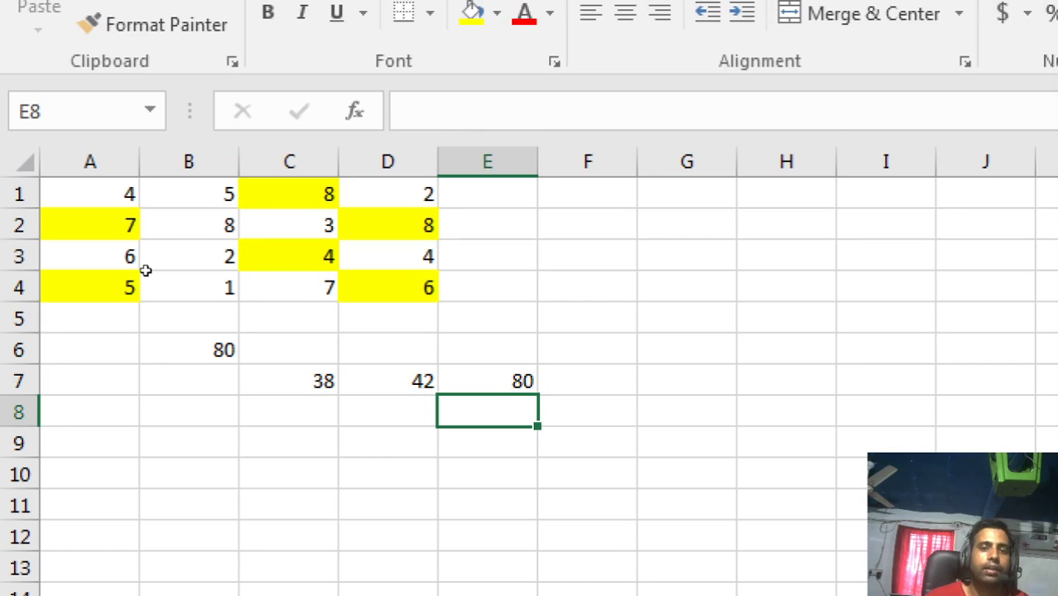
# Compare the combined total in E7 with the full-range SUM formula in B6
pyautogui.press('Up')
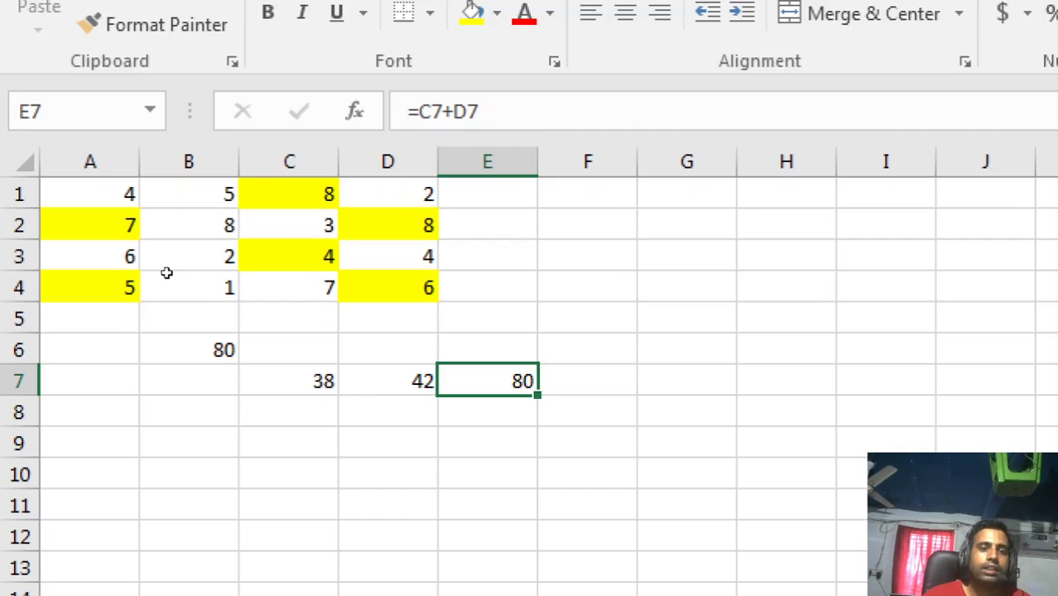
pyautogui.press('Up')
pyautogui.press('Left')
pyautogui.press('Left')
pyautogui.press('Left')
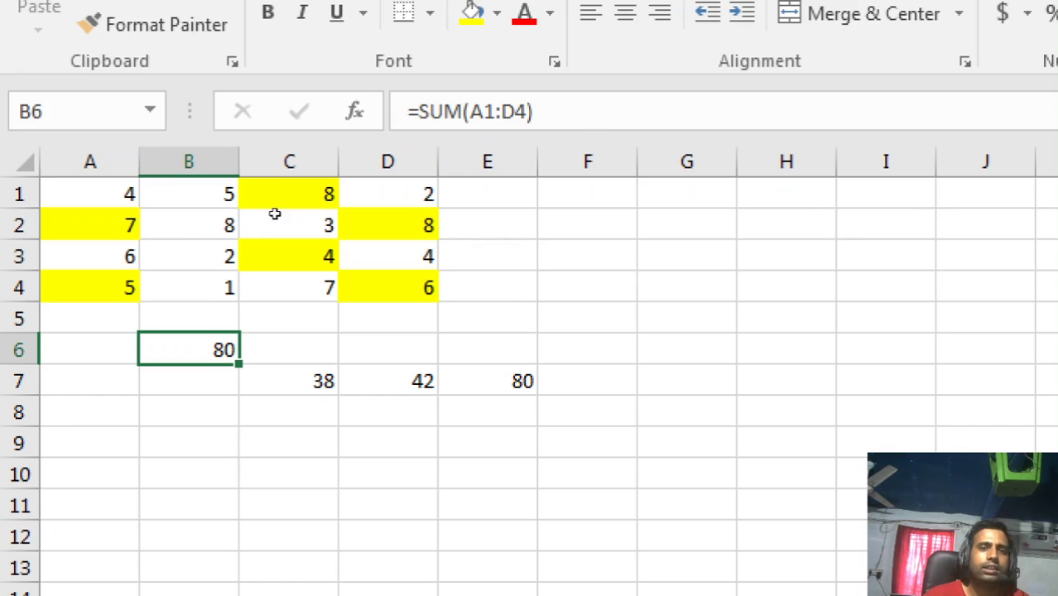
pyautogui.press('Down')
pyautogui.press('Right')
pyautogui.press('Right')
pyautogui.press('Right')
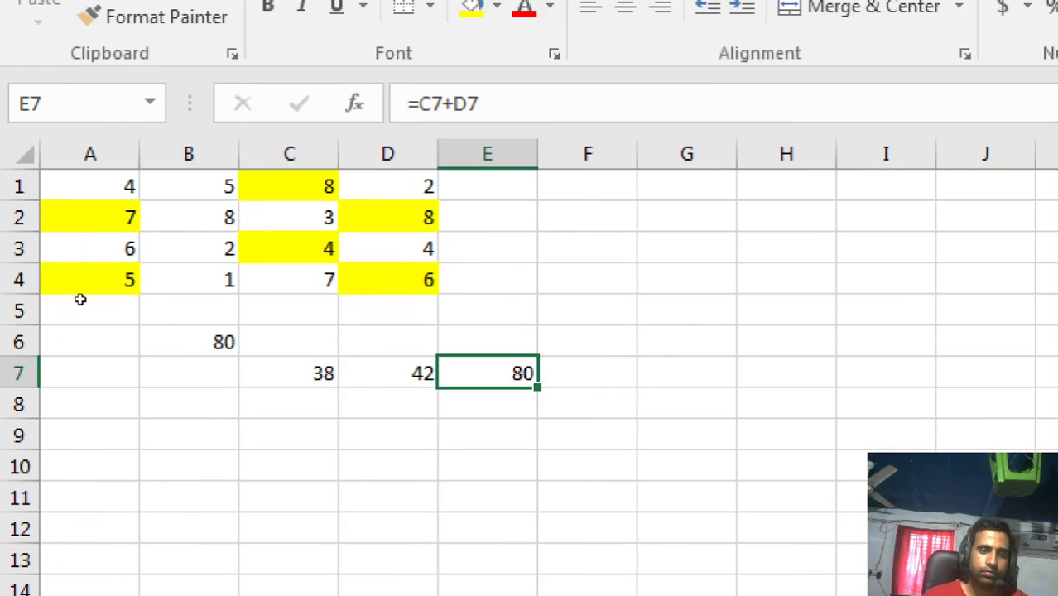
# Enter the bare range reference =A1:D4 in B9 without any function and check the cell
pyautogui.press('Down')
pyautogui.press('Down')
pyautogui.press('Left')
pyautogui.press('Left')
pyautogui.press('Left')
pyautogui.write('=')
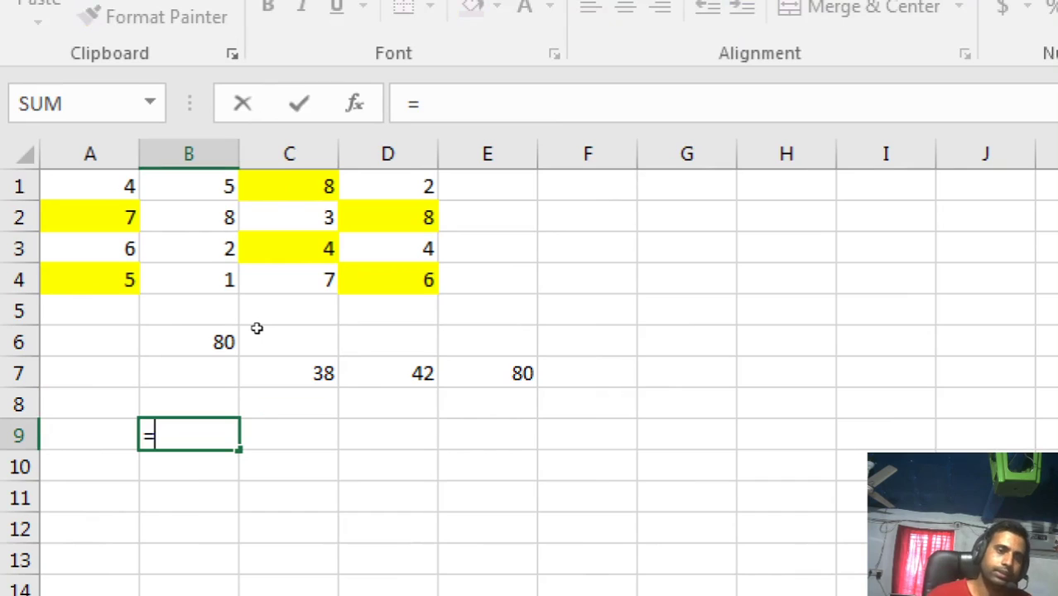
pyautogui.click(57, 178)
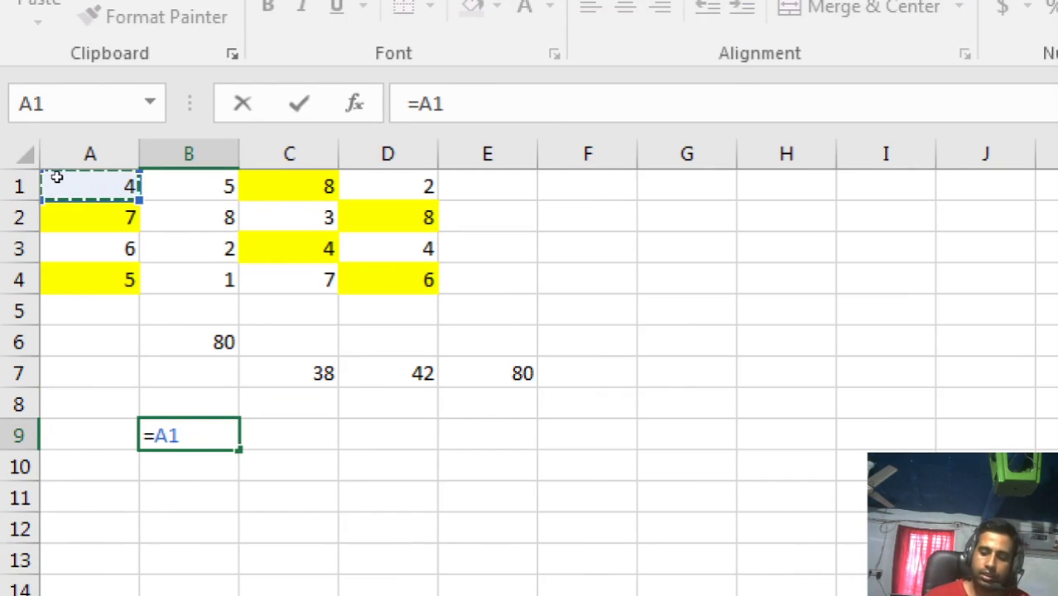
pyautogui.write(':')
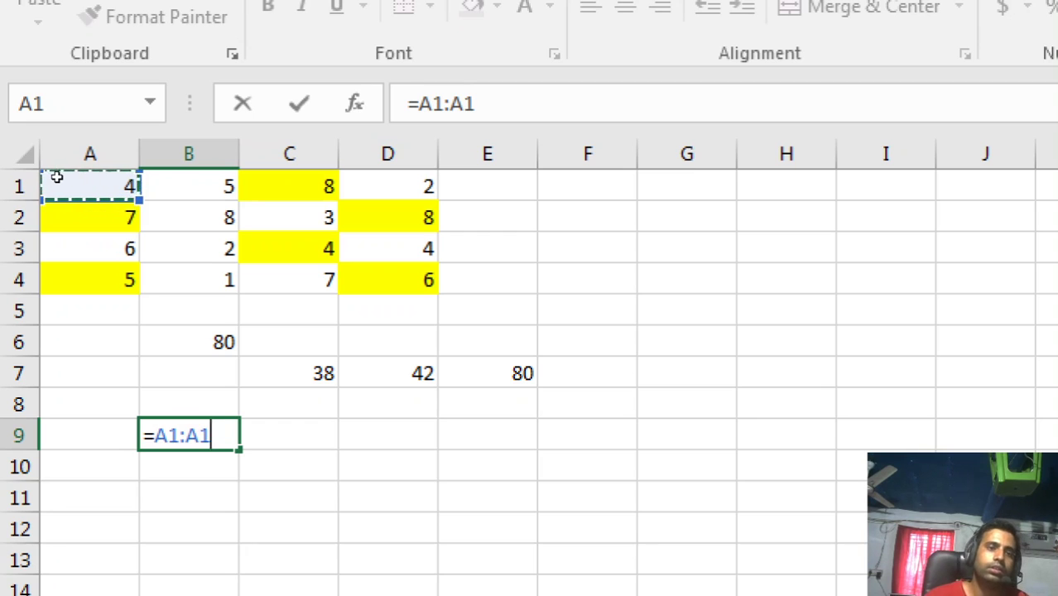
pyautogui.hotkey('ctrl', 'shift', 'Right')
pyautogui.hotkey('ctrl', 'shift', 'Down')
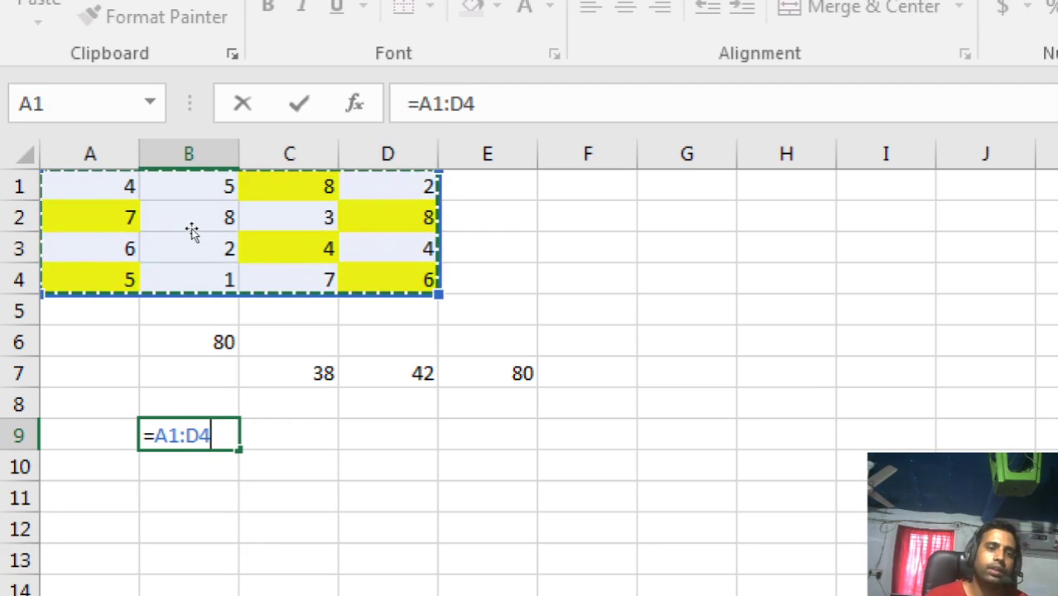
pyautogui.press('Return')
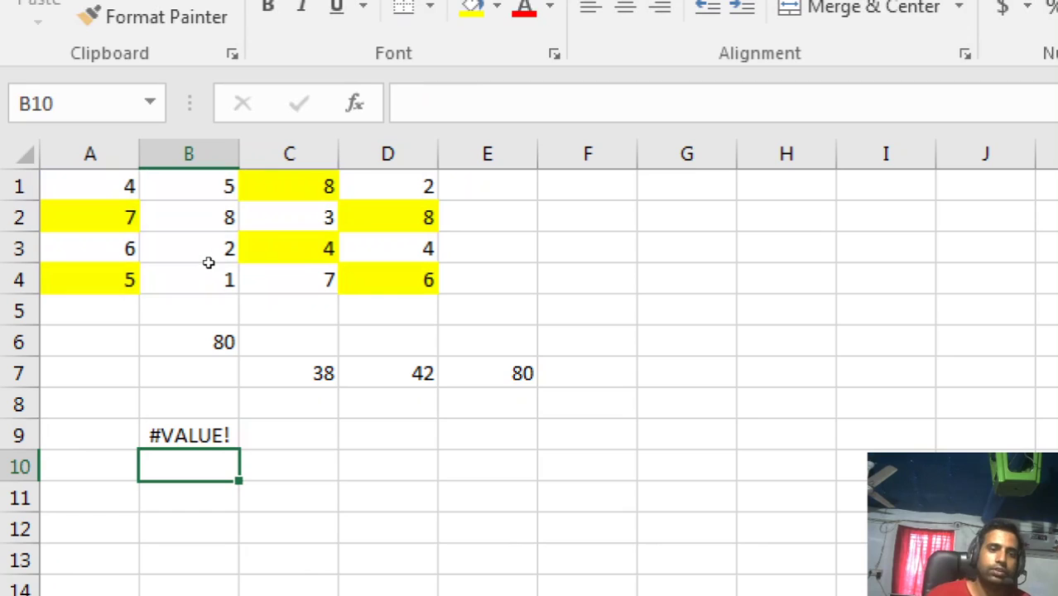
pyautogui.press('Up')
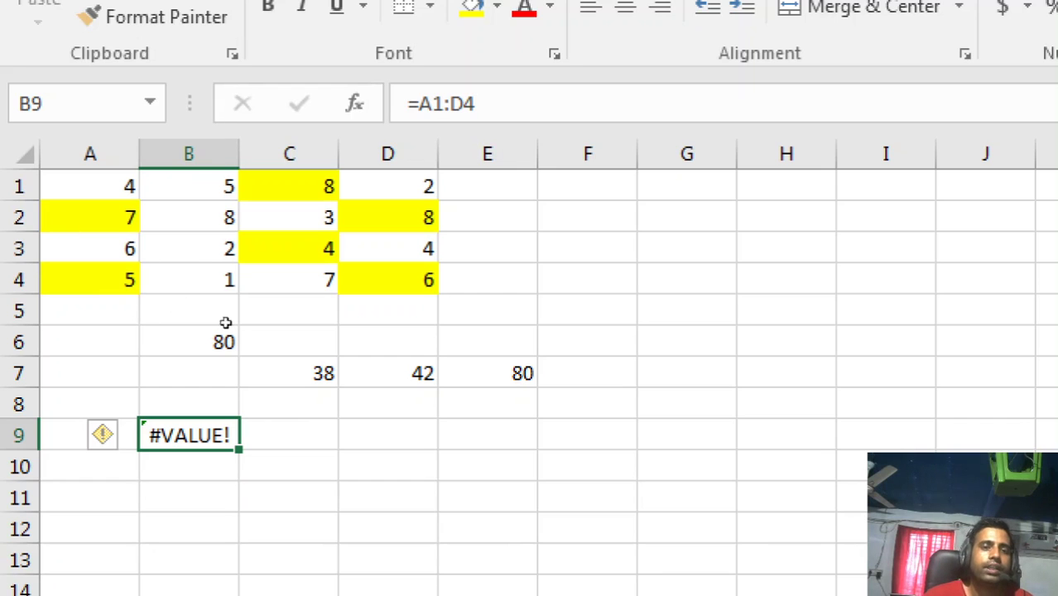
pyautogui.press('Right')
pyautogui.press('Right')
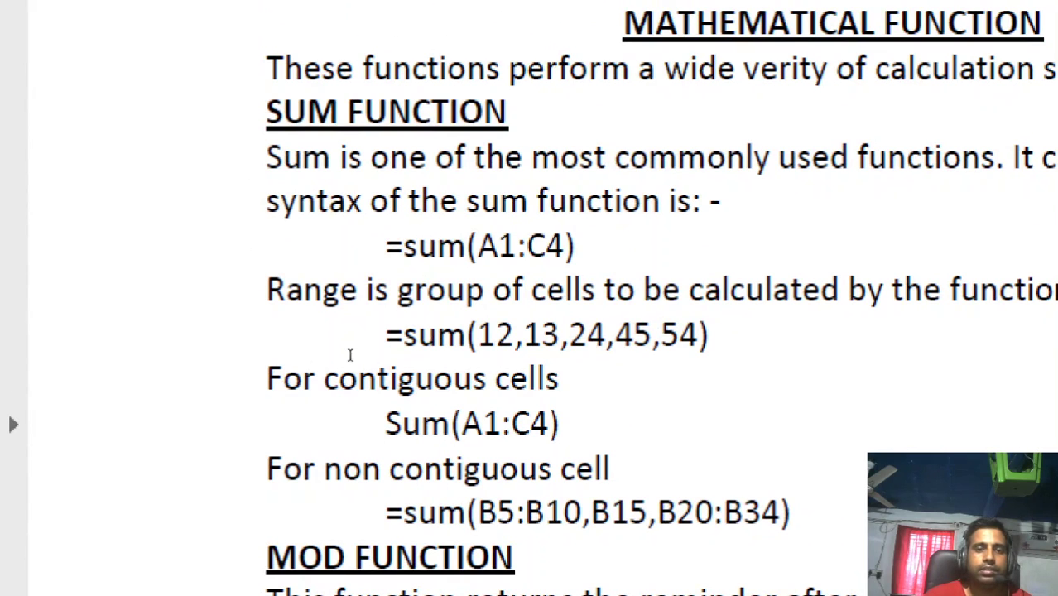
# Read the MOD and INT function sections in the PDF notes
pyautogui.scroll(-3, 374, 349)
pyautogui.scroll(-3, 374, 349)
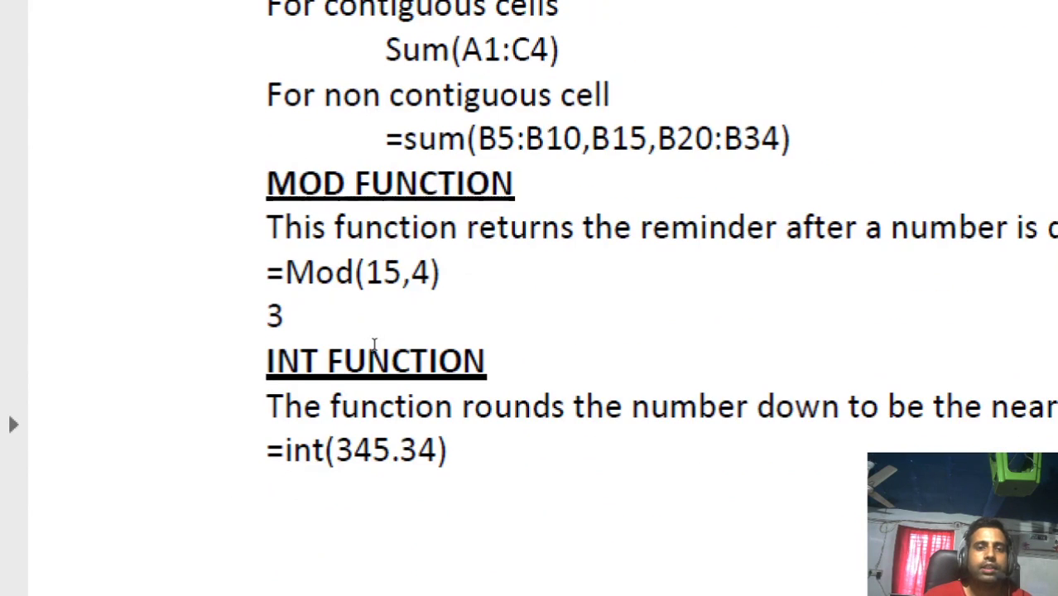
pyautogui.scroll(-2, 375, 350)
pyautogui.scroll(1, 374, 349)
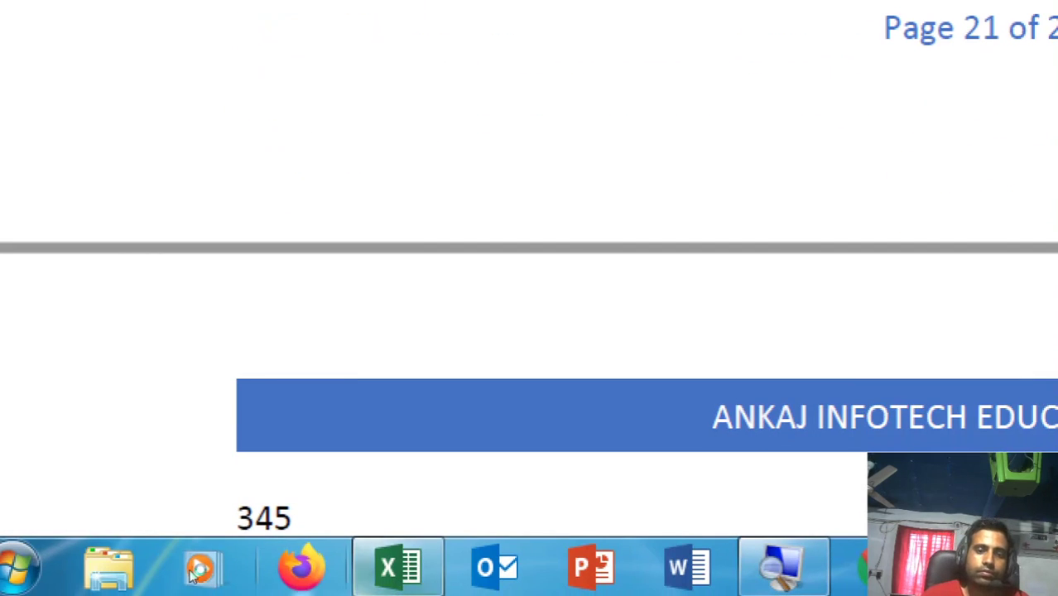
# Switch back to Excel and enter the formula =MOD(45,5) in E9
pyautogui.click(398, 568)
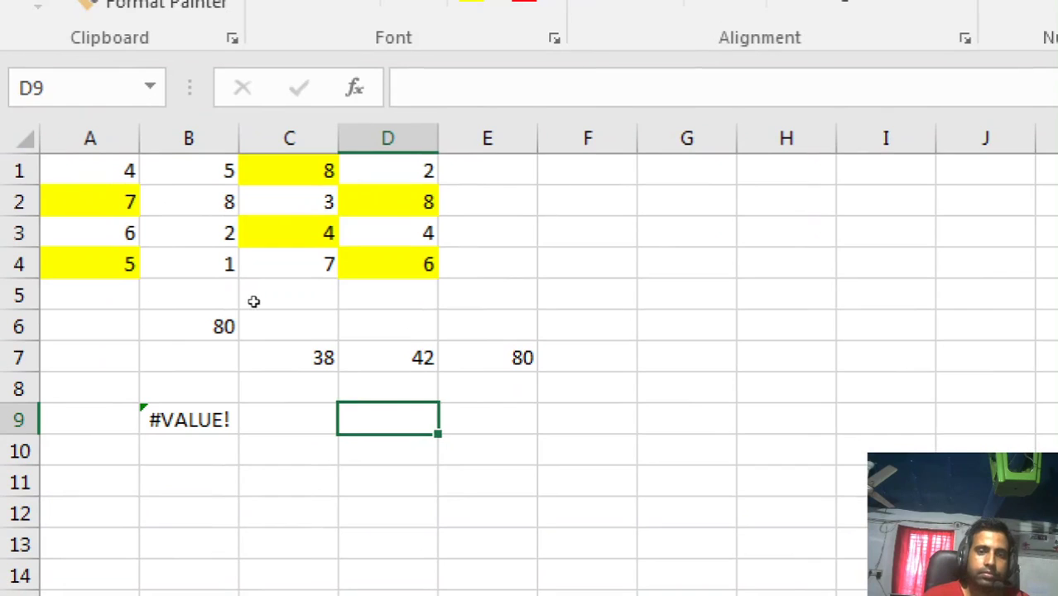
pyautogui.press('Right')
pyautogui.write('=')
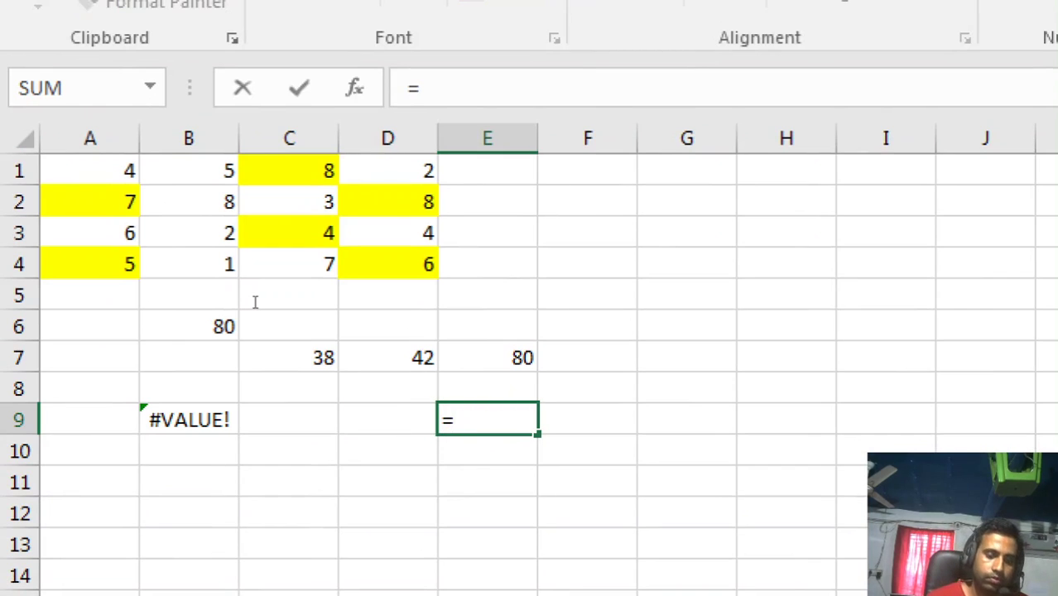
pyautogui.write('mod')
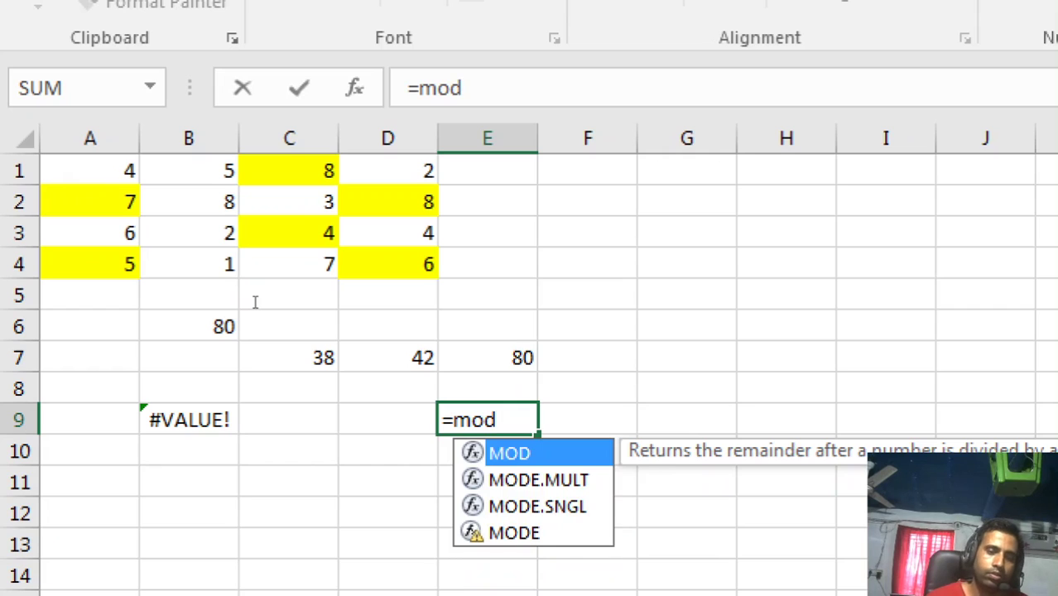
pyautogui.write('(45')
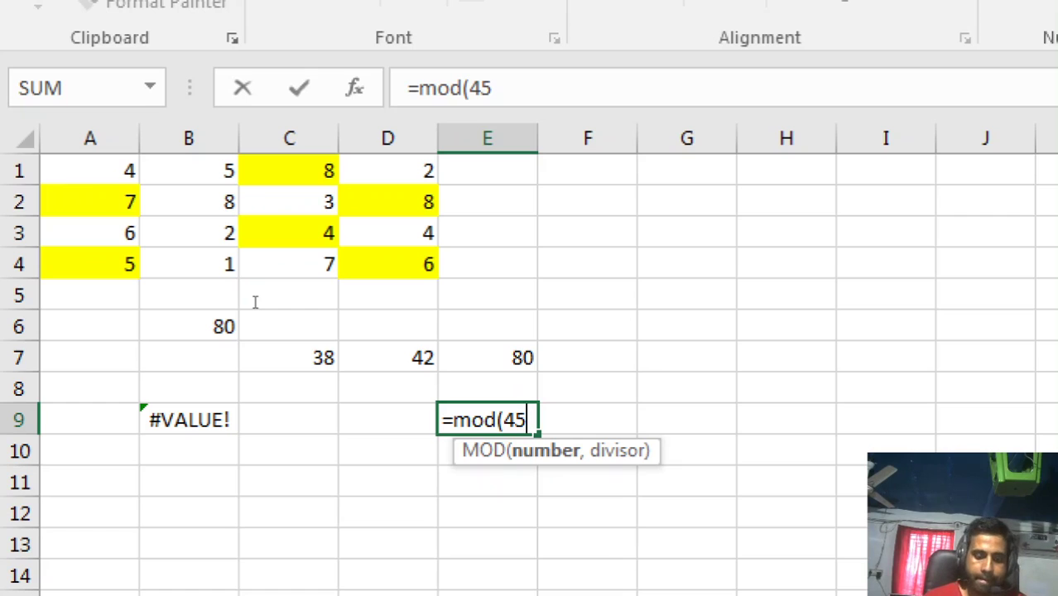
pyautogui.write(',5)')
pyautogui.press('Return')
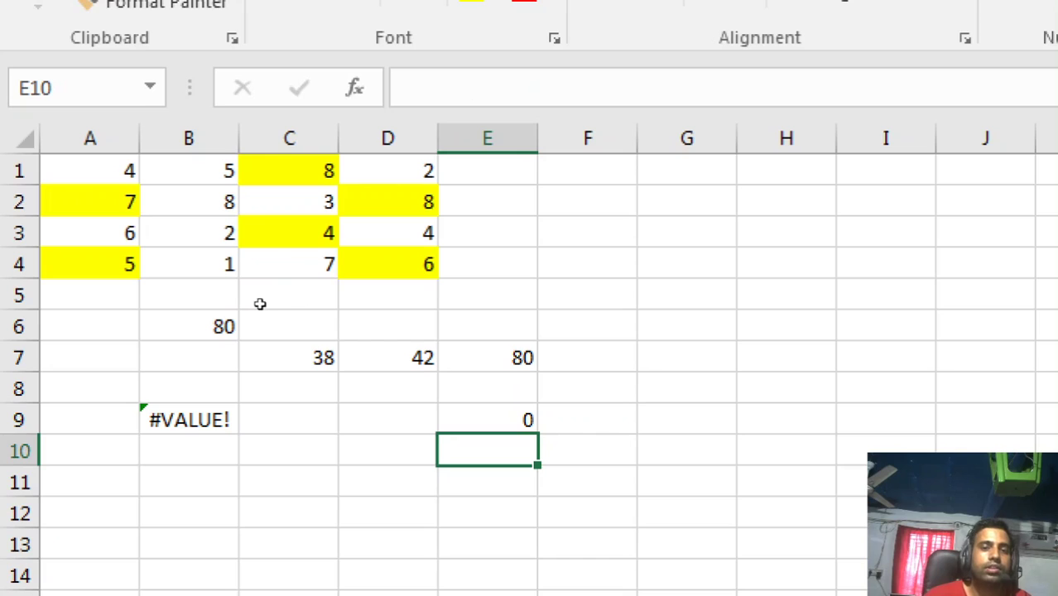
pyautogui.press('Up')
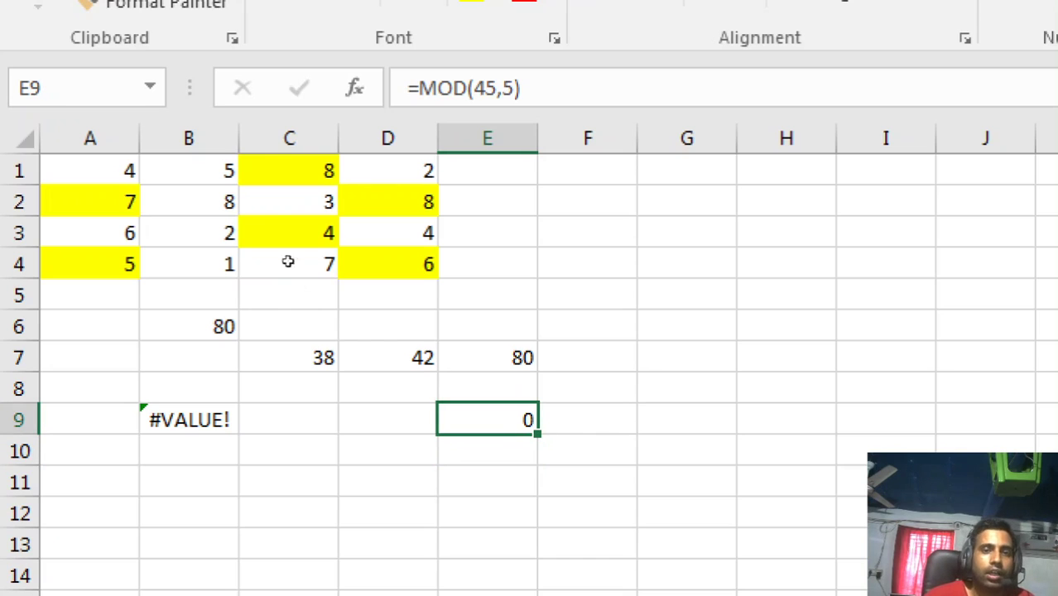
# Change the divisor of the MOD formula in E9 to 4
pyautogui.press('F2')
pyautogui.press('Left')
pyautogui.press('Left')
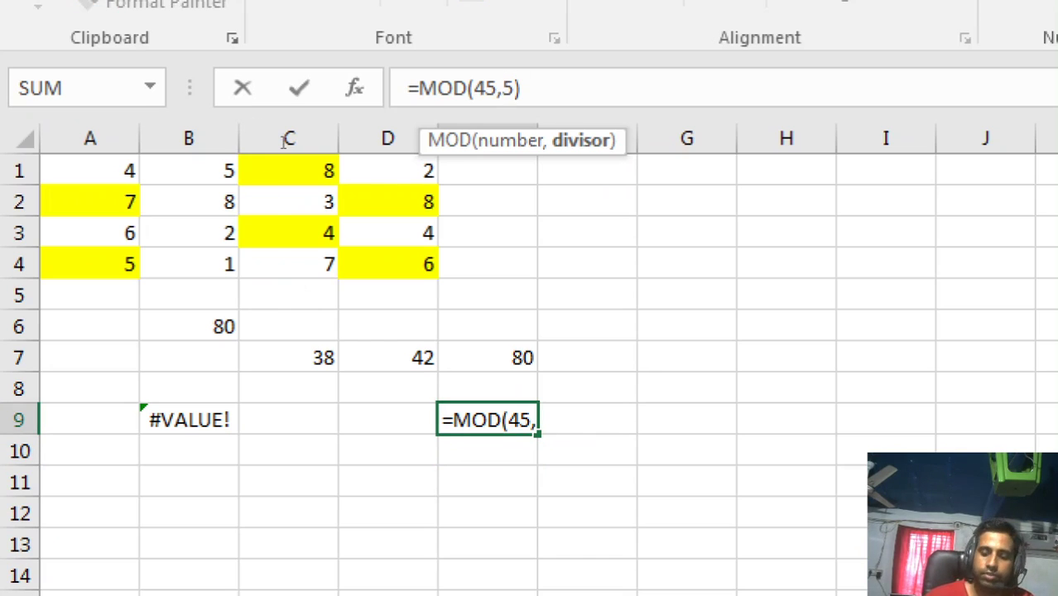
pyautogui.press('Delete')
pyautogui.write('4')
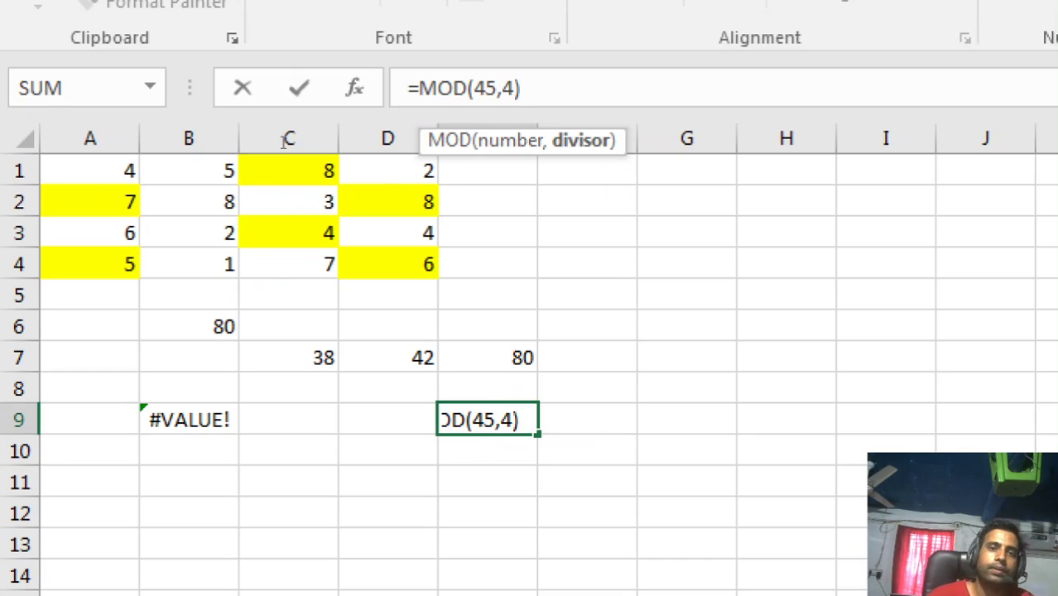
pyautogui.press('Return')
pyautogui.press('Up')
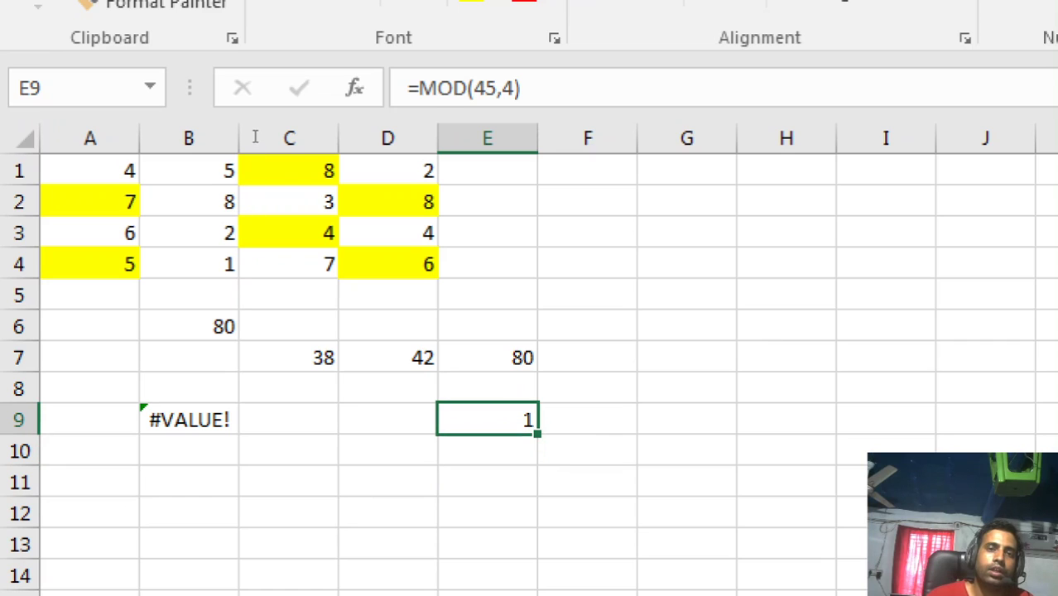
# Replace the number argument of the MOD formula in E9 with 13
pyautogui.click(497, 88)
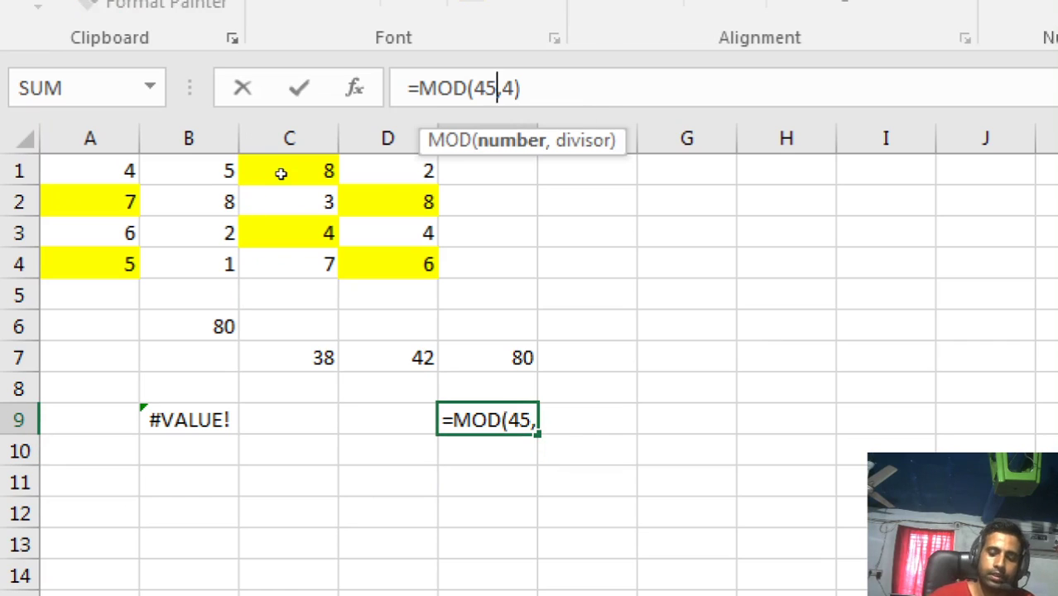
pyautogui.press('BackSpace')
pyautogui.press('BackSpace')
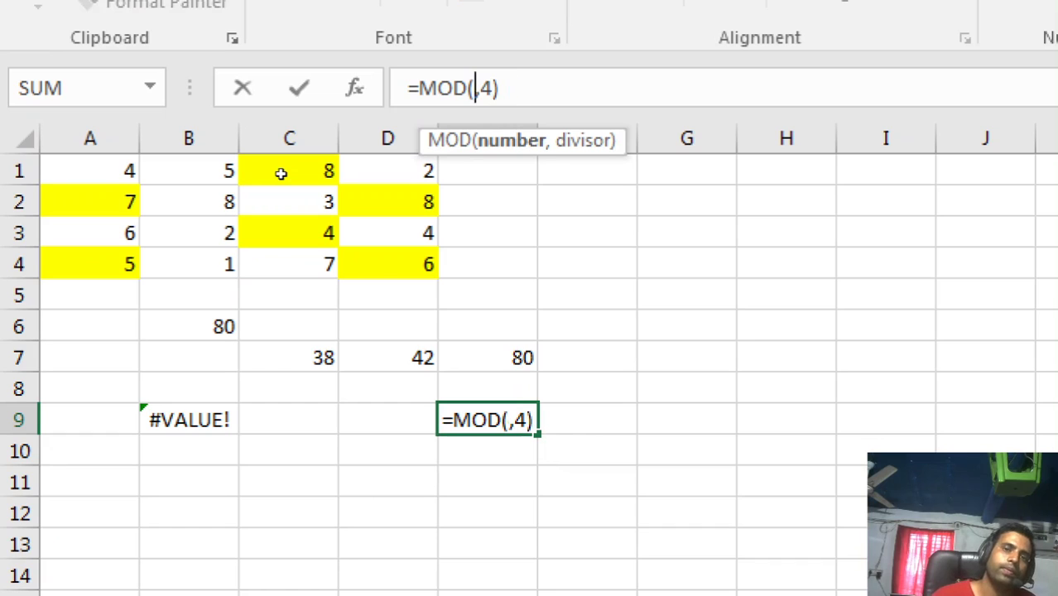
pyautogui.write('13')
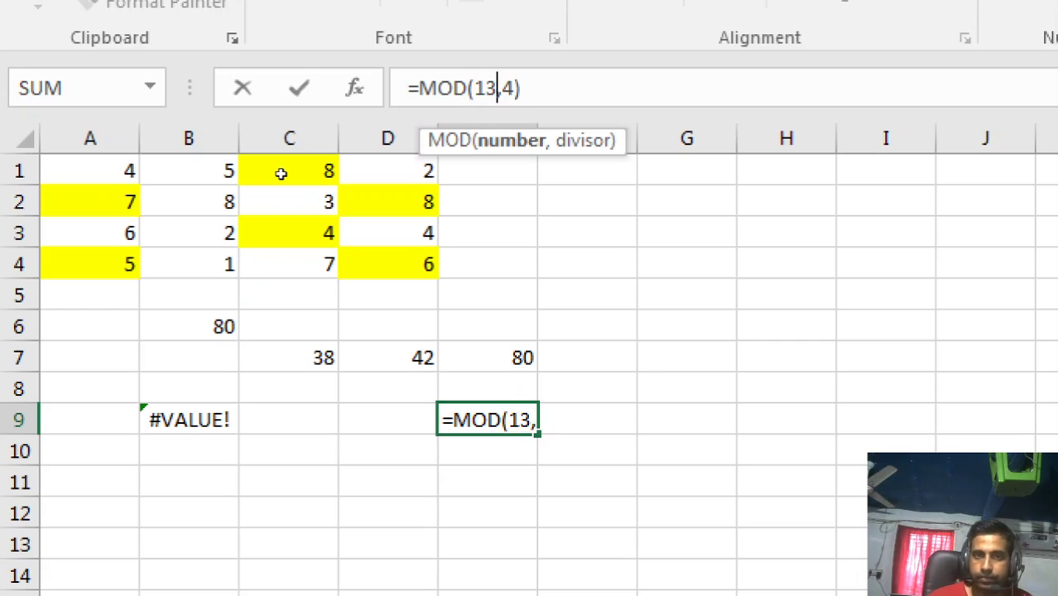
# Try 4 and 3 as the MOD divisor in E9, settle on 5 and enter =MOD(13,5)
pyautogui.press('Right')
pyautogui.press('Delete')
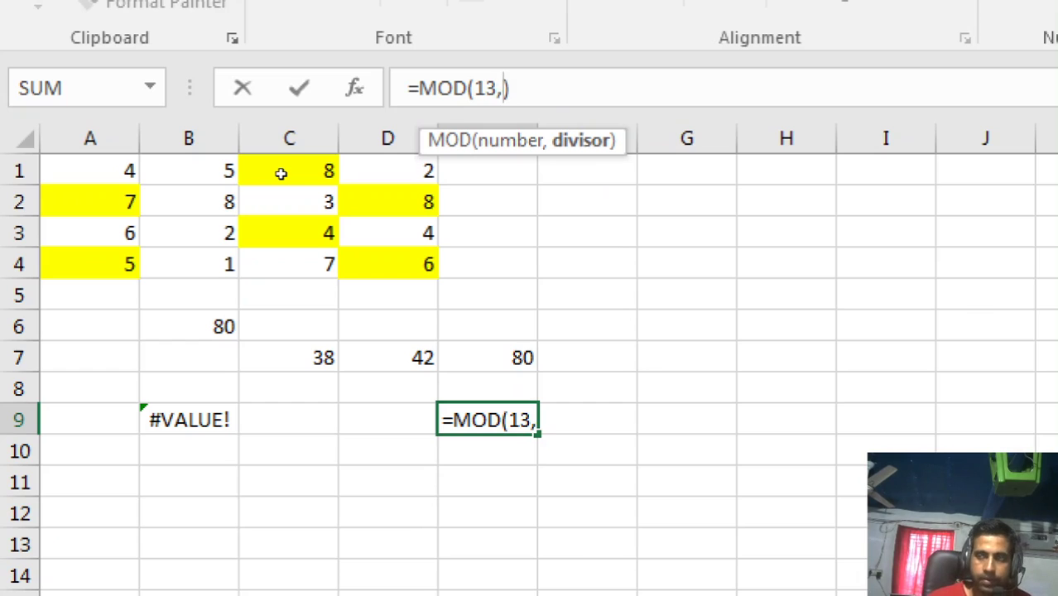
pyautogui.write('4')
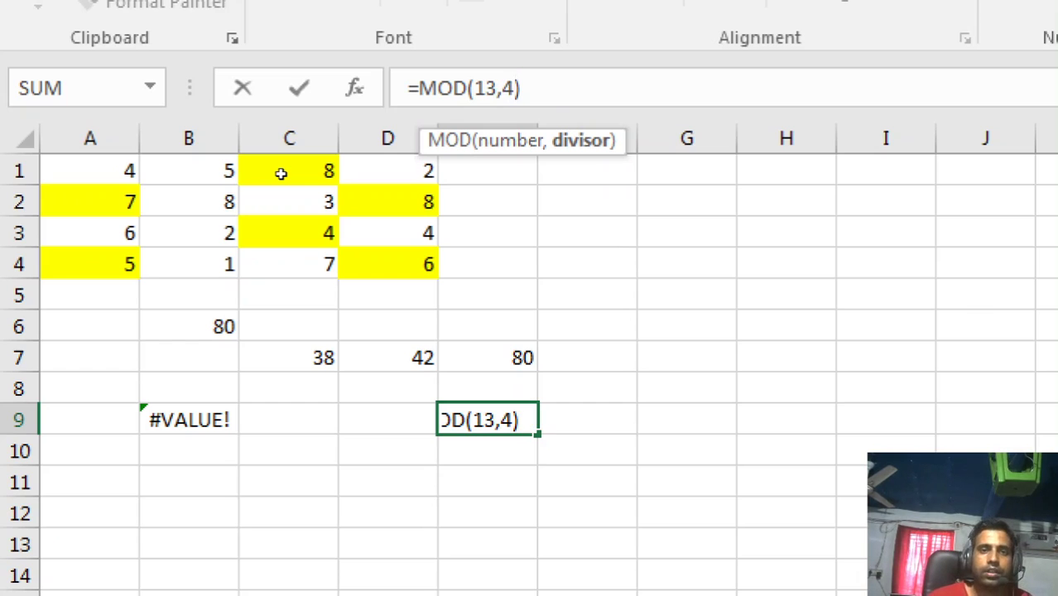
pyautogui.press('BackSpace')
pyautogui.write('3')
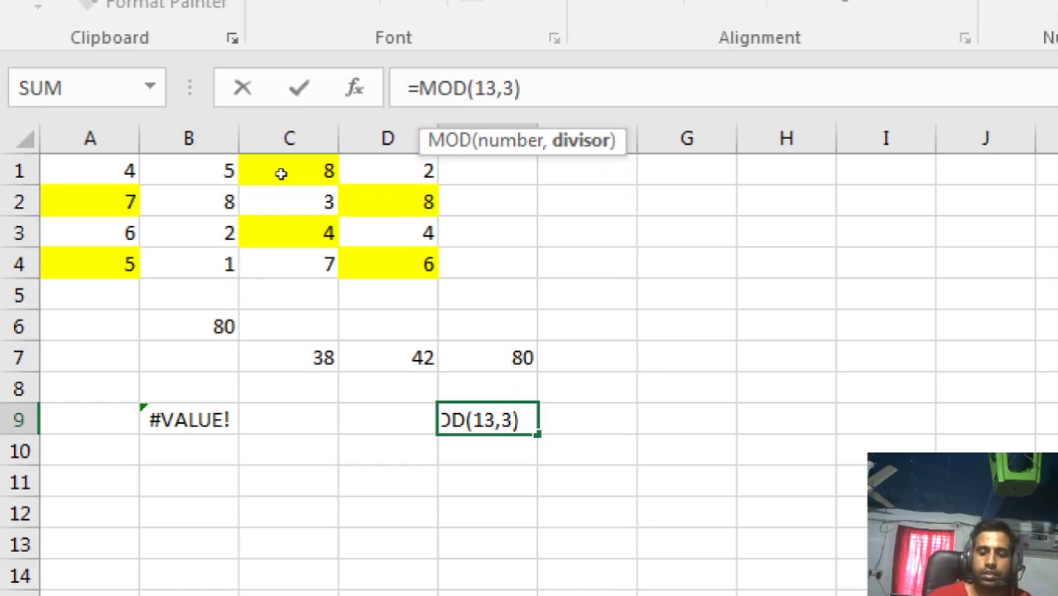
pyautogui.press('BackSpace')
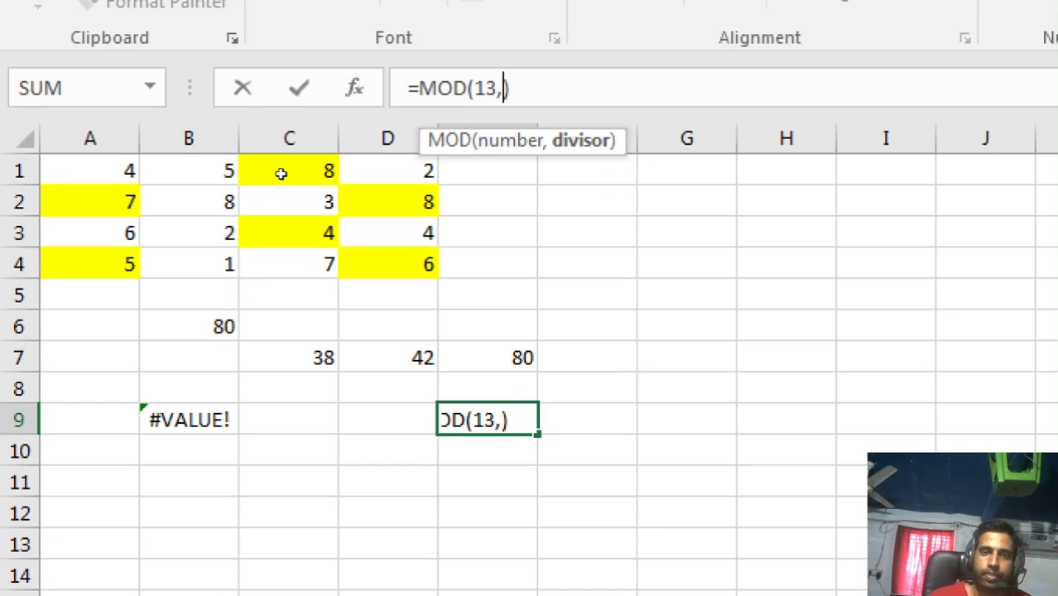
pyautogui.write('5')
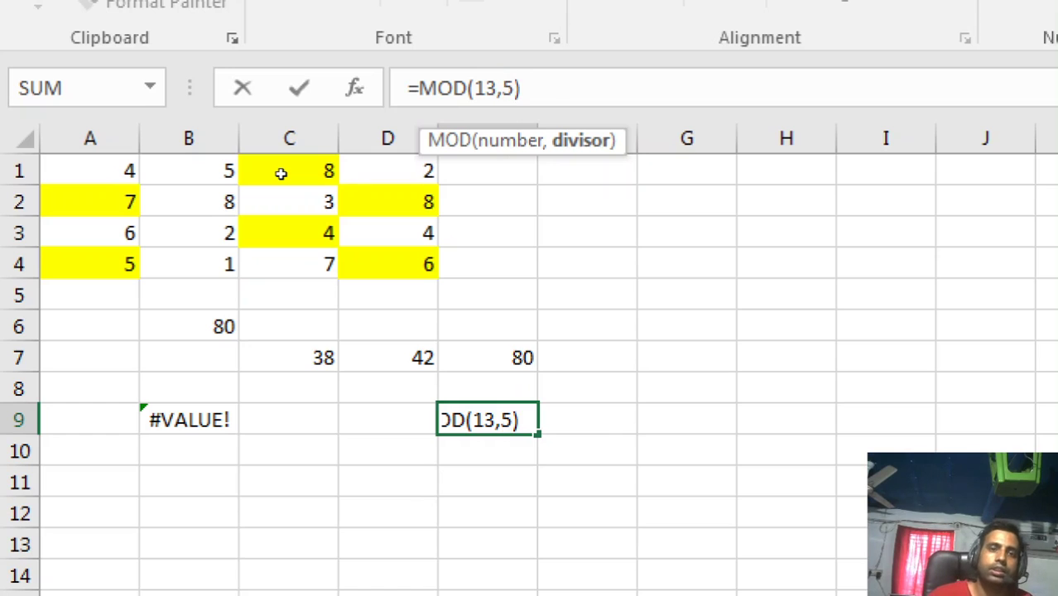
pyautogui.press('Return')
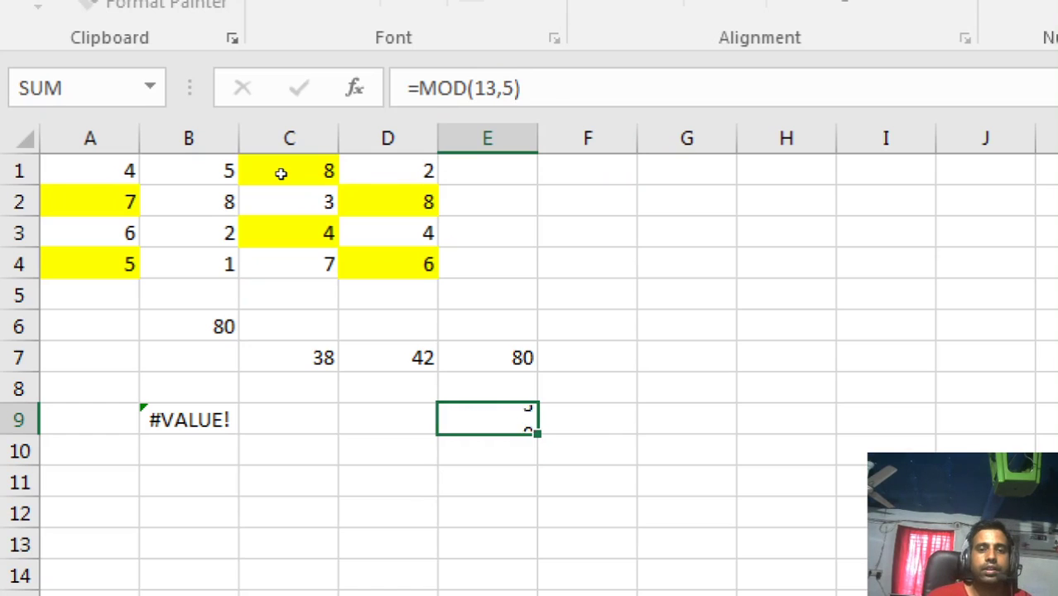
pyautogui.press('Up')
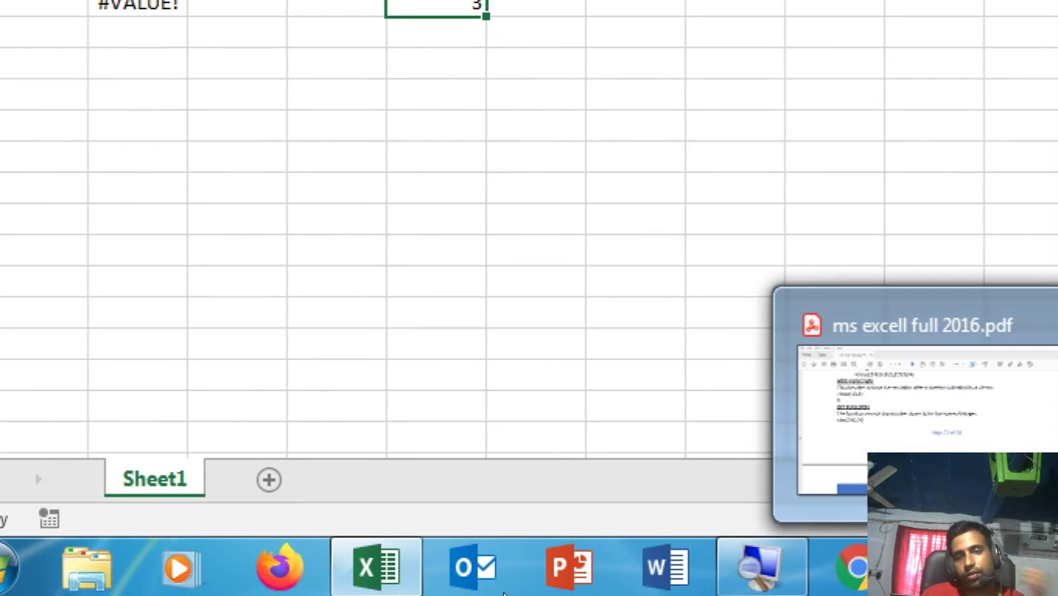
# Switch to the PDF notes and look through the INT and ABS function sections
pyautogui.hotkey('alt', 'Tab')
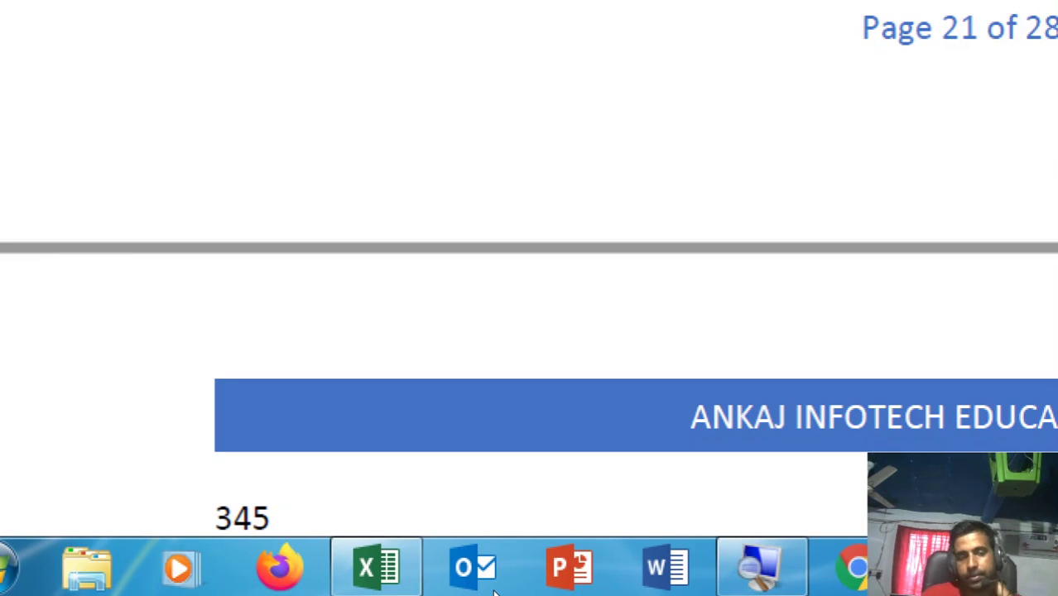
pyautogui.scroll(-3, 250, 472)
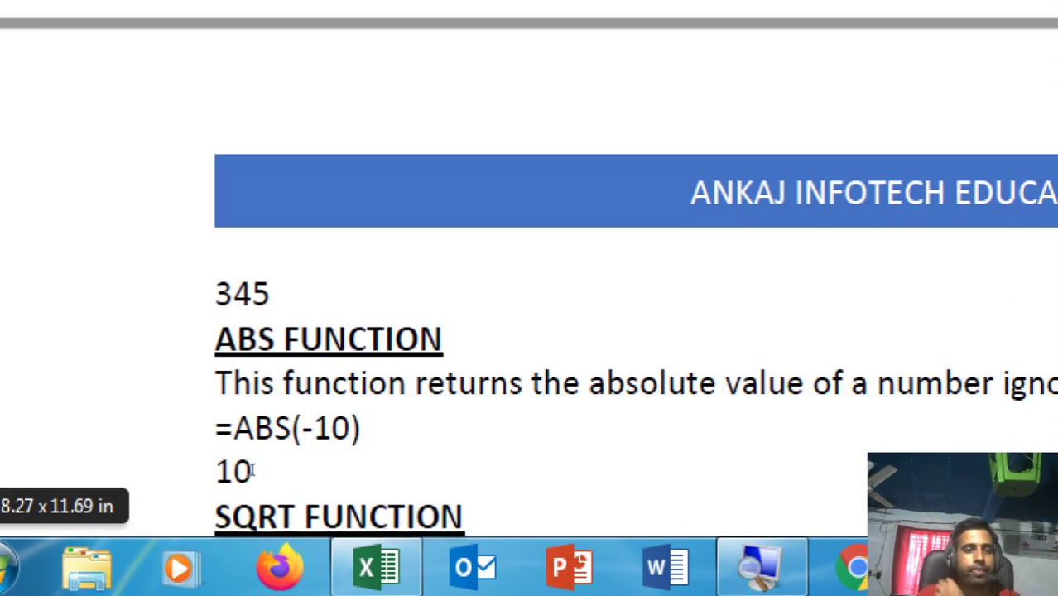
pyautogui.scroll(-10, 253, 470)
pyautogui.scroll(2, 254, 476)
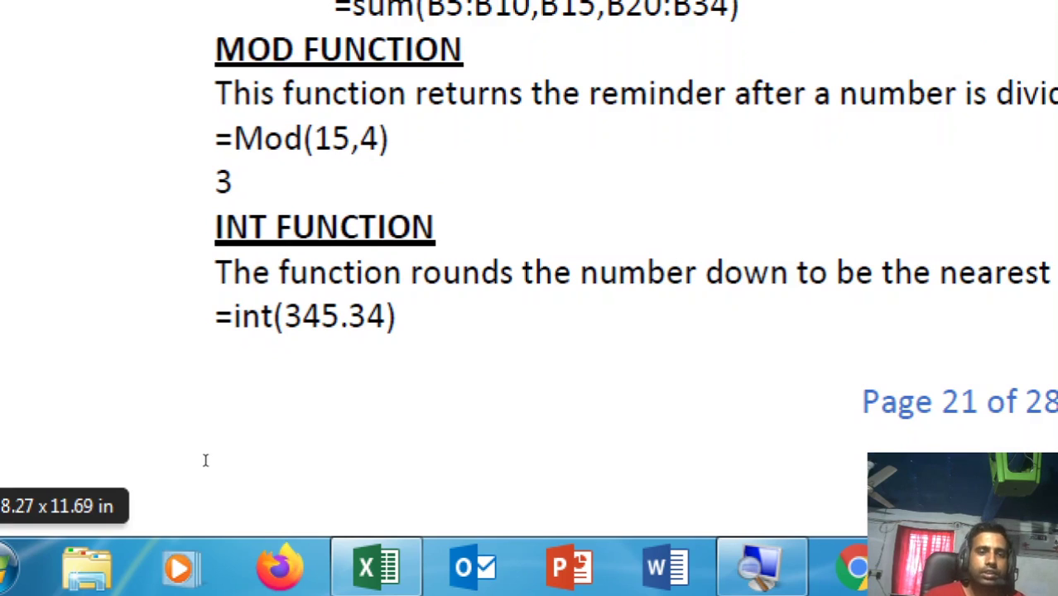
# Switch back to the Excel workbook and enter =INT(345.85) in cell C11
pyautogui.hotkey('alt', 'Tab')
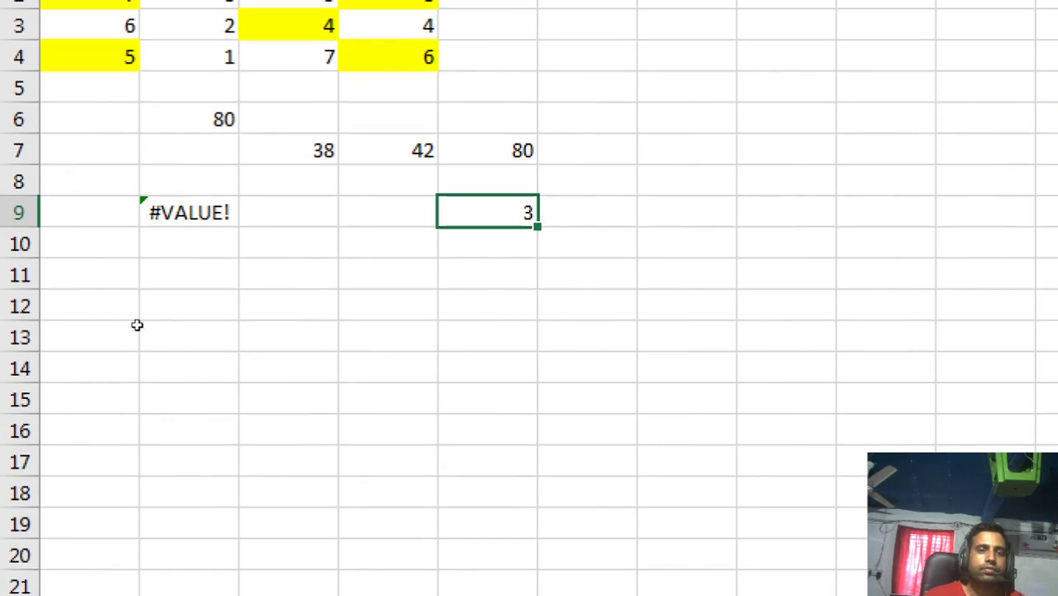
pyautogui.press('Down')
pyautogui.press('Down')
pyautogui.press('Left')
pyautogui.press('Left')
pyautogui.write('=')
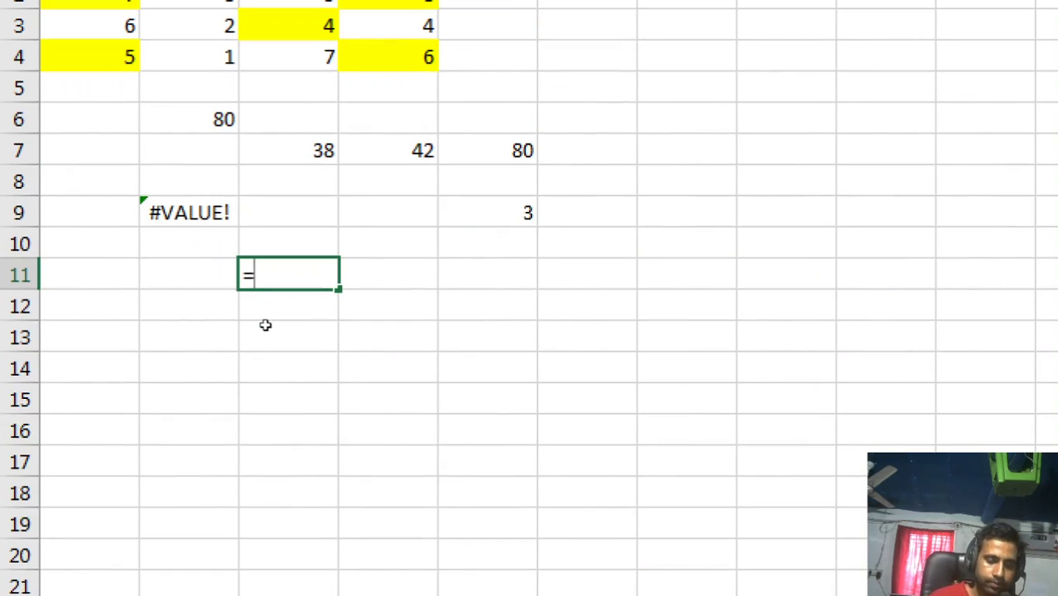
pyautogui.write('int')
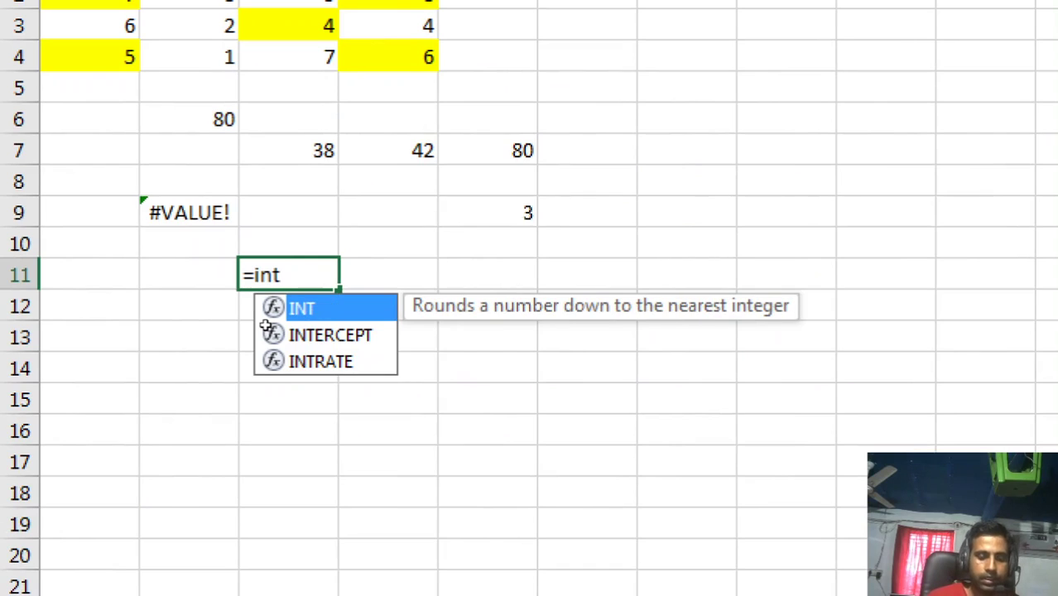
pyautogui.write('(')
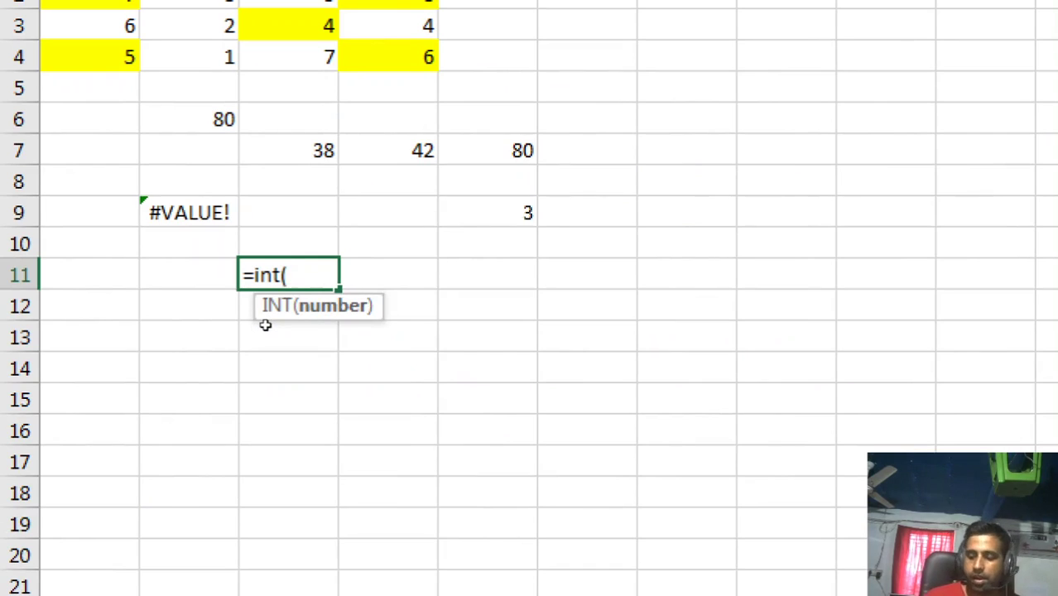
pyautogui.write('345')
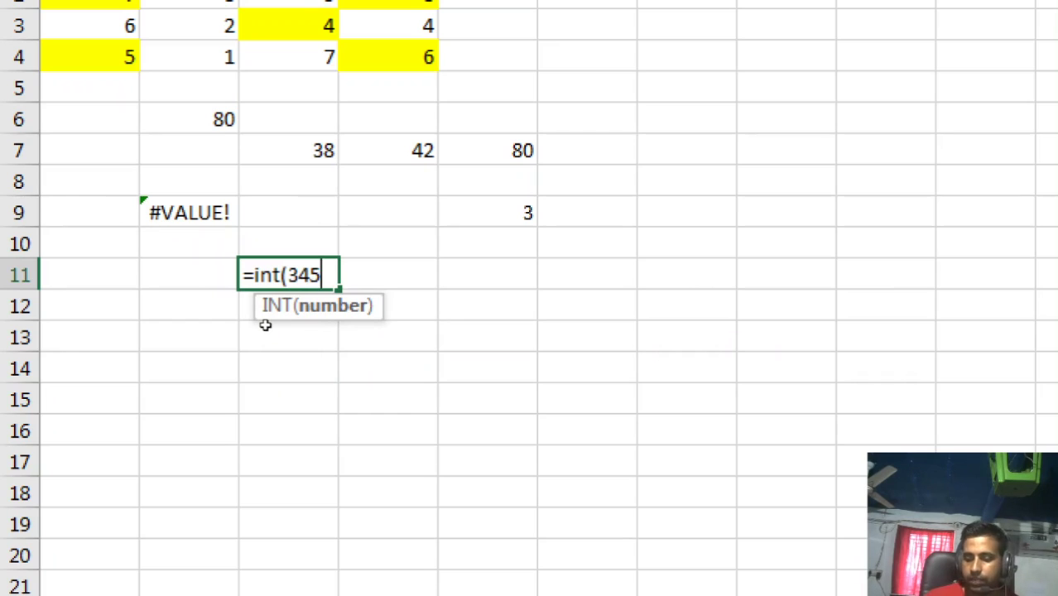
pyautogui.write('.8')
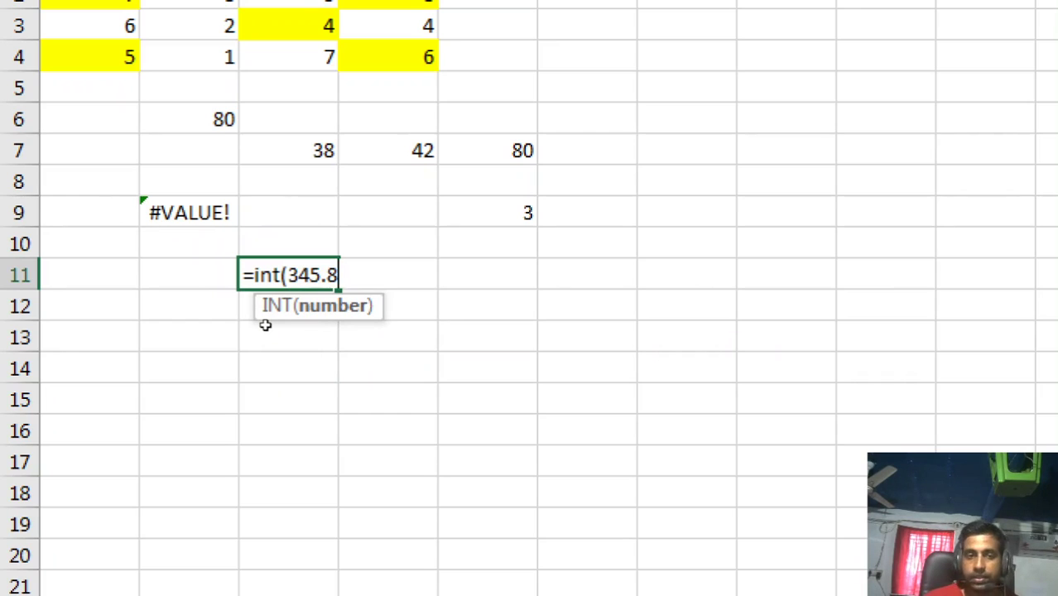
pyautogui.write('5)')
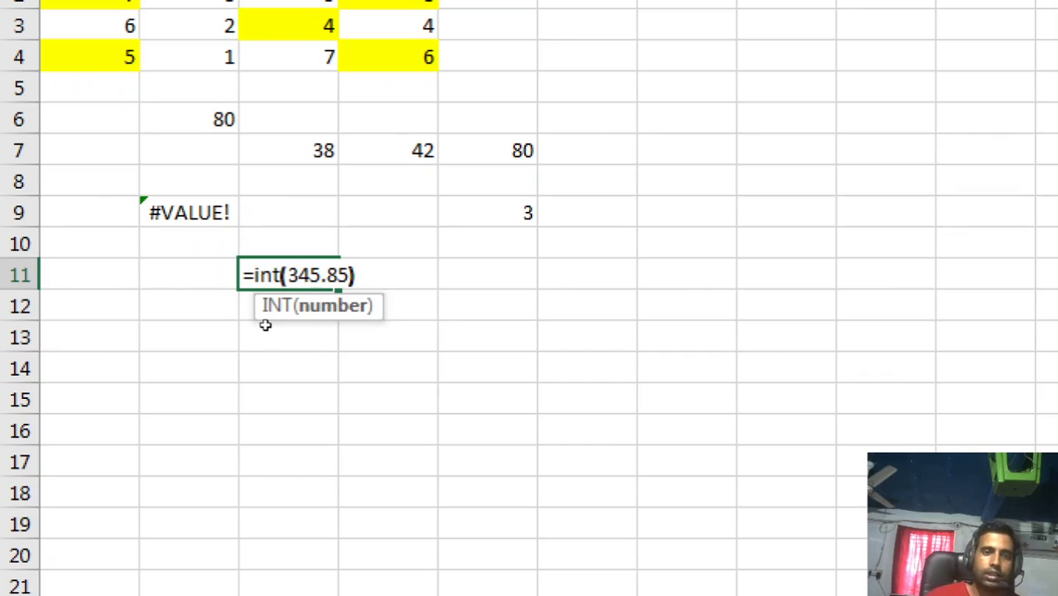
pyautogui.press('Return')
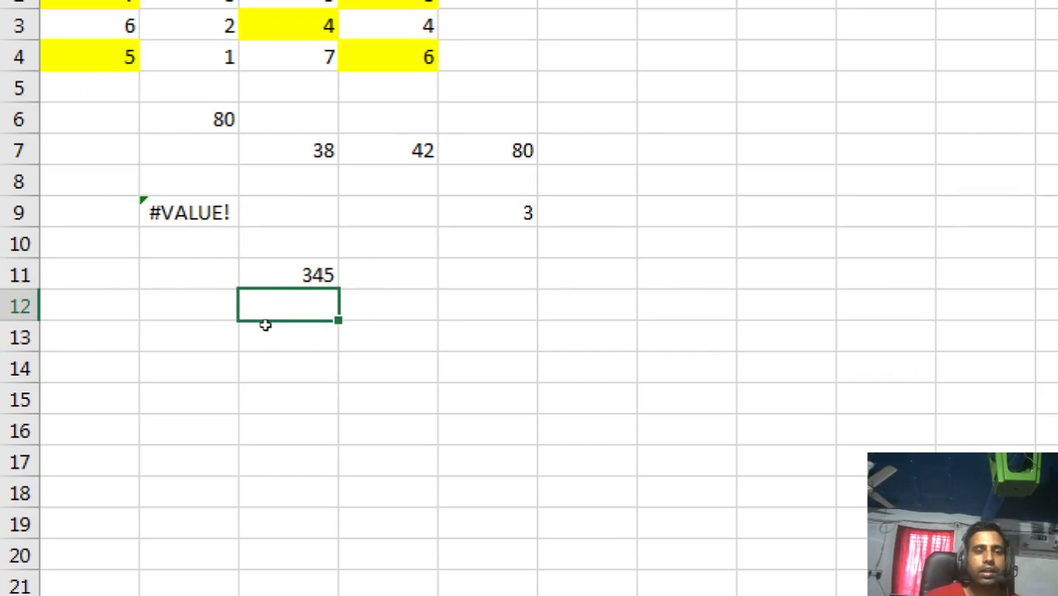
# Change the number in the INT formula in C11 to 342.85
pyautogui.press('Up')
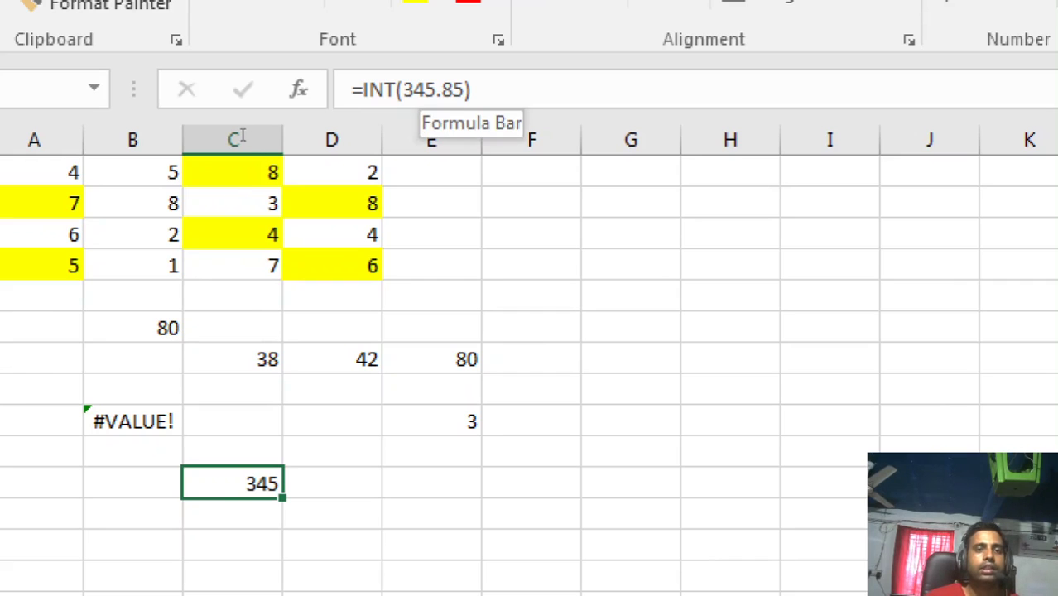
pyautogui.click(424, 89)
pyautogui.press('Delete')
pyautogui.write('2')
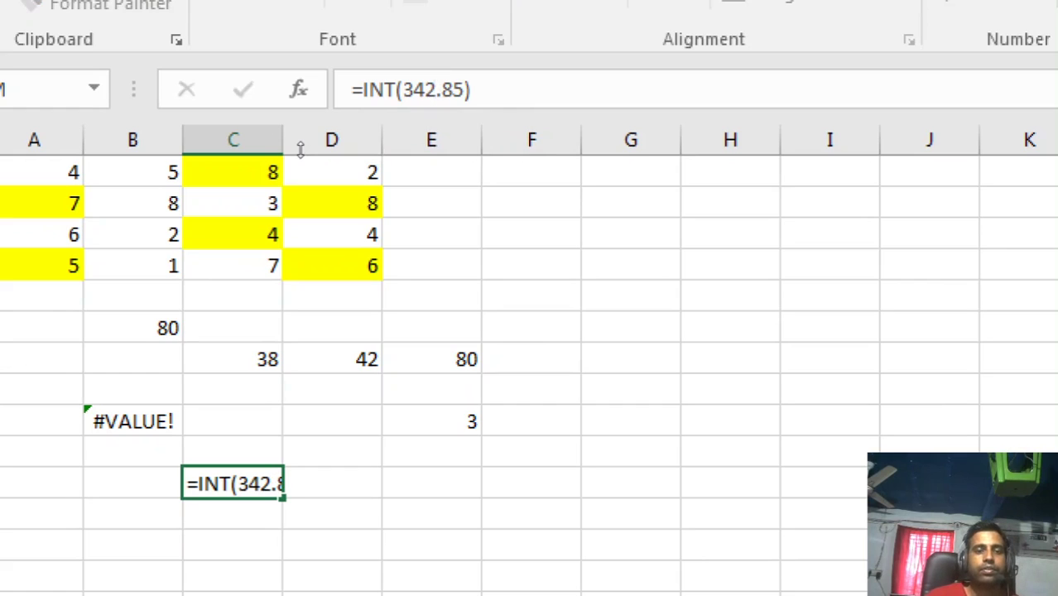
pyautogui.press('Return')
# Change the decimal part of the INT formula's number in C11 so that it reads =INT(342.95)
pyautogui.press('Up')
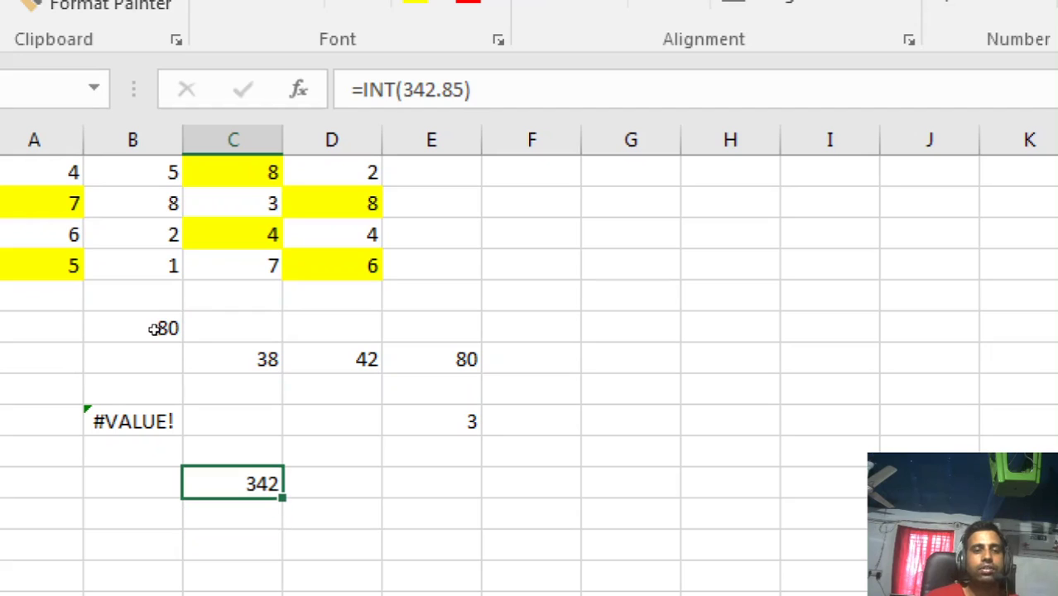
pyautogui.click(442, 89)
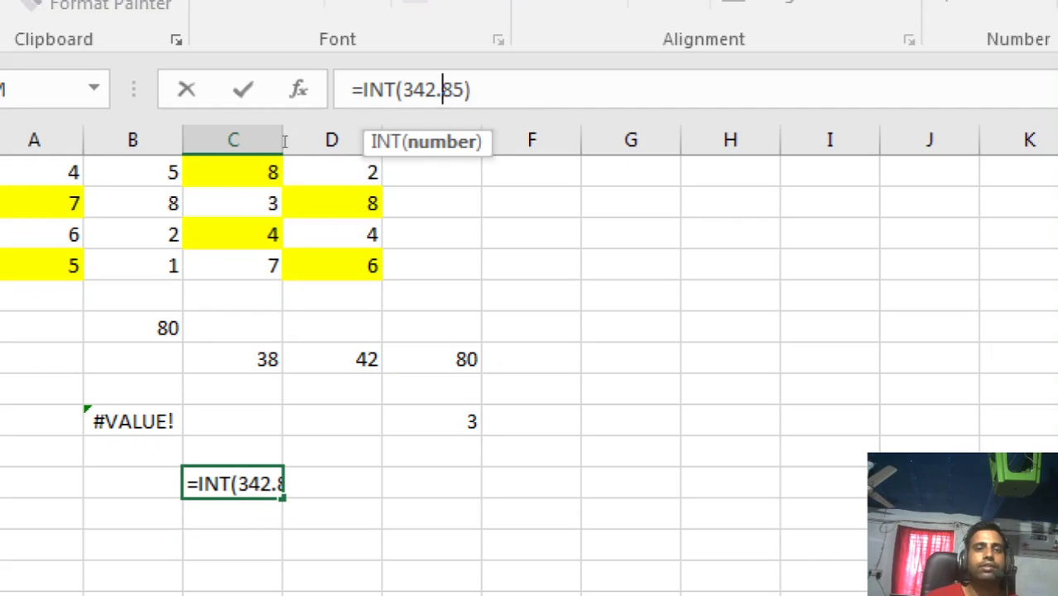
pyautogui.press('Delete')
pyautogui.write('9')
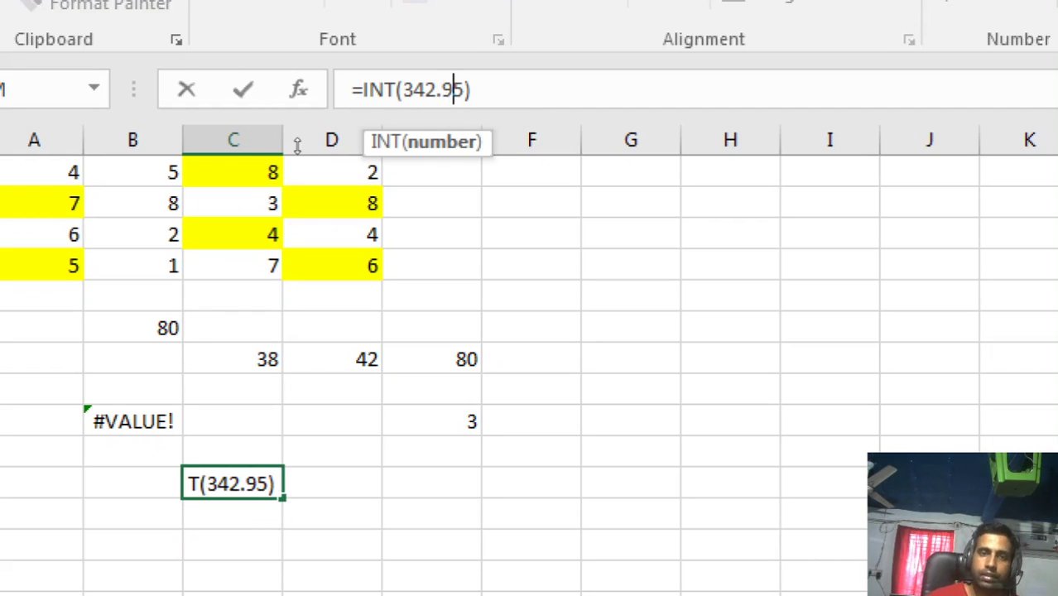
pyautogui.press('Return')
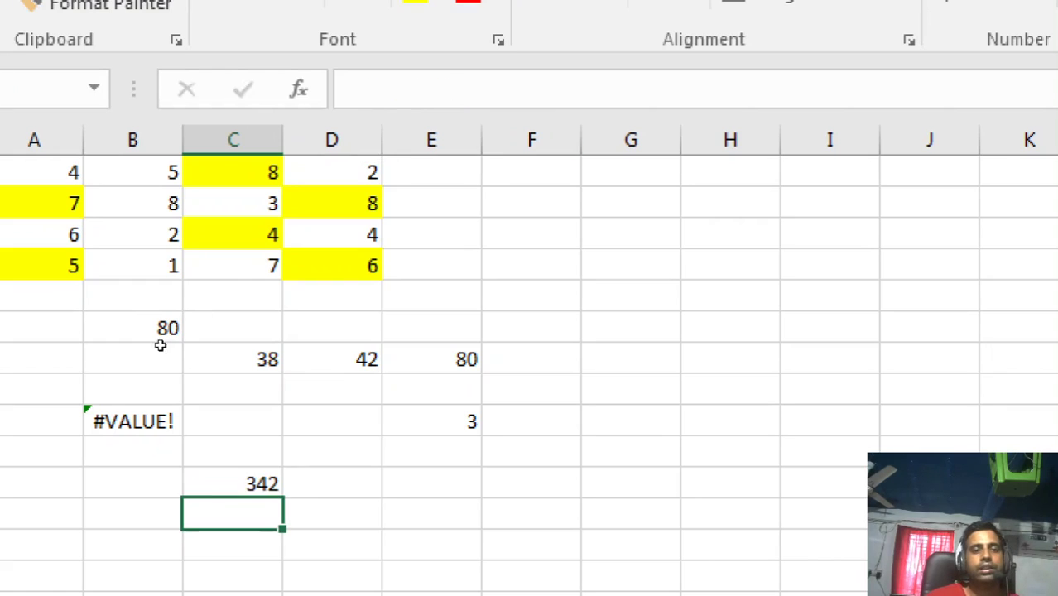
pyautogui.press('Up')
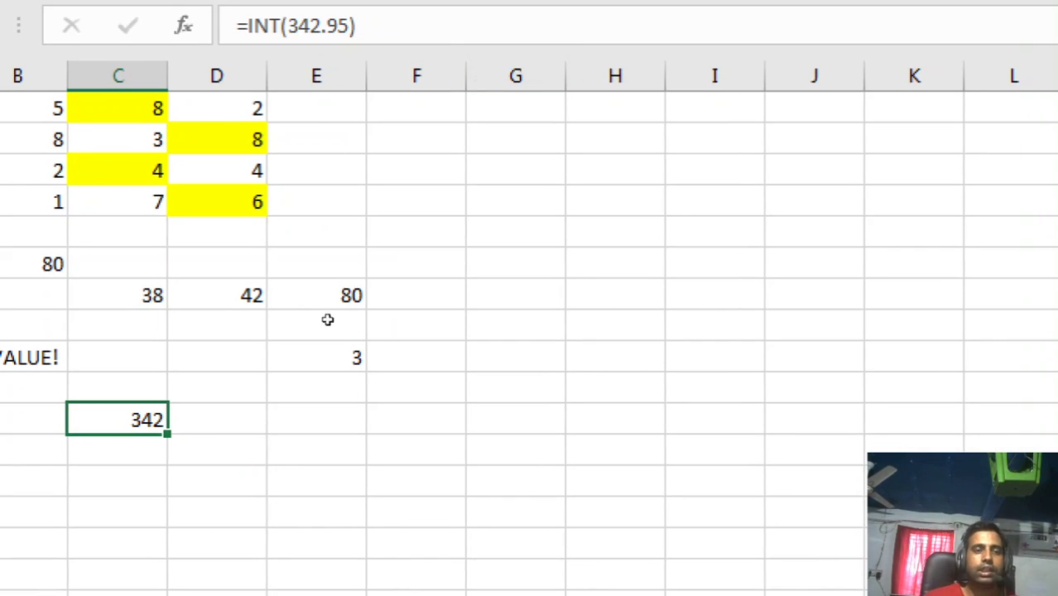
# Switch to the PDF notes and read the ABS function section on the page after the INT function
pyautogui.hotkey('alt', 'Tab')
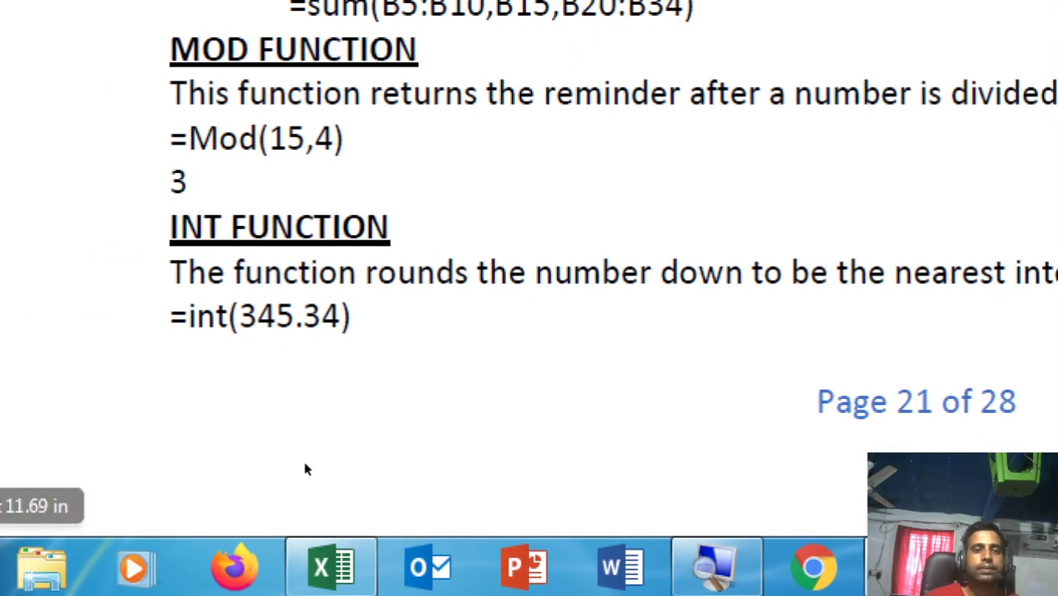
pyautogui.scroll(-10, 306, 470)
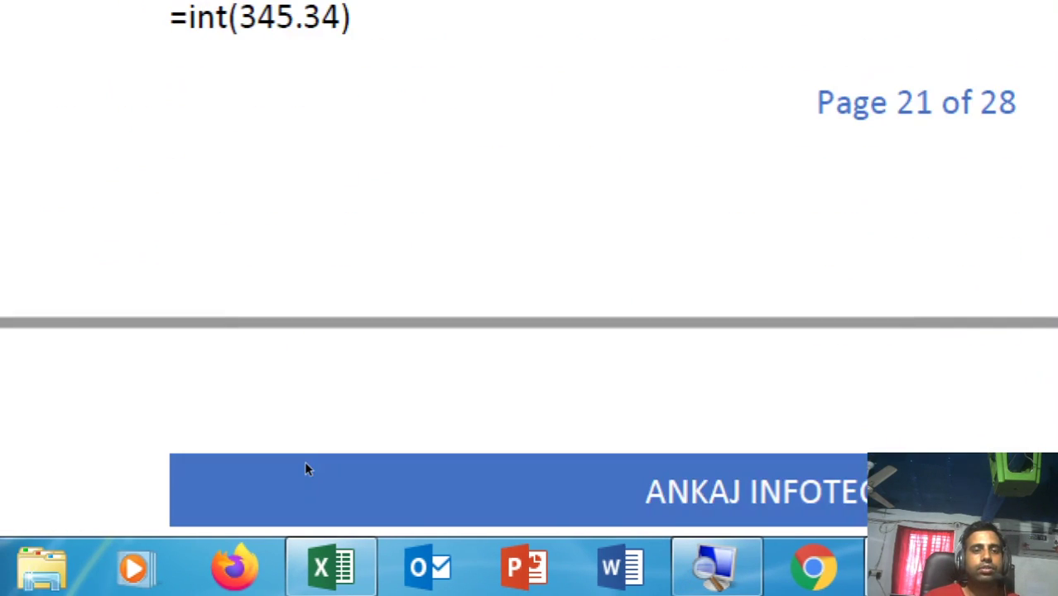
pyautogui.scroll(2, 306, 470)
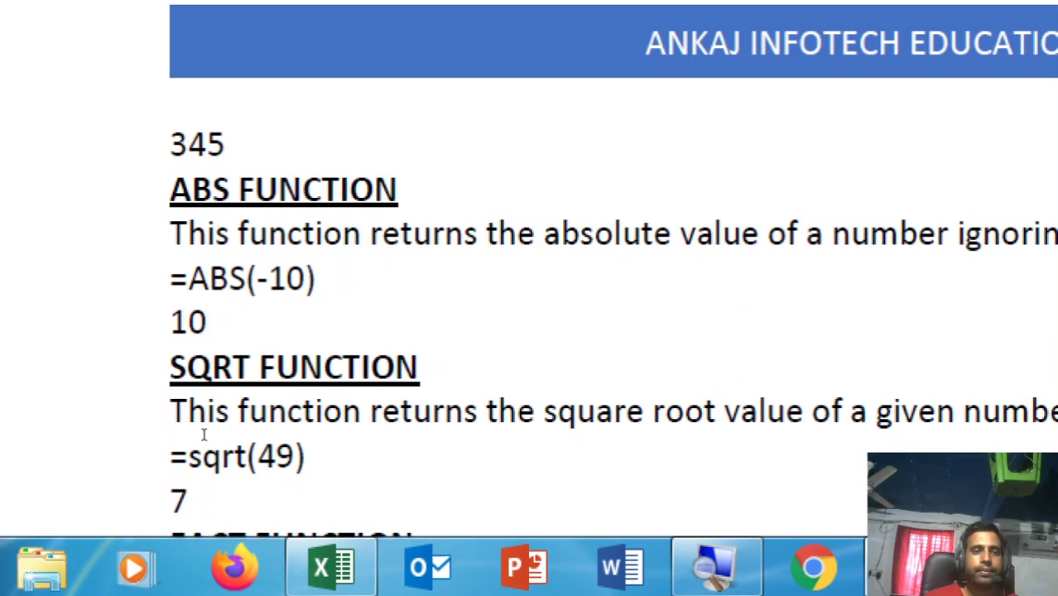
# Return to the Excel workbook and enter =ABS(-95) in cell F2
pyautogui.click(331, 567)
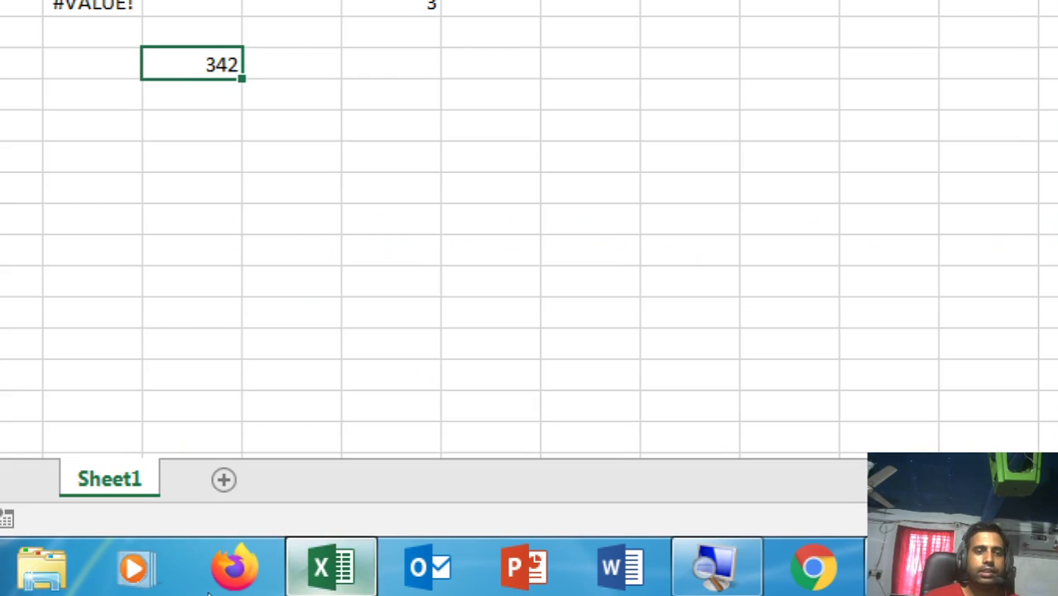
pyautogui.press('Down')
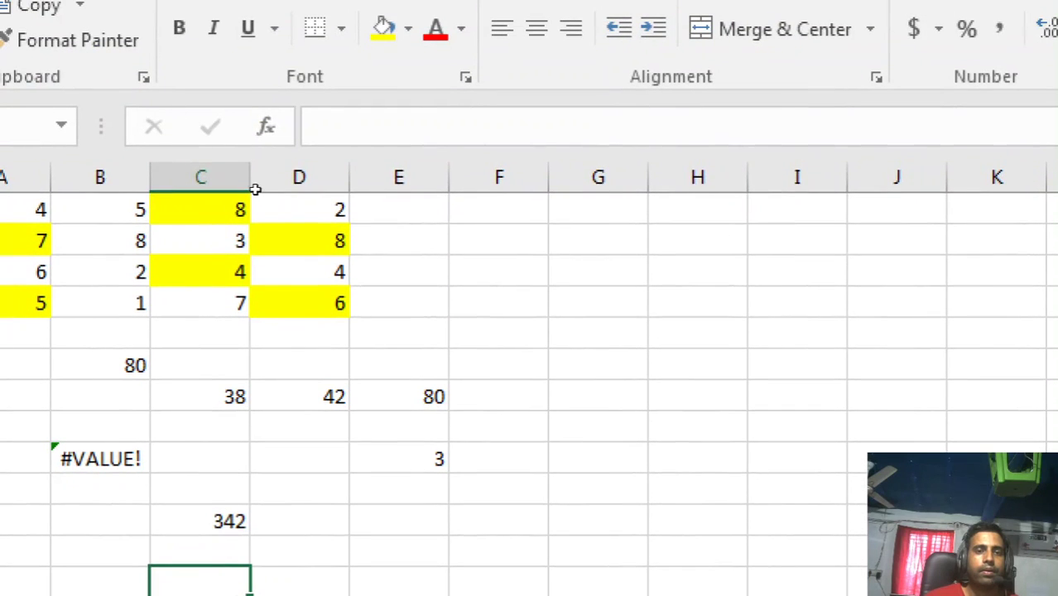
pyautogui.click(393, 75)
pyautogui.press('Right')
pyautogui.write('=abs')
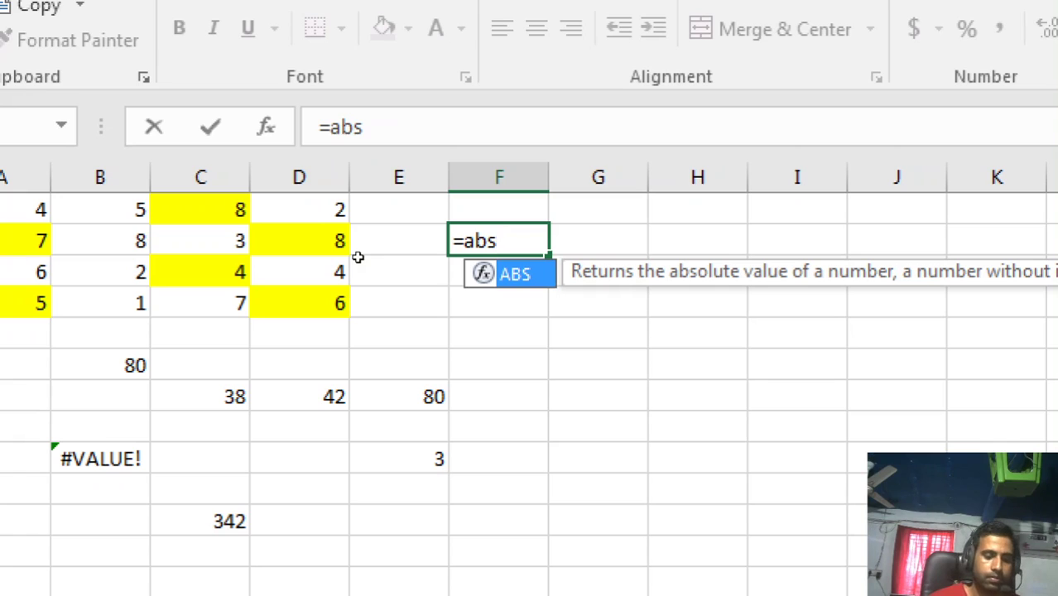
pyautogui.write('(')
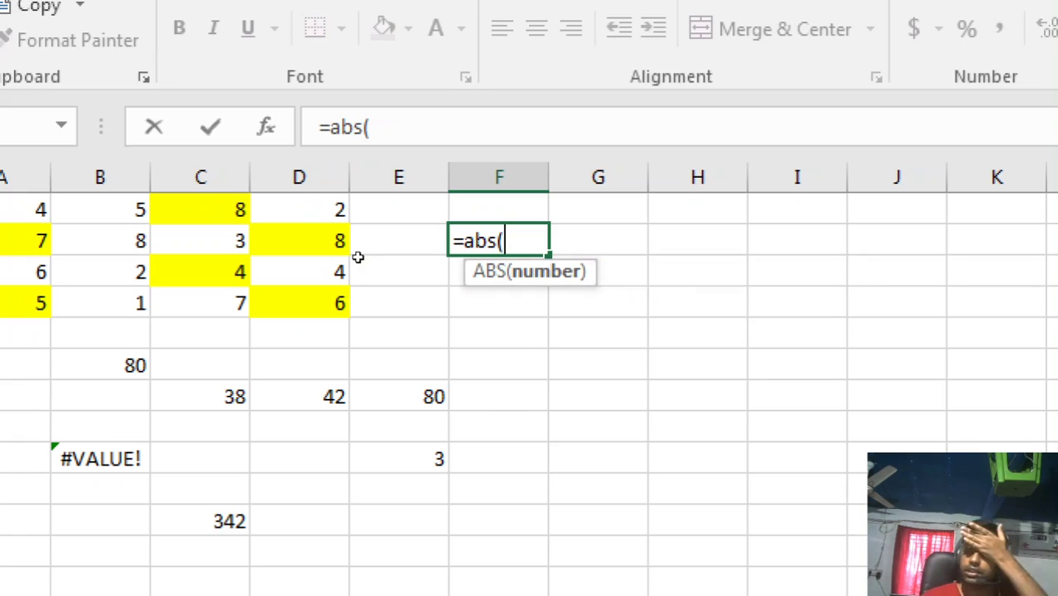
pyautogui.write('-9')
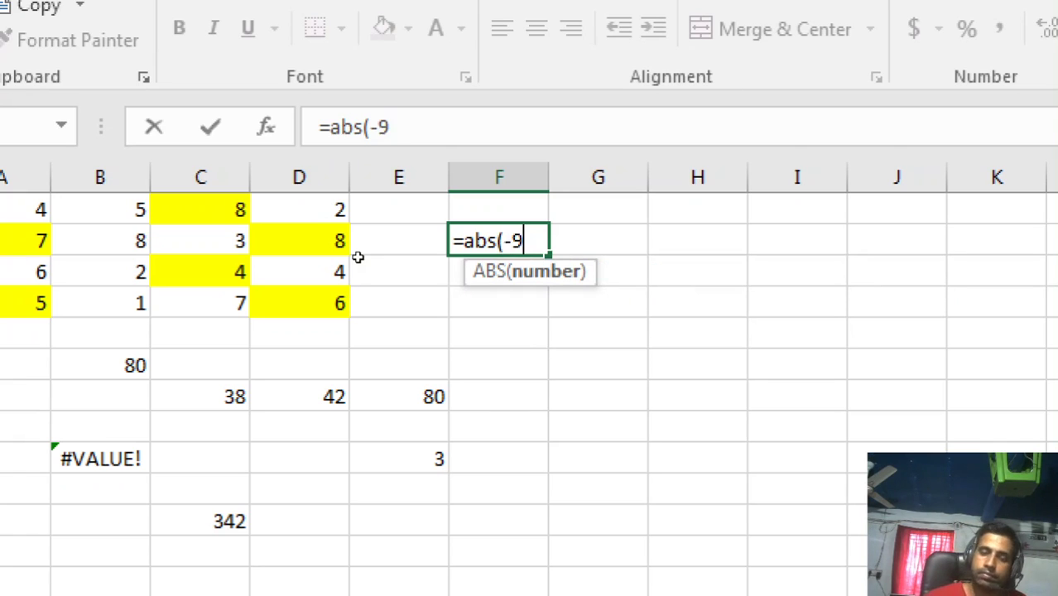
pyautogui.write('5)')
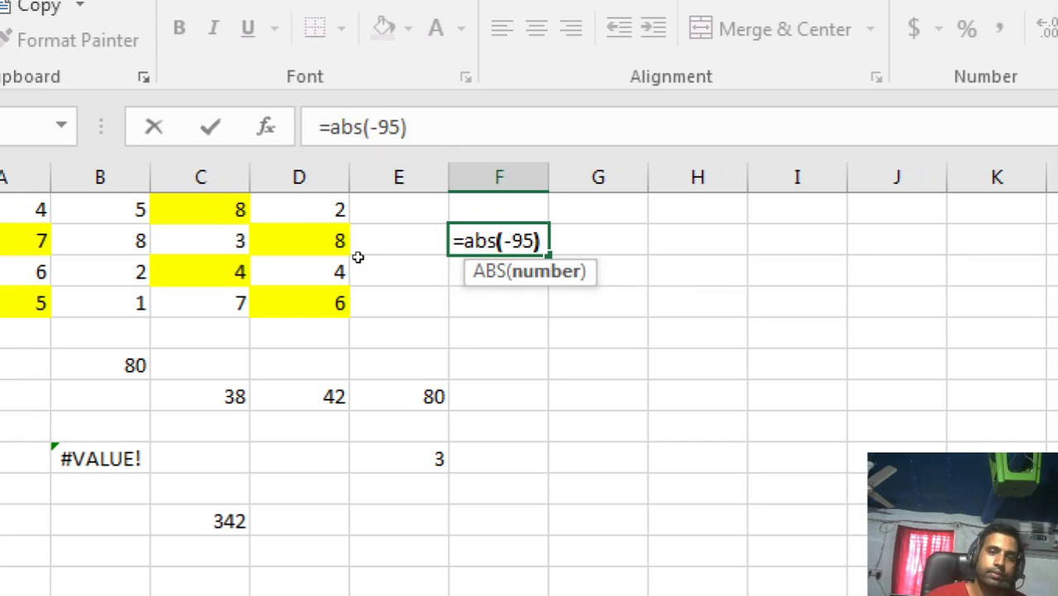
pyautogui.press('Return')
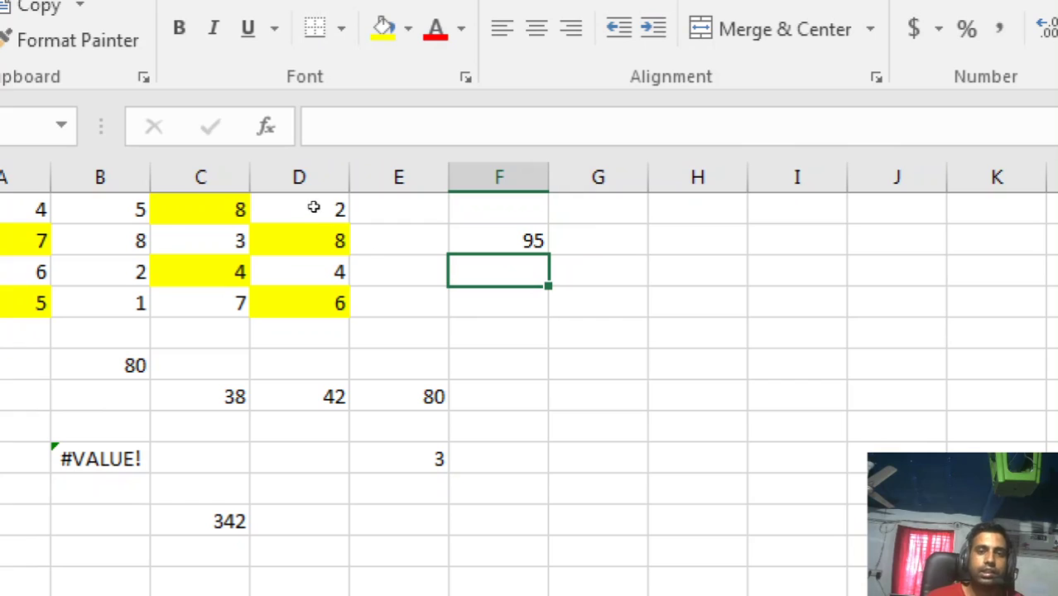
# Enter -96 in cell E2, beside the ABS formula
pyautogui.press('Up')
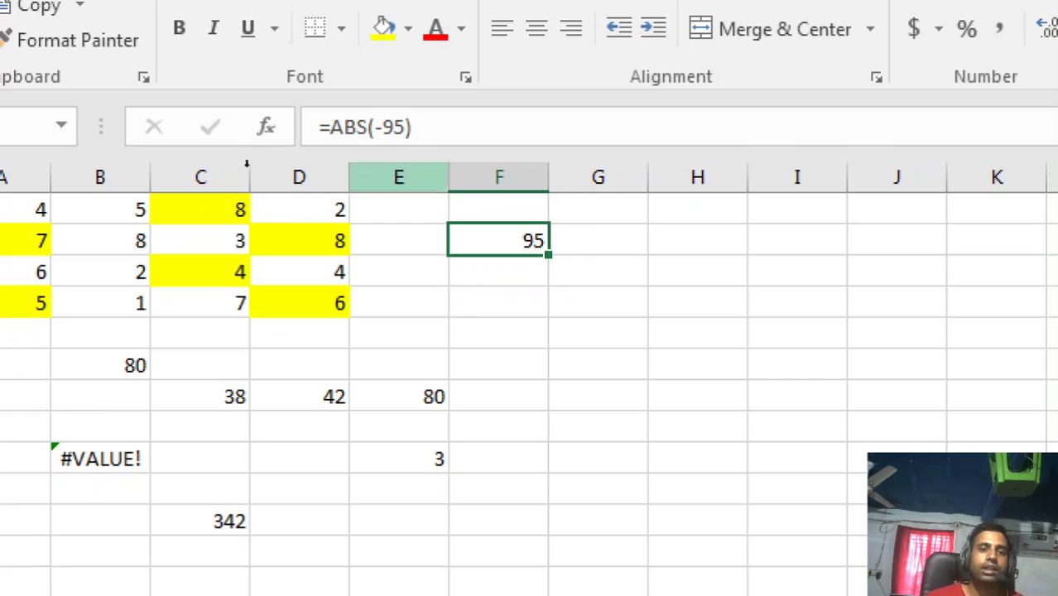
pyautogui.press('Left')
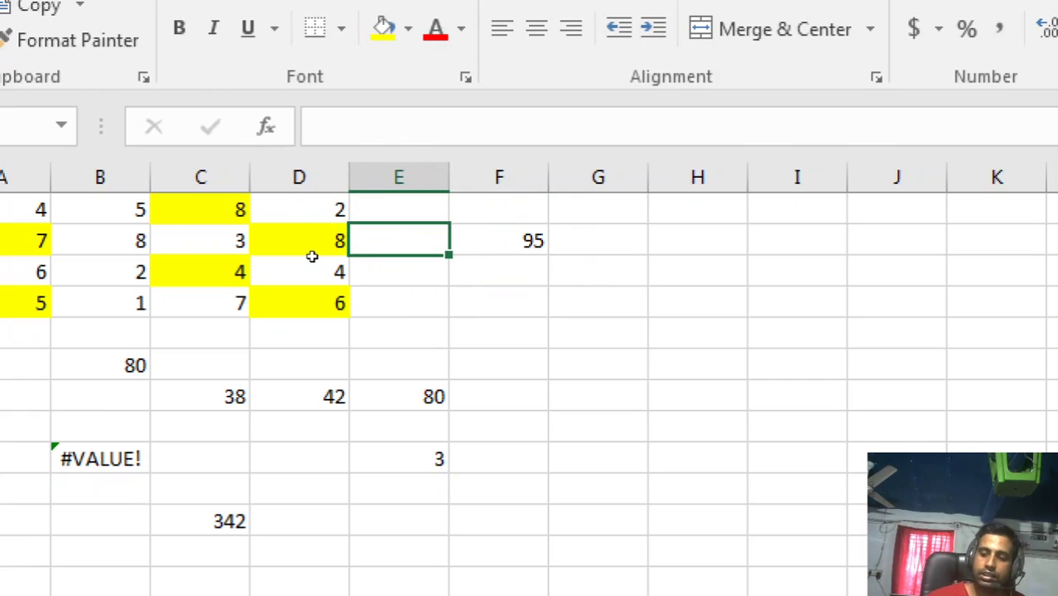
pyautogui.write('-96')
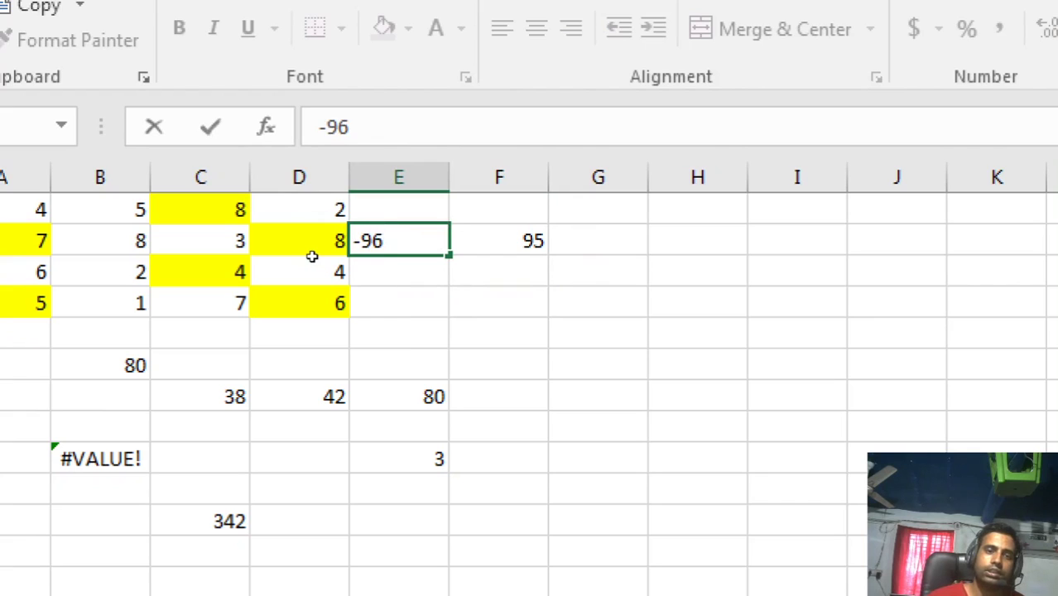
pyautogui.press('Return')
# Replace the typed number in the F2 formula with a reference to E2, making it =ABS(E2)
pyautogui.press('Up')
pyautogui.press('Right')
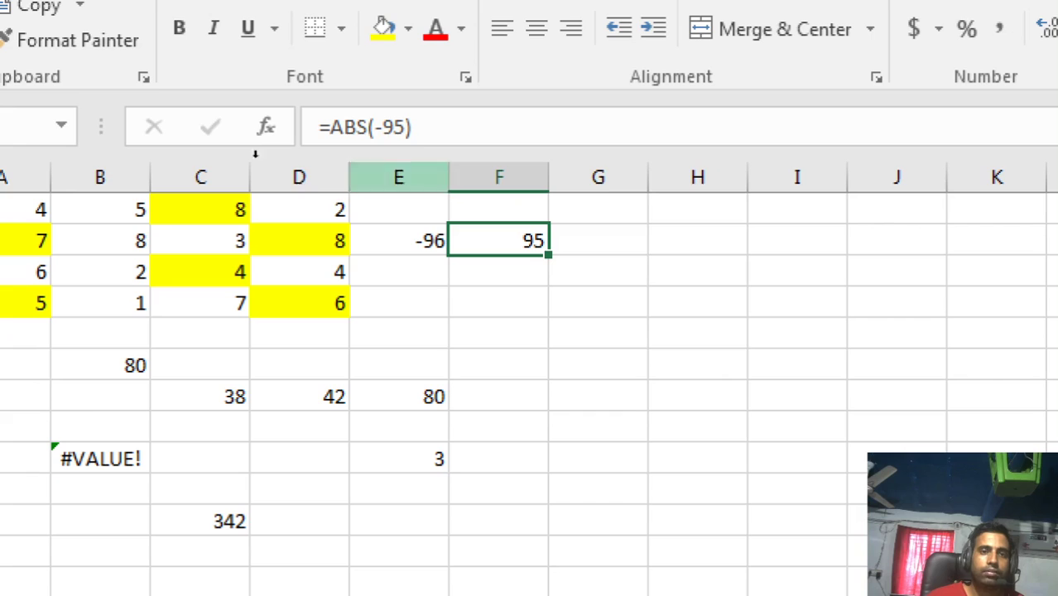
pyautogui.click(418, 126)
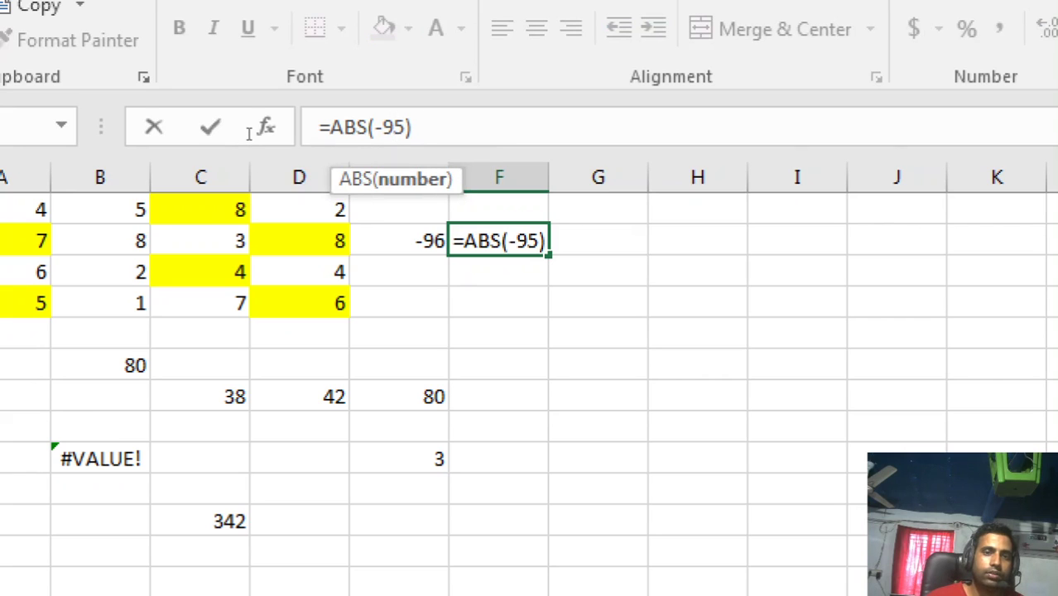
pyautogui.press('Right')
pyautogui.hotkey('shift', 'Left')
pyautogui.hotkey('shift', 'Left')
pyautogui.hotkey('shift', 'Left')
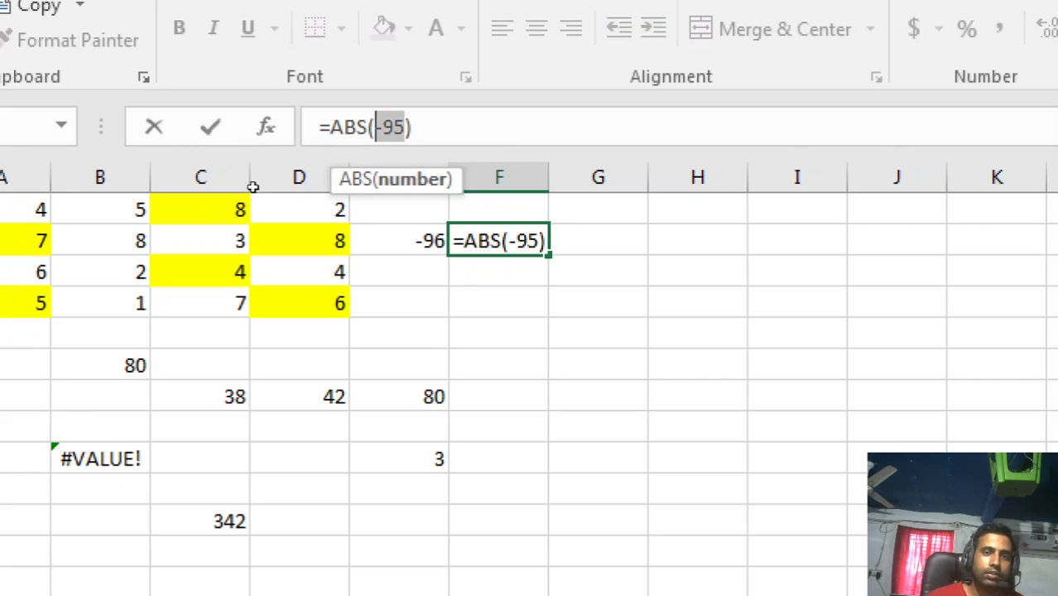
pyautogui.click(358, 231)
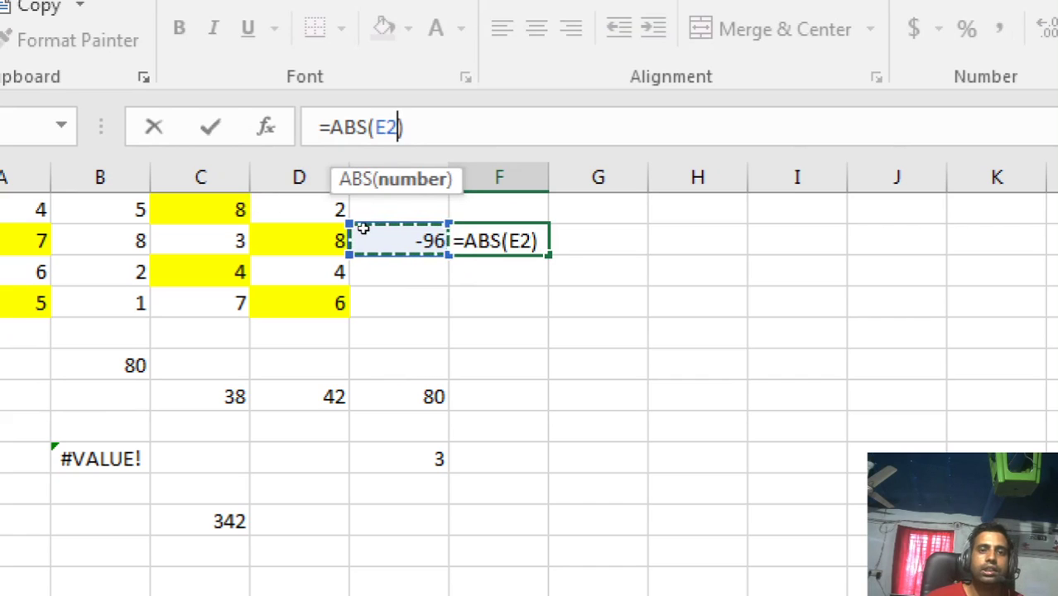
pyautogui.press('Return')
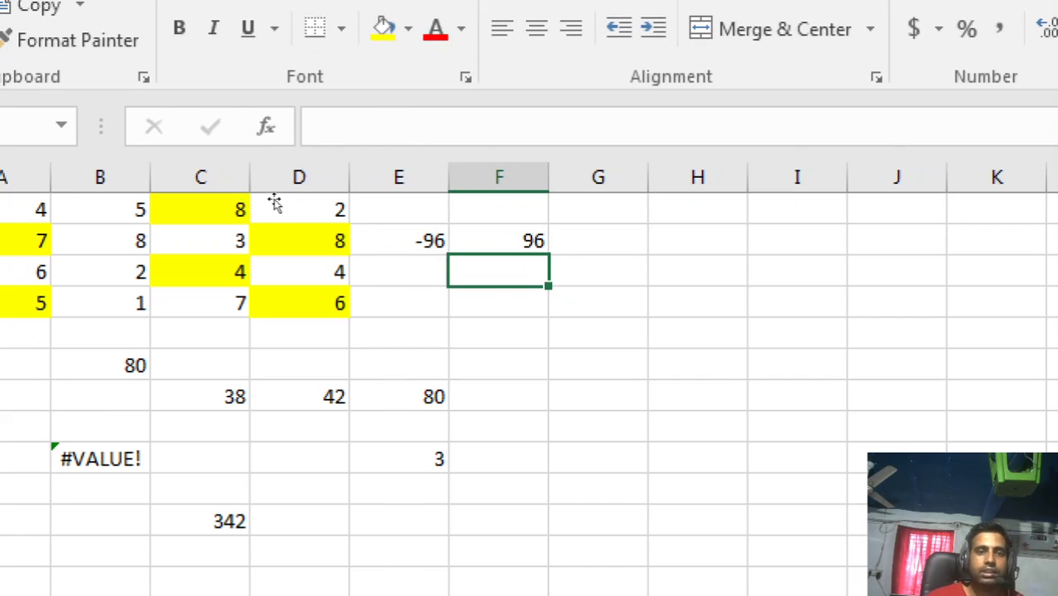
pyautogui.press('Up')
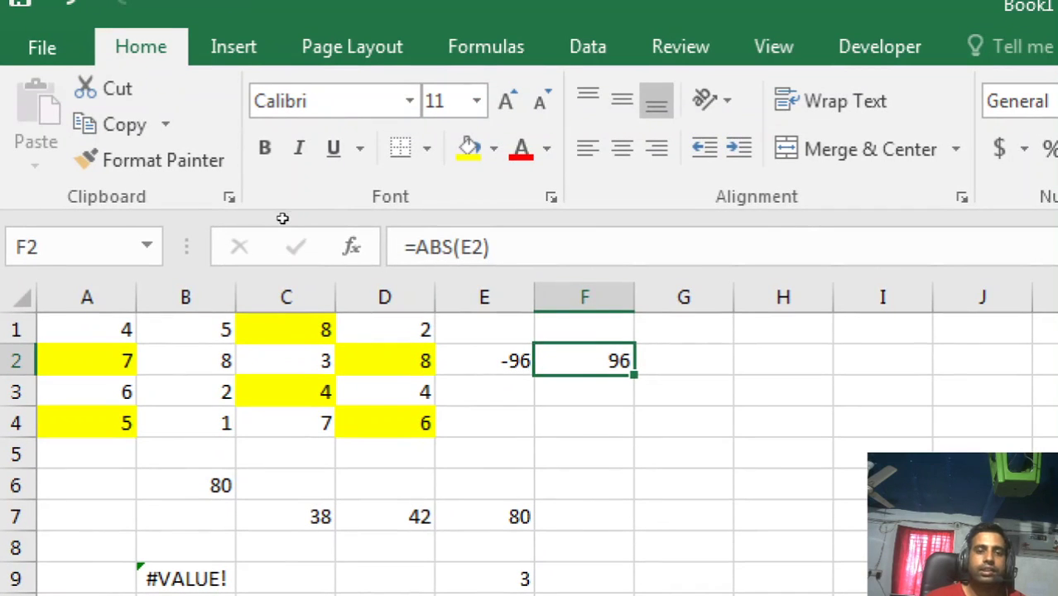
pyautogui.press('Down')
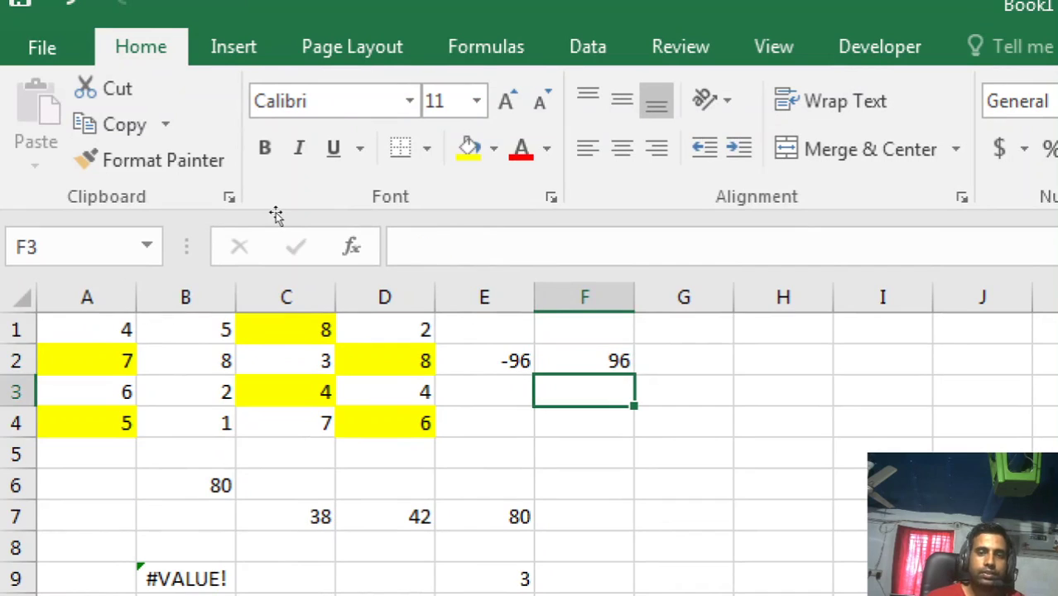
# Enter 49 in cell E3 and the square root formula =SQRT(E3) in cell F3
pyautogui.press('Left')
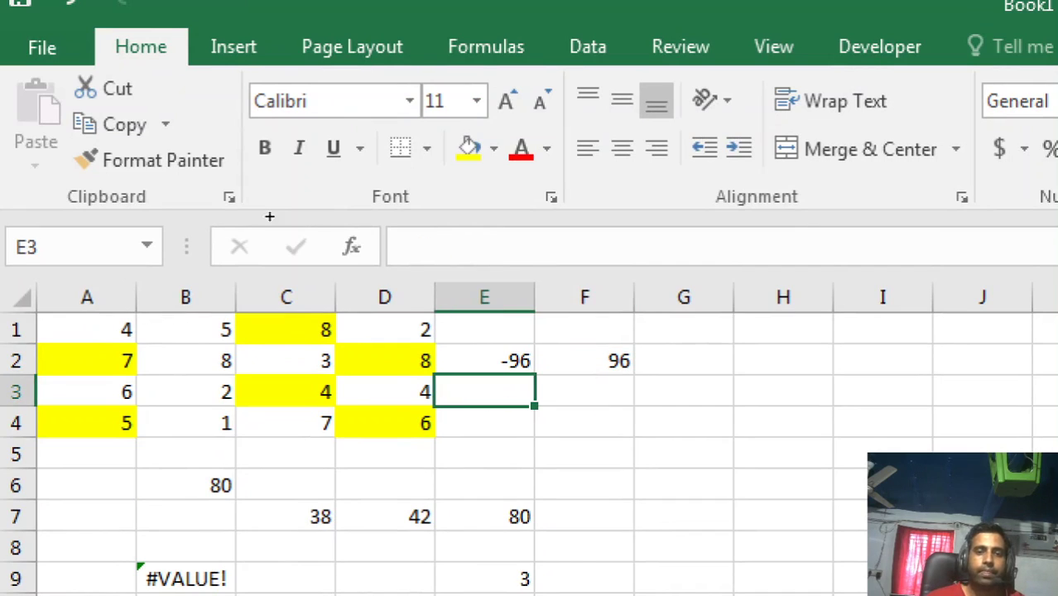
pyautogui.write('49')
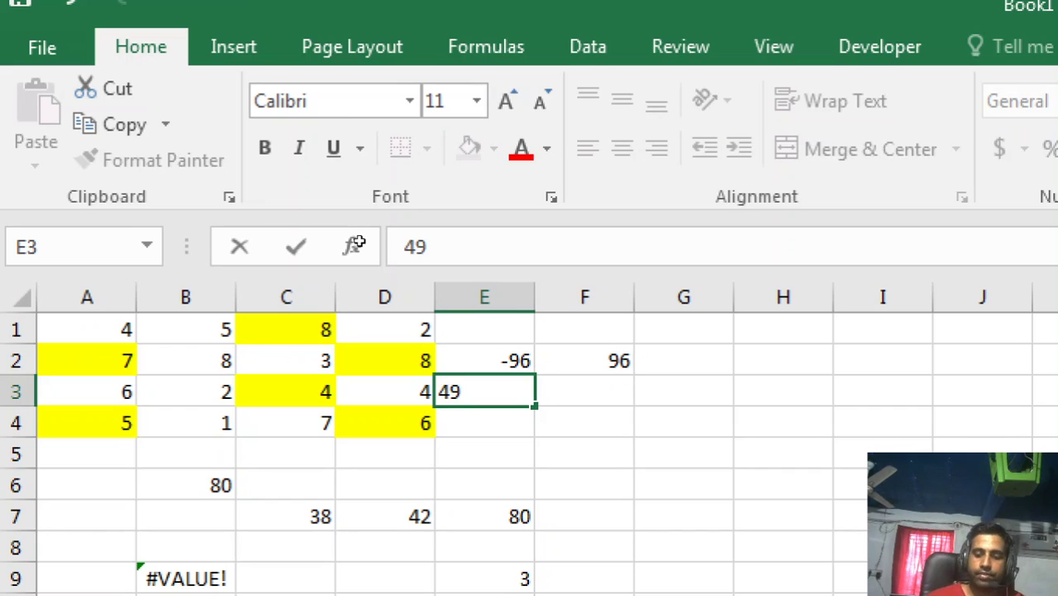
pyautogui.press('Tab')
pyautogui.write('=')
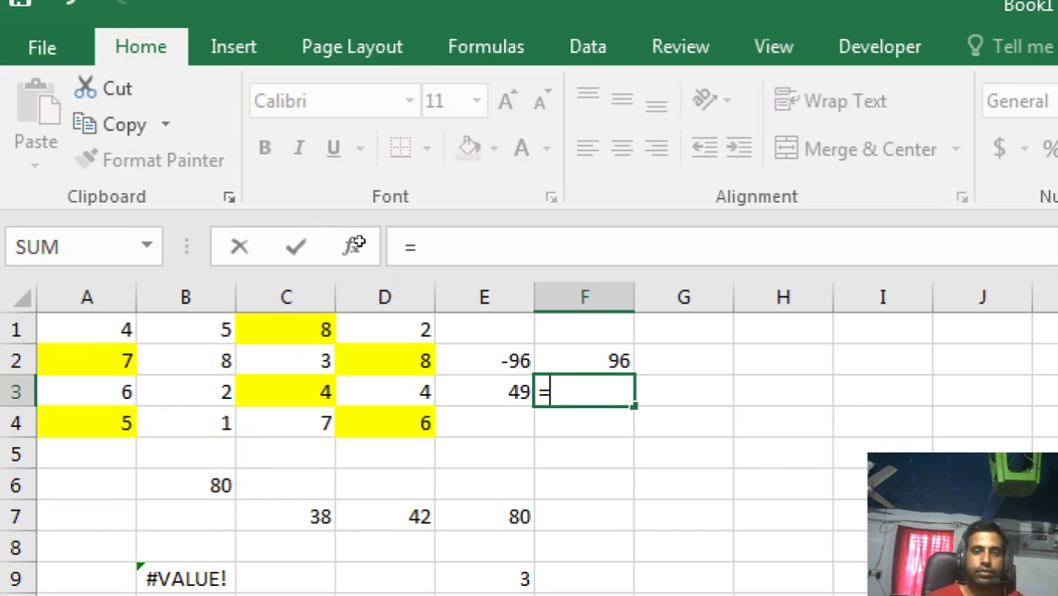
pyautogui.write('sqrt')
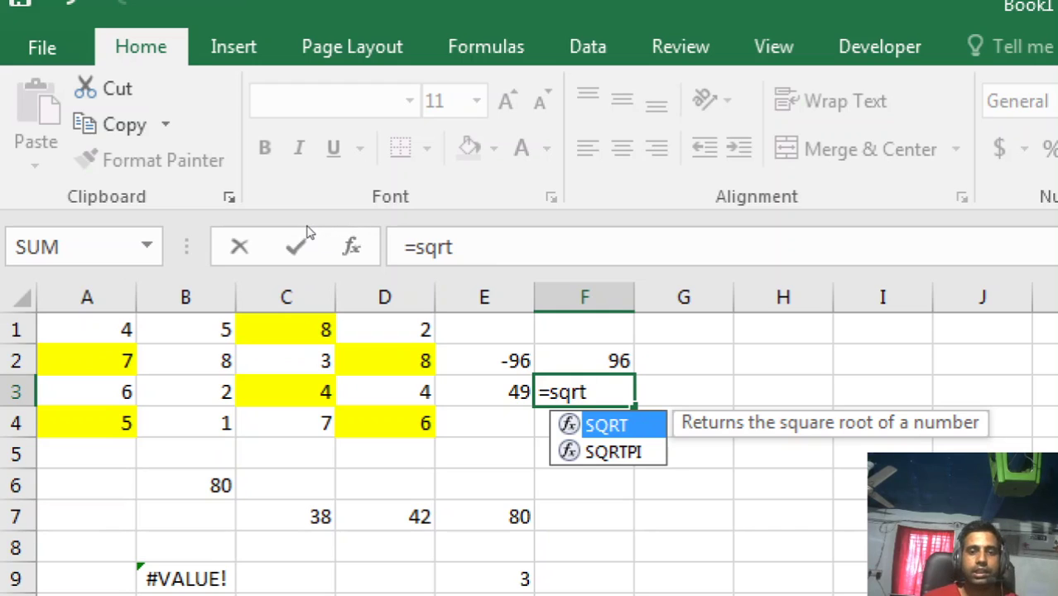
pyautogui.press('Tab')
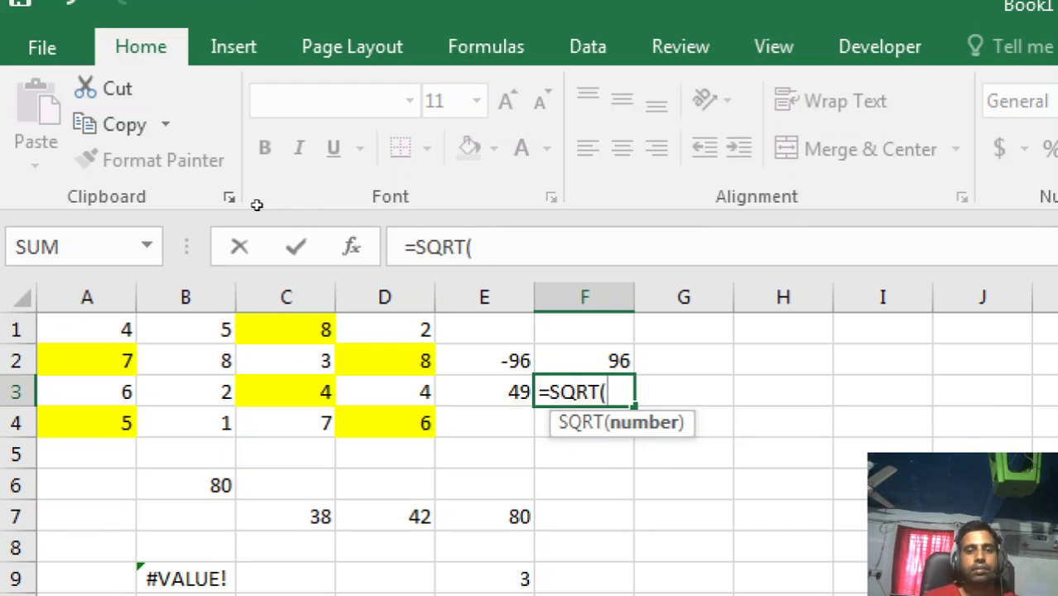
pyautogui.press('Left')
pyautogui.write(')')
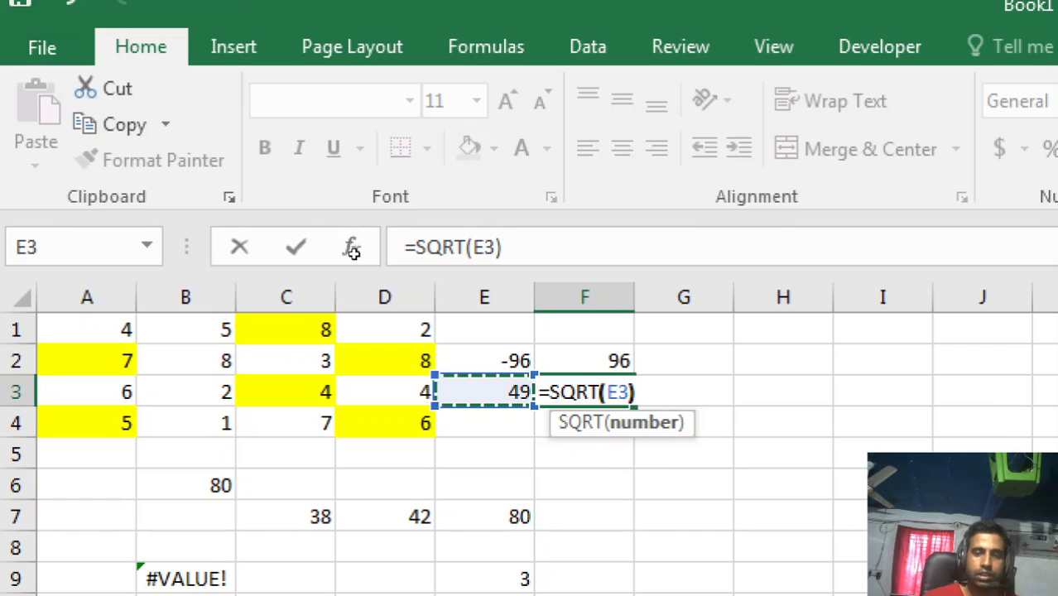
pyautogui.press('Return')
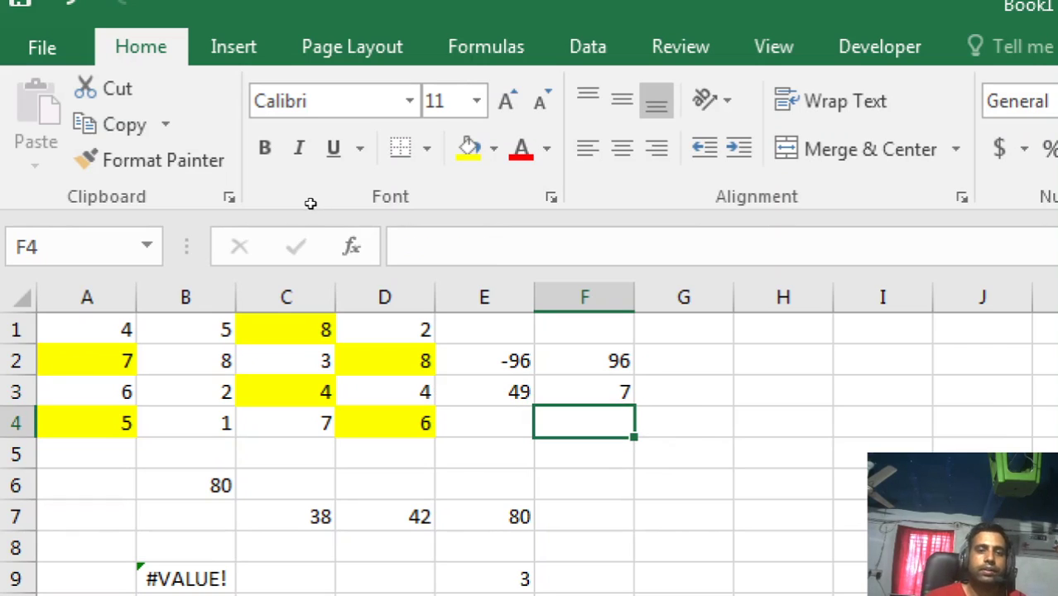
# Change the number in cell E3 to 81 and select the square root formula in F3
pyautogui.press('Up')
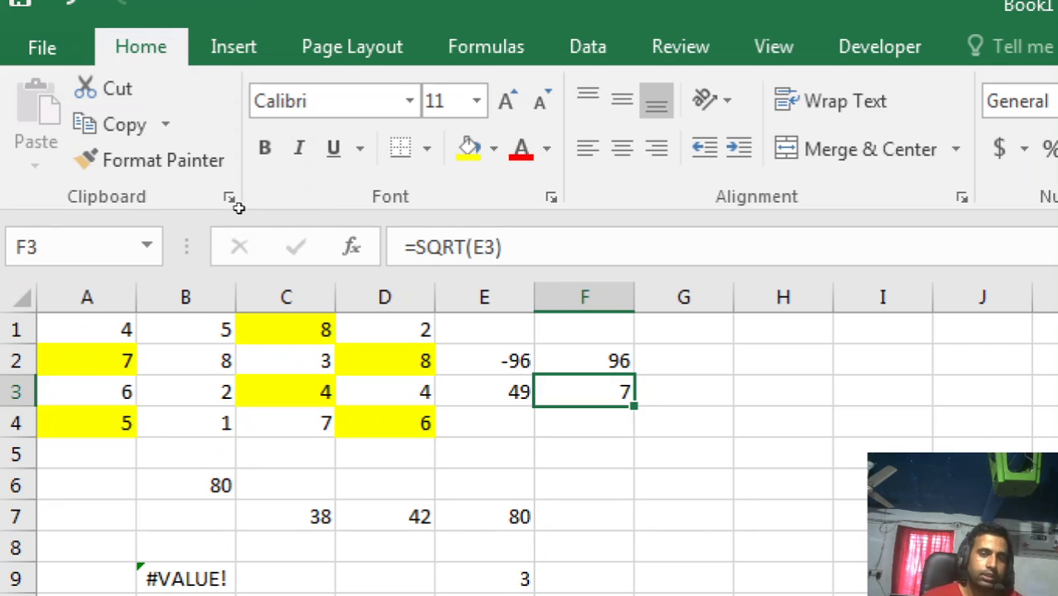
pyautogui.press('Left')
pyautogui.write('8')
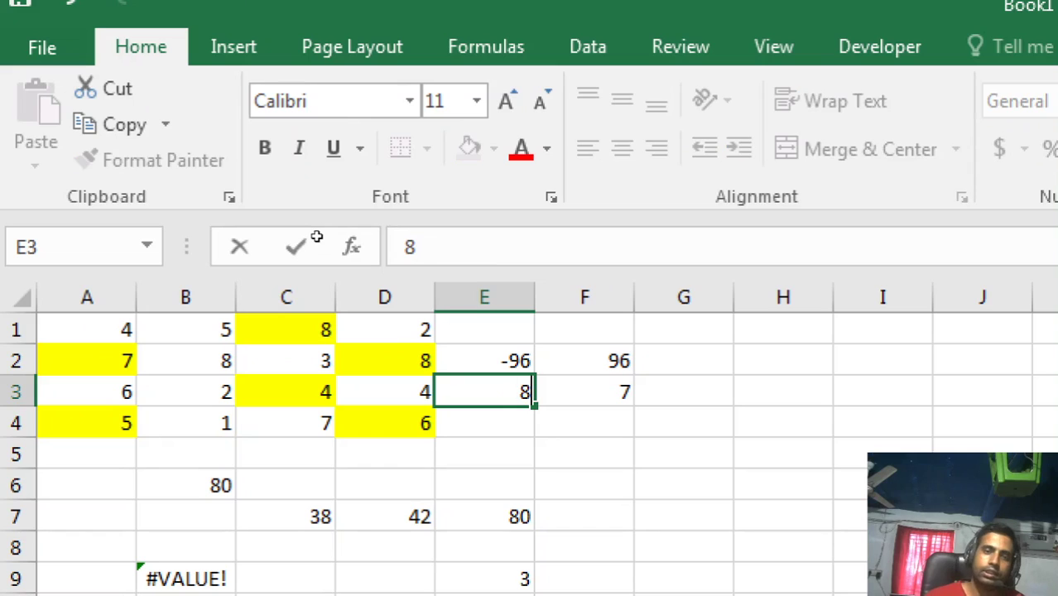
pyautogui.write('1')
pyautogui.press('Return')
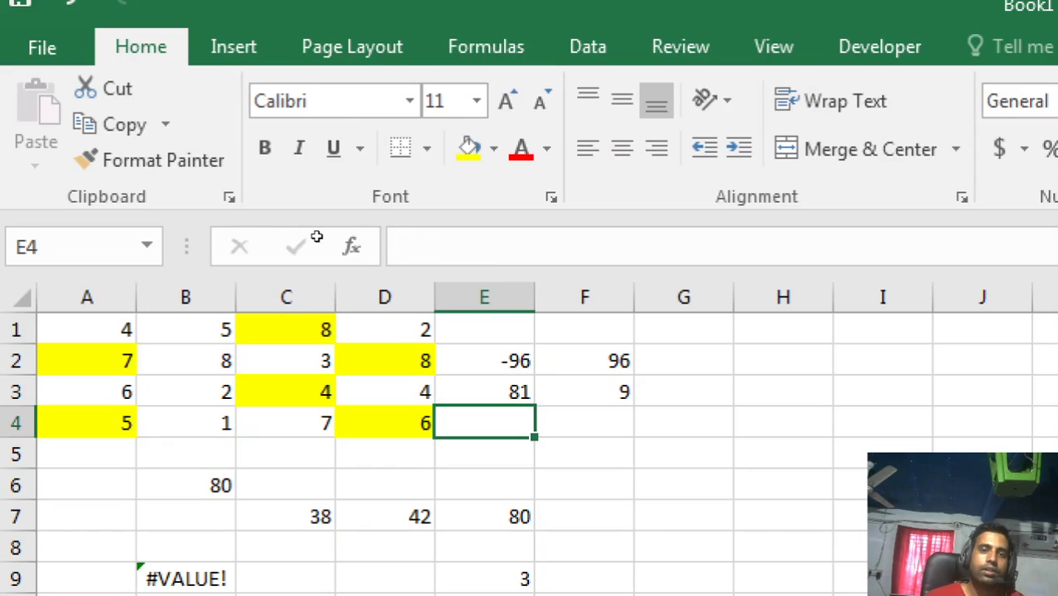
pyautogui.press('Up')
pyautogui.press('Right')
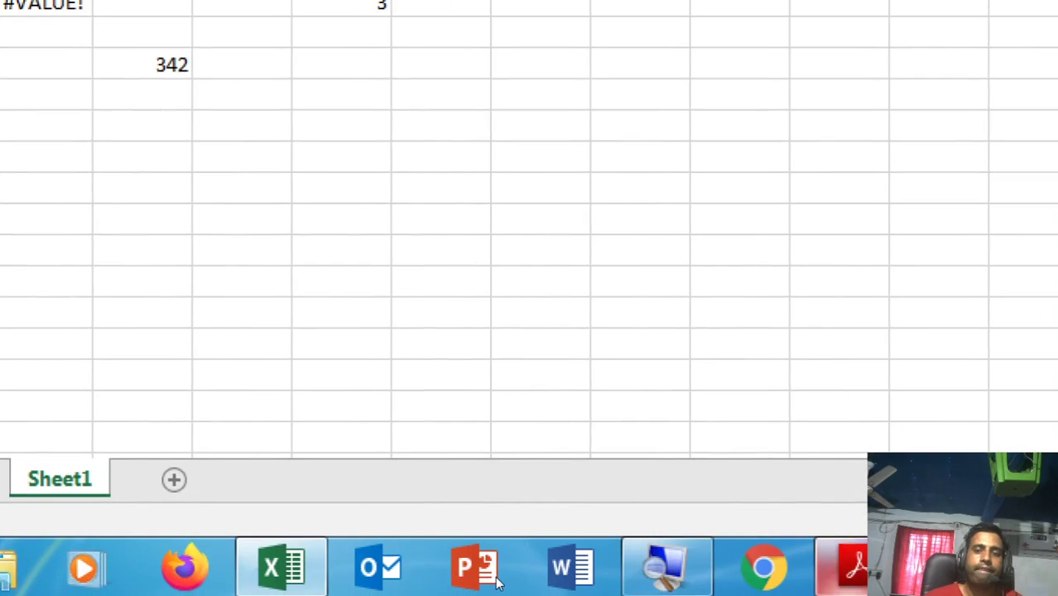
# Switch to the PDF notes and read the FACT function section below the SQRT function
pyautogui.click(499, 583)
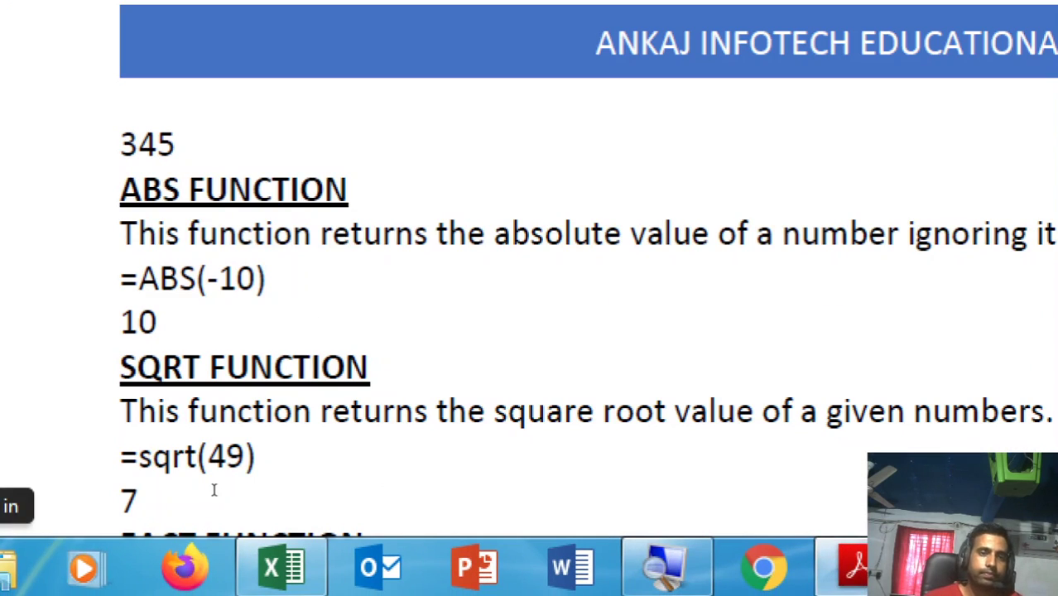
pyautogui.scroll(-3, 212, 490)
pyautogui.scroll(-6, 214, 491)
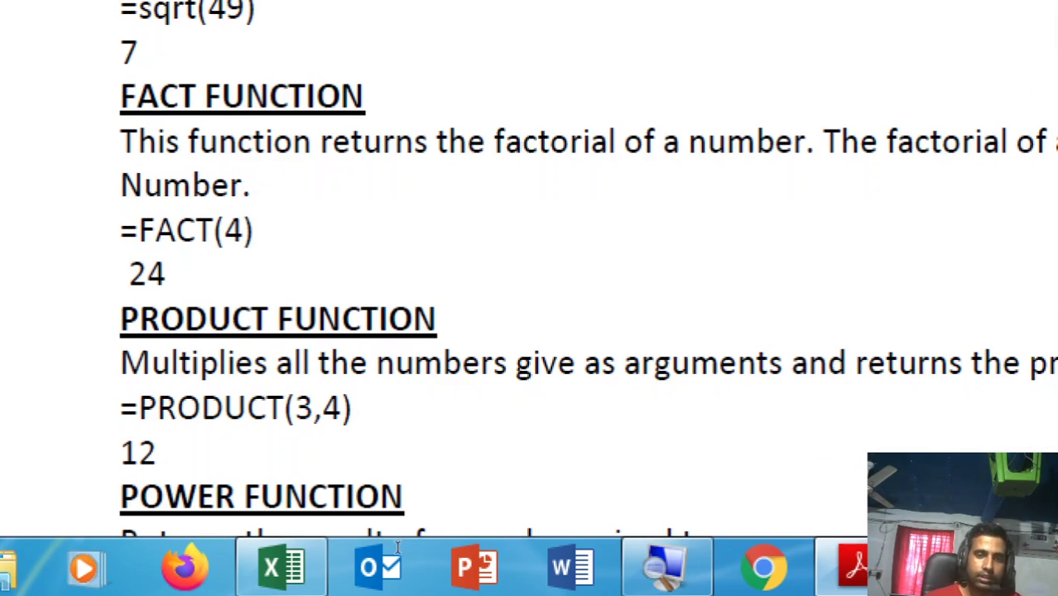
# Return to the Excel workbook and enter the numbers 1, 2, 3 and 4 across cells A5 to D5
pyautogui.click(265, 576)
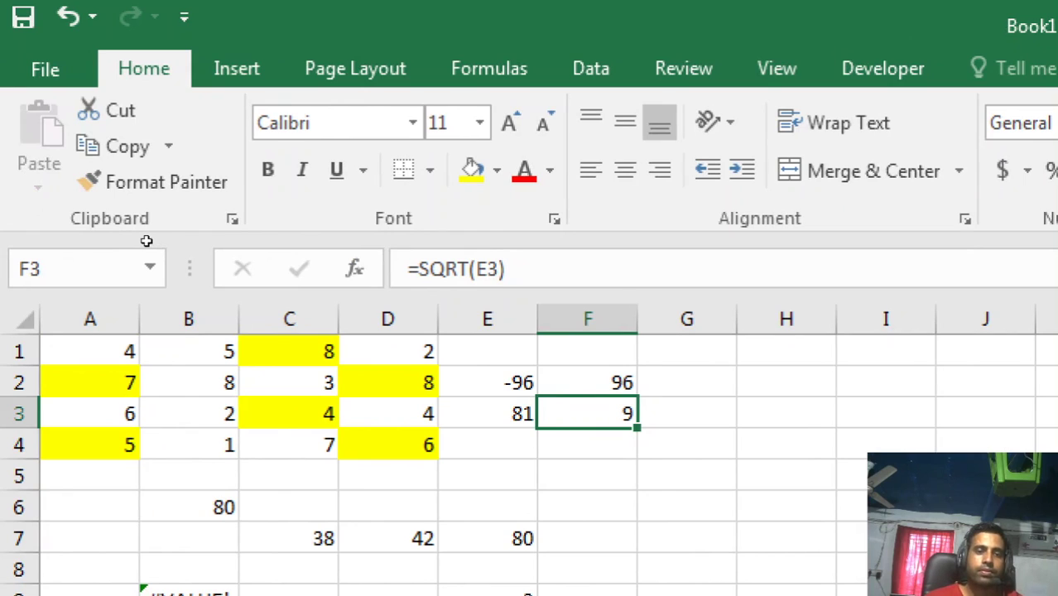
pyautogui.press('Down')
pyautogui.press('Down')
pyautogui.press('Left')
pyautogui.press('Left')
pyautogui.press('Left')
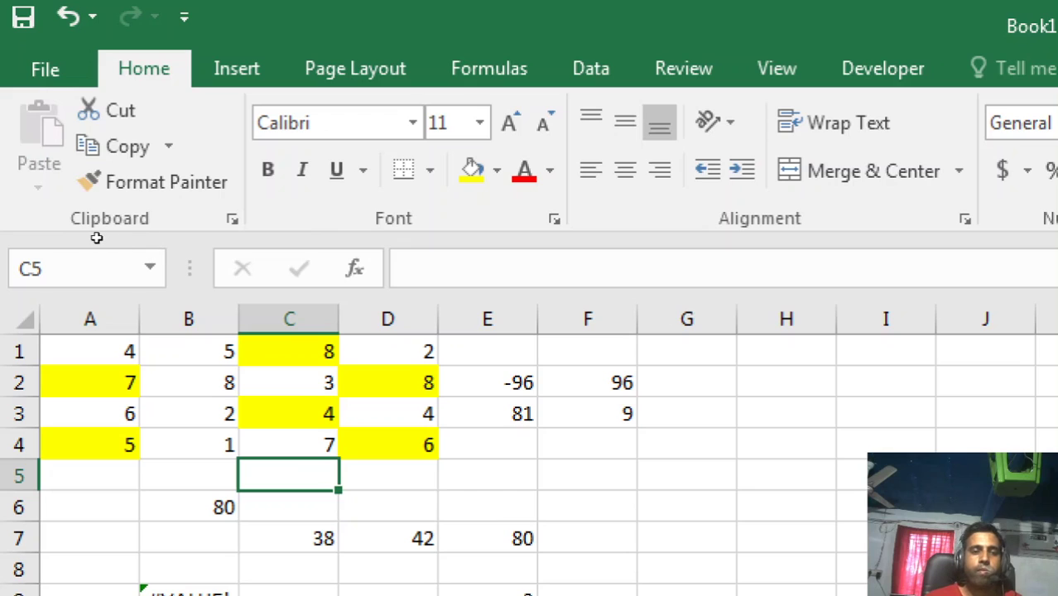
pyautogui.press('Left')
pyautogui.press('Left')
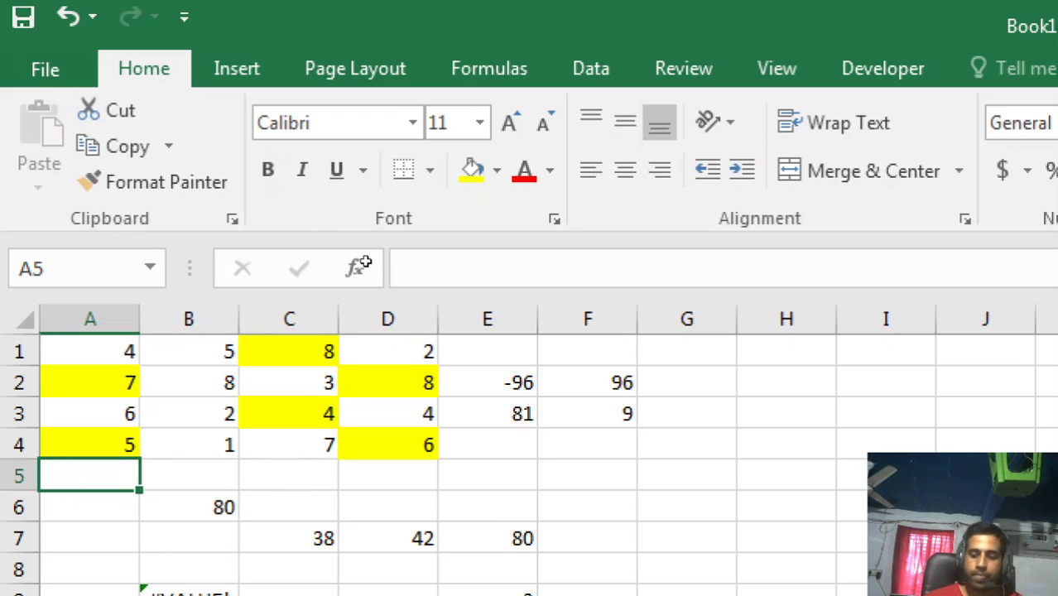
pyautogui.write('1')
pyautogui.press('Tab')
pyautogui.write('2')
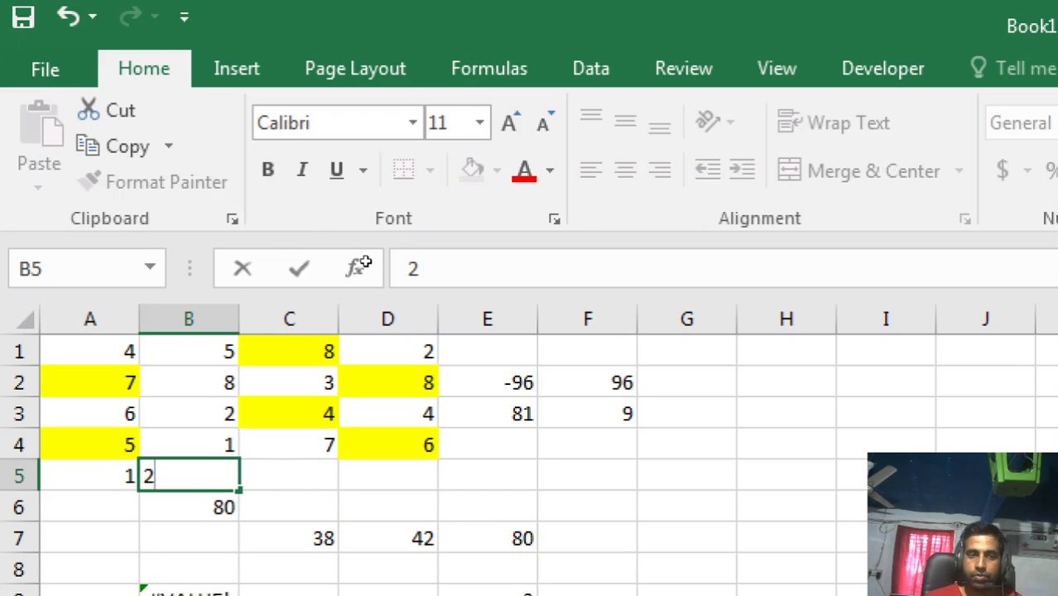
pyautogui.press('Tab')
pyautogui.write('3')
pyautogui.press('Tab')
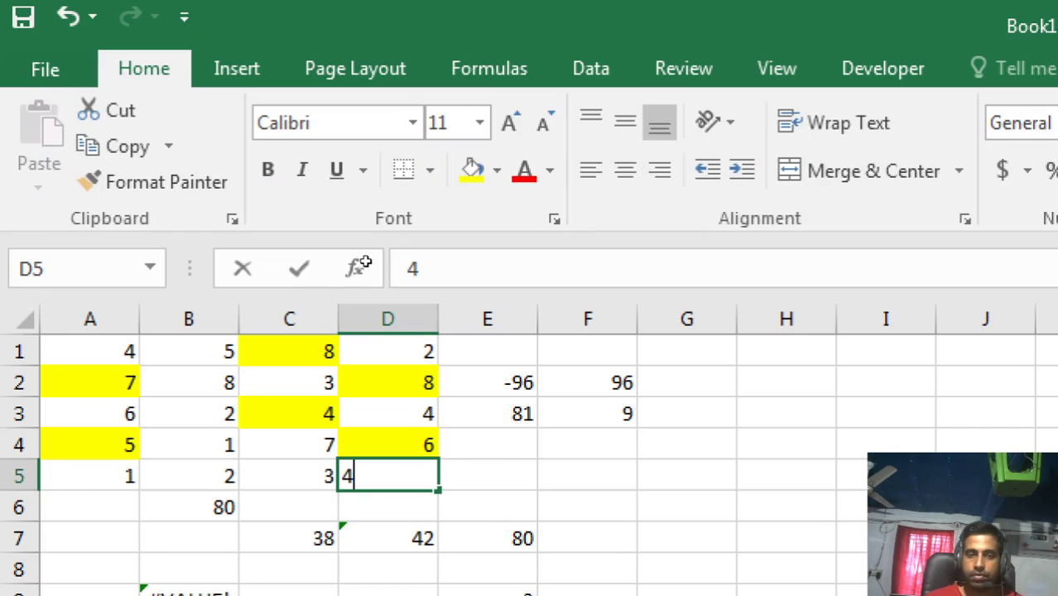
pyautogui.write('4')
pyautogui.press('Tab')
# Enter the factorial formula =FACT(4) in cell F5
pyautogui.press('Tab')
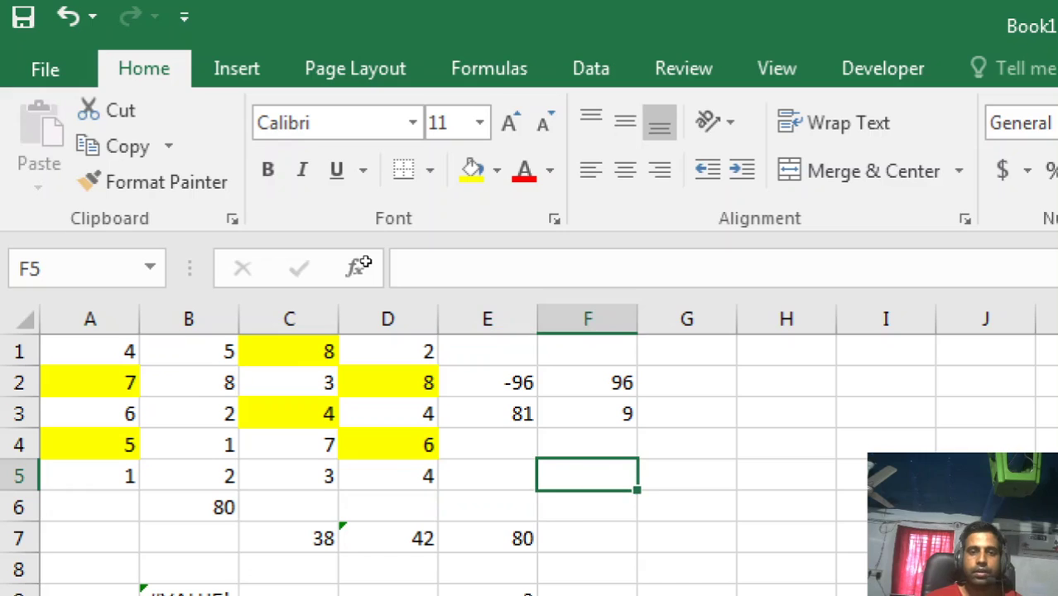
pyautogui.write('=')
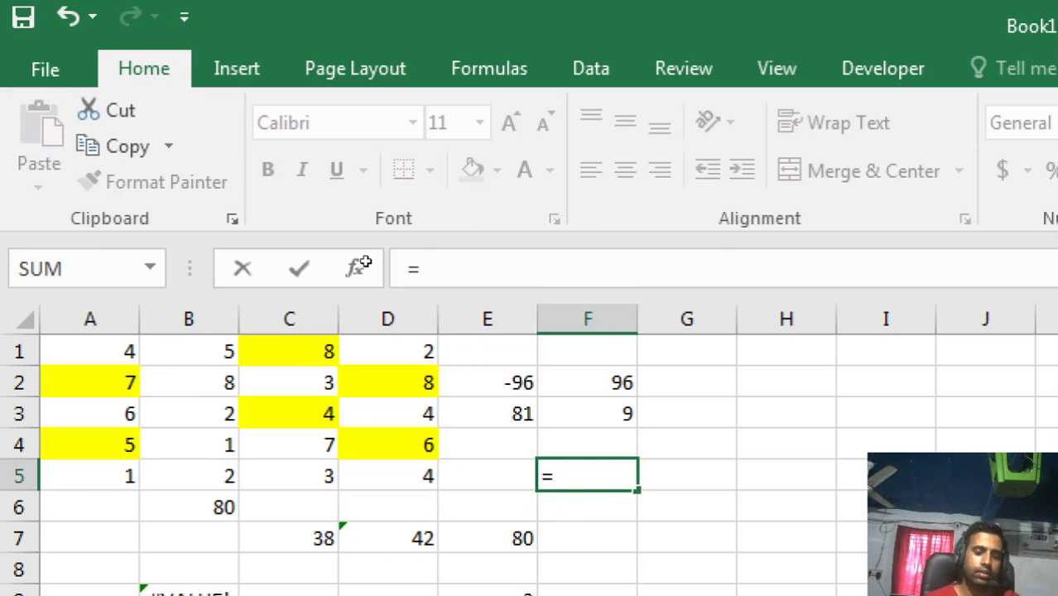
pyautogui.write('fact')
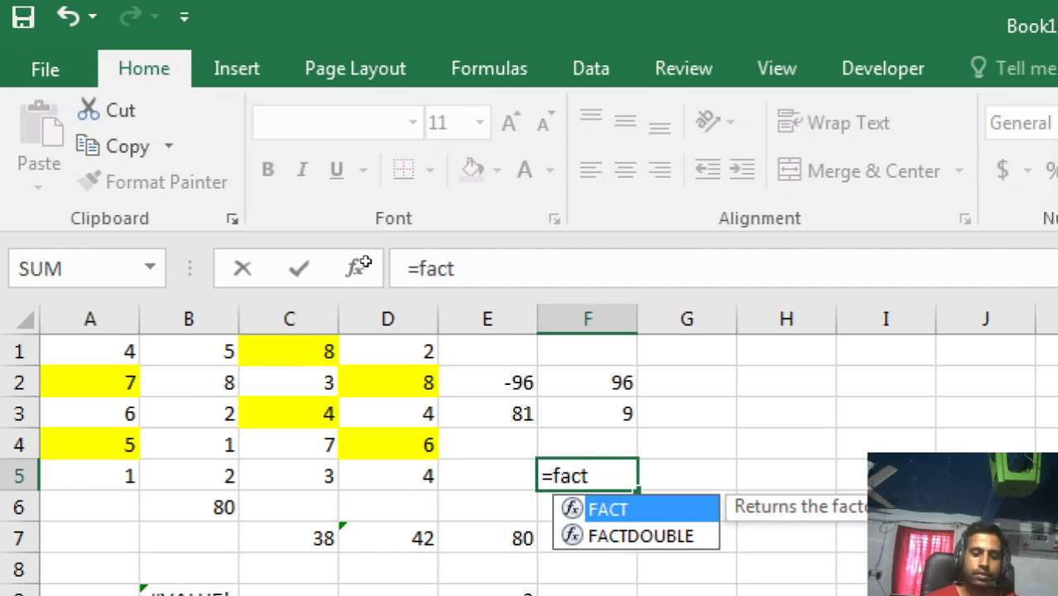
pyautogui.write('(4')
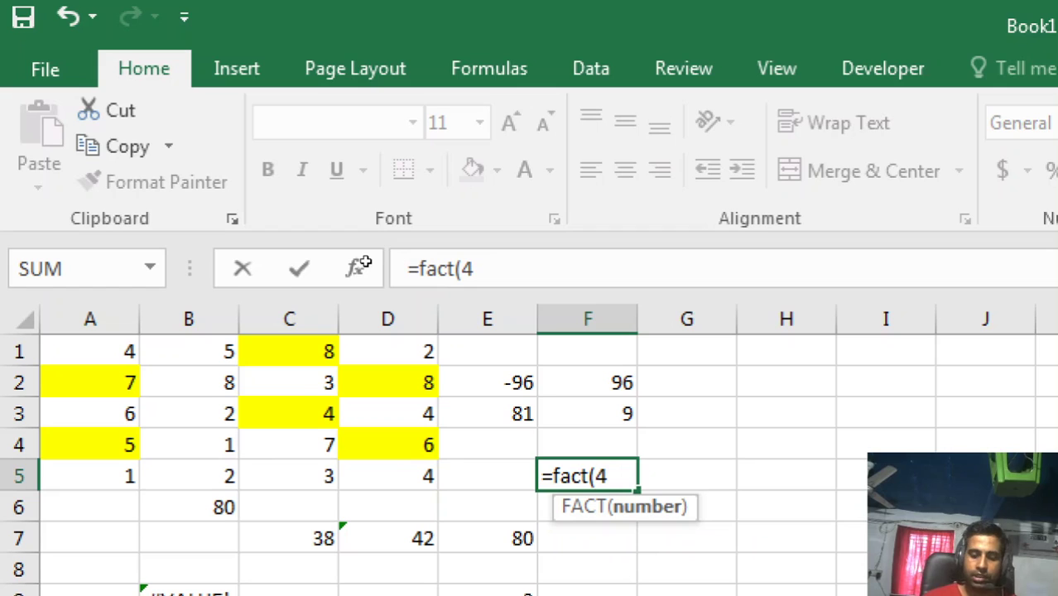
pyautogui.write(')')
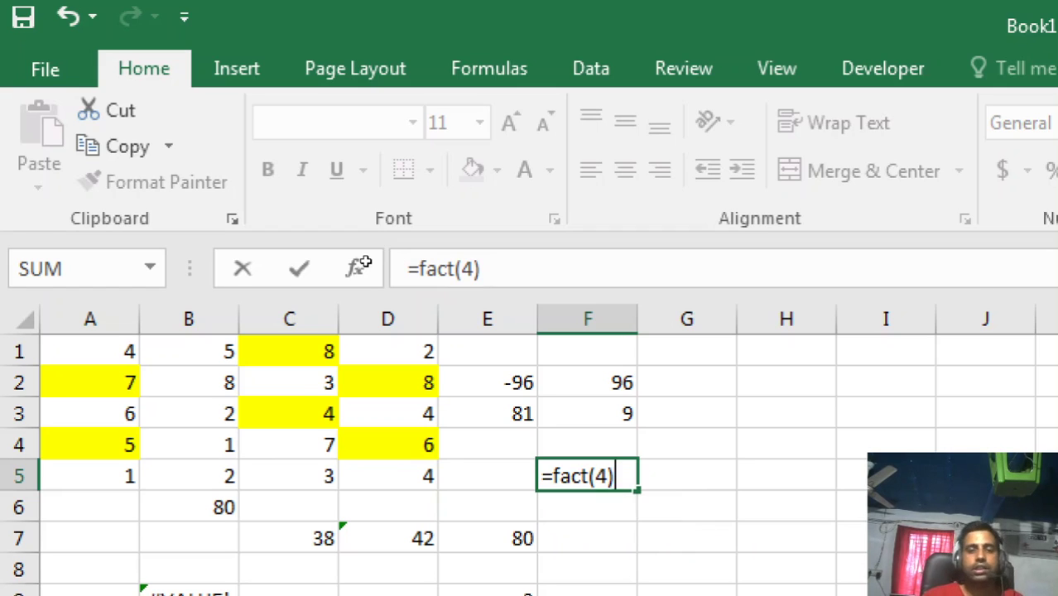
pyautogui.press('Return')
pyautogui.press('Up')
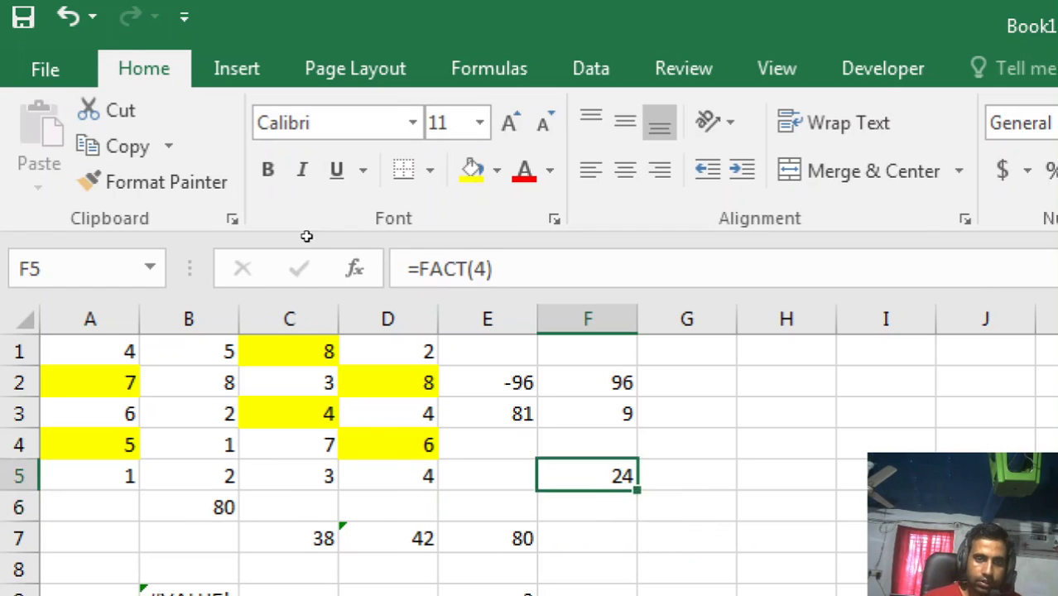
# Insert an automatic sum of the row in cell E5 as =SUM(A5:D5)
pyautogui.press('Left')
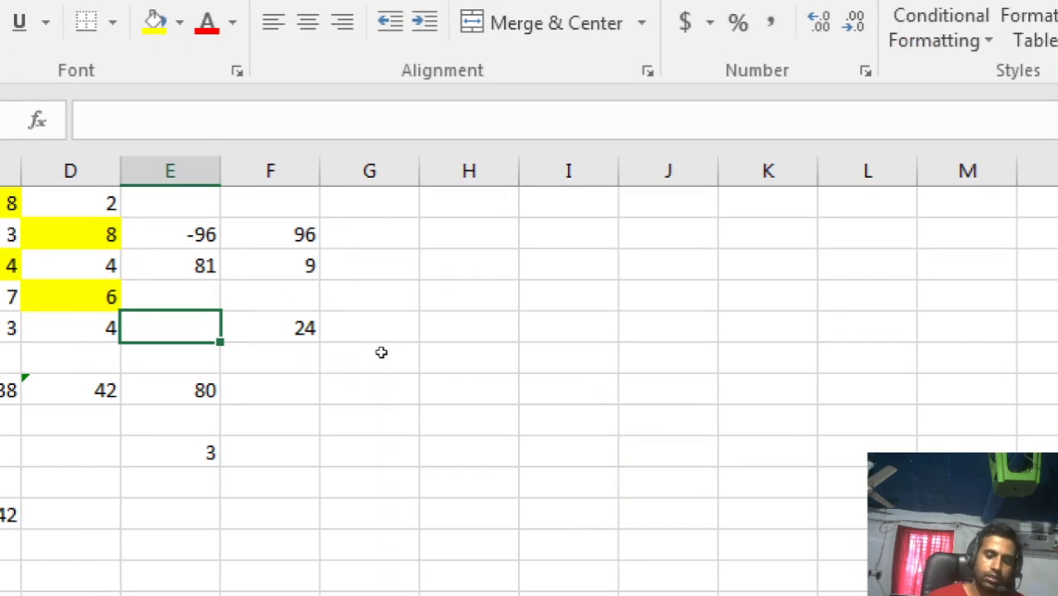
pyautogui.hotkey('alt', '=')
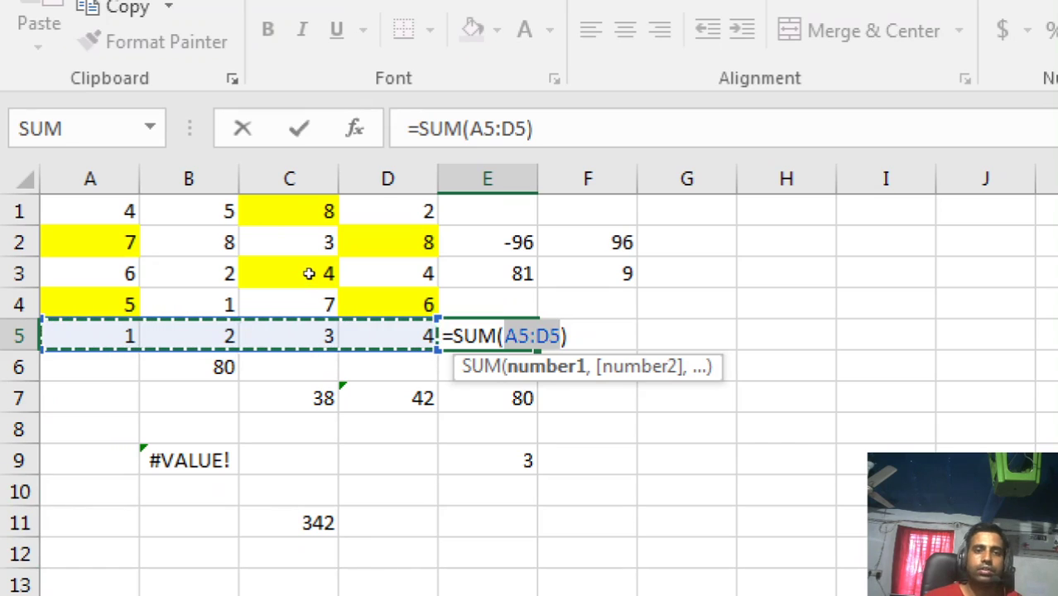
pyautogui.press('Return')
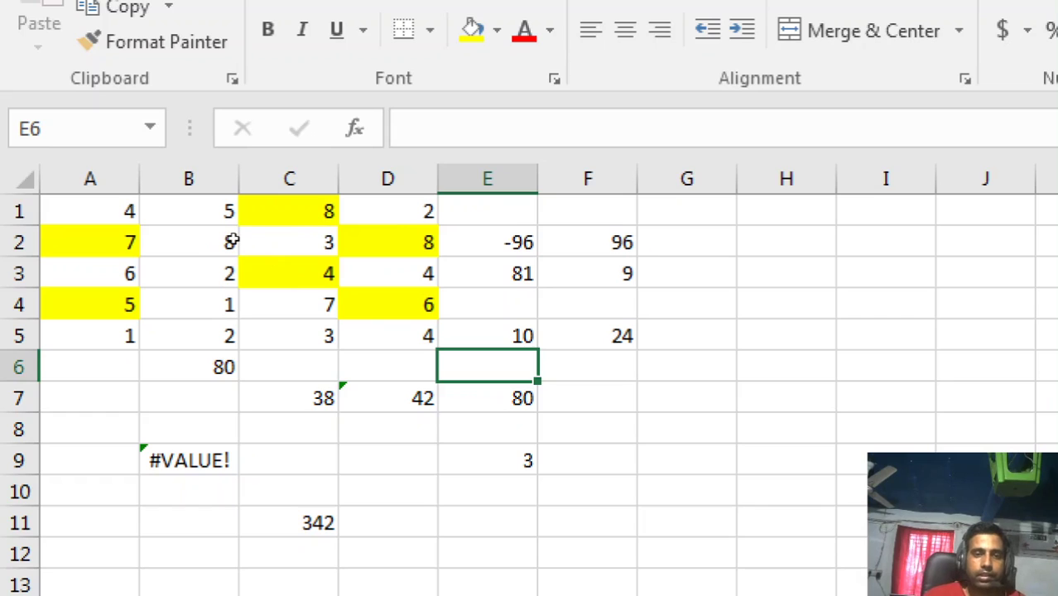
# Replace the SUM function in the E5 formula with PRODUCT, making it =PRODUCT(A5:D5)
pyautogui.press('Up')
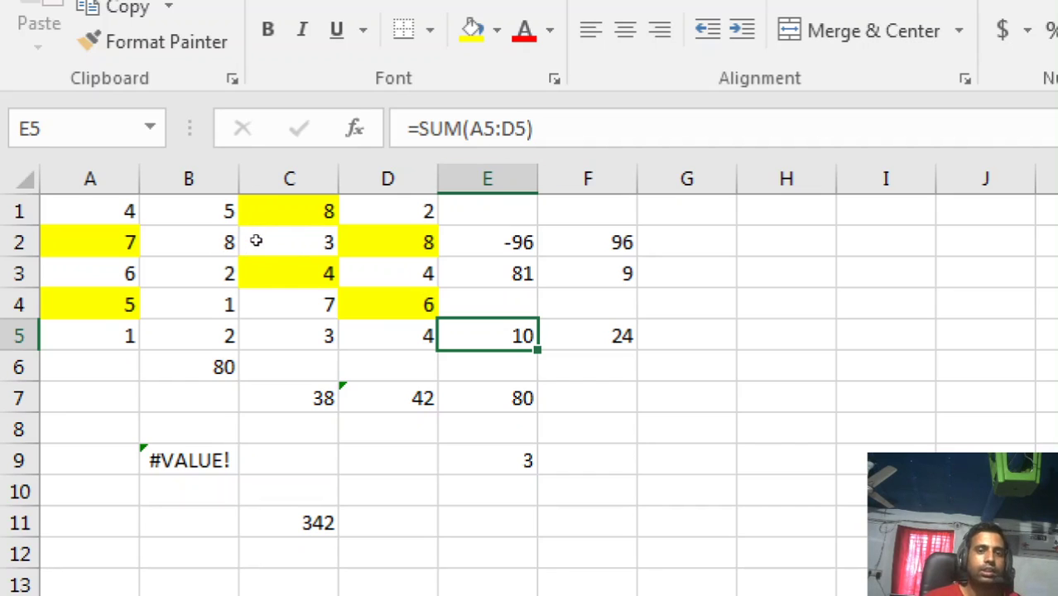
pyautogui.click(462, 129)
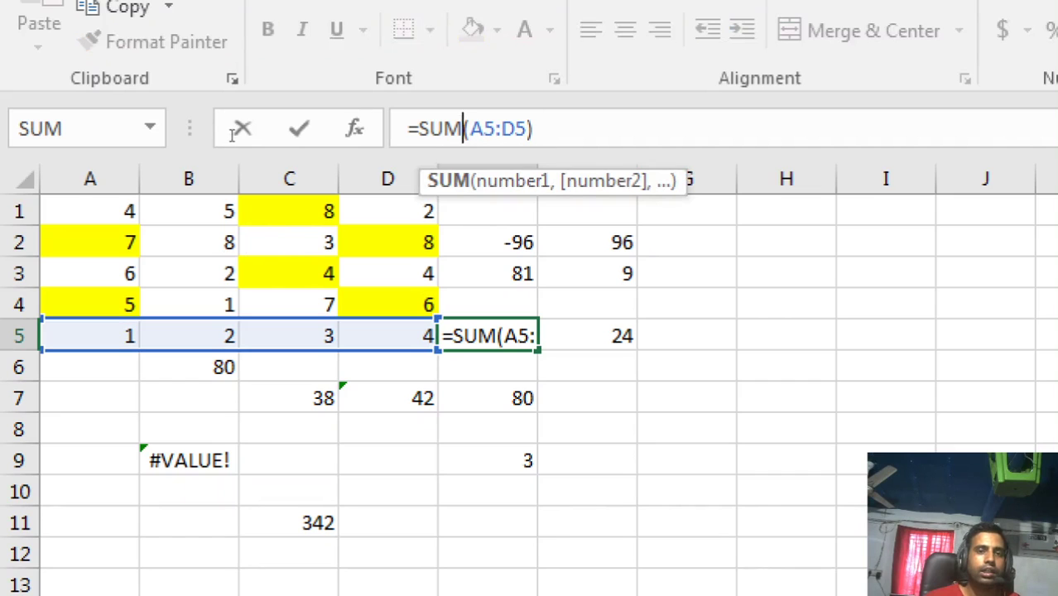
pyautogui.press('BackSpace')
pyautogui.press('BackSpace')
pyautogui.press('BackSpace')
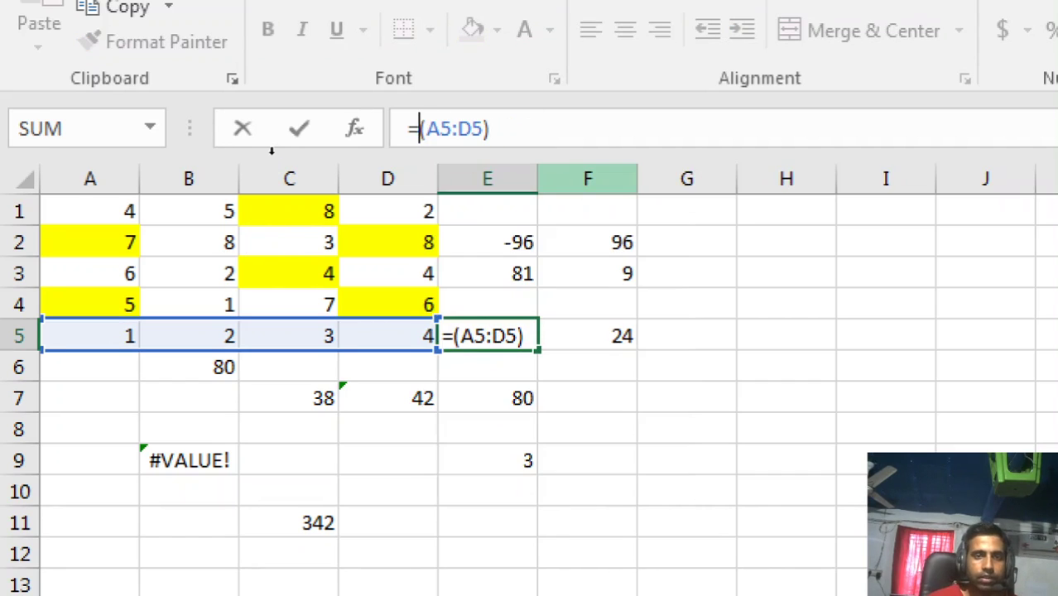
pyautogui.write('produc')
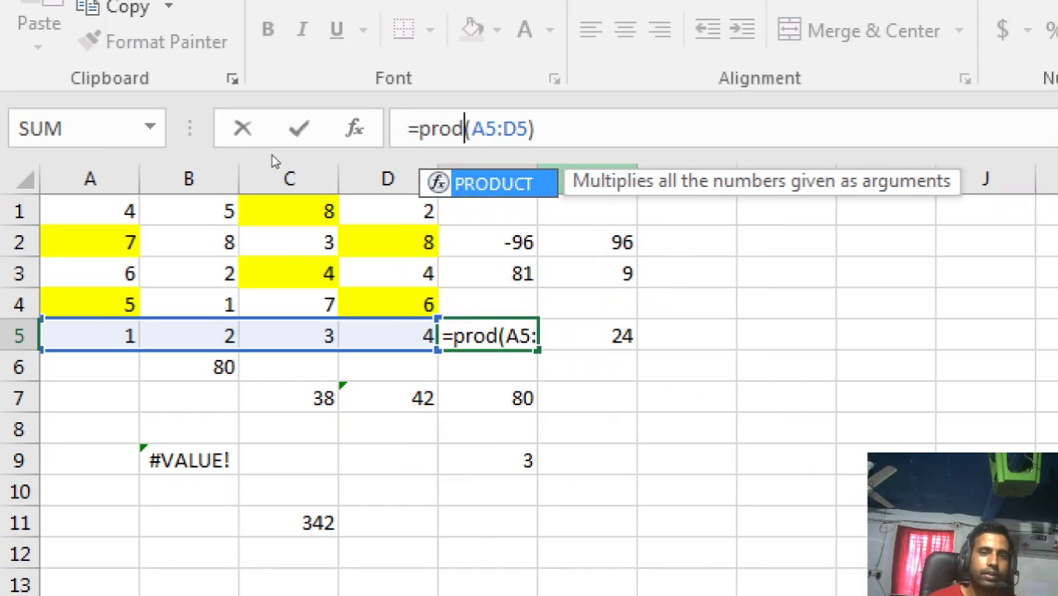
pyautogui.write('t')
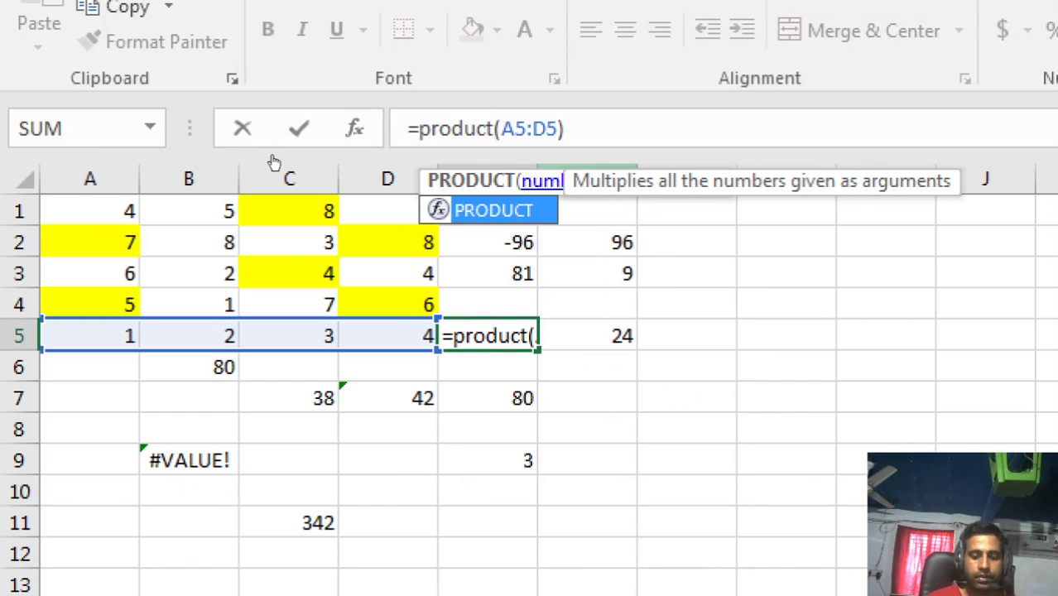
pyautogui.press('Return')
pyautogui.press('Up')
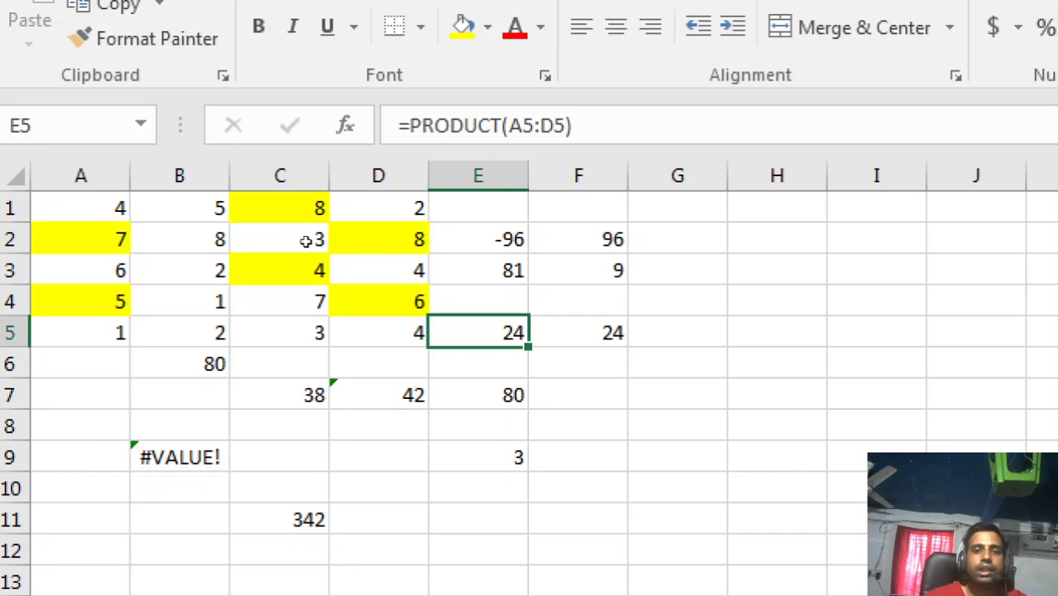
# Change the argument of the factorial formula in cell F5 to 5
pyautogui.press('Right')
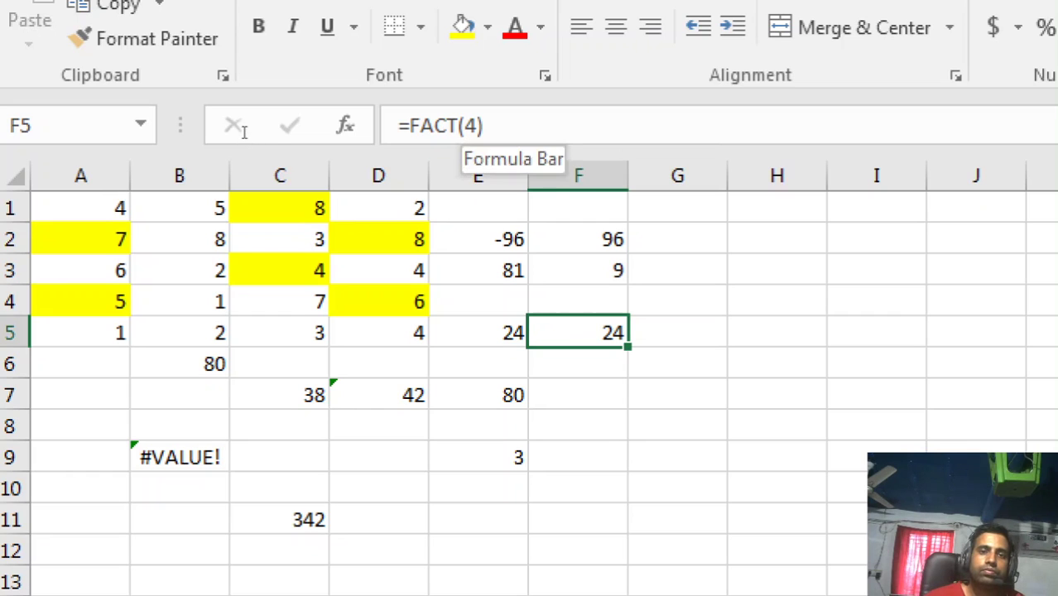
pyautogui.click(477, 126)
pyautogui.press('BackSpace')
pyautogui.write('5')
pyautogui.press('Return')
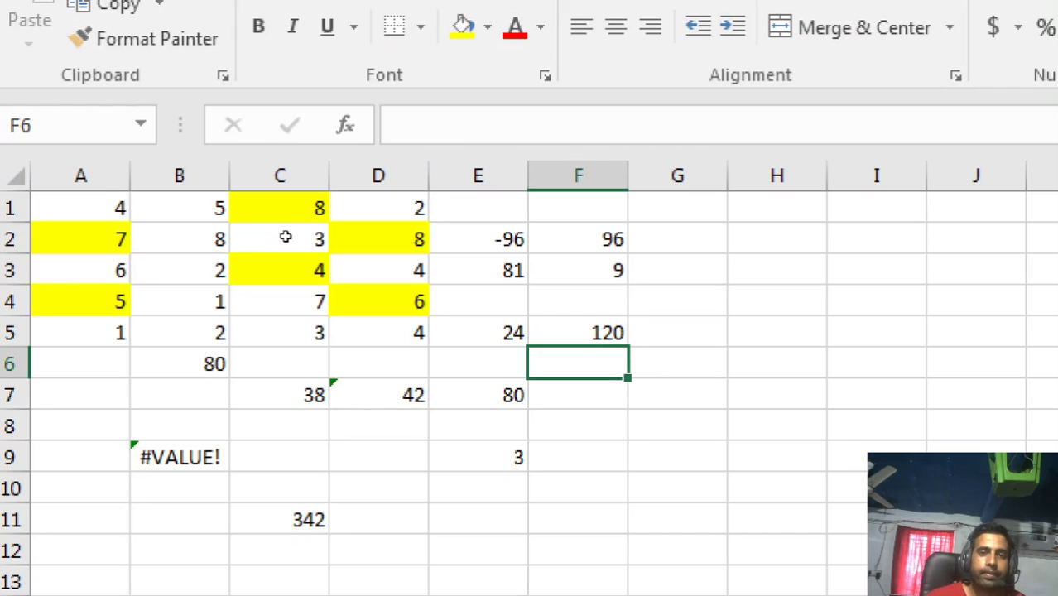
# Move the factorial formula from F5 to H5 and the PRODUCT formula from E5 to G5
pyautogui.press('Up')
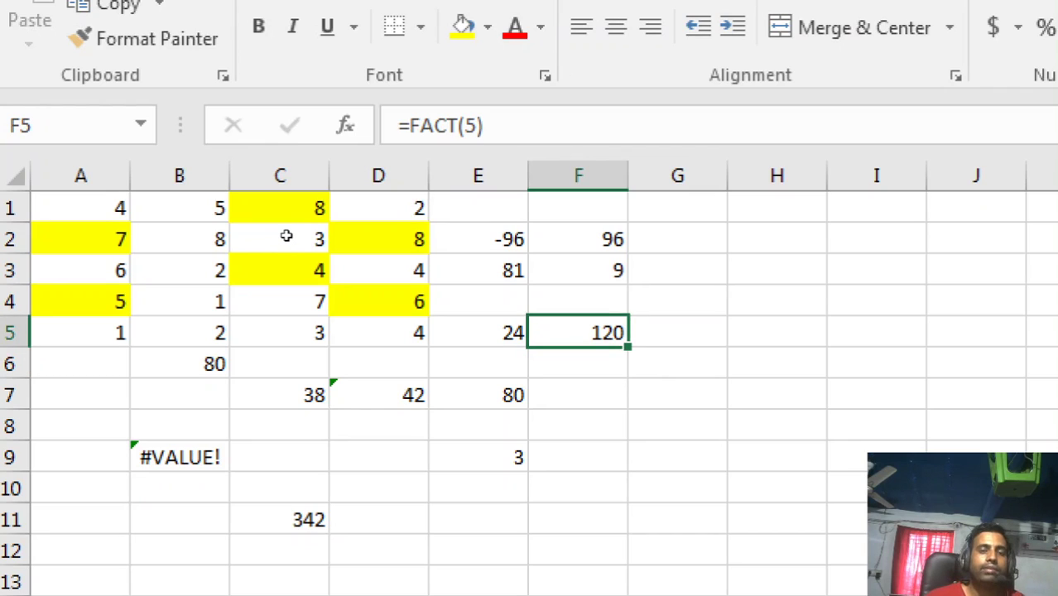
pyautogui.moveTo(581, 316)
pyautogui.mouseDown()
pyautogui.moveTo(650, 321)
pyautogui.moveTo(760, 307)
pyautogui.moveTo(779, 331)
pyautogui.mouseUp()
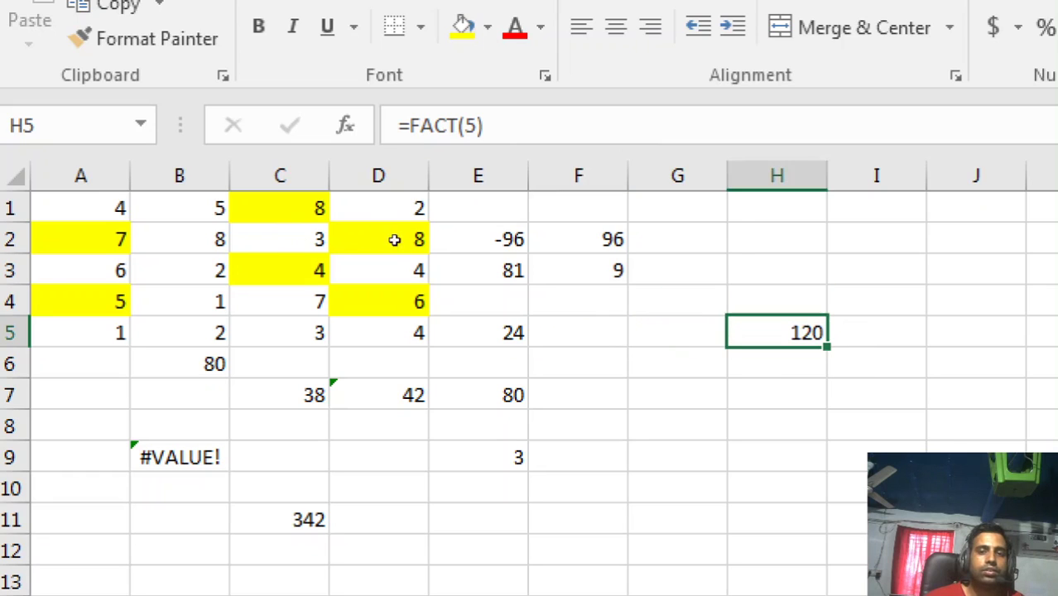
pyautogui.press('Left')
pyautogui.press('Left')
pyautogui.press('Left')
pyautogui.moveTo(527, 331)
pyautogui.mouseDown()
pyautogui.moveTo(626, 365)
pyautogui.moveTo(725, 333)
pyautogui.mouseUp()
pyautogui.moveTo(339, 242); pyautogui.dragTo(339, 241)
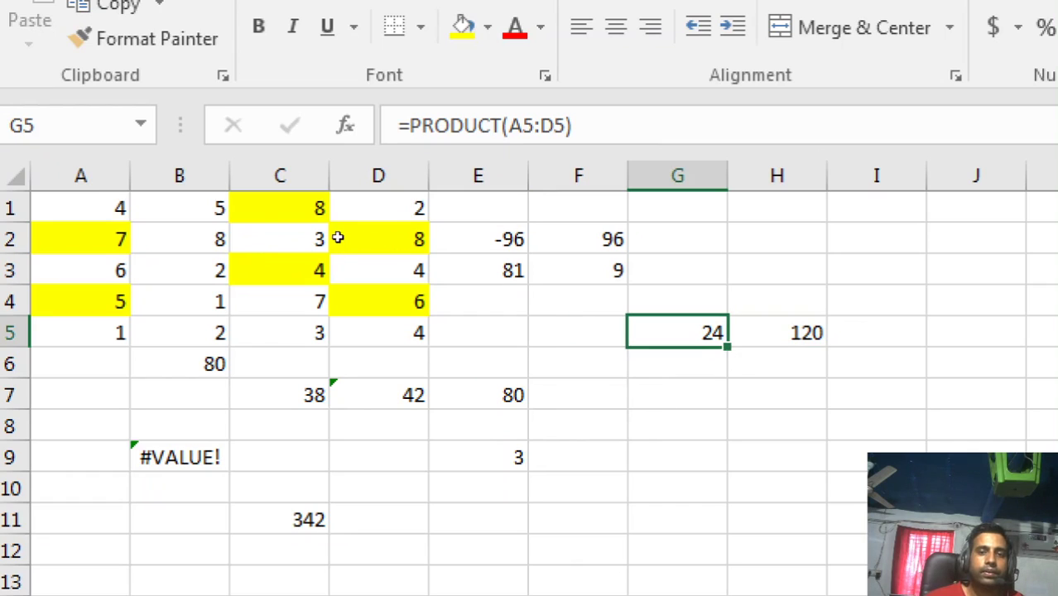
# Enter 5 in cell E5 to extend the number series in row 5
pyautogui.press('Left')
pyautogui.press('Left')
pyautogui.write('5')
pyautogui.press('Return')
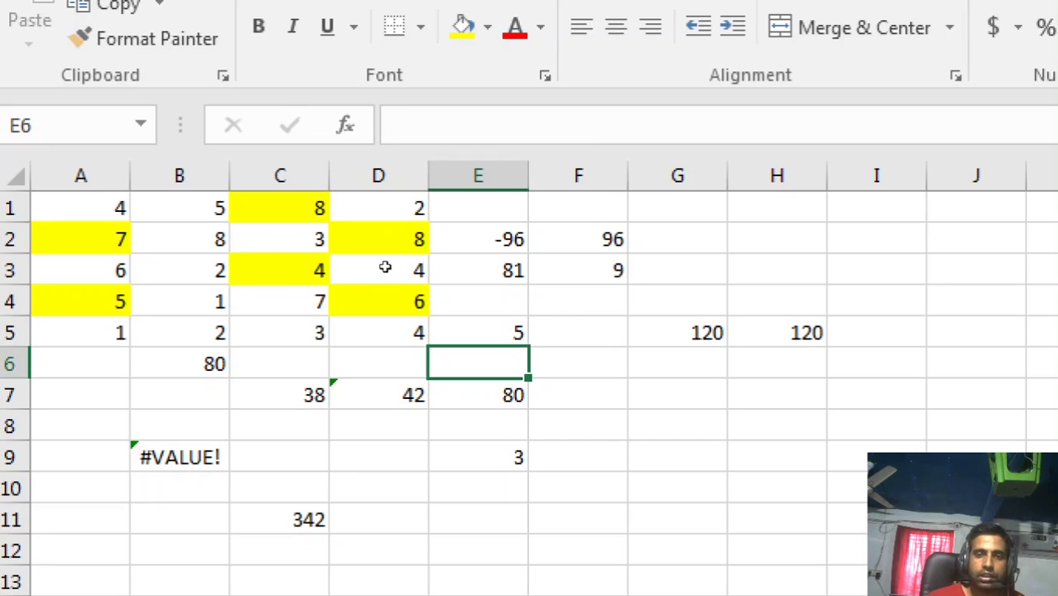
# Examine the PRODUCT formula in G5, comparing it with the factorial in H5 and the numbers in A5:E5
pyautogui.click(699, 330)
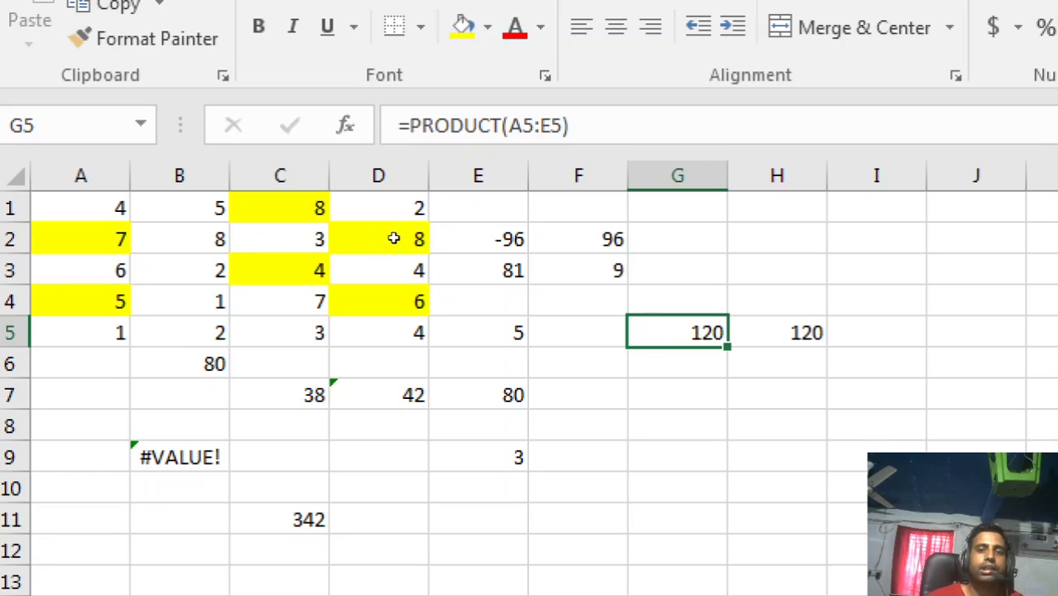
pyautogui.press('Right')
pyautogui.press('Left')
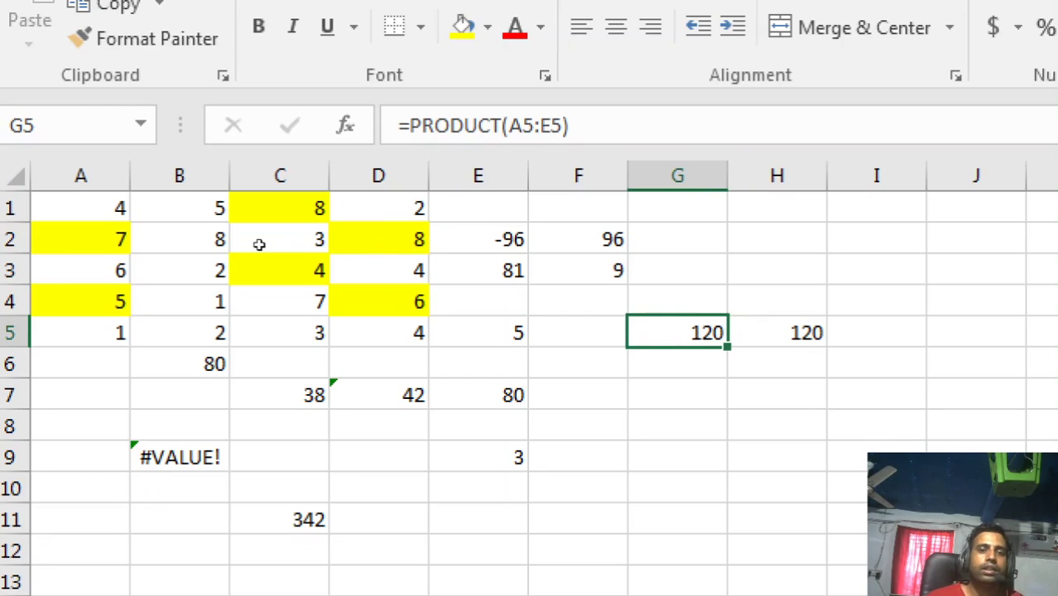
pyautogui.press('Left')
pyautogui.press('Left')
pyautogui.hotkey('shift', 'Left')
pyautogui.hotkey('shift', 'Left')
pyautogui.hotkey('shift', 'Left')
pyautogui.hotkey('shift', 'Left')
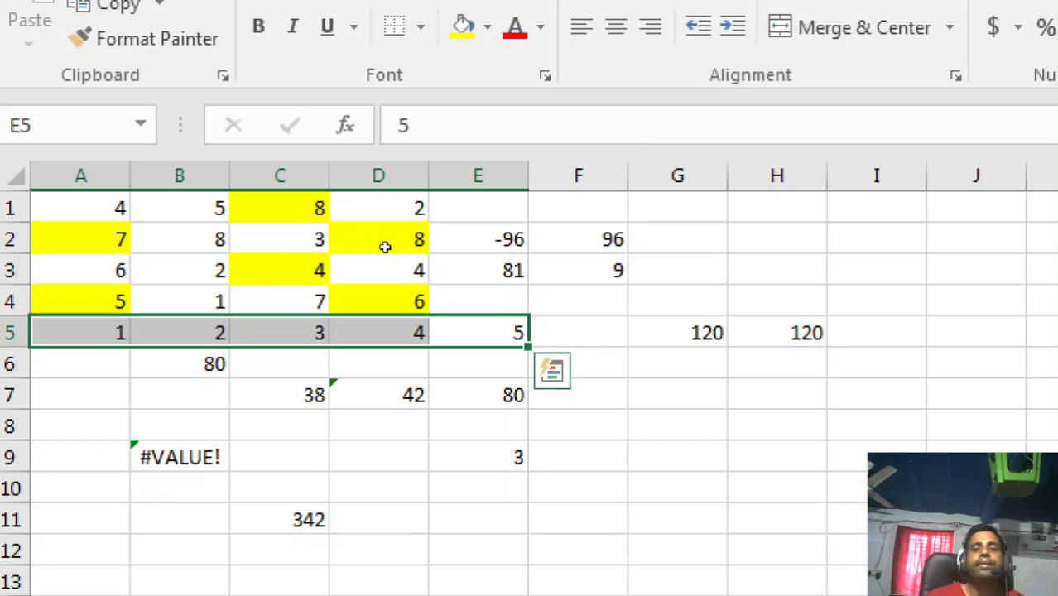
pyautogui.press('Right')
pyautogui.press('Right')
pyautogui.press('Right')
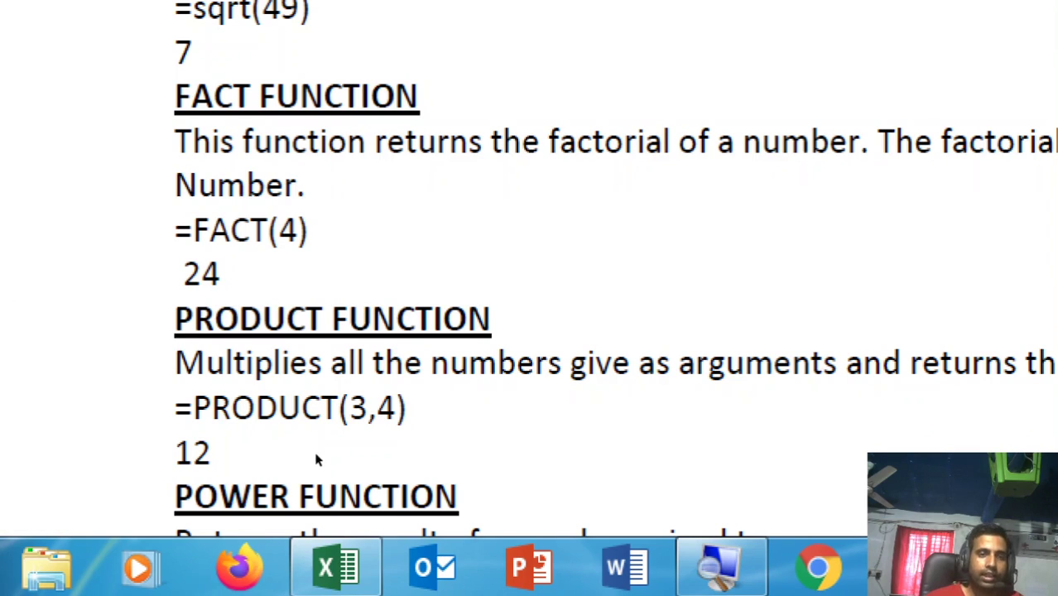
# Review the POWER function example in the PDF notes, then switch to the Excel workbook
pyautogui.scroll(-3, 305, 457)
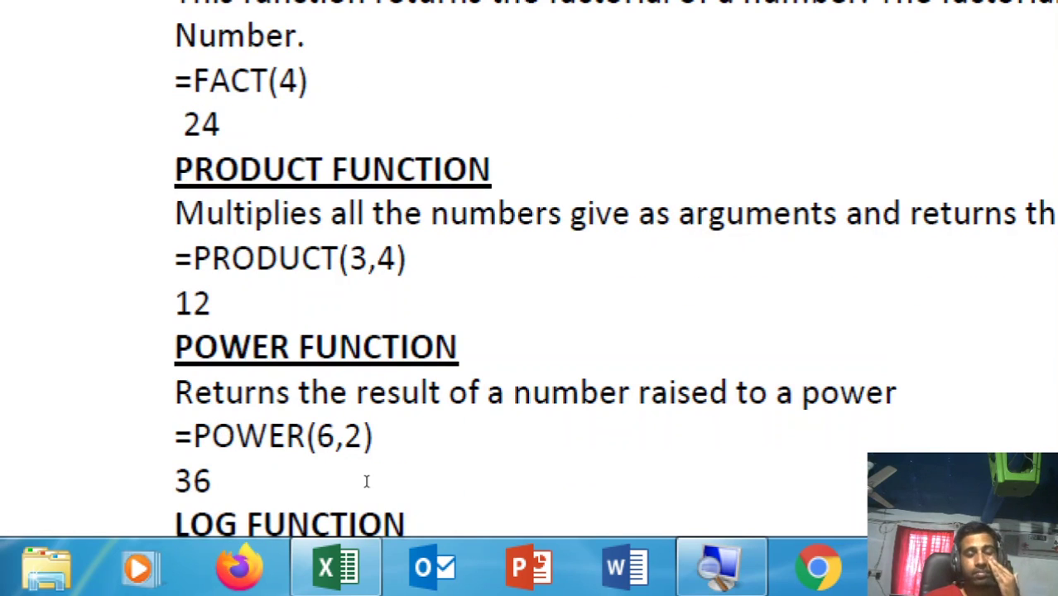
pyautogui.scroll(-4, 366, 481)
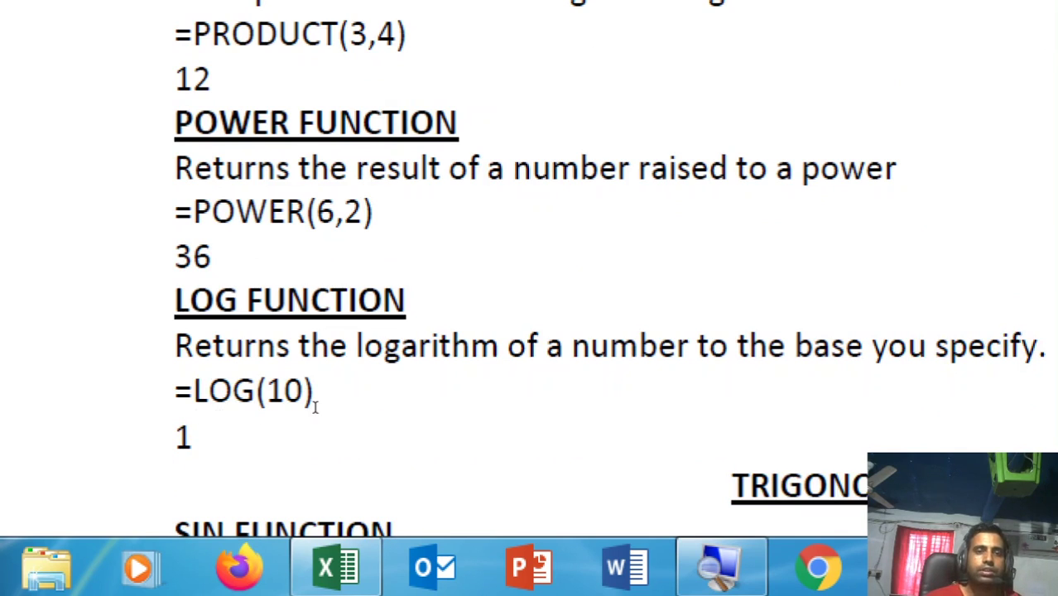
pyautogui.click(335, 567)
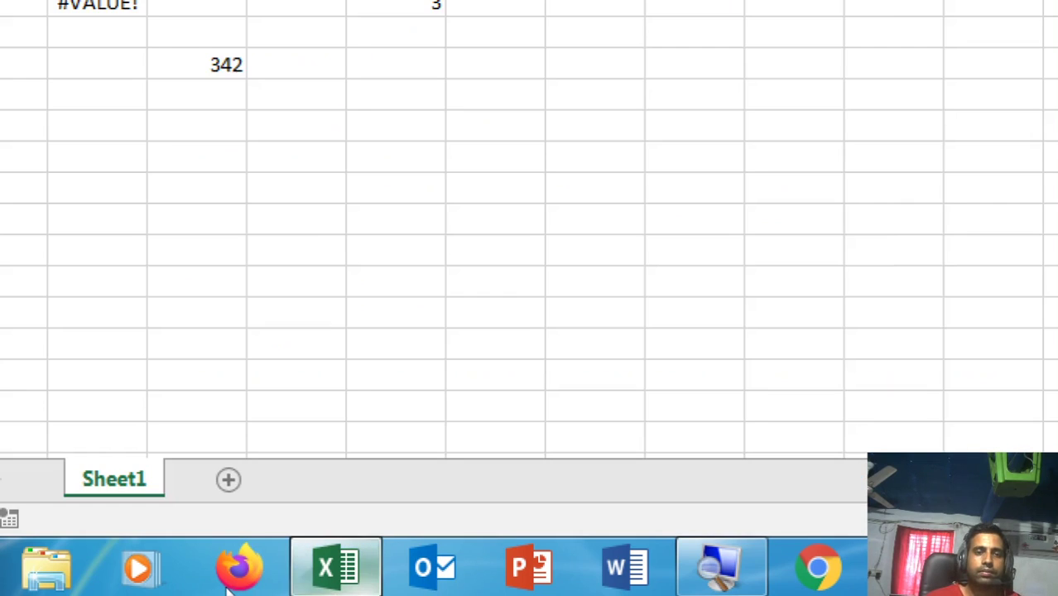
# Enter the formula =power(5,2) in cell G8
pyautogui.press('Down')
pyautogui.press('Down')
pyautogui.press('Down')
pyautogui.press('Left')
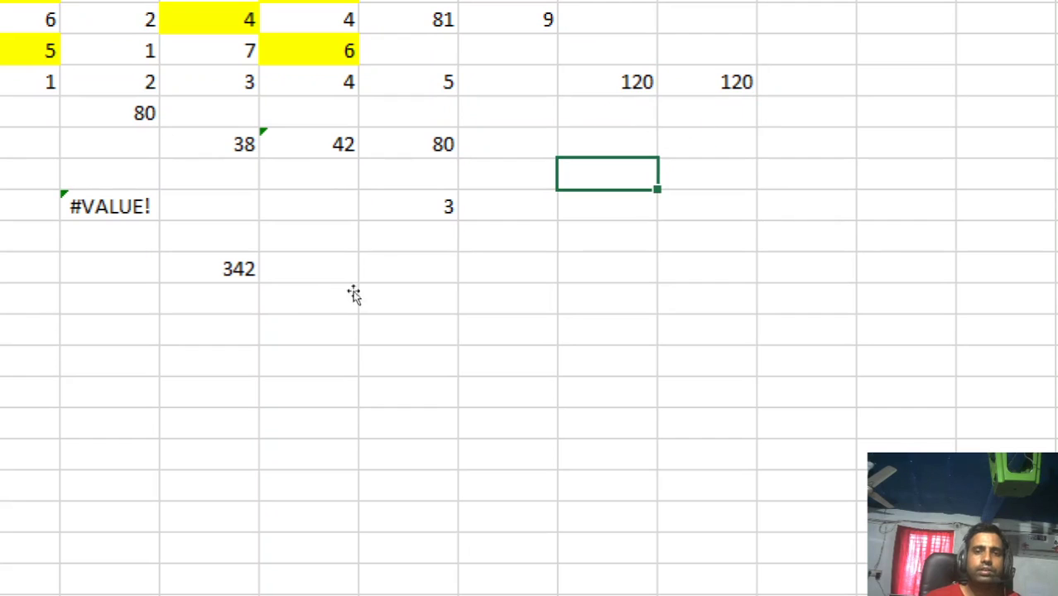
pyautogui.write('=')
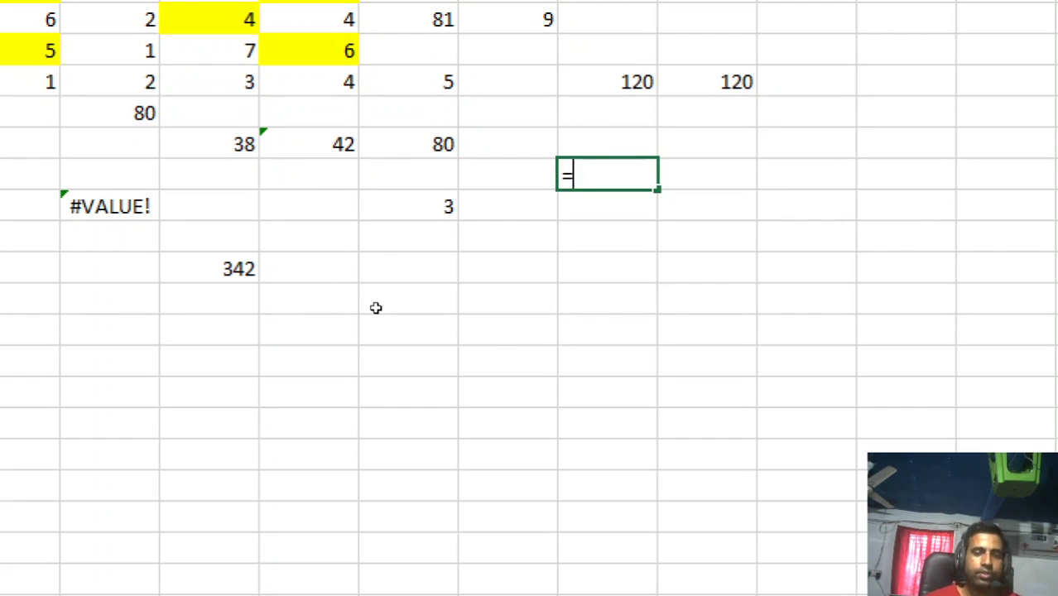
pyautogui.write('power')
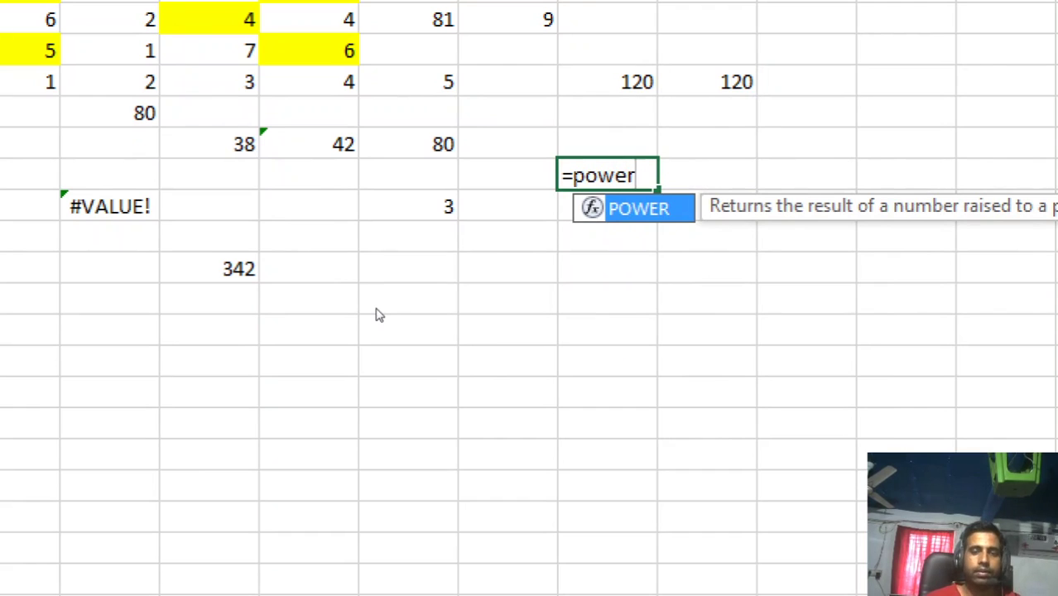
pyautogui.write('(')
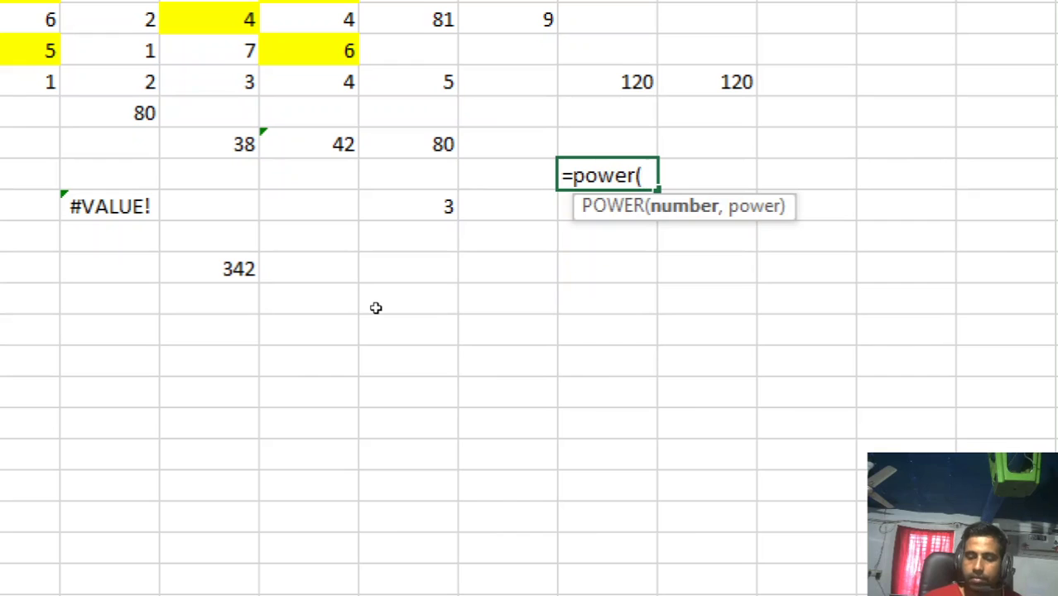
pyautogui.write('5')
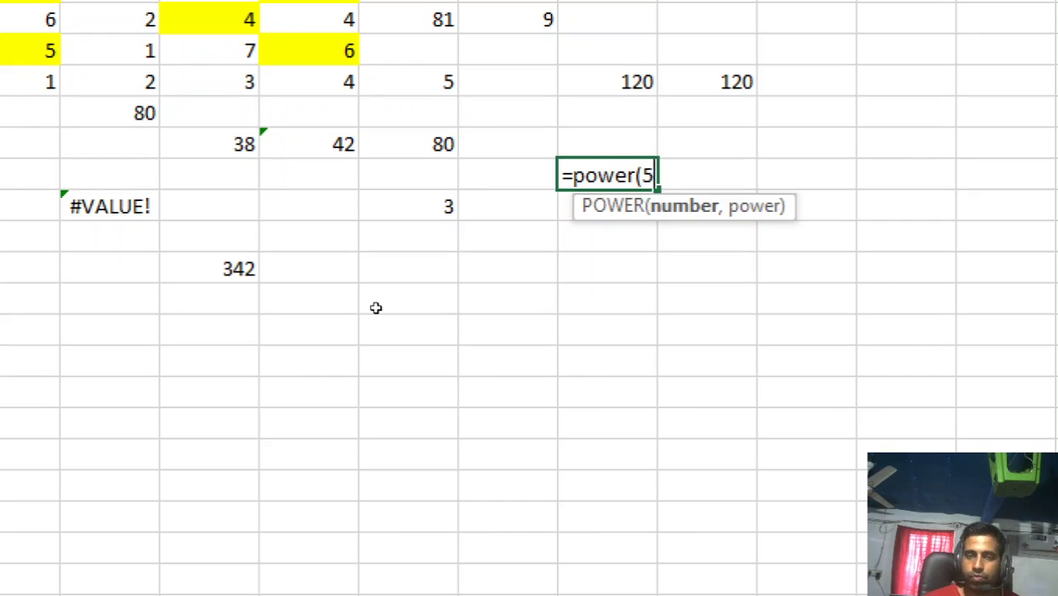
pyautogui.write(',2')
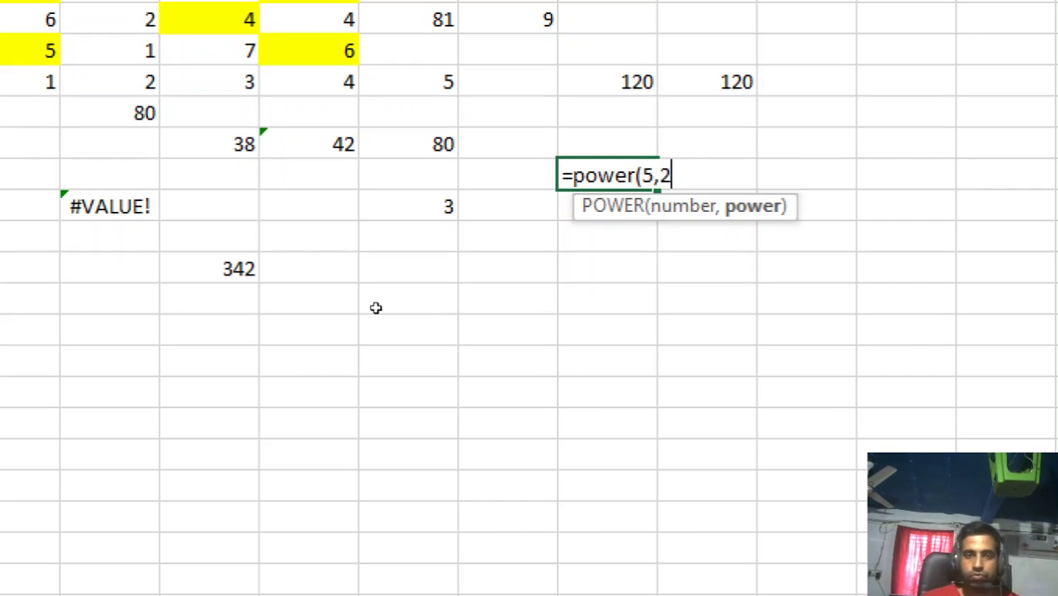
pyautogui.write(')')
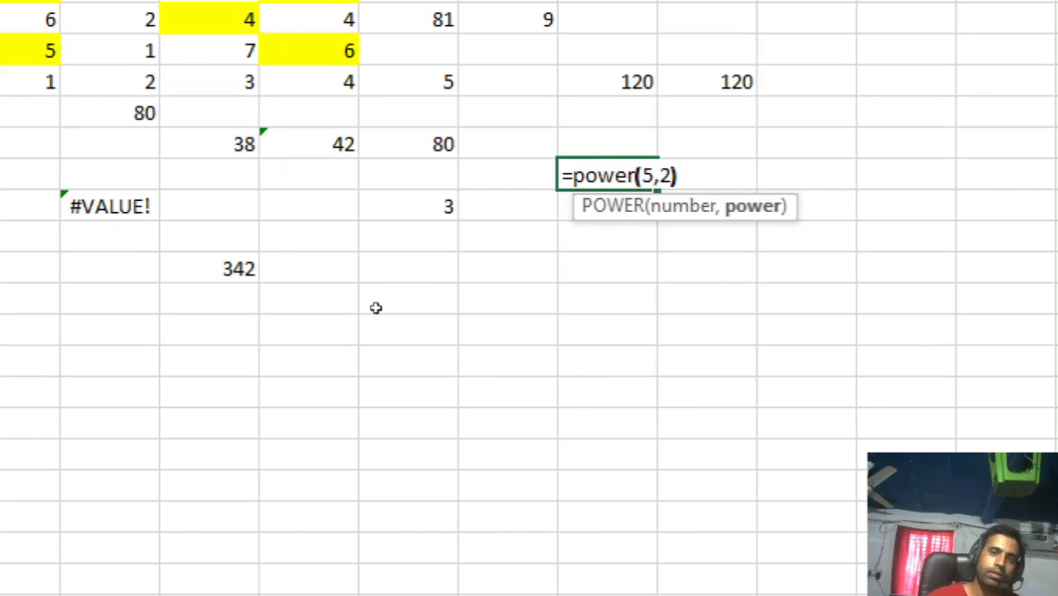
pyautogui.press('Return')
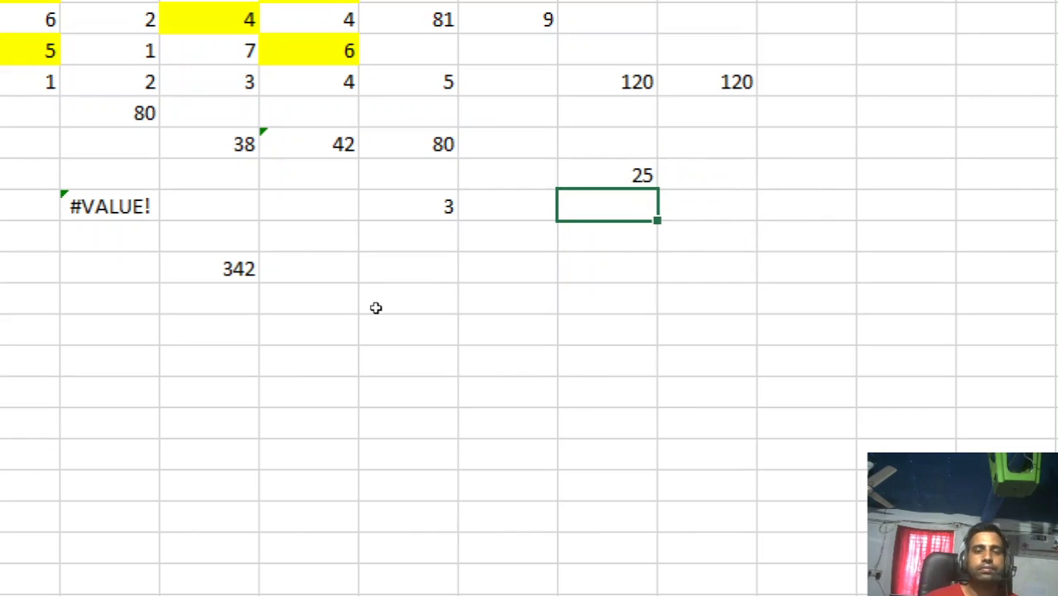
# Change the exponent of the POWER formula in G8 to 3 so it reads =POWER(5,3)
pyautogui.press('Up')
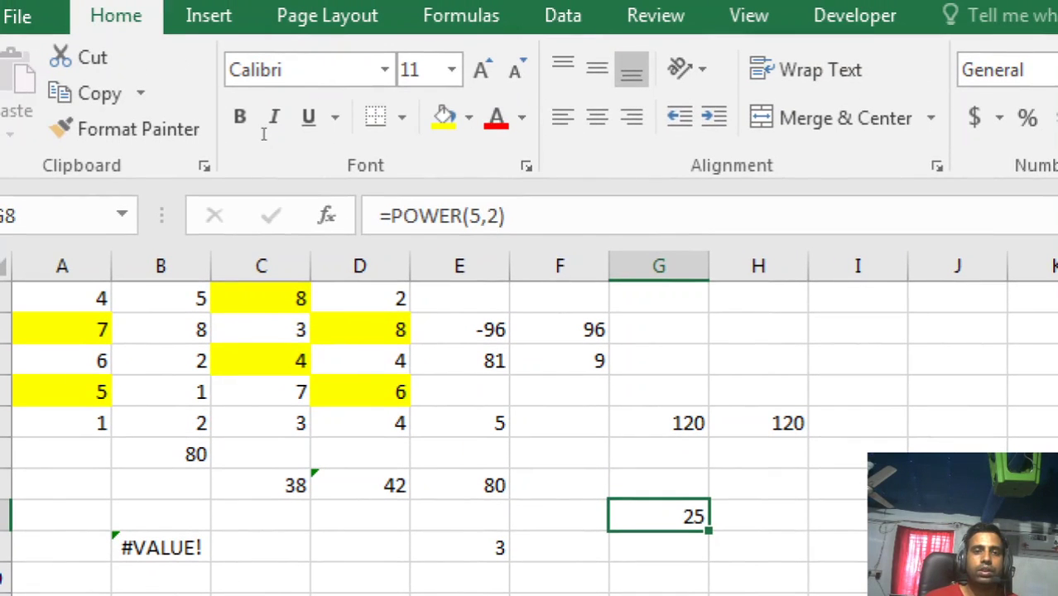
pyautogui.press('F2')
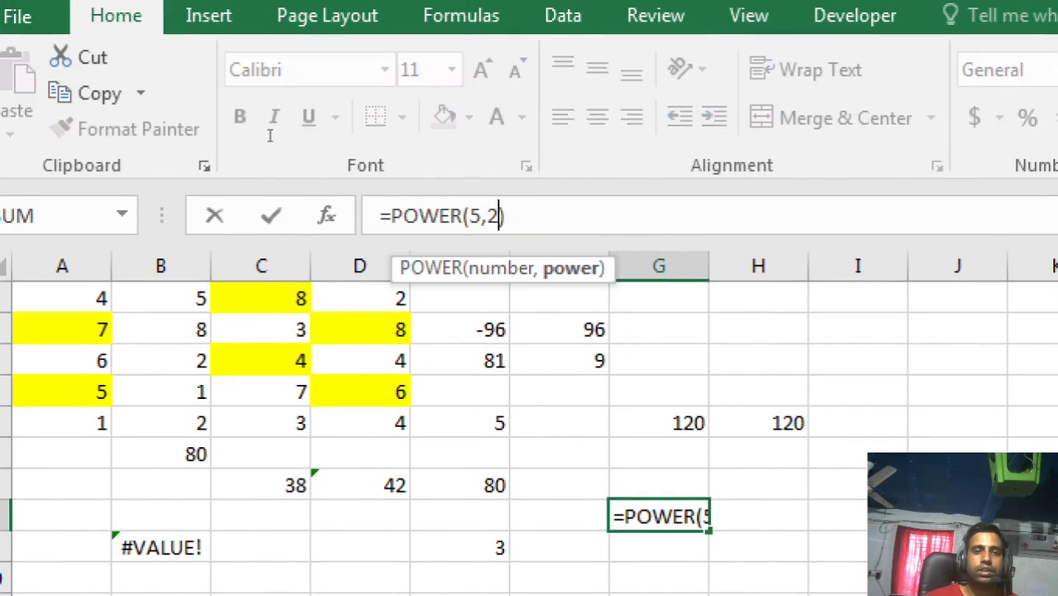
pyautogui.press('Left')
pyautogui.press('BackSpace')
pyautogui.write('3')
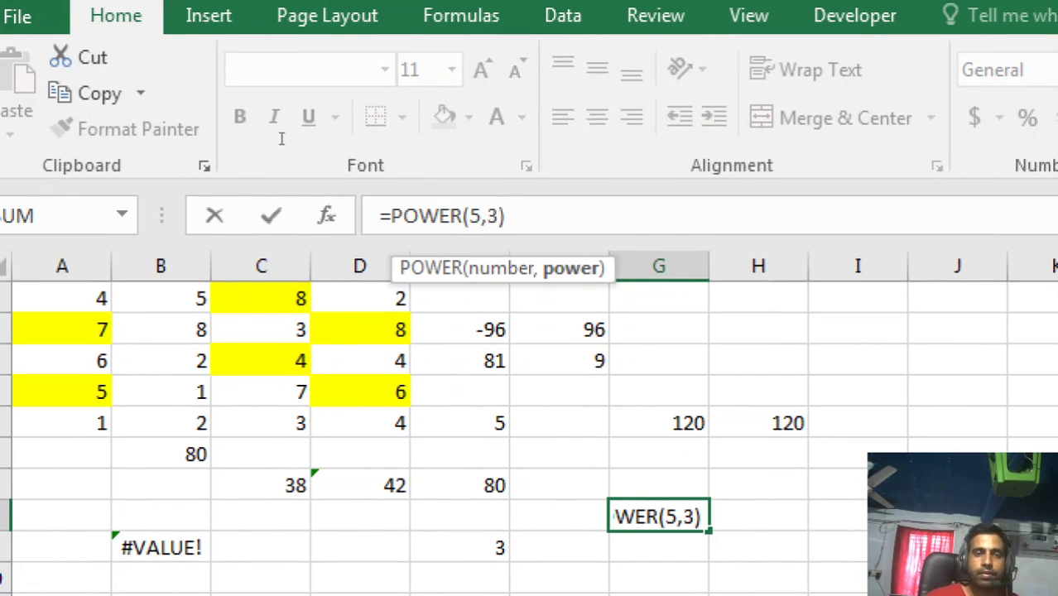
pyautogui.press('Return')
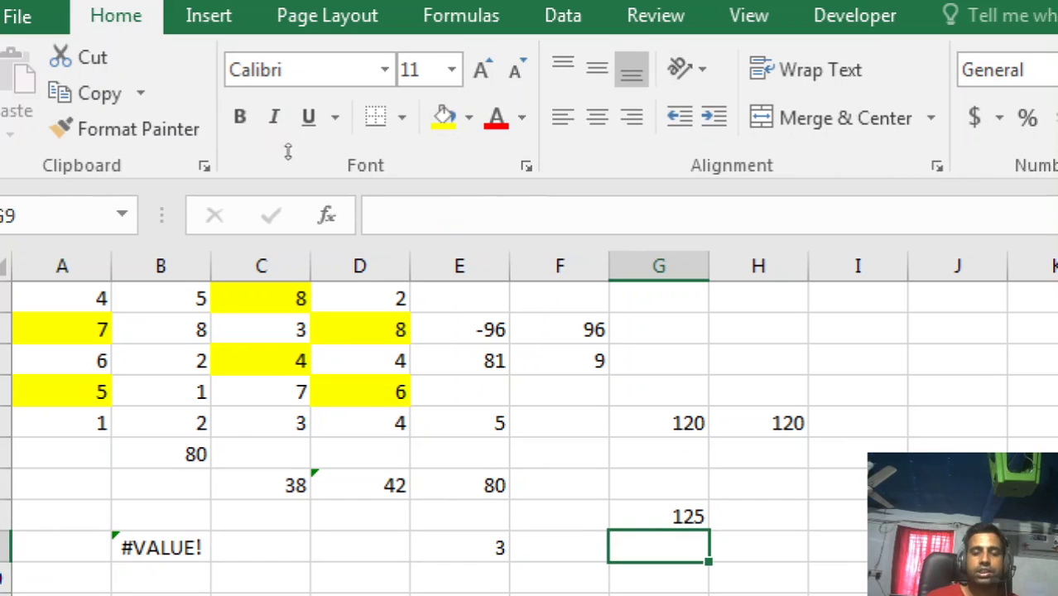
pyautogui.press('Up')
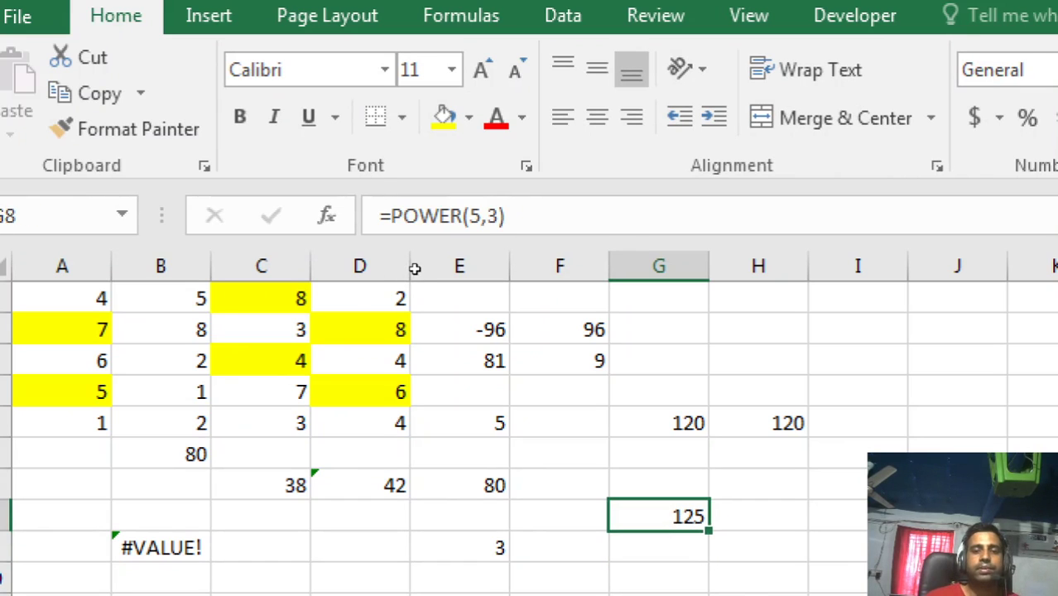
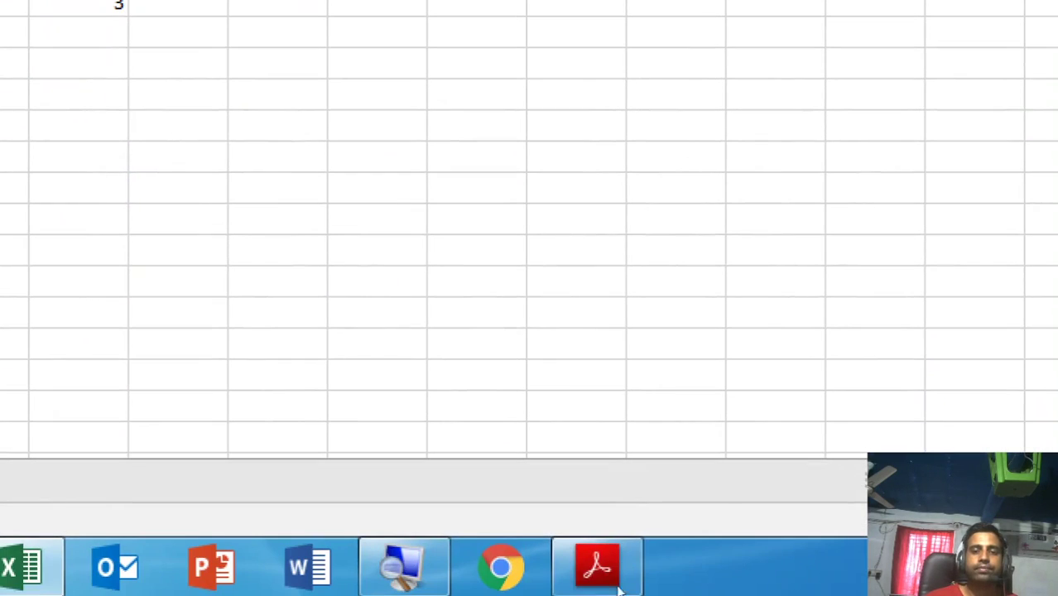
# Switch to the PDF notes to review the LOG function example, and return to the Excel workbook
pyautogui.click(613, 585)
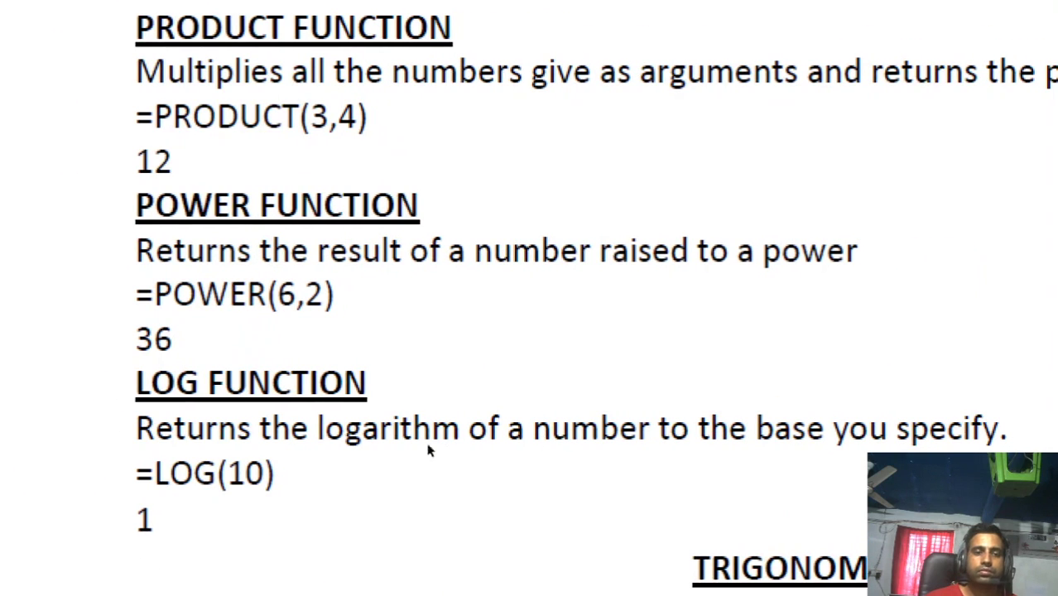
pyautogui.scroll(-3, 294, 463)
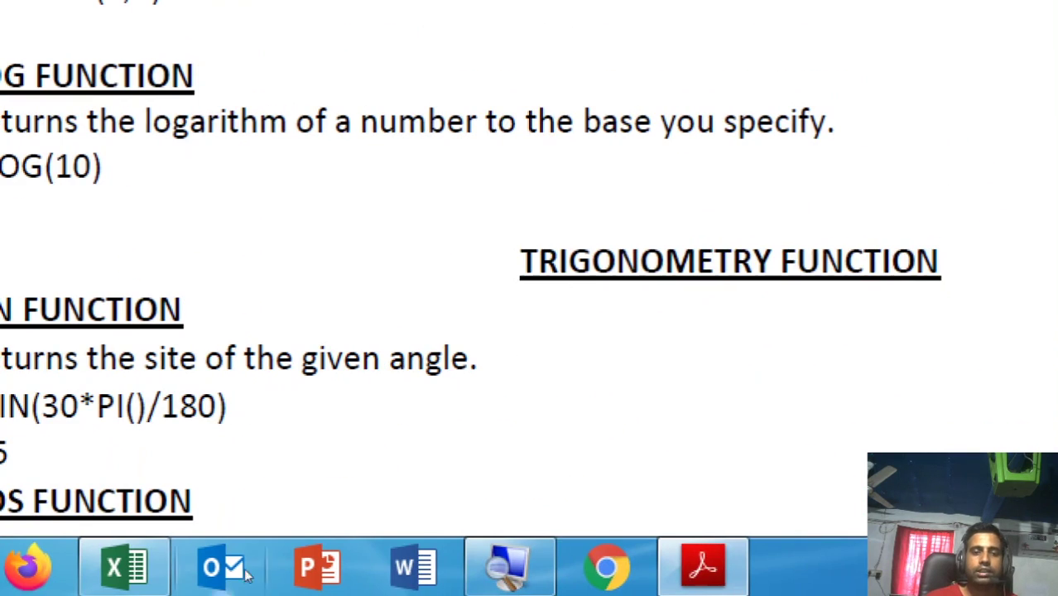
pyautogui.click(124, 567)
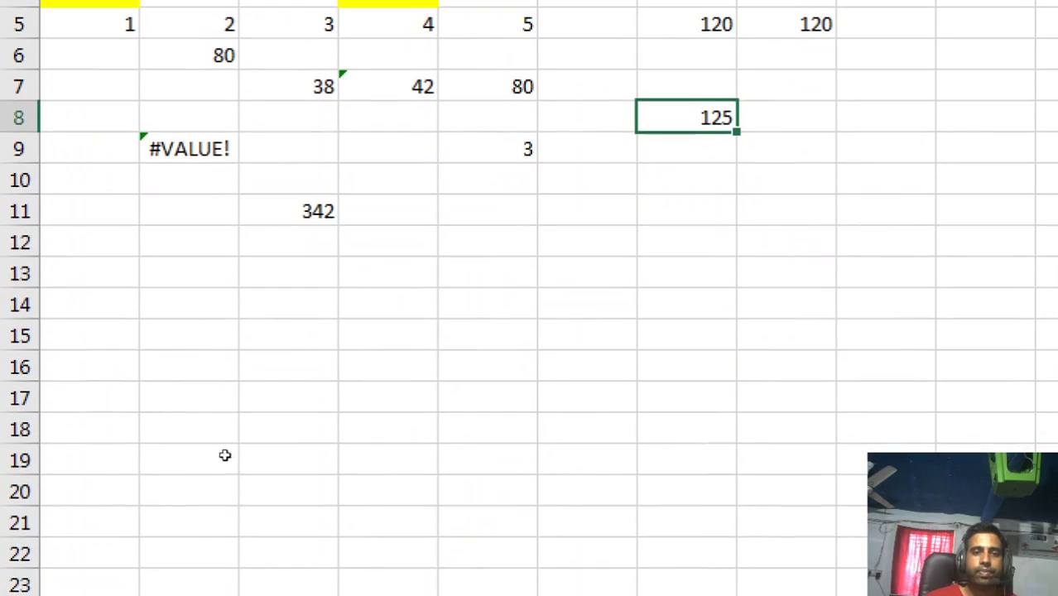
# Enter the formula =log(10) in cell E11
pyautogui.press('Down')
pyautogui.press('Down')
pyautogui.press('Down')
pyautogui.press('Left')
pyautogui.press('Left')
pyautogui.write('=log')
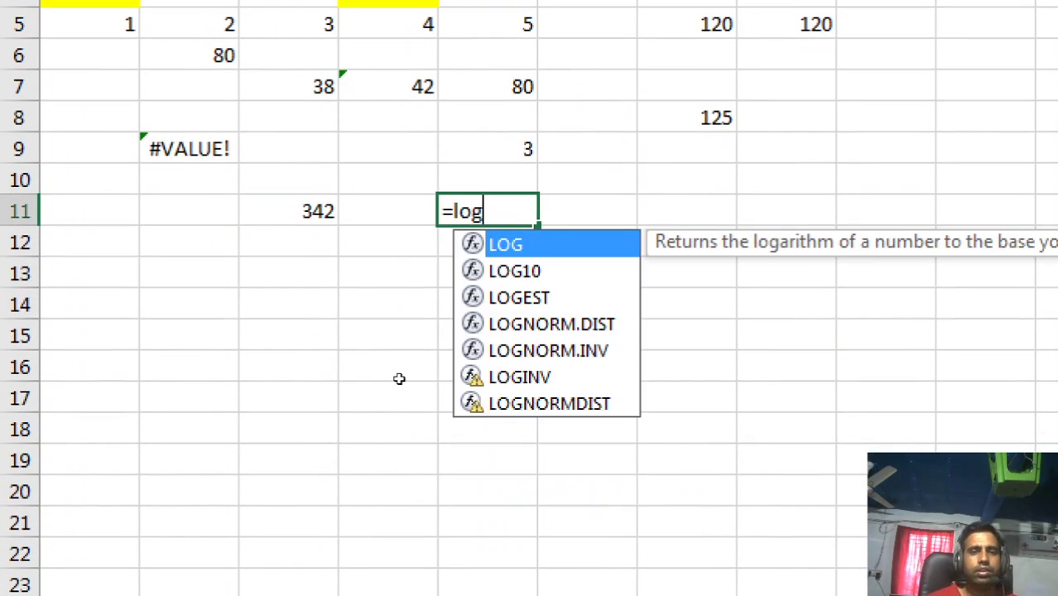
pyautogui.write('(10)')
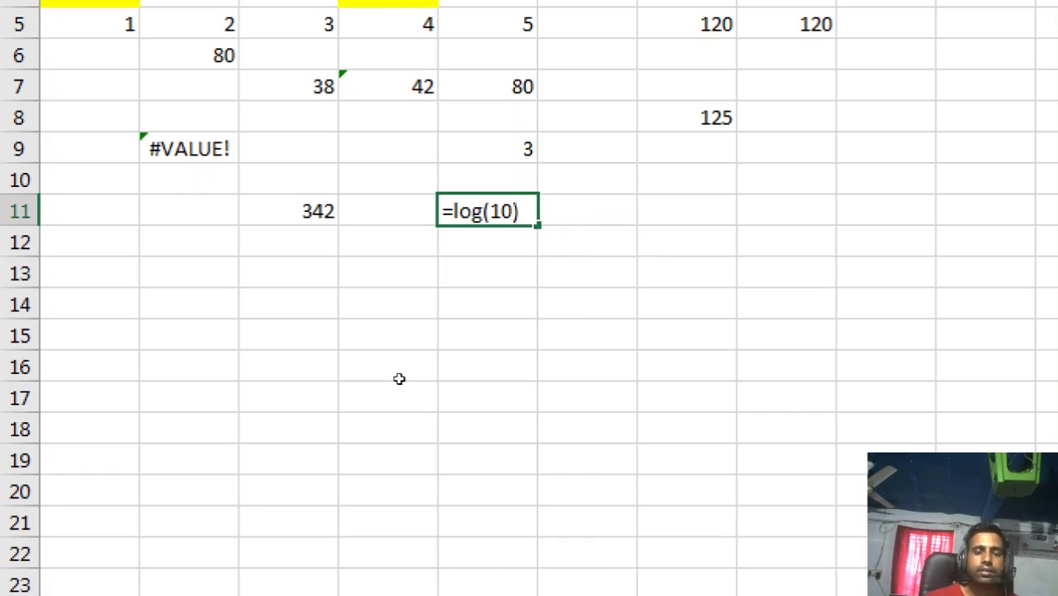
pyautogui.press('Return')
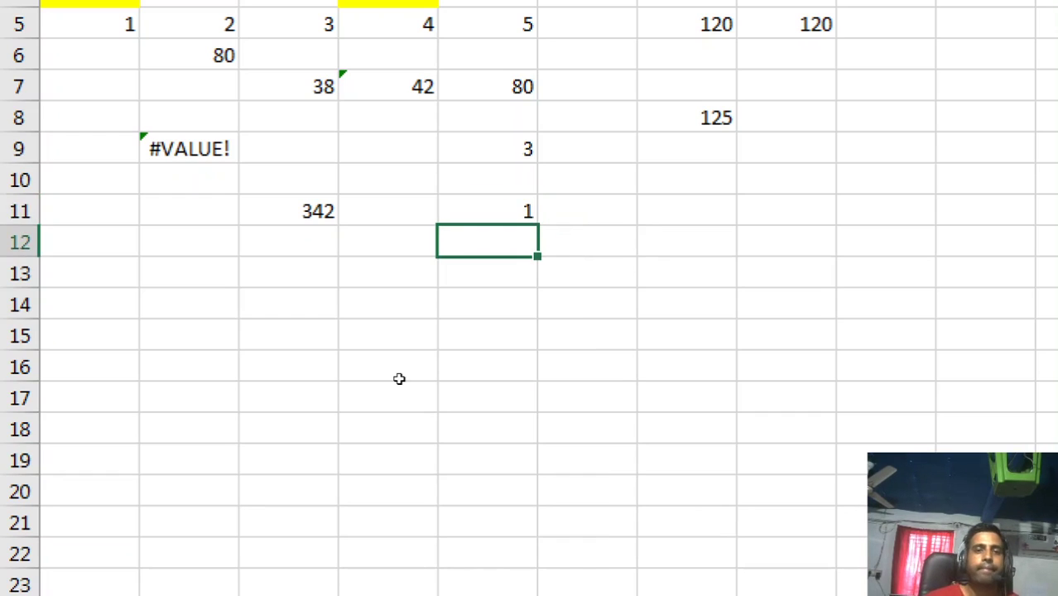
# Change the number in the LOG formula in E11 to 11
pyautogui.press('Up')
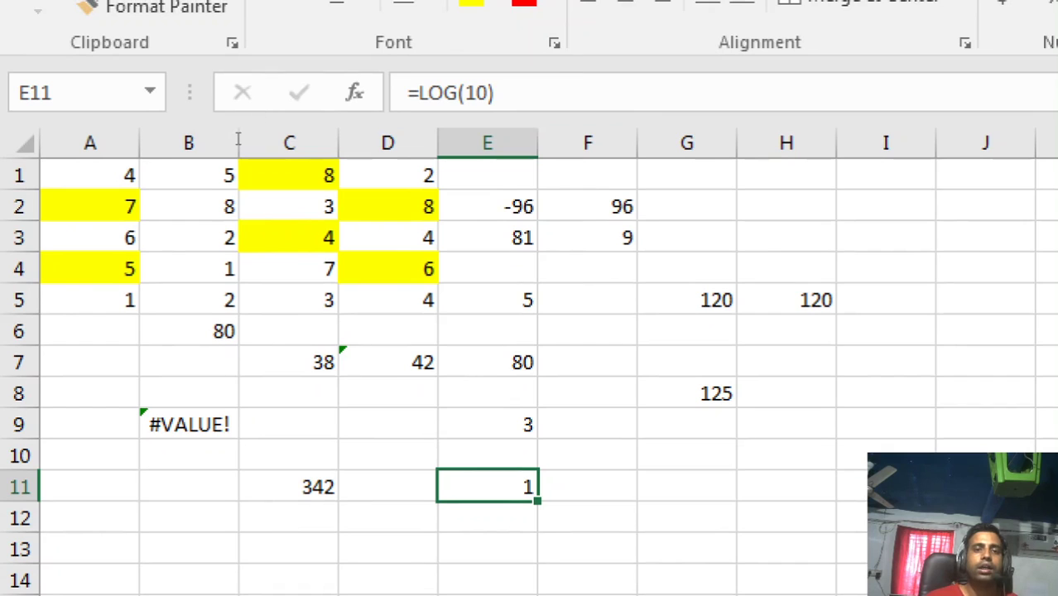
pyautogui.click(466, 93)
pyautogui.press('Delete')
pyautogui.write('1')
pyautogui.press('Return')
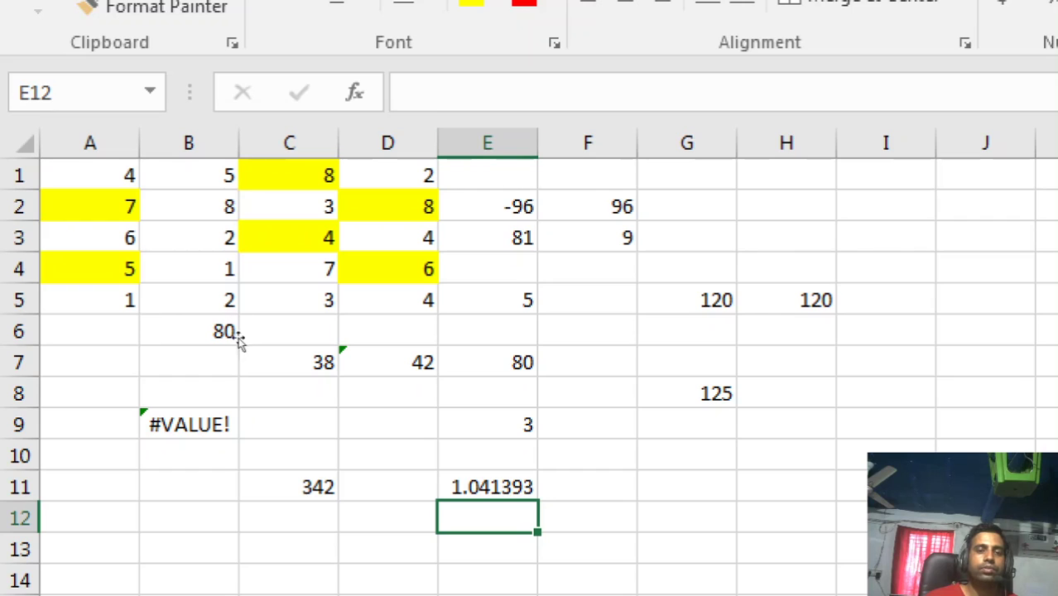
# Replace the number in E11's LOG formula with 9
pyautogui.press('Up')
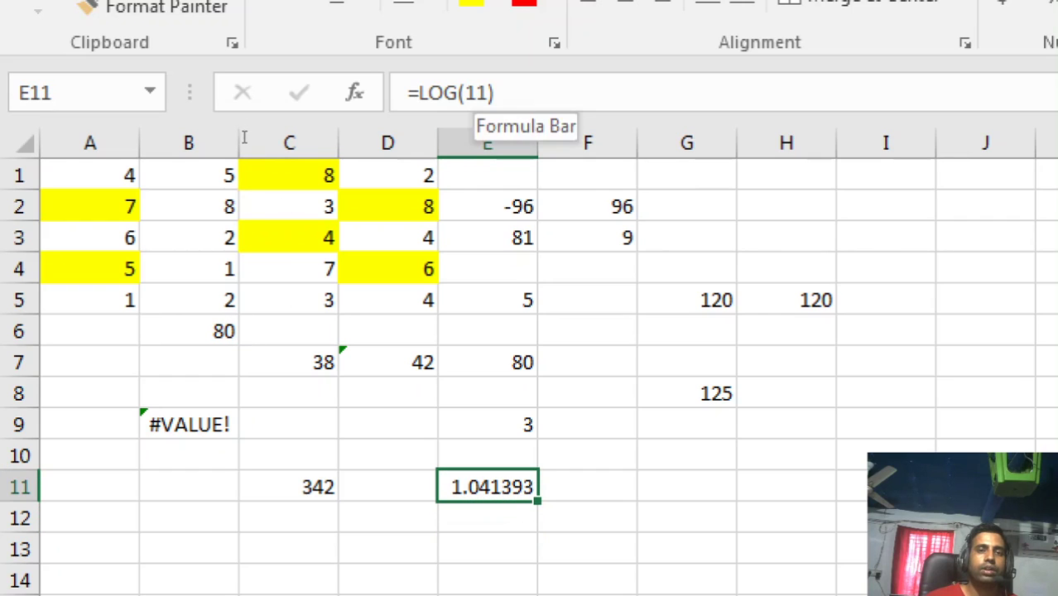
pyautogui.press('F2')
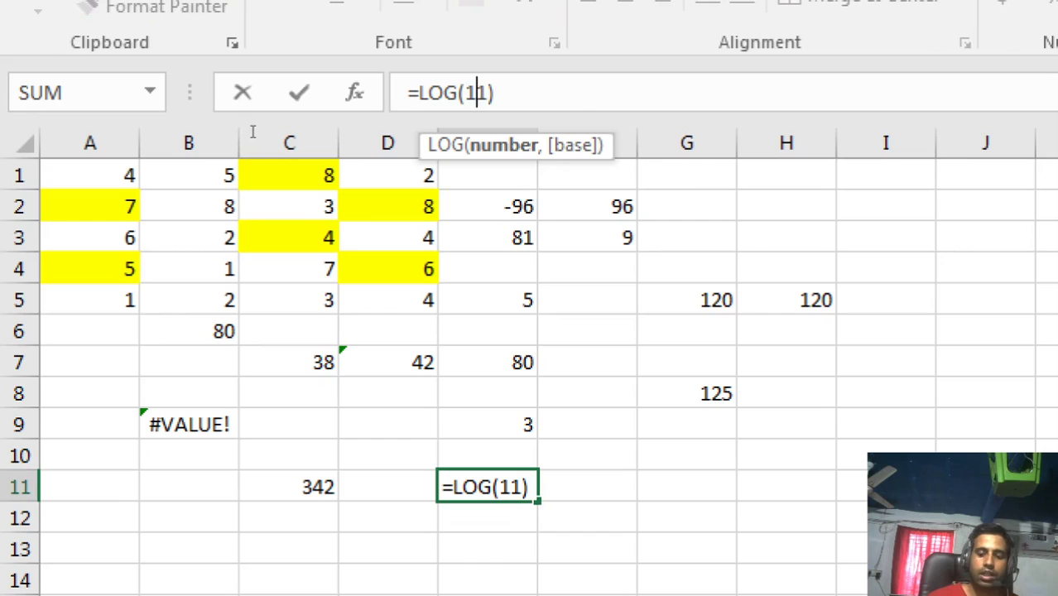
pyautogui.press('Delete')
pyautogui.press('BackSpace')
pyautogui.write('9')
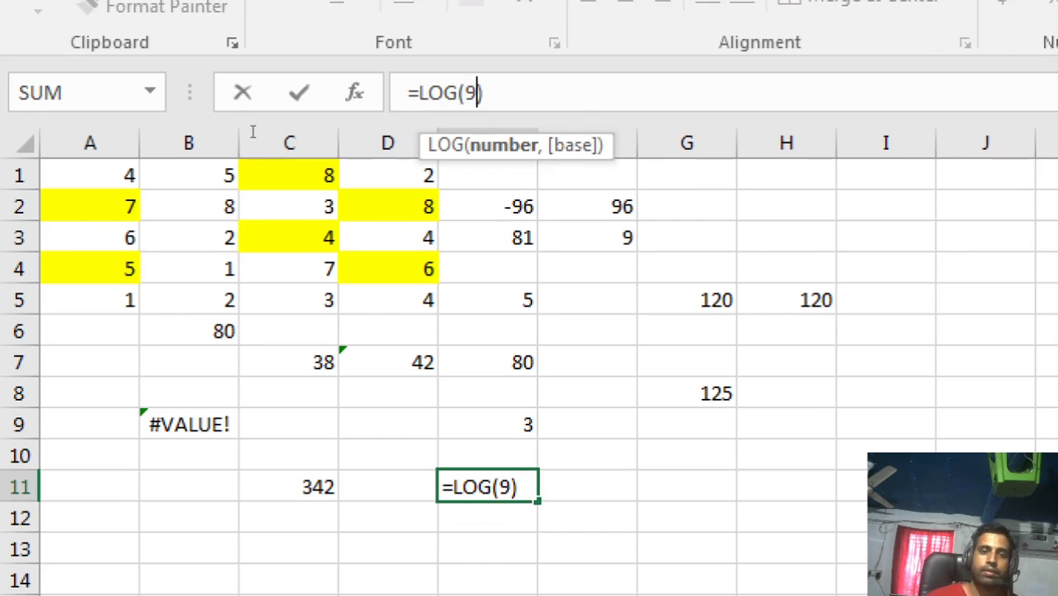
pyautogui.press('Return')
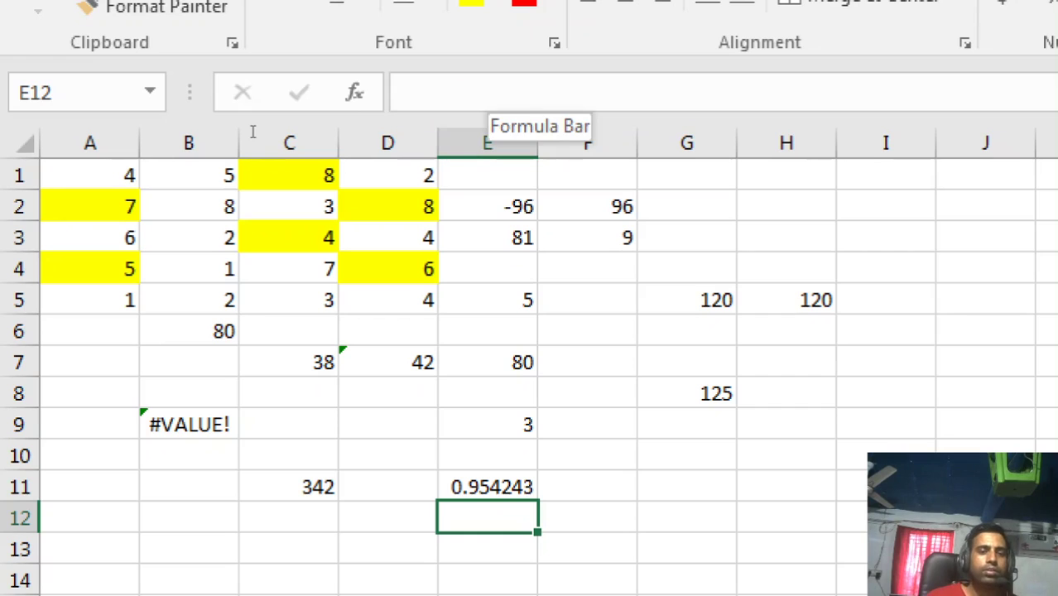
# Set the LOG formula in E11 to use 20 as its number
pyautogui.press('Up')
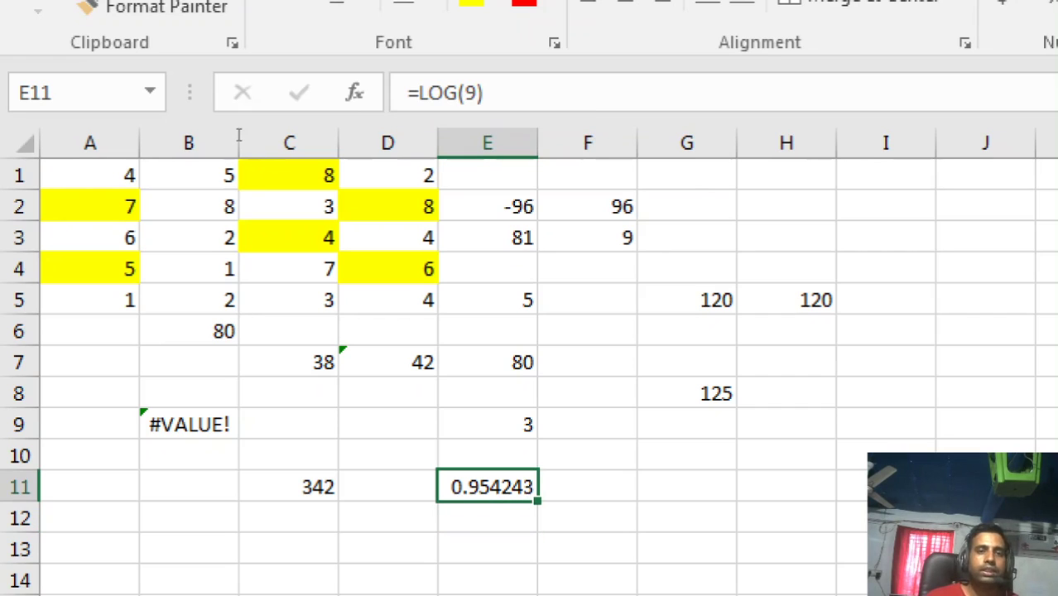
pyautogui.press('F2')
pyautogui.press('Left')
pyautogui.press('BackSpace')
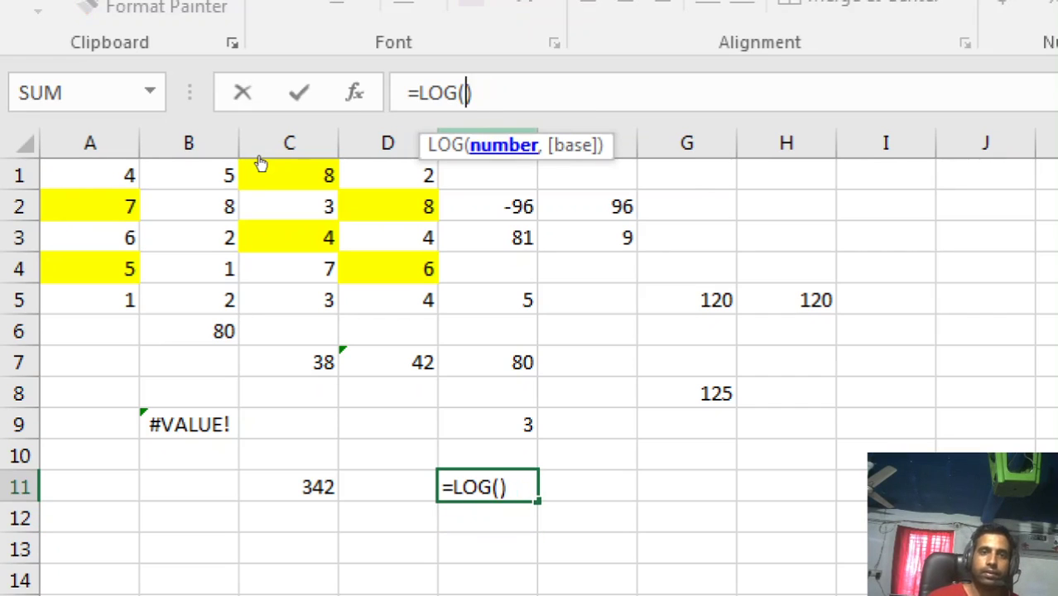
pyautogui.write('20')
pyautogui.press('Return')
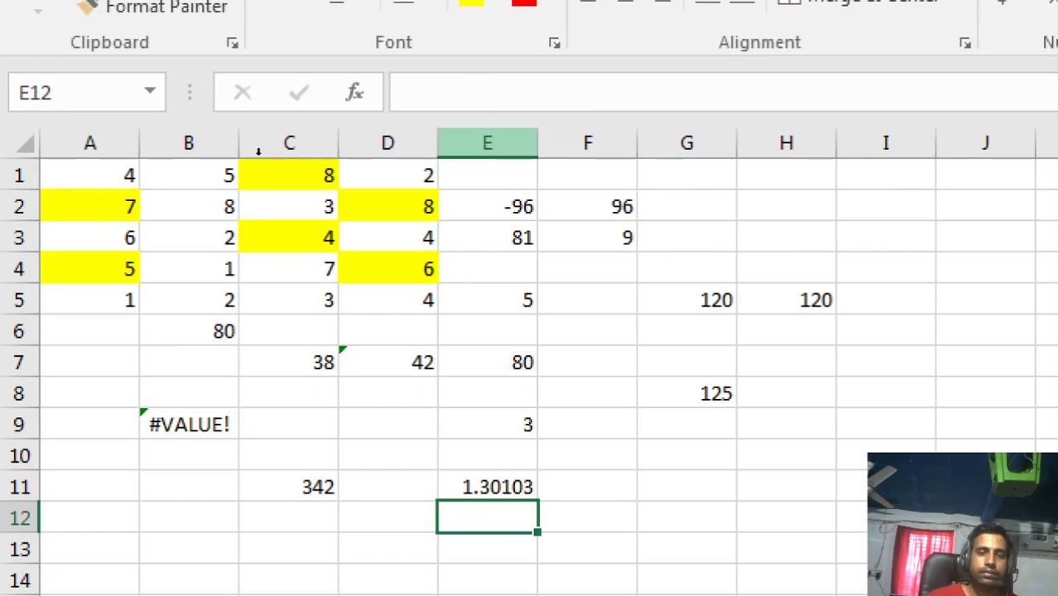
# Edit the LOG formula in E11 to read =LOG(50)
pyautogui.press('Up')
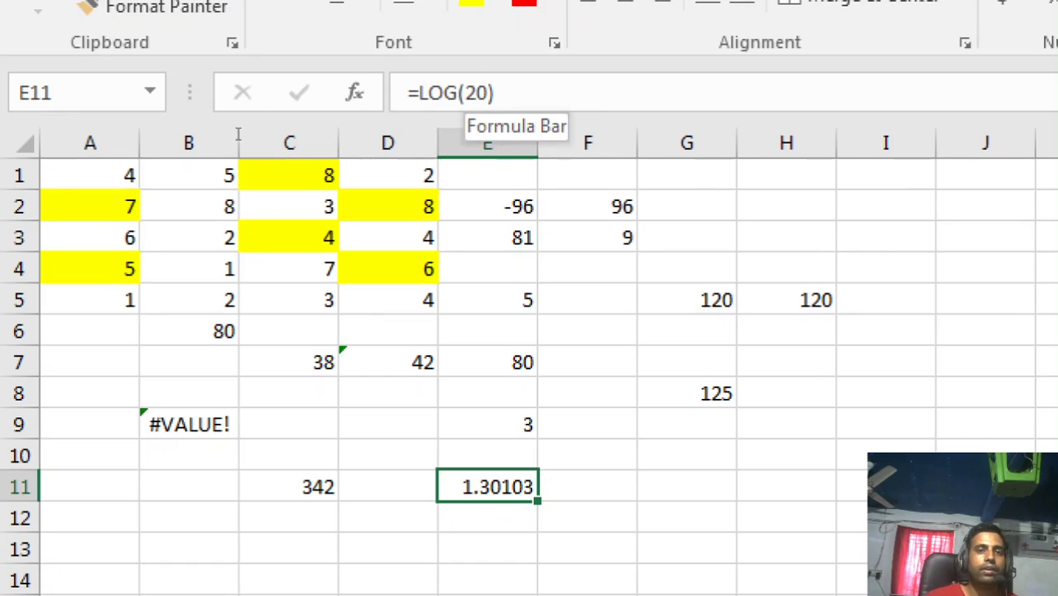
pyautogui.click(476, 93)
pyautogui.press('BackSpace')
pyautogui.write('5')
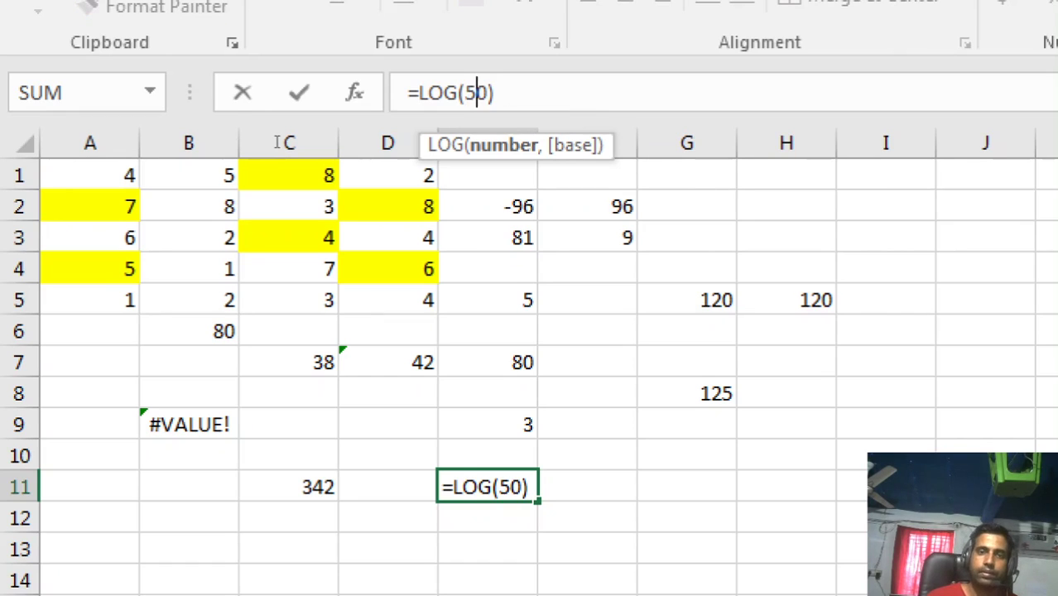
pyautogui.press('Return')
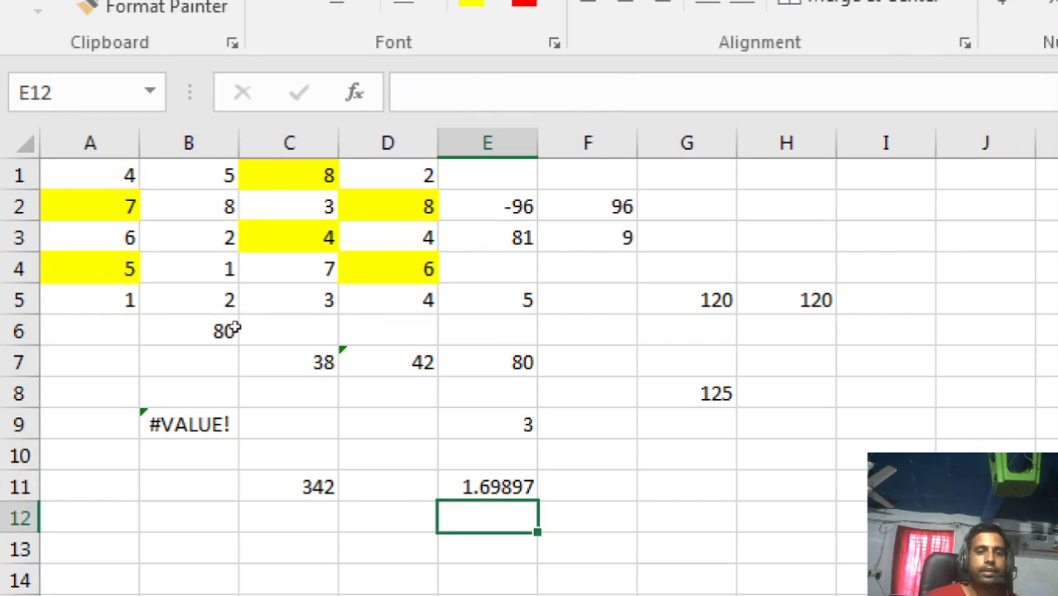
# Edit the LOG formula in E11 to read =LOG(90)
pyautogui.press('Up')
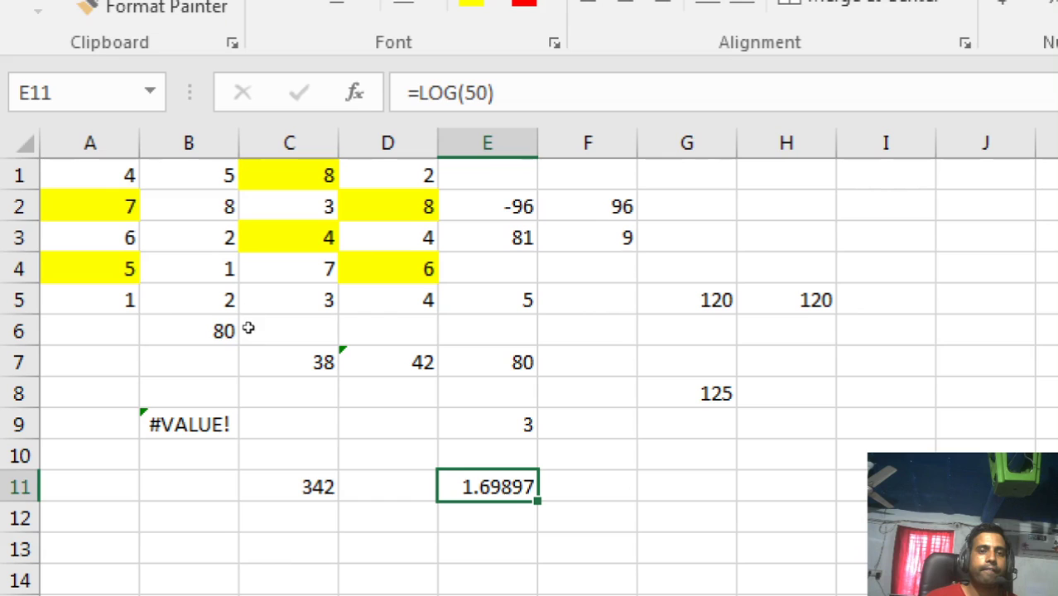
pyautogui.press('F2')
pyautogui.press('BackSpace')
pyautogui.write('9')
pyautogui.press('Return')
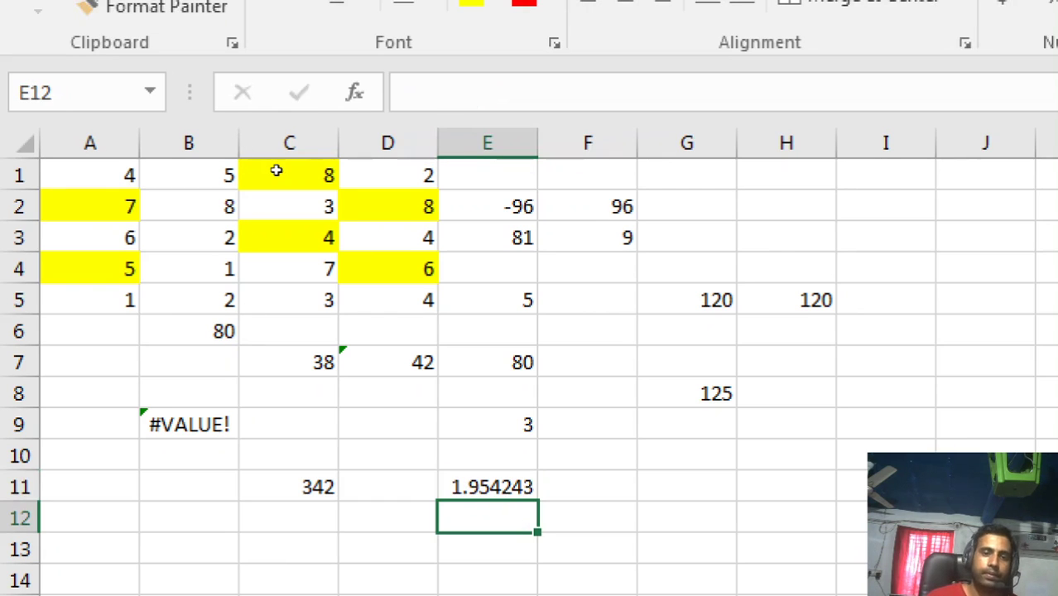
# Replace the number in E11's LOG formula with 100
pyautogui.press('Up')
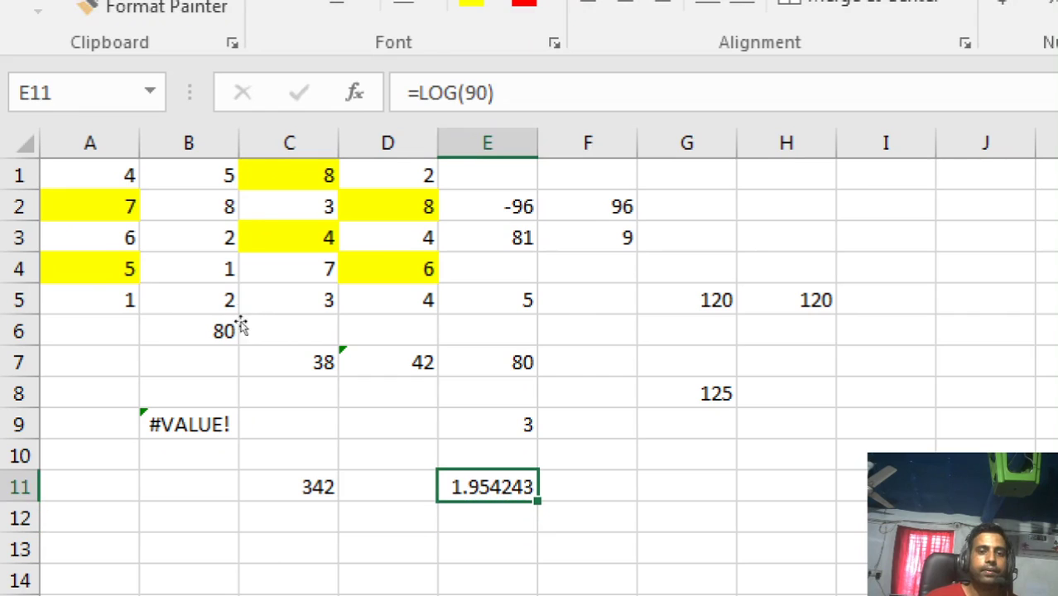
pyautogui.press('F2')
pyautogui.press('Left')
pyautogui.press('Left')
pyautogui.press('BackSpace')
pyautogui.write('10')
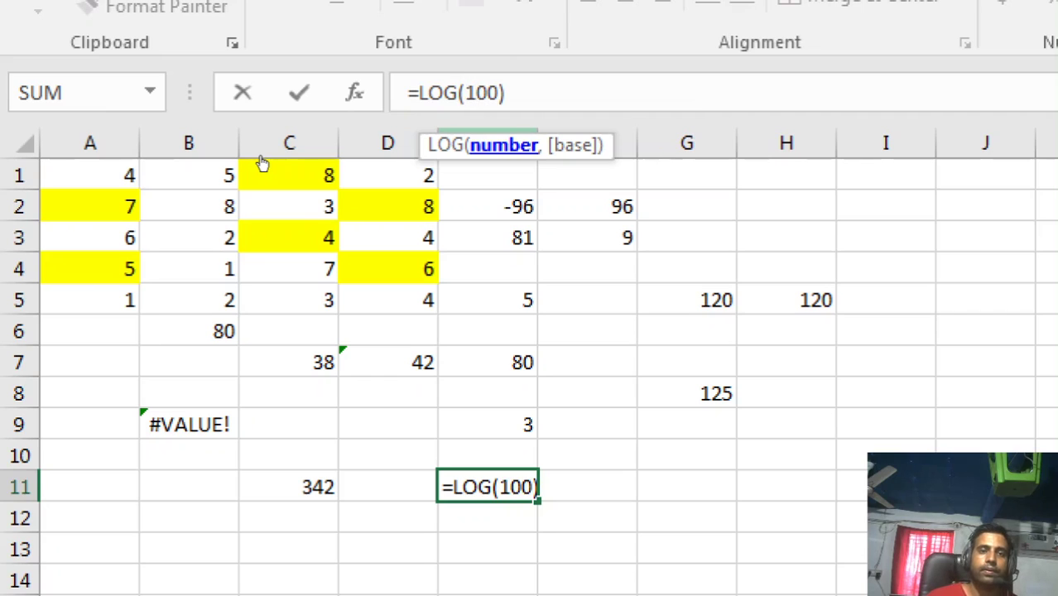
pyautogui.press('Return')
# Change the number in the LOG formula in E11 to 200
pyautogui.press('Up')
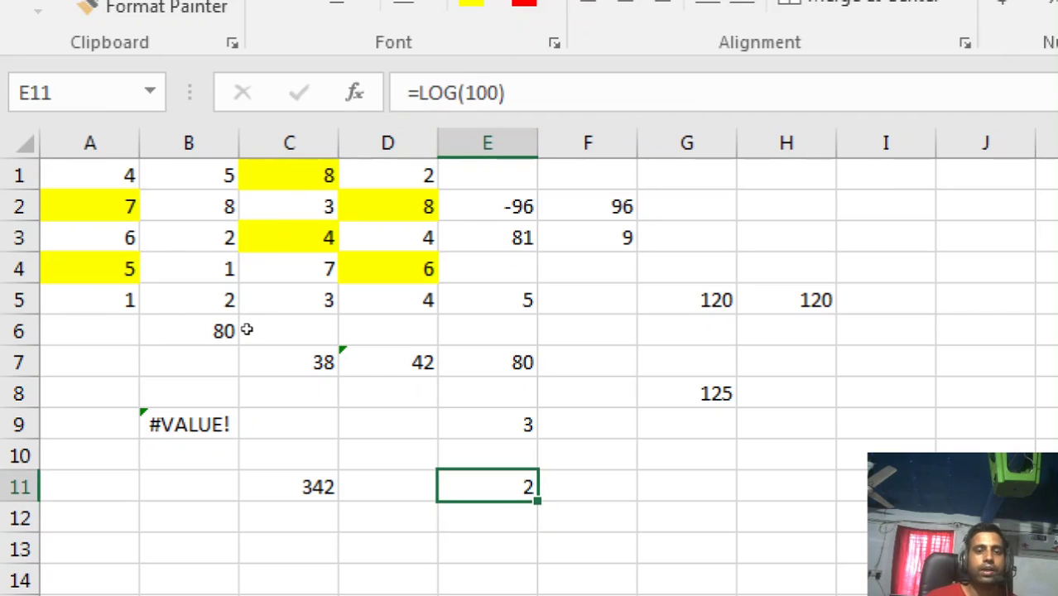
pyautogui.press('F2')
pyautogui.press('Left')
pyautogui.press('Left')
pyautogui.press('Left')
pyautogui.press('BackSpace')
pyautogui.write('2')
pyautogui.press('Return')
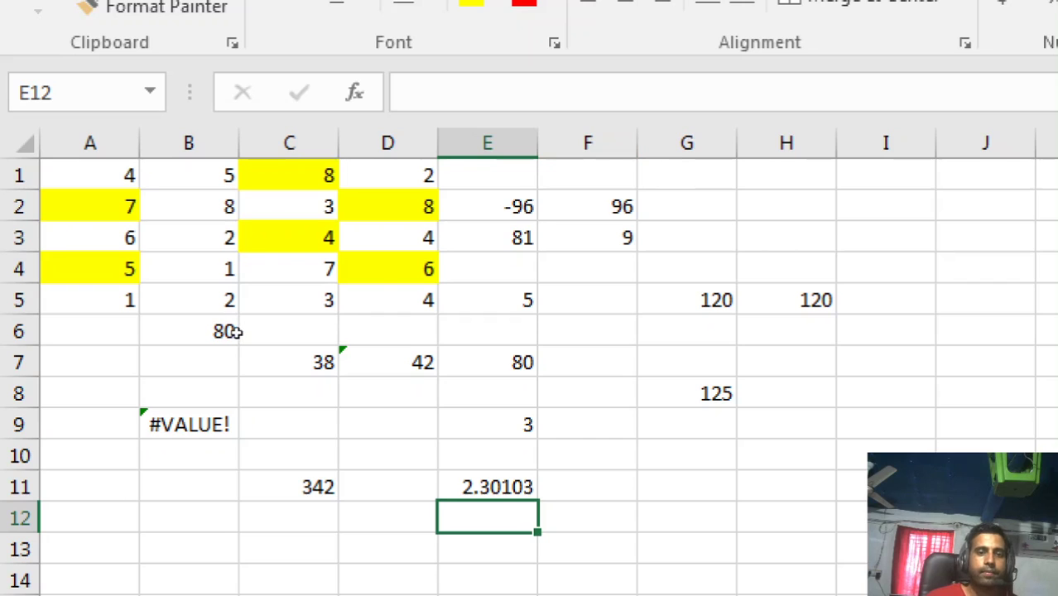
# Set the LOG formula in E11 to use 1000 as its number
pyautogui.press('Up')
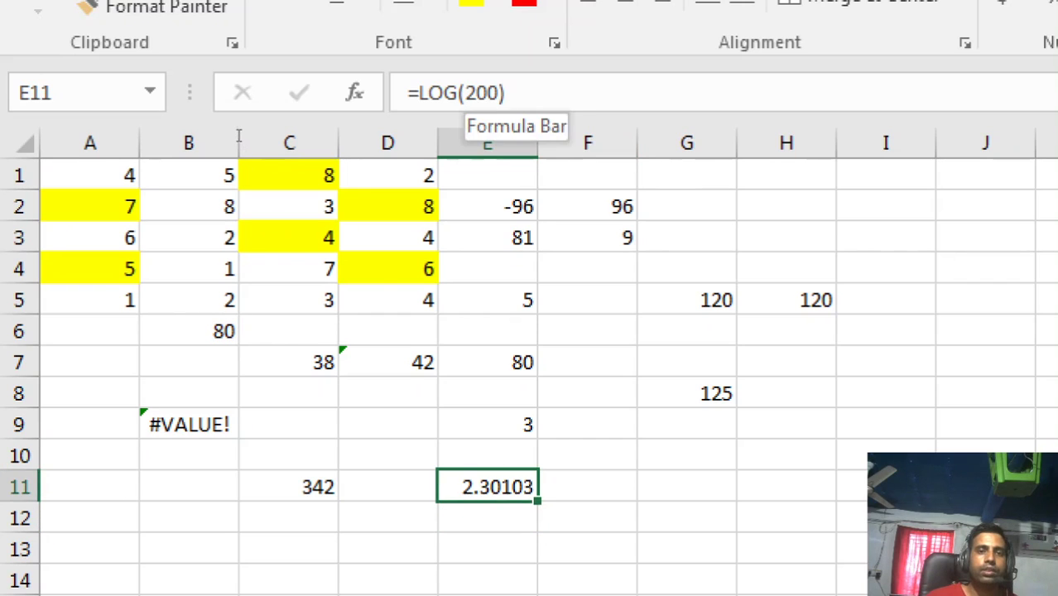
pyautogui.click(477, 93)
pyautogui.press('BackSpace')
pyautogui.write('10')
pyautogui.press('Return')
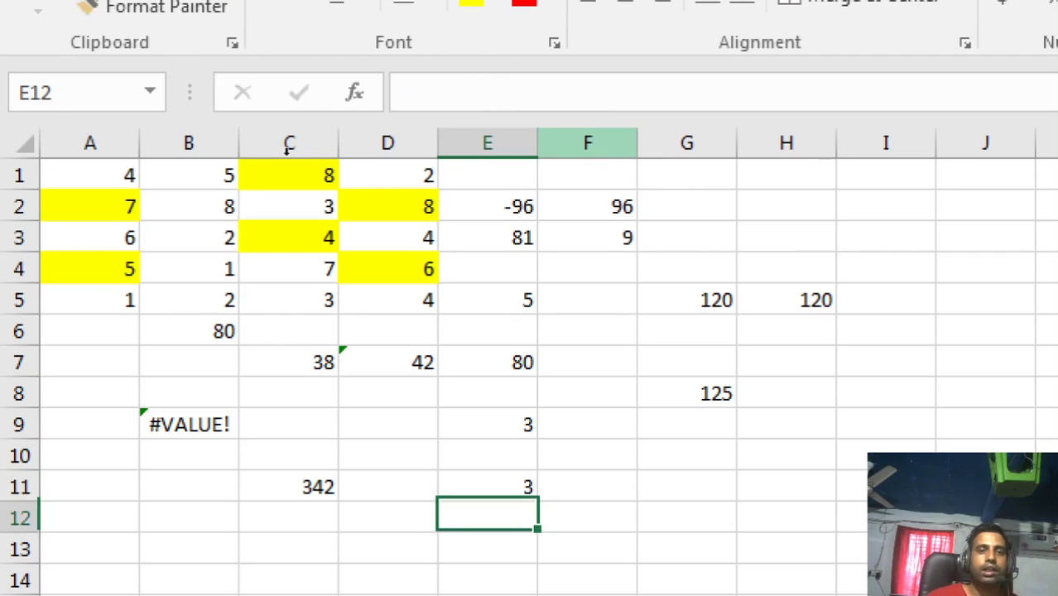
# Extend the number in E11's LOG formula so that it reads =LOG(100000000)
pyautogui.press('Up')
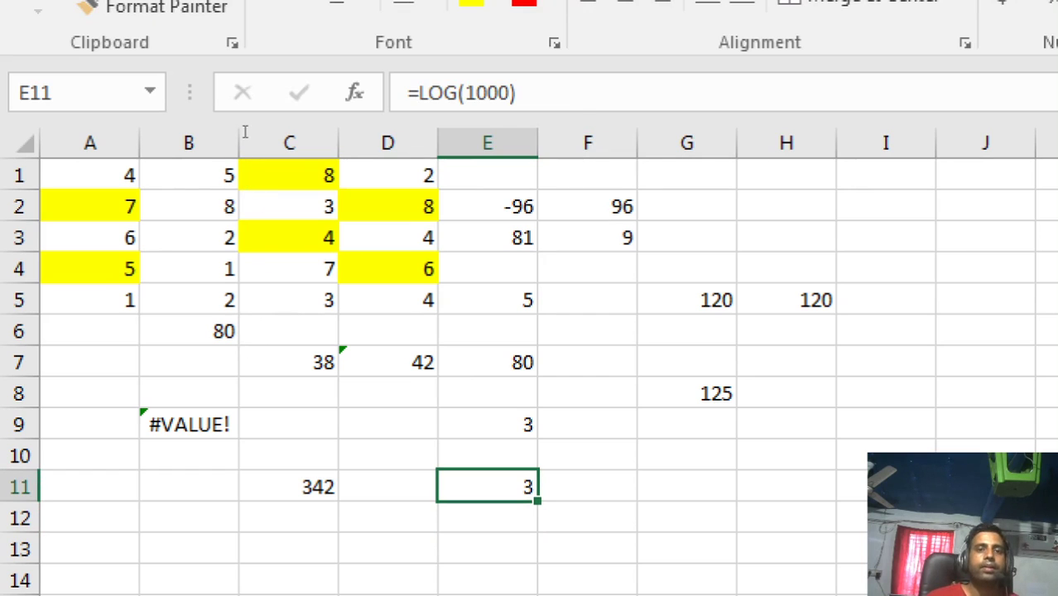
pyautogui.click(488, 93)
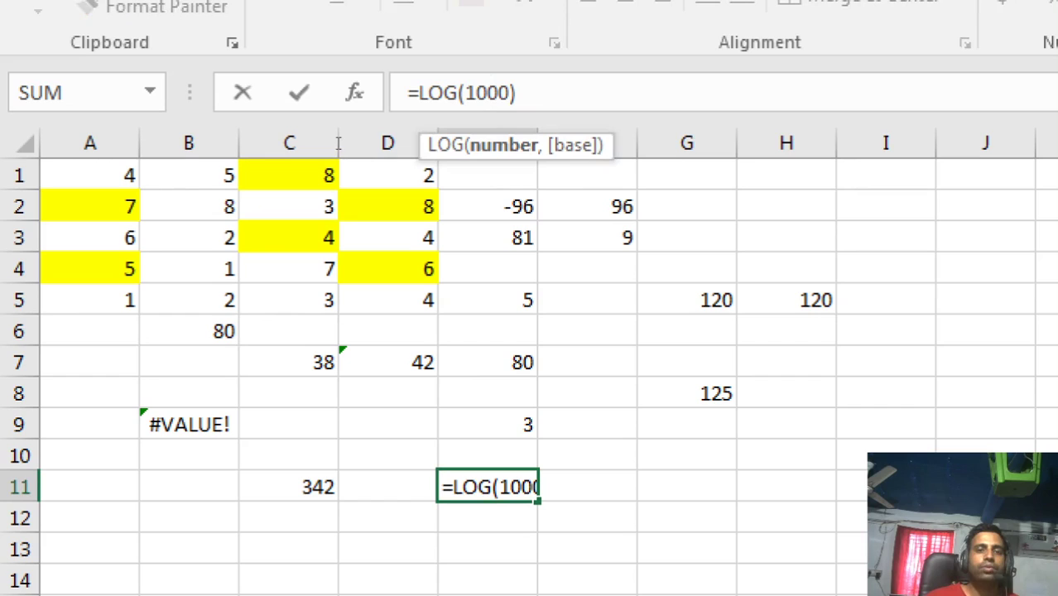
pyautogui.press('Delete')
pyautogui.press('Delete')
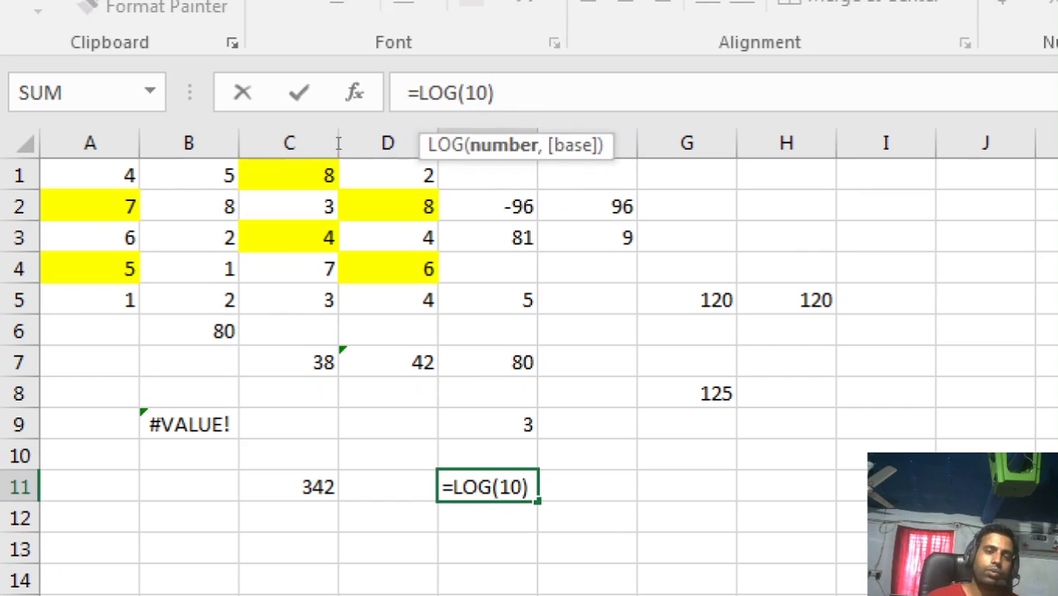
pyautogui.write('0')
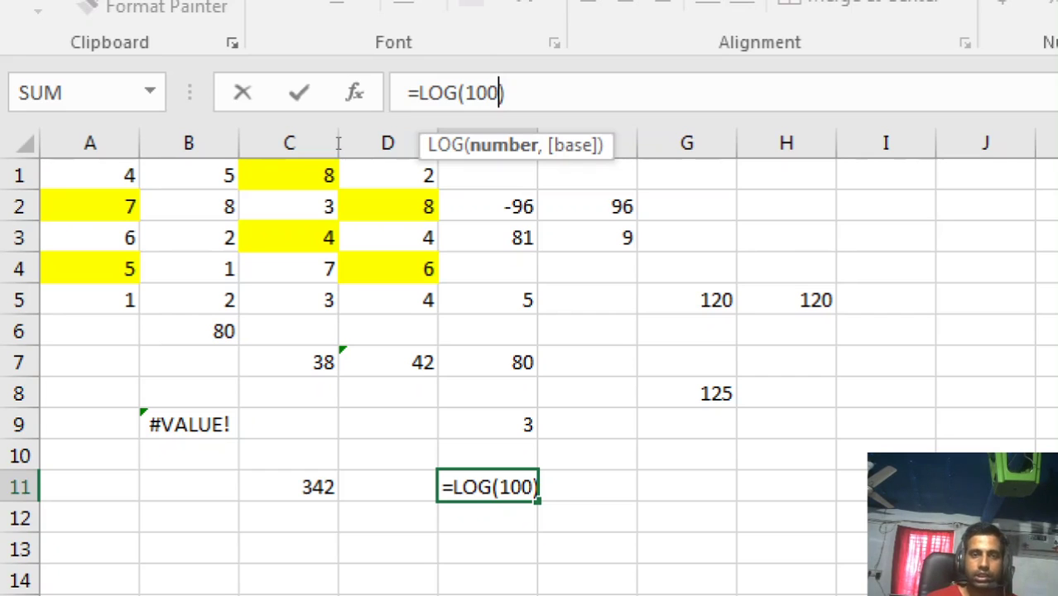
pyautogui.write('0000')
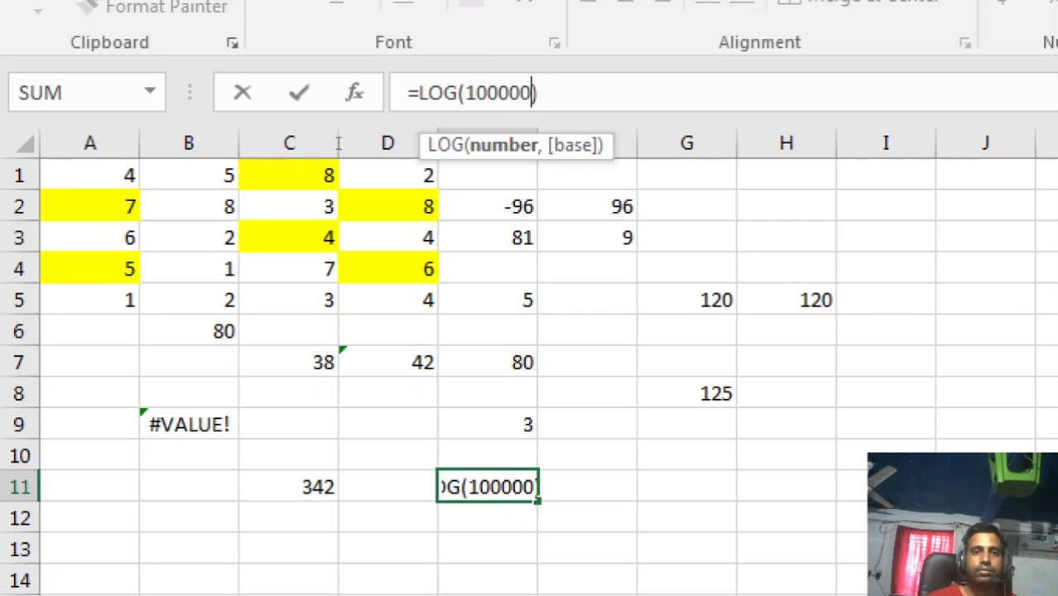
pyautogui.write('00')
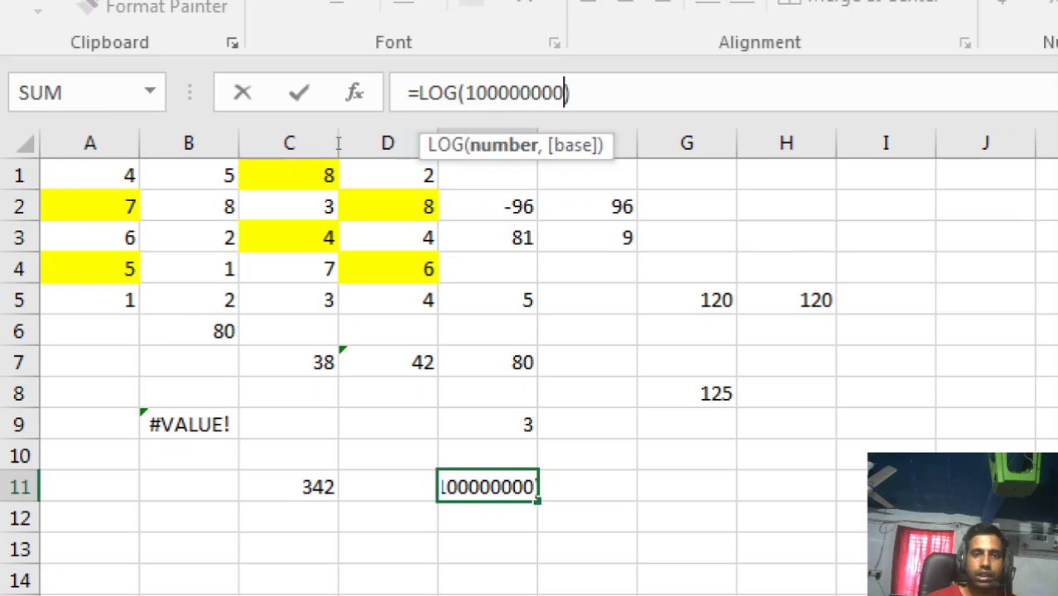
pyautogui.press('Return')
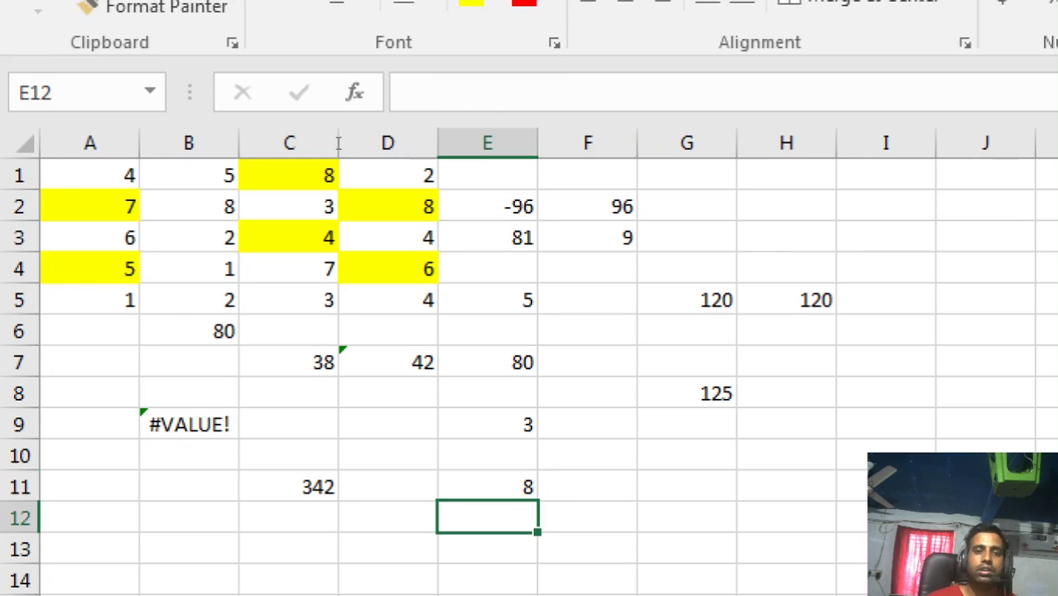
# Switch to the PDF notes and copy the SIN example formula =SIN(30*PI()/180)
pyautogui.press('Up')
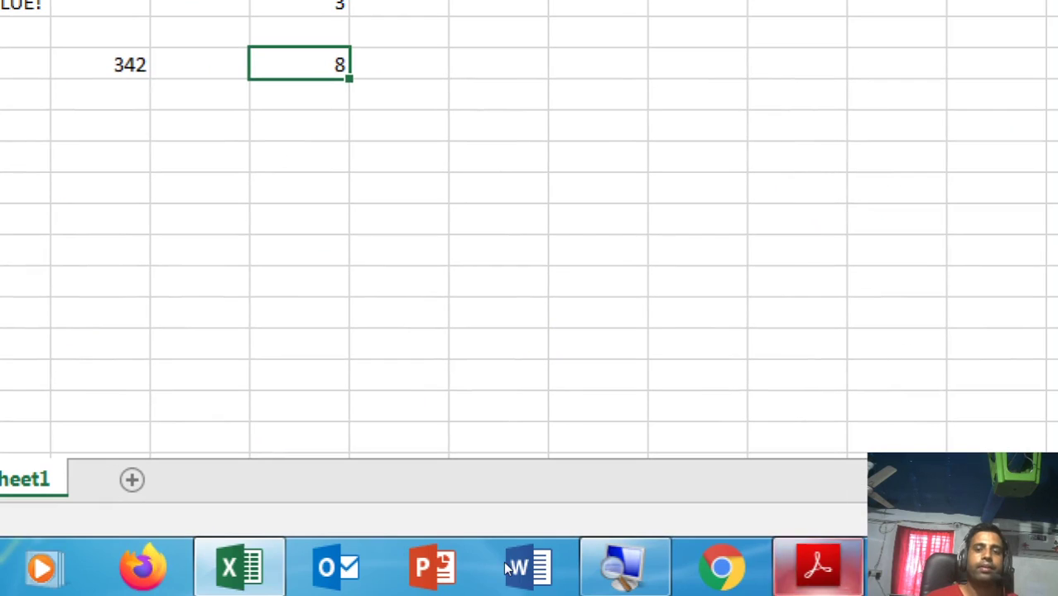
pyautogui.click(511, 580)
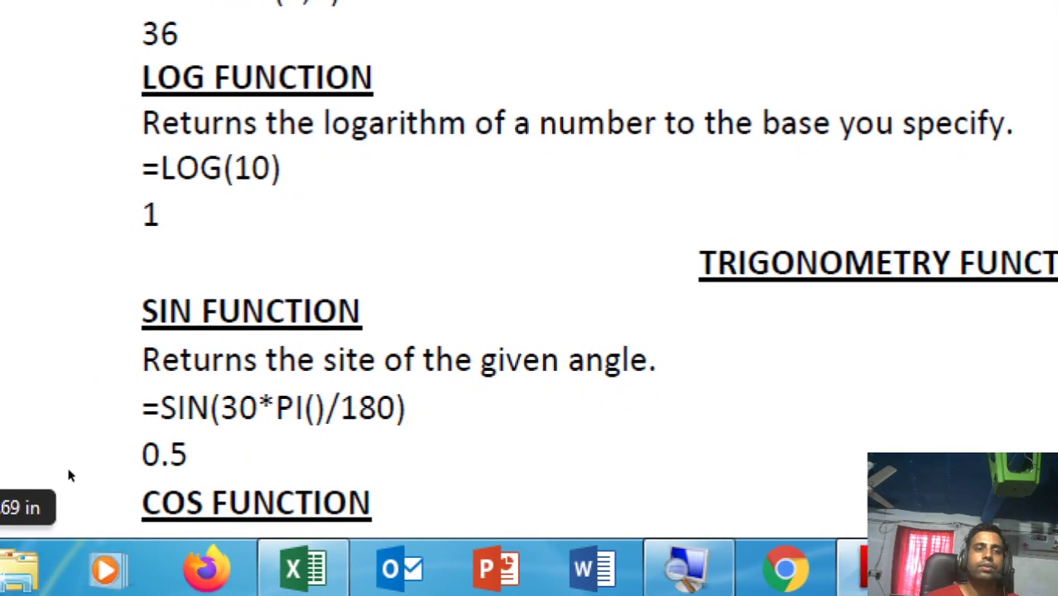
pyautogui.scroll(-2, 273, 435)
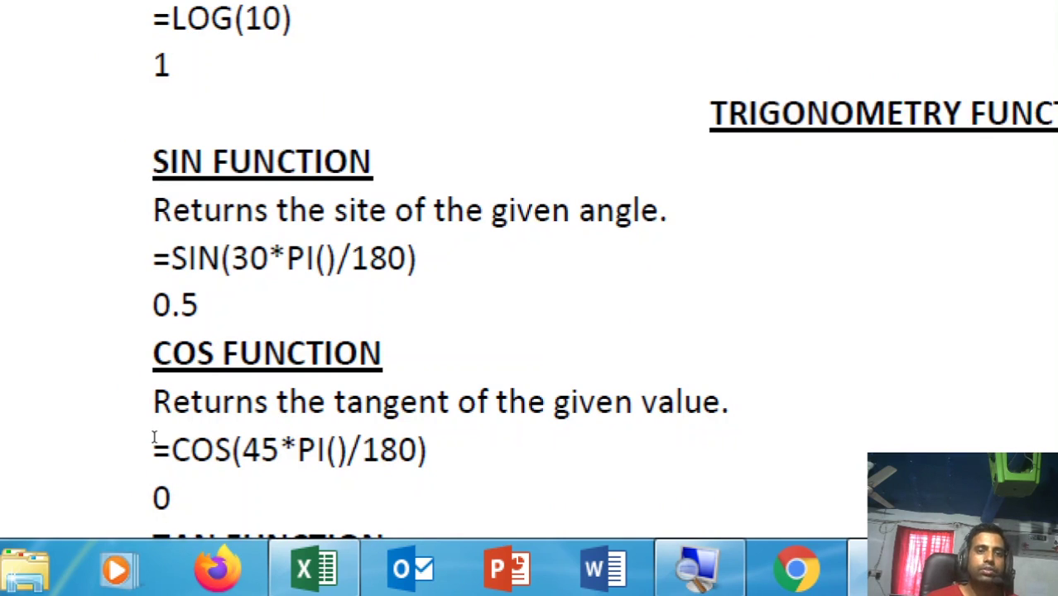
pyautogui.moveTo(134, 429); pyautogui.dragTo(263, 427)
pyautogui.hotkey('ctrl', 'c')
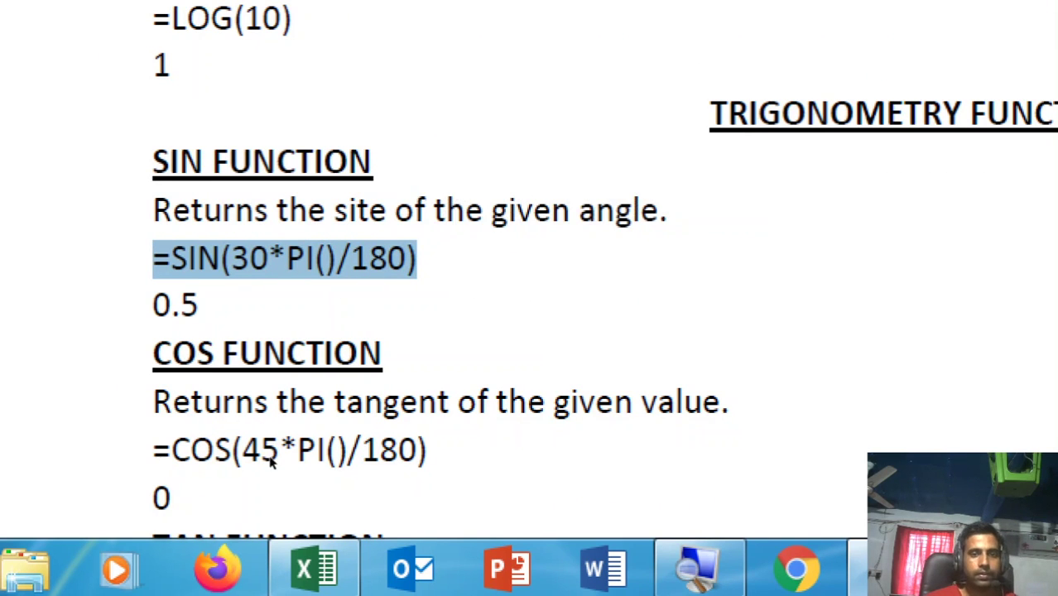
# Switch back to Excel and paste the copied SIN formula into cell F4
pyautogui.click(315, 570)
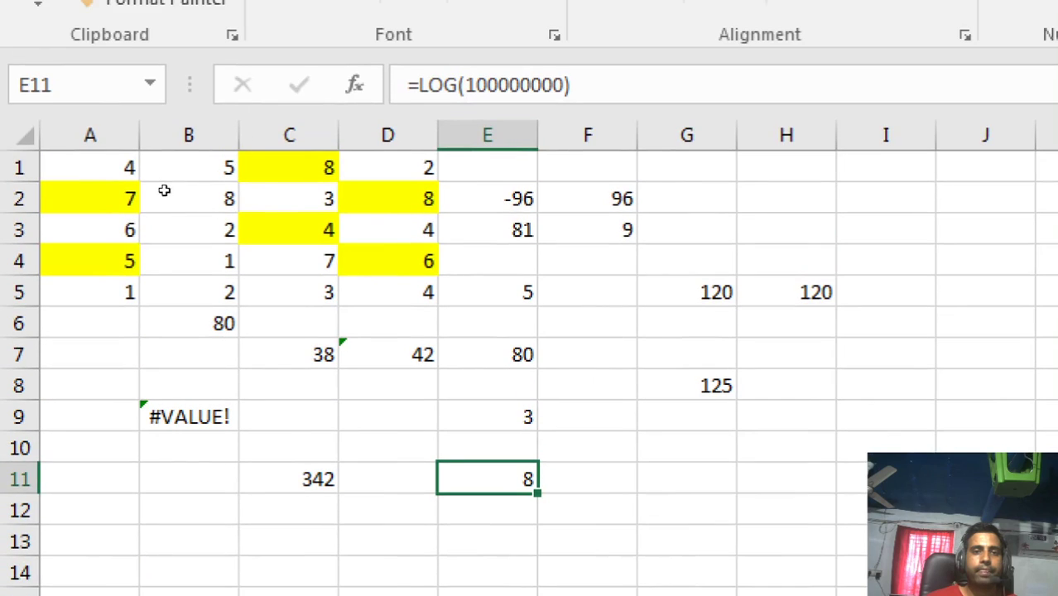
pyautogui.press('Right')
pyautogui.press('Up')
pyautogui.press('Up')
pyautogui.press('Up')
pyautogui.press('Up')
pyautogui.press('Up')
pyautogui.press('Up')
pyautogui.press('Up')
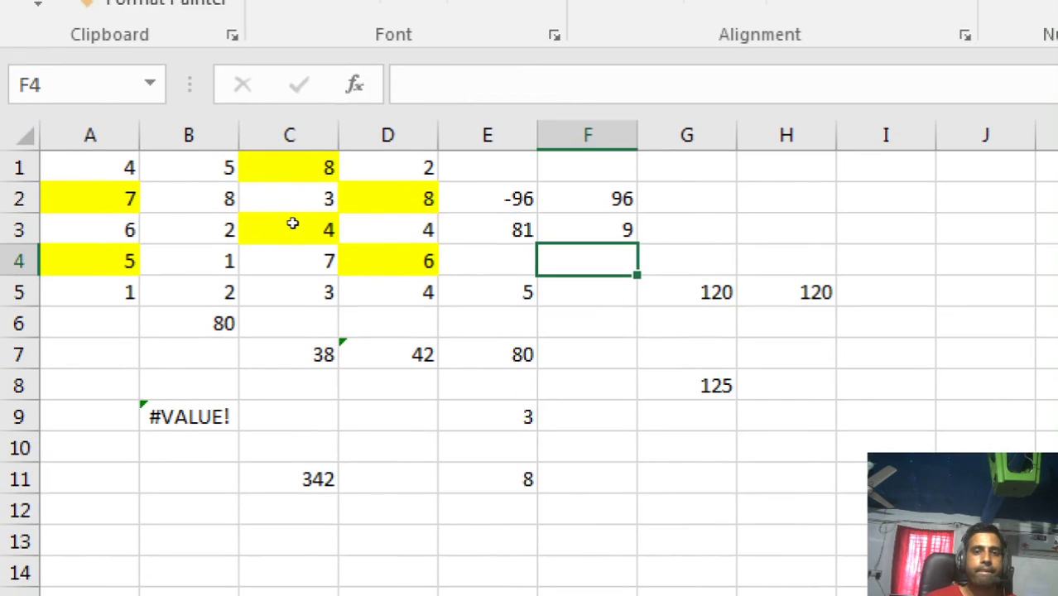
pyautogui.hotkey('ctrl', 'v')
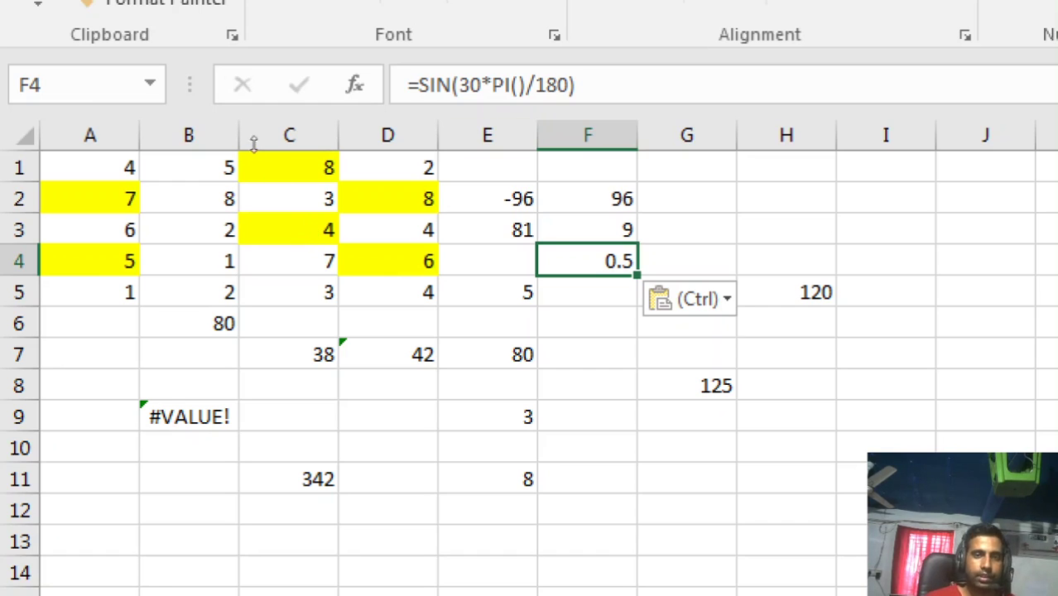
# Change the angle in F4's SIN formula to 40
pyautogui.click(468, 84)
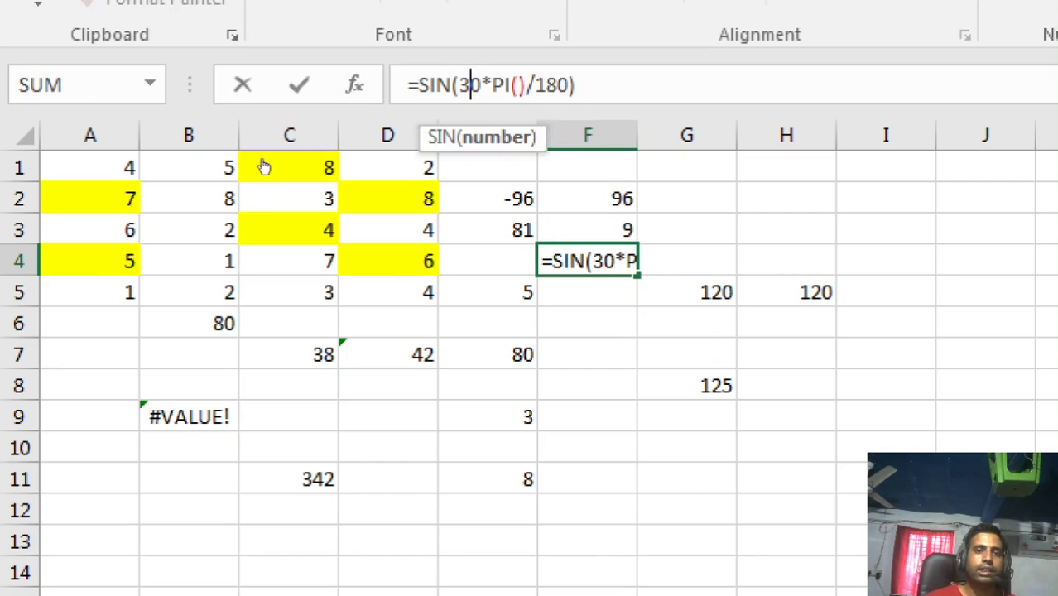
pyautogui.press('BackSpace')
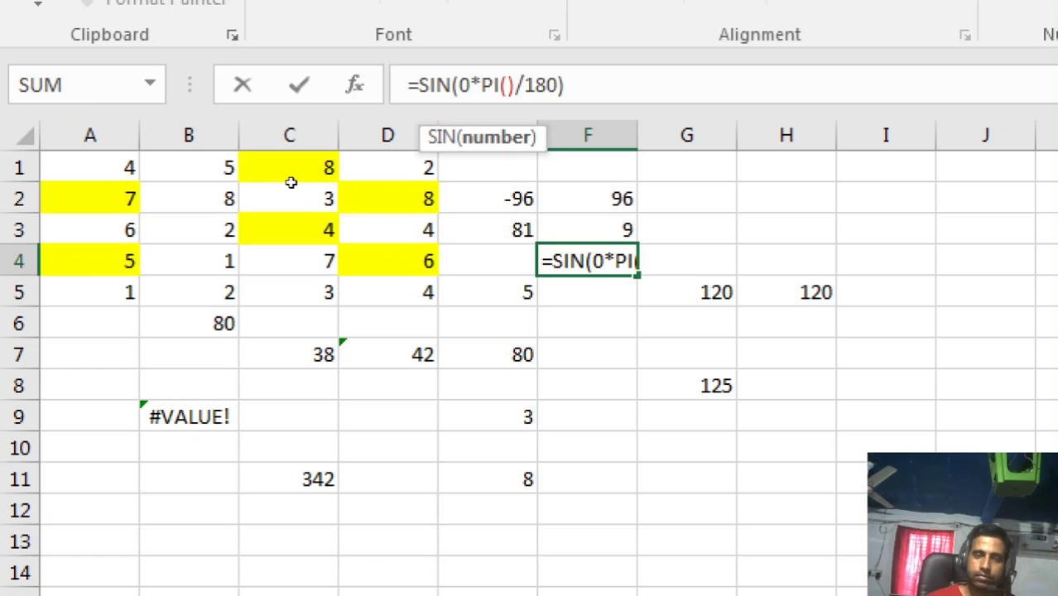
pyautogui.write('4')
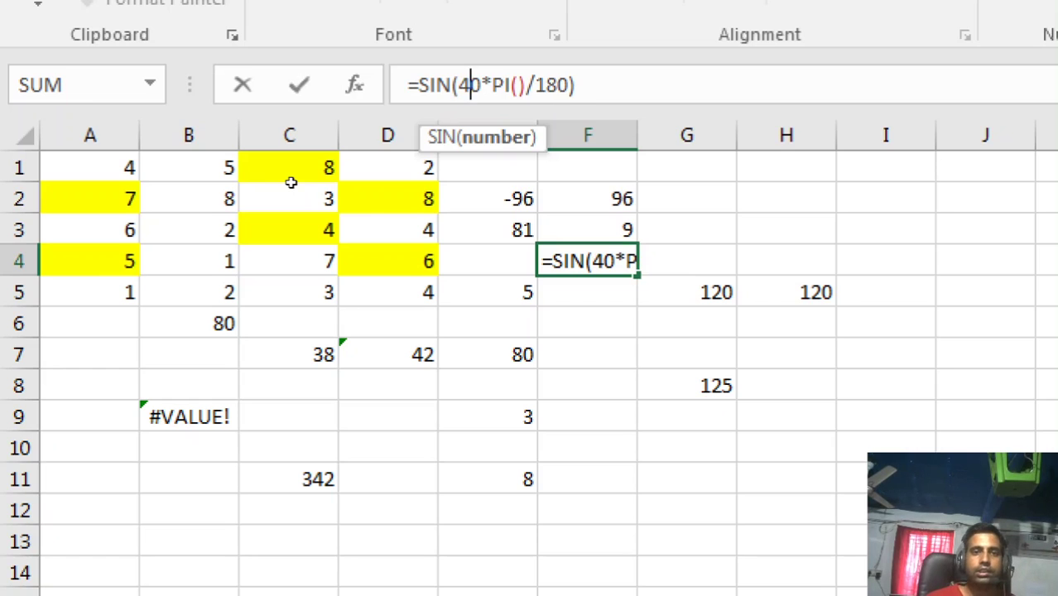
pyautogui.press('Return')
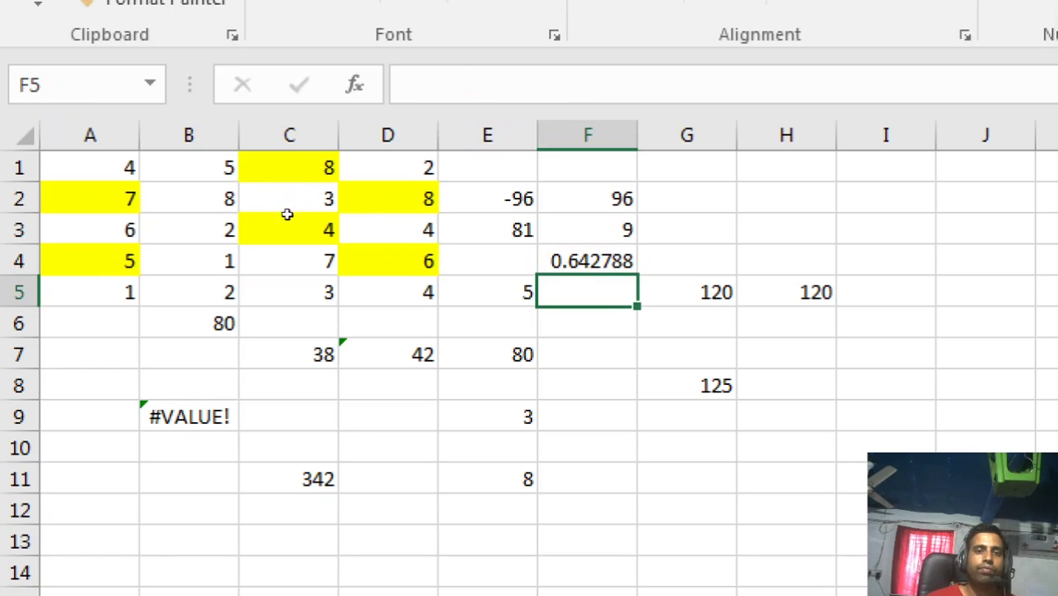
# Set the angle in the SIN formula in F4 to 60
pyautogui.press('Up')
pyautogui.click(471, 84)
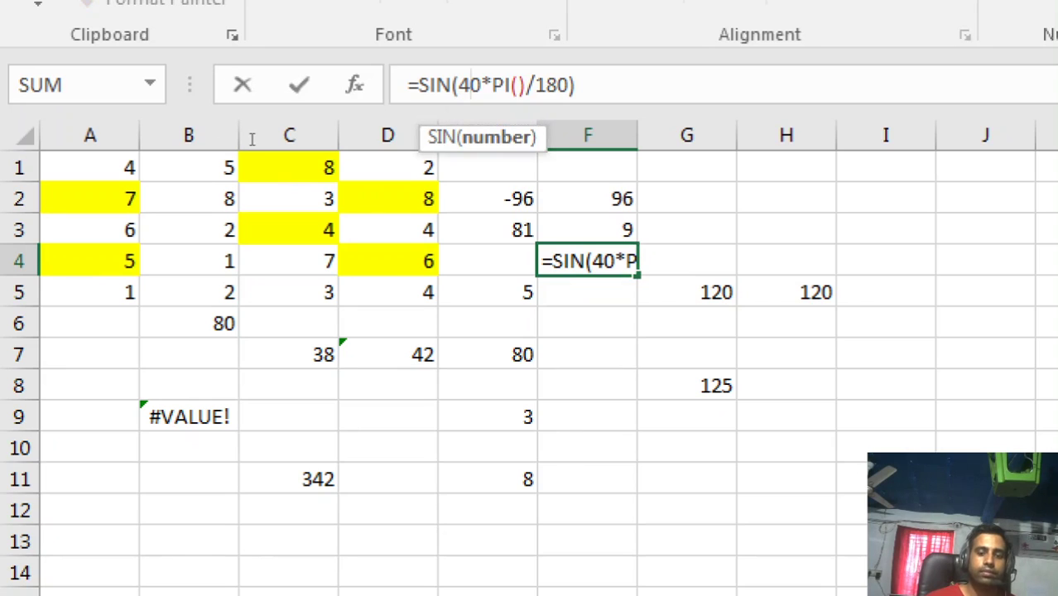
pyautogui.press('BackSpace')
pyautogui.write('6')
pyautogui.press('Return')
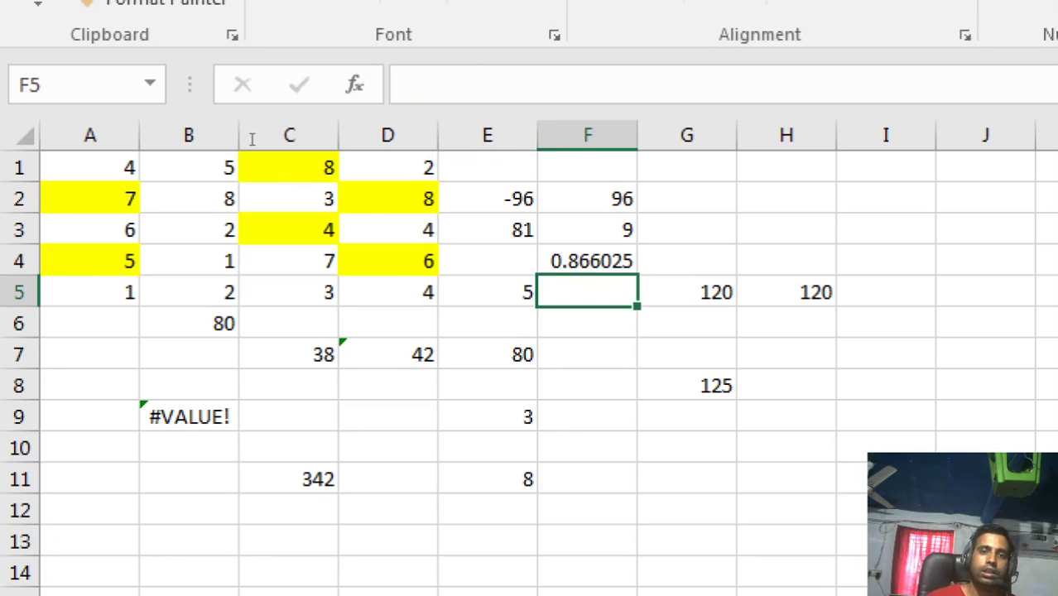
# Edit the SIN formula in F4 to read =SIN(90*PI()/180)
pyautogui.press('Up')
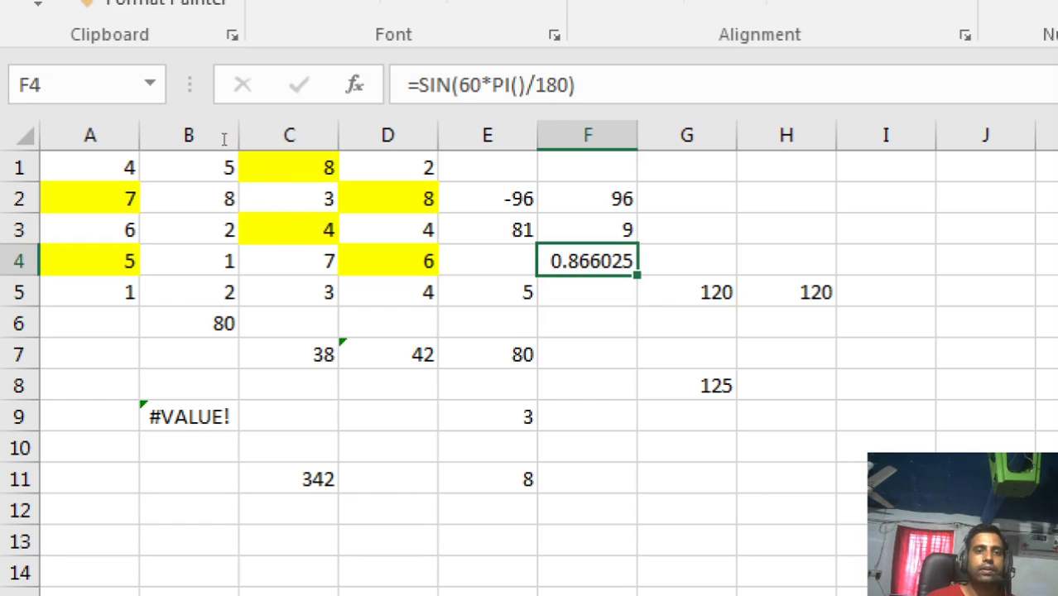
pyautogui.click(460, 84)
pyautogui.press('Right')
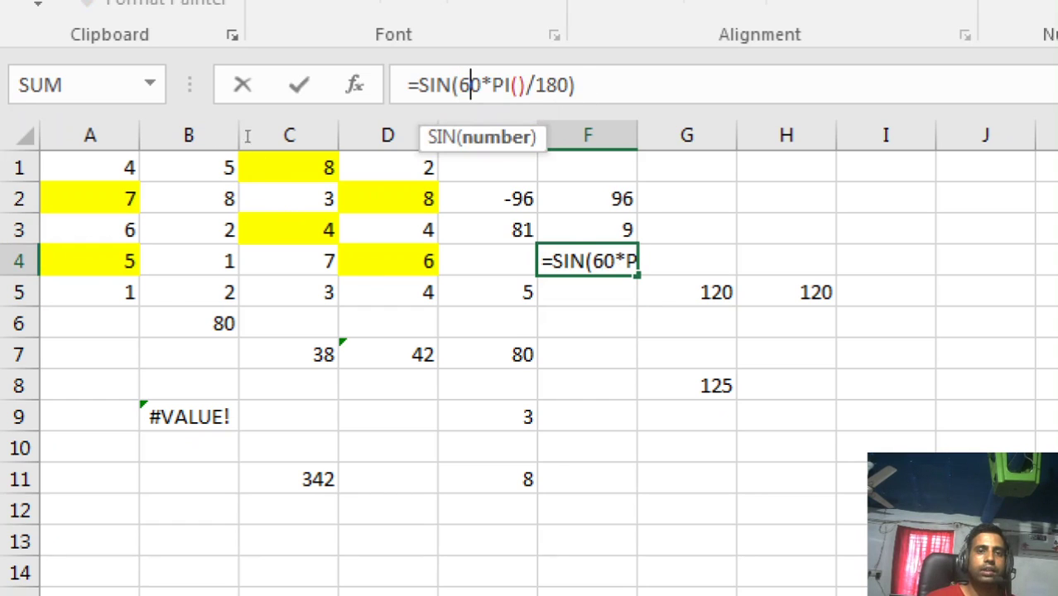
pyautogui.press('BackSpace')
pyautogui.write('9')
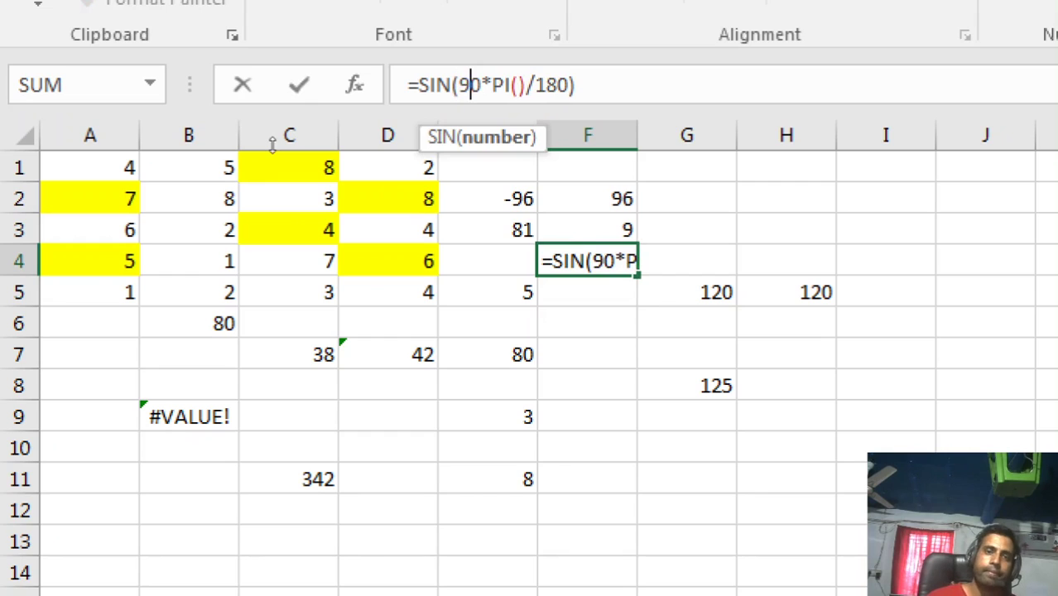
pyautogui.press('Return')
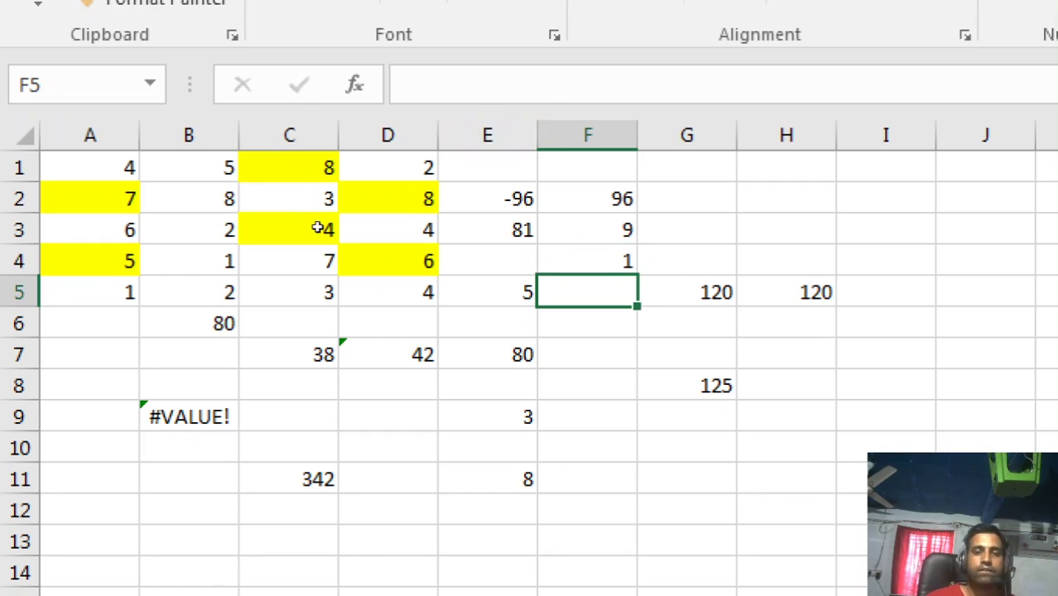
# Check the SIN formula in F4, switch to the PDF notes and read on from the COS function to the DATE function
pyautogui.press('Up')
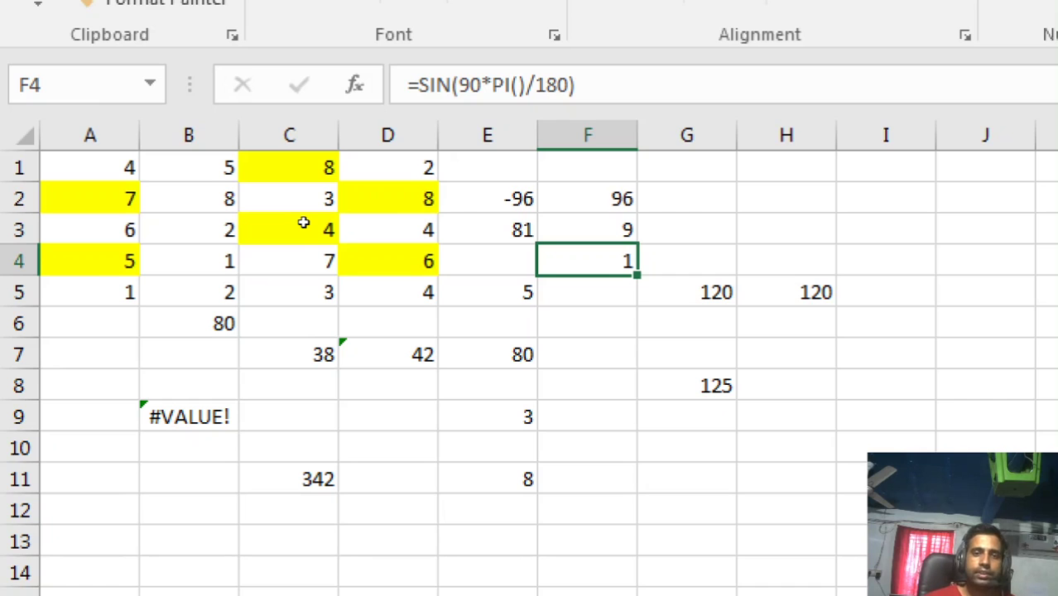
pyautogui.press('Return')
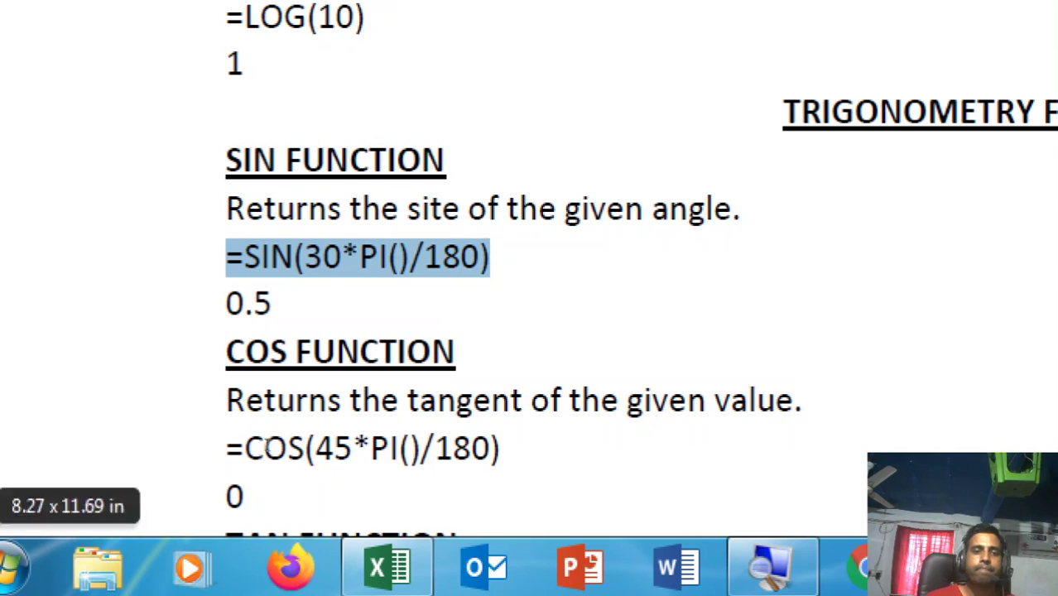
pyautogui.press('Right')
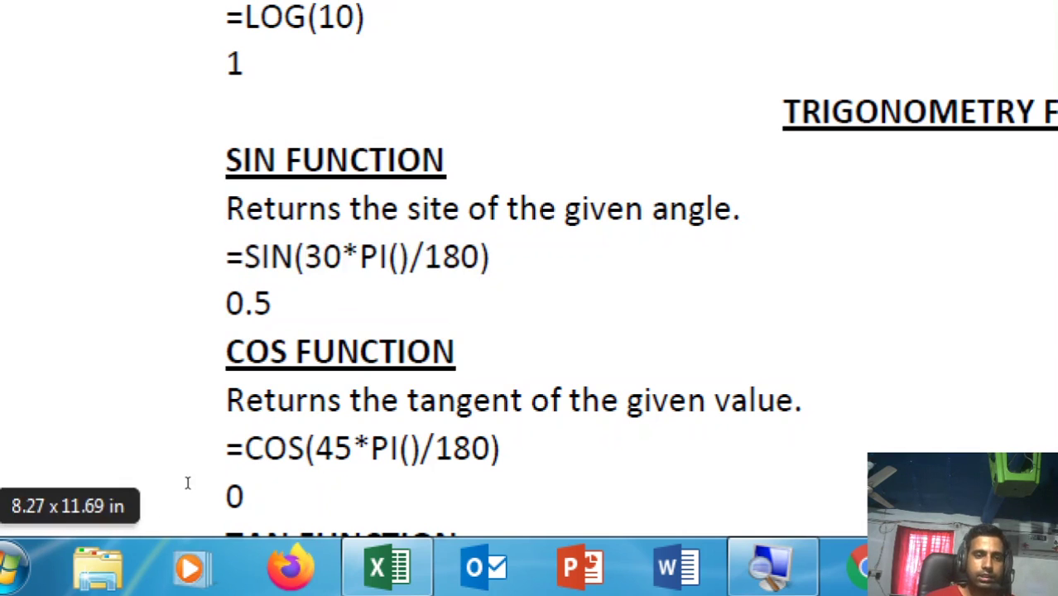
pyautogui.scroll(-3, 282, 485)
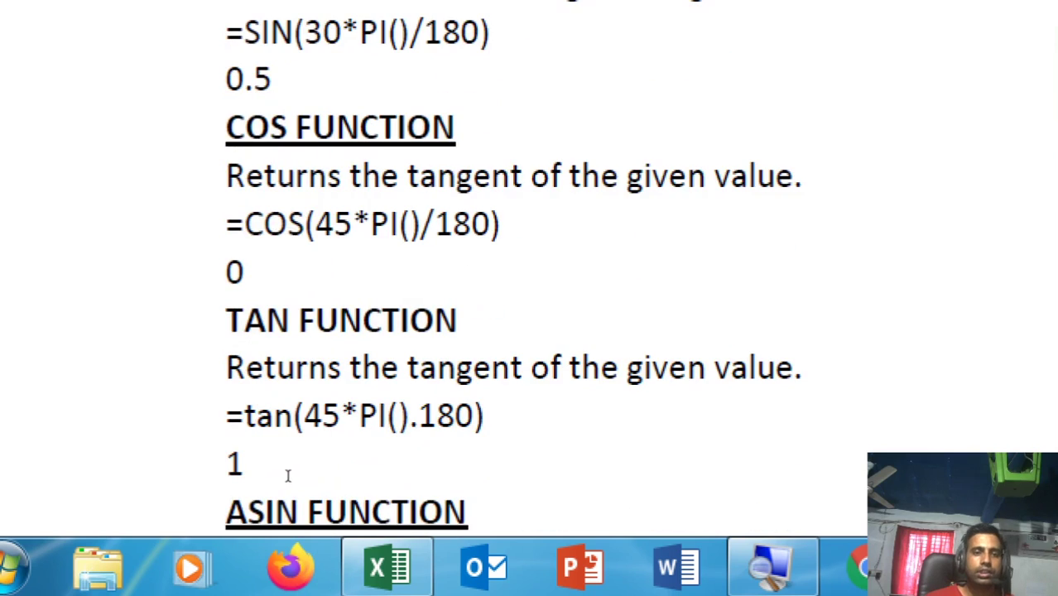
pyautogui.scroll(-3, 288, 475)
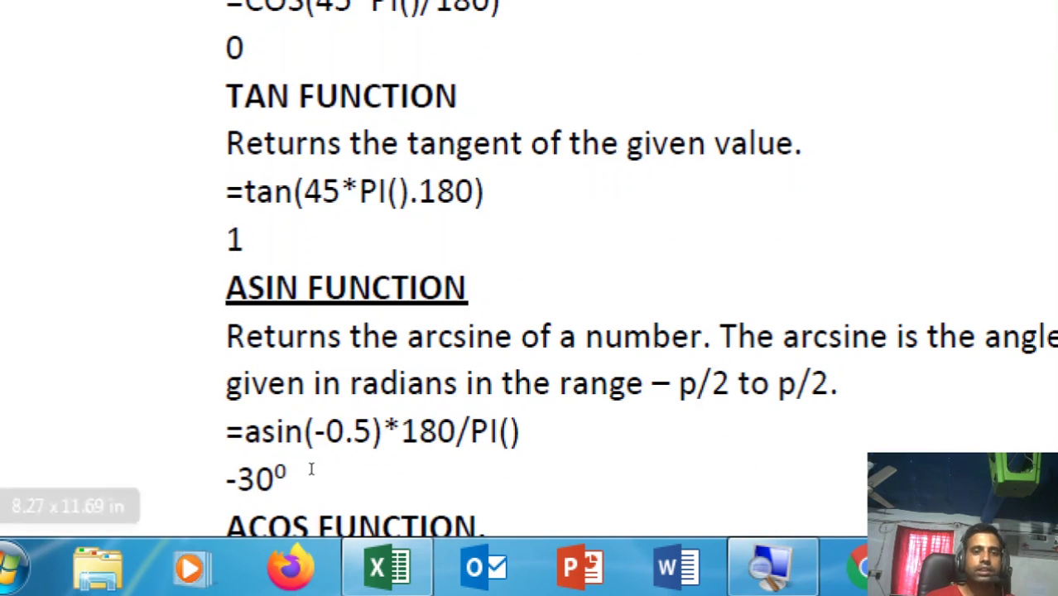
pyautogui.scroll(-2, 310, 472)
pyautogui.scroll(-3, 307, 476)
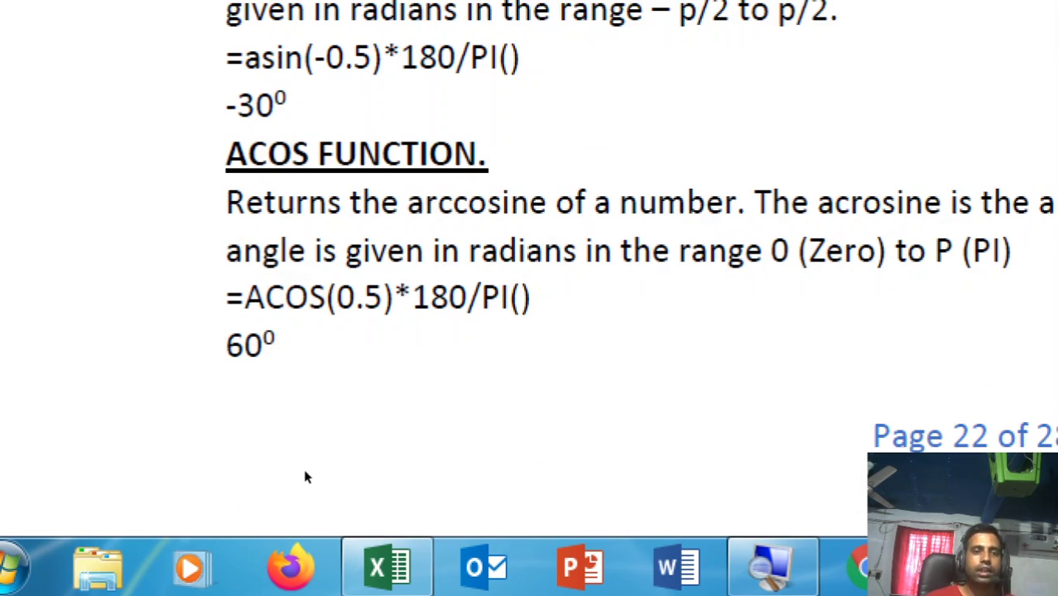
pyautogui.scroll(-9, 305, 479)
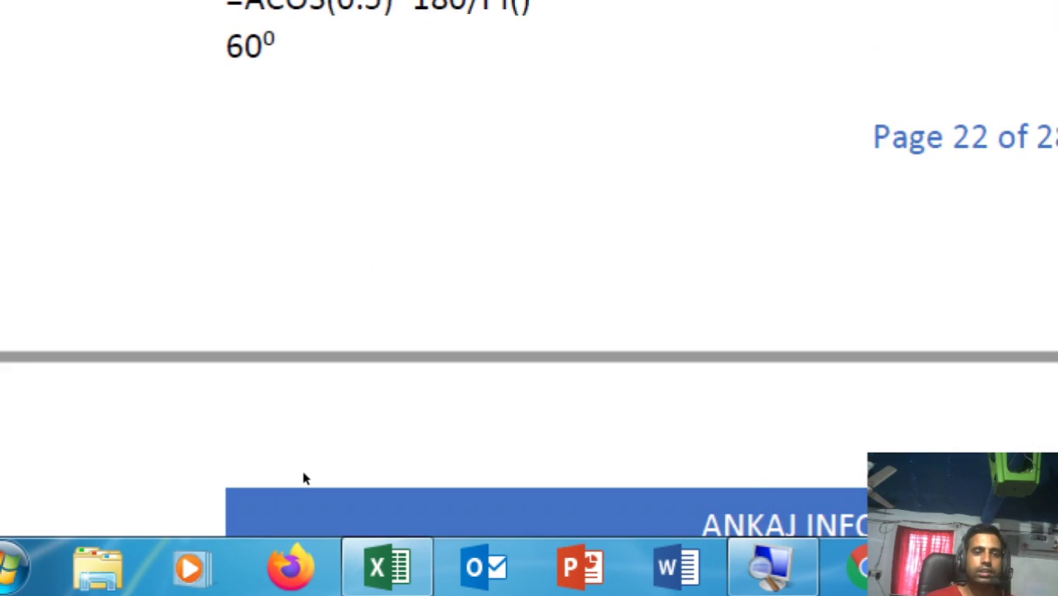
pyautogui.scroll(-3, 303, 472)
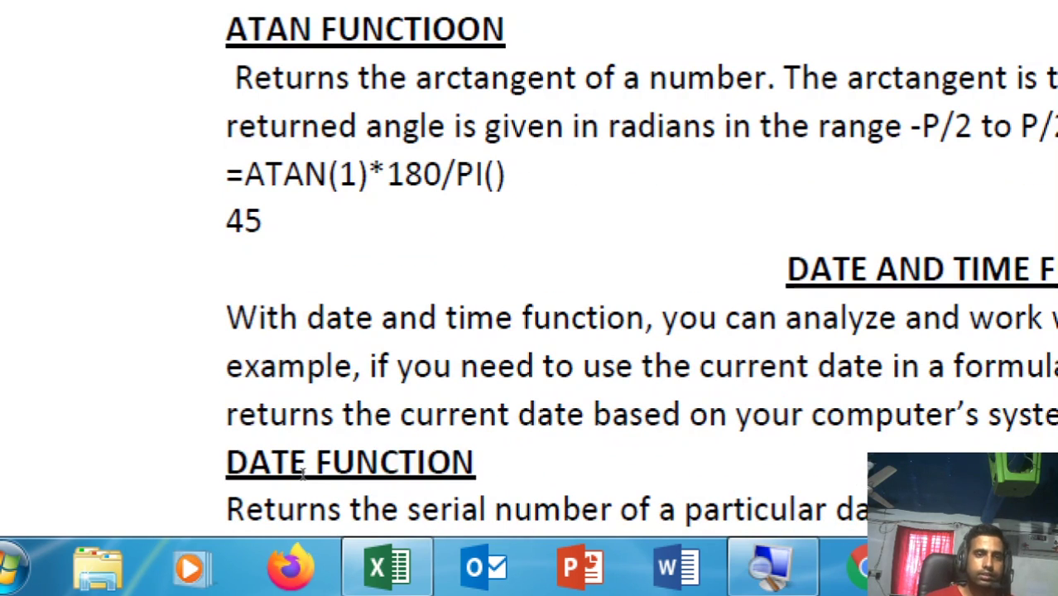
pyautogui.scroll(-5, 303, 472)
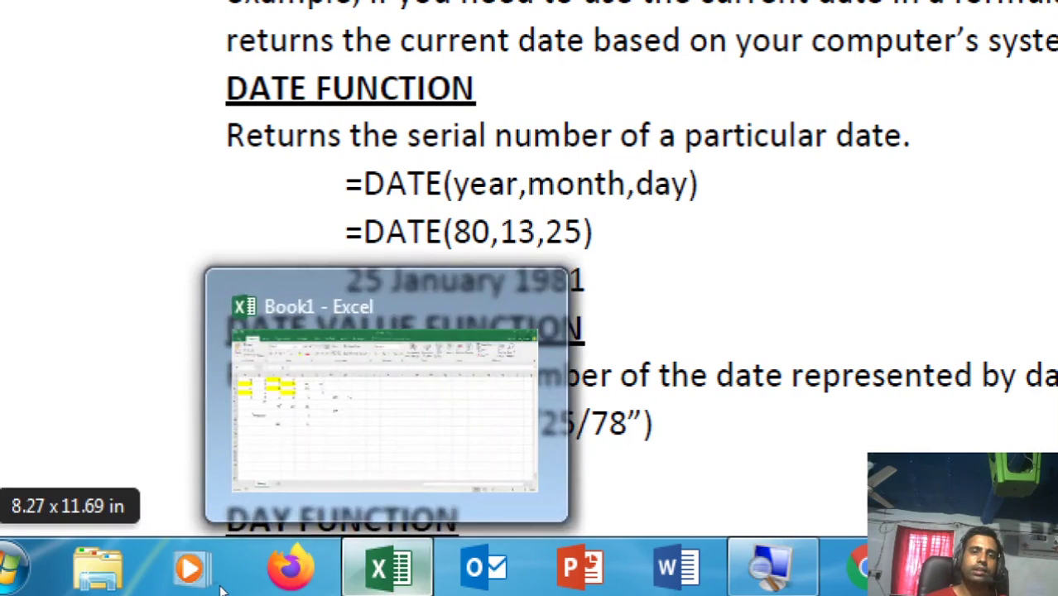
# Switch back to Excel and enter the formula =DATE(2019,16,8) in cell F6
pyautogui.click(386, 569)
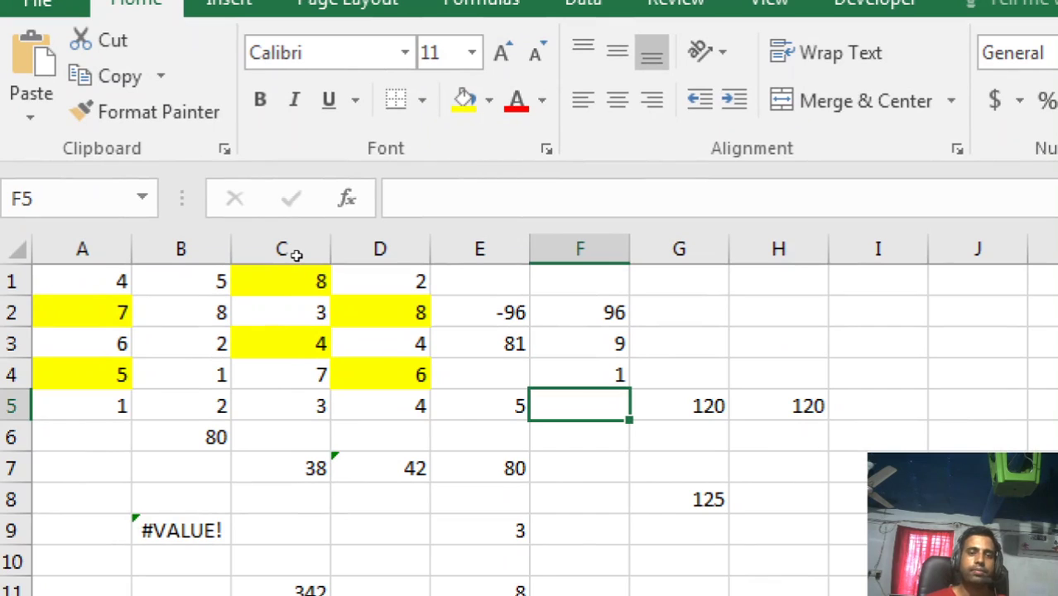
pyautogui.press('Down')
pyautogui.write('=')
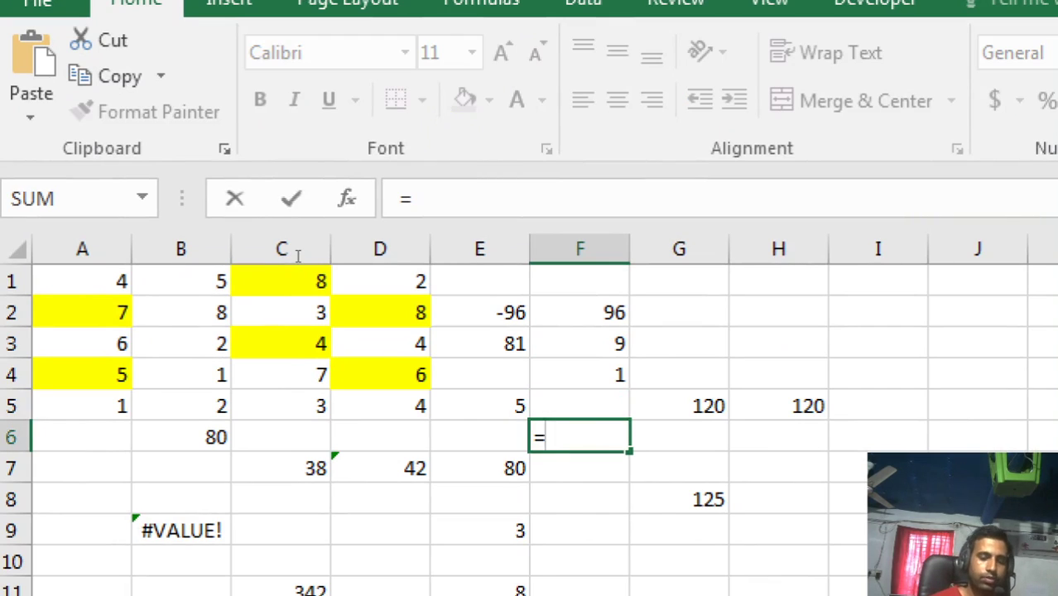
pyautogui.write('date(')
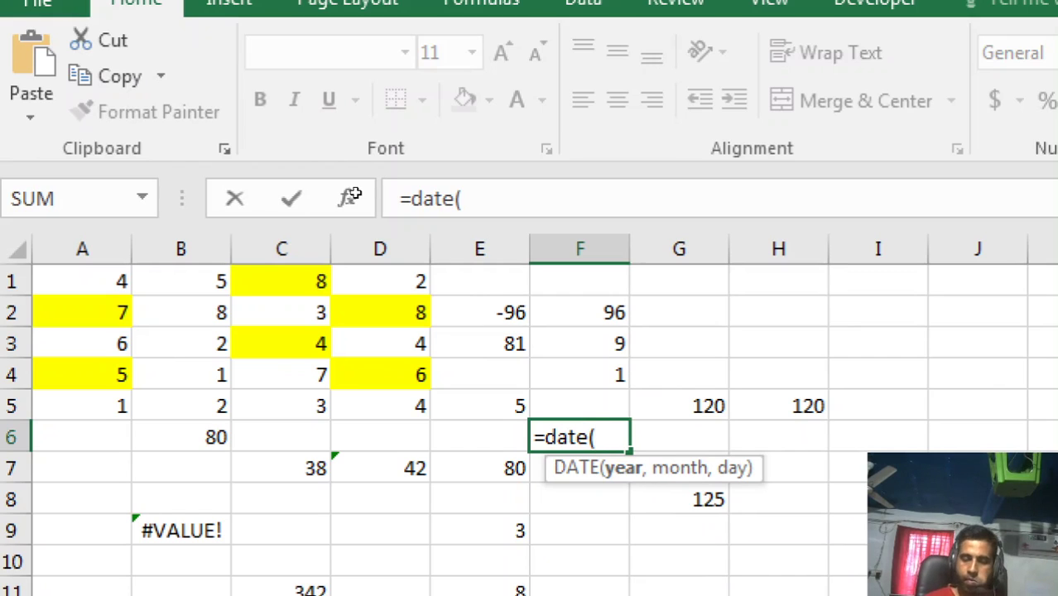
pyautogui.write('2019,')
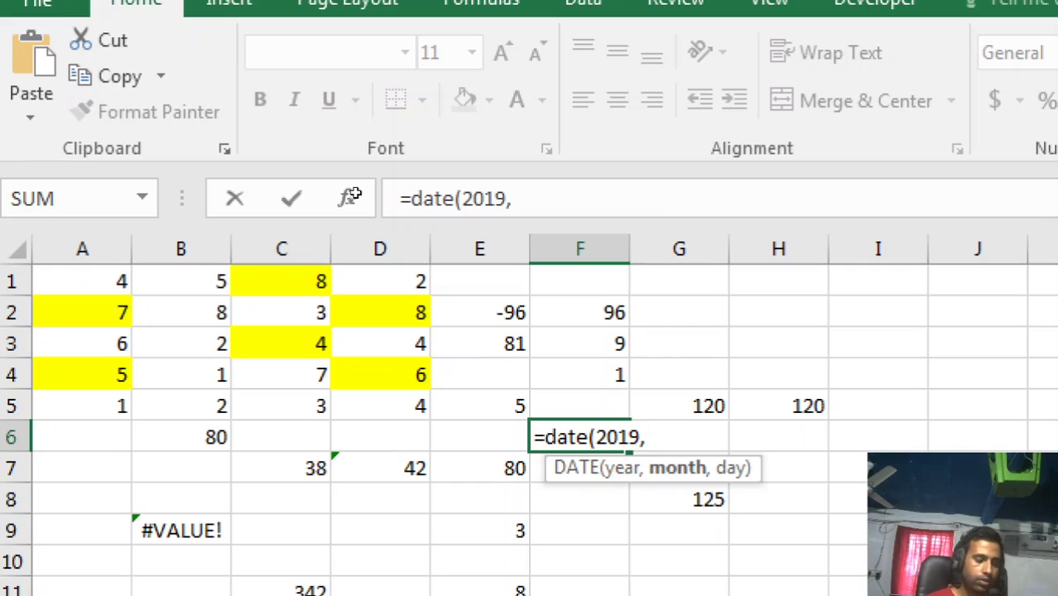
pyautogui.write('16')
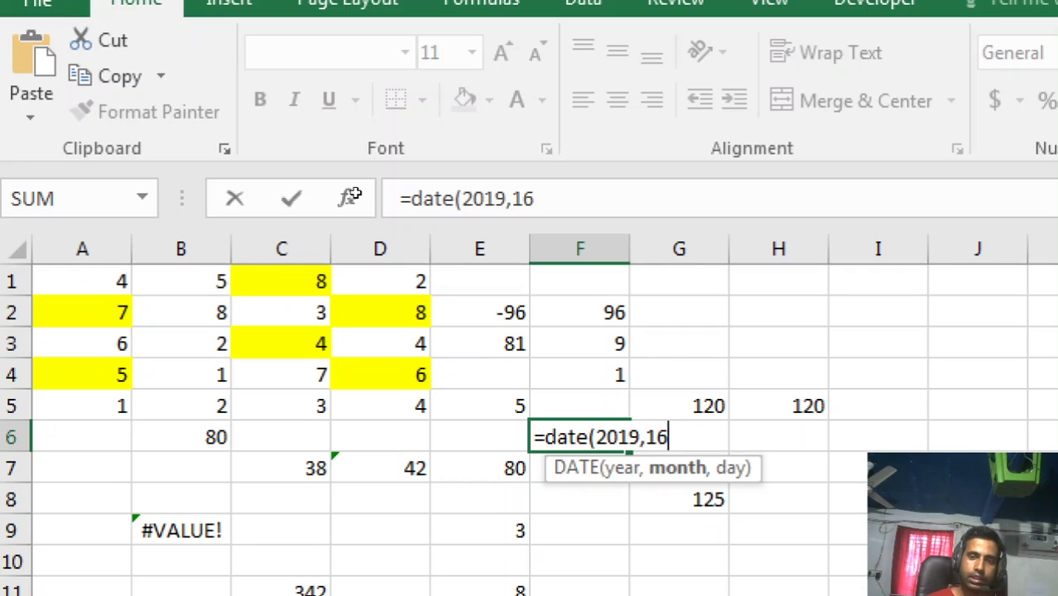
pyautogui.write(',')
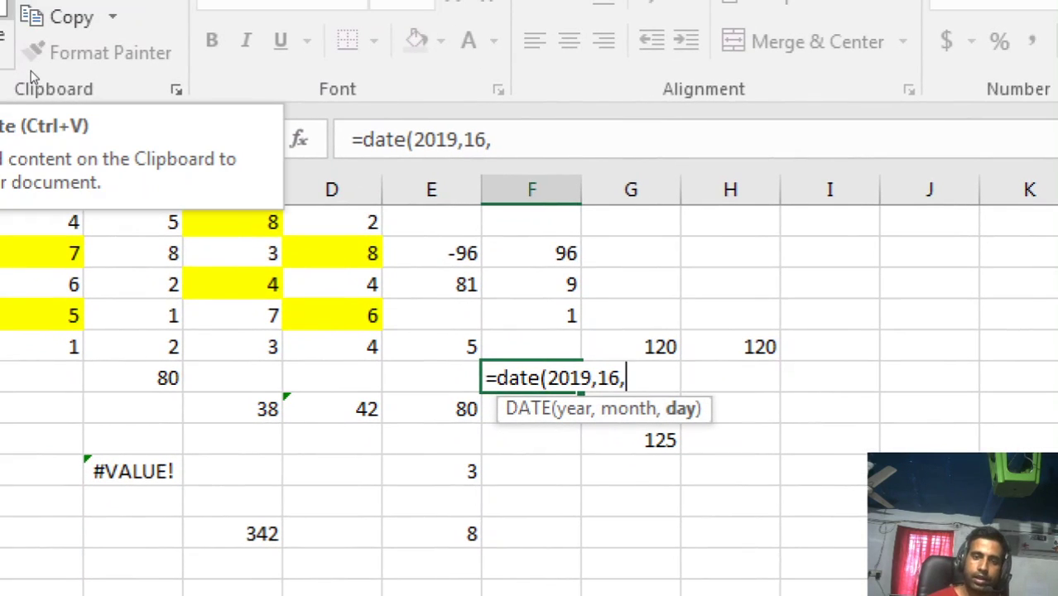
pyautogui.write('8')
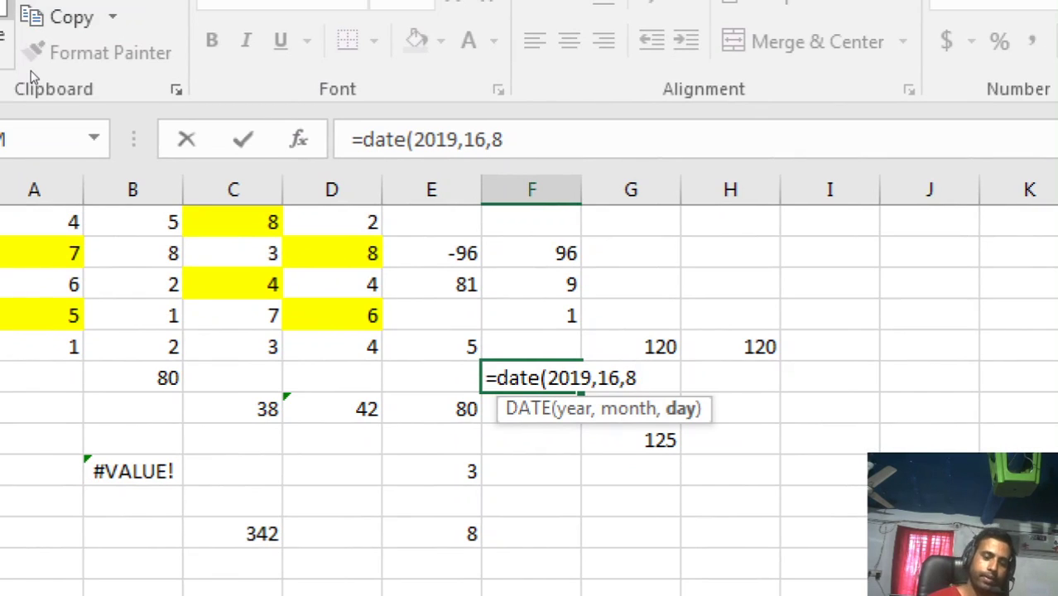
pyautogui.write(')')
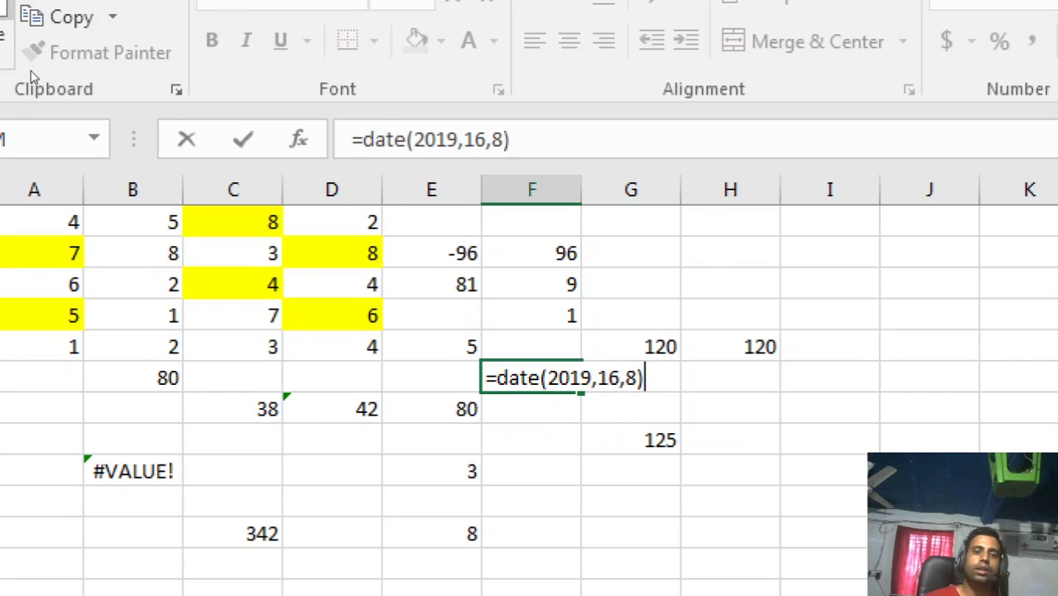
pyautogui.press('Return')
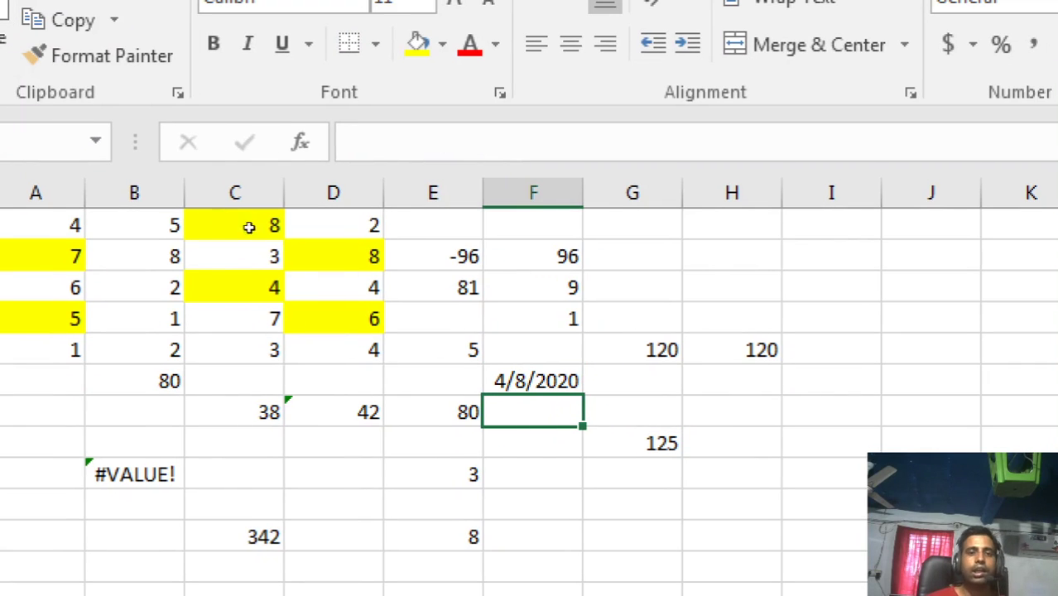
# Try the Long Date number format on cell F6 and undo it
pyautogui.press('Up')
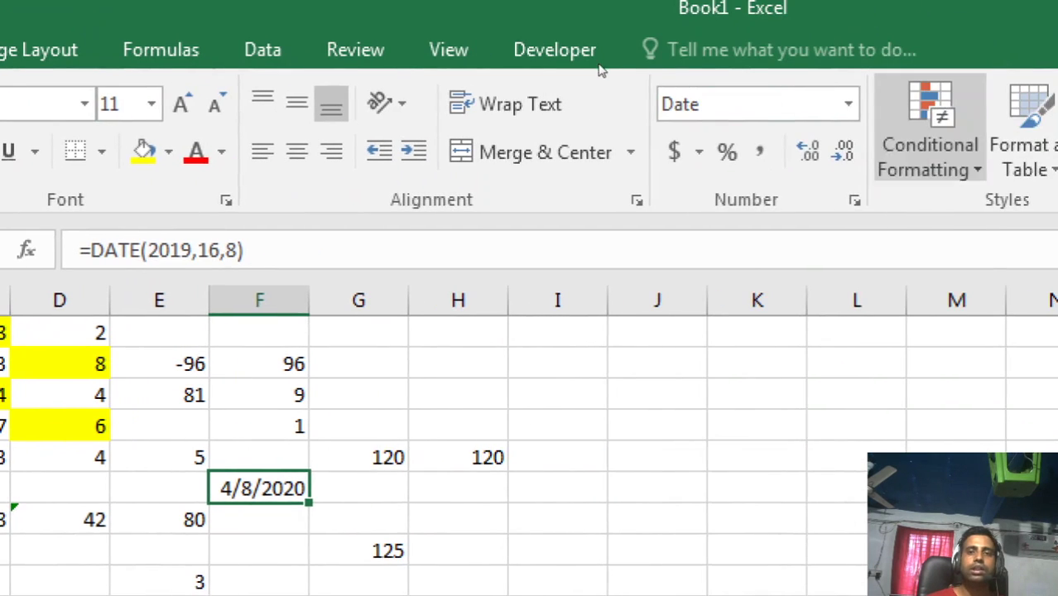
pyautogui.click(848, 104)
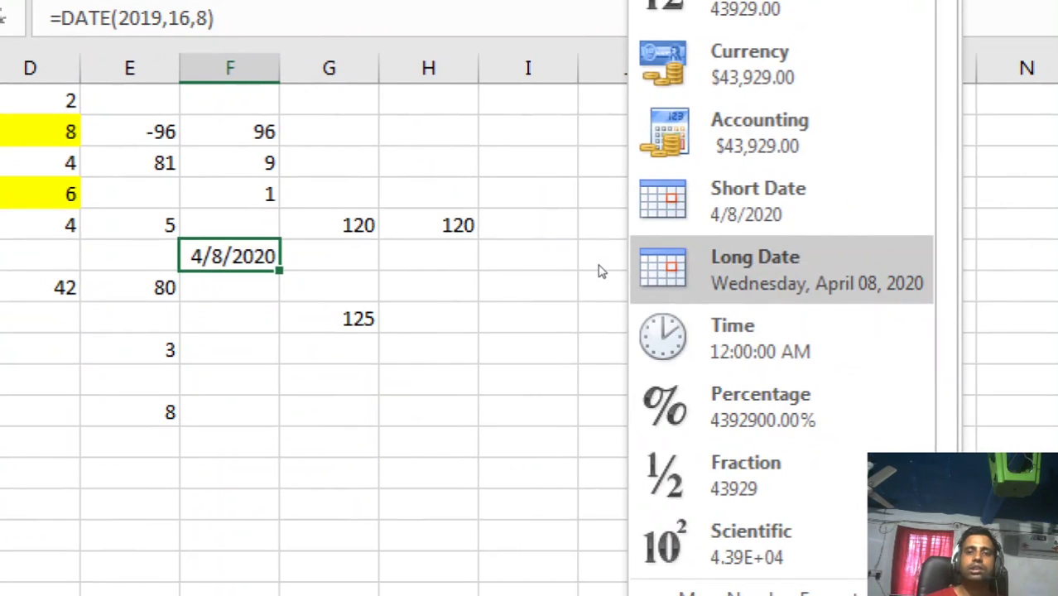
pyautogui.click(601, 271)
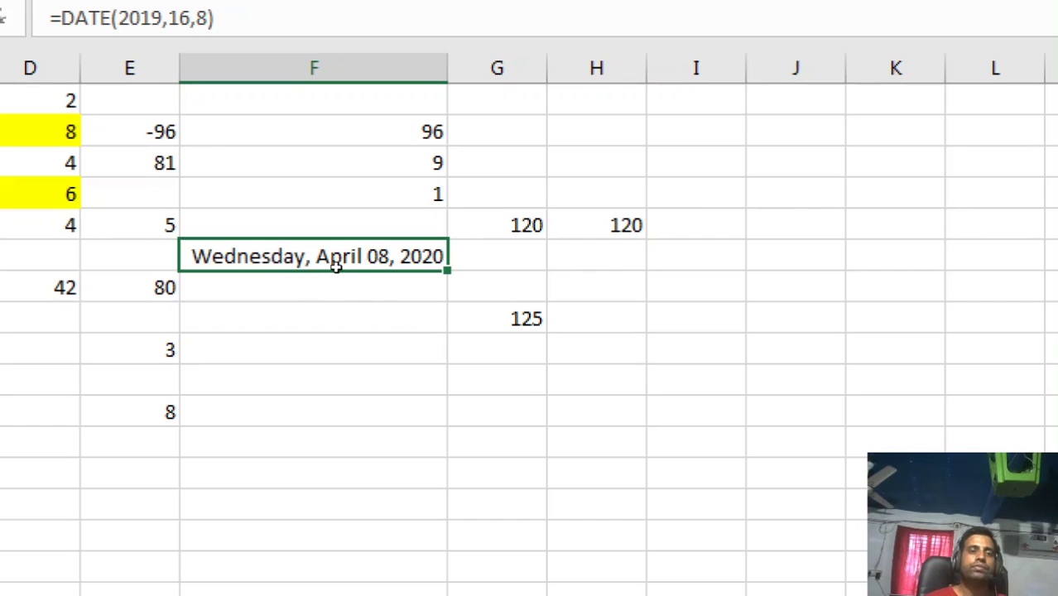
pyautogui.hotkey('ctrl', 'z')
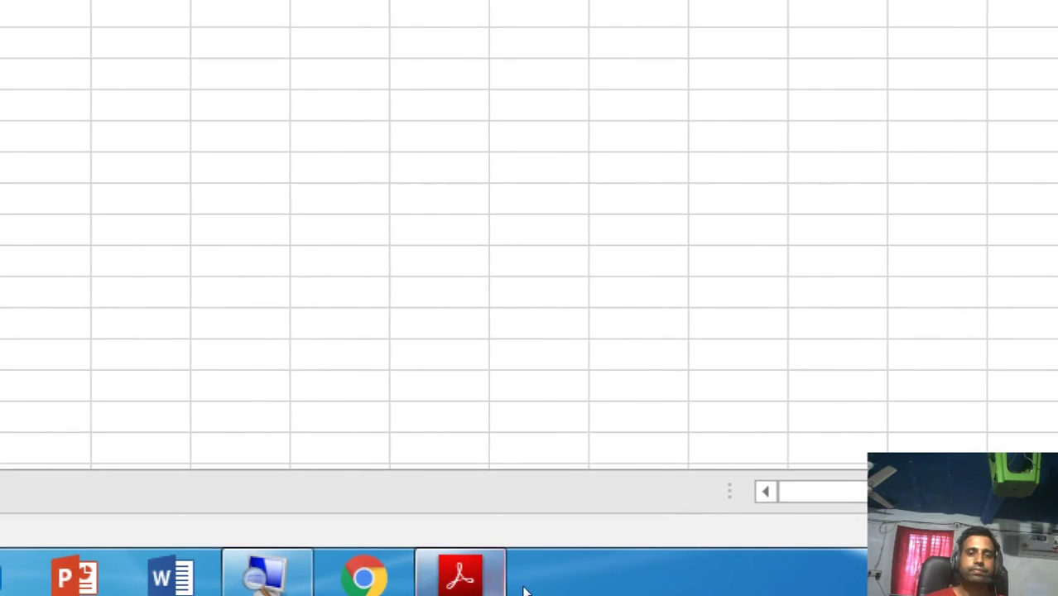
# Switch to the PDF notes, read the DATEVALUE and DAY function examples, and return to Excel
pyautogui.click(481, 580)
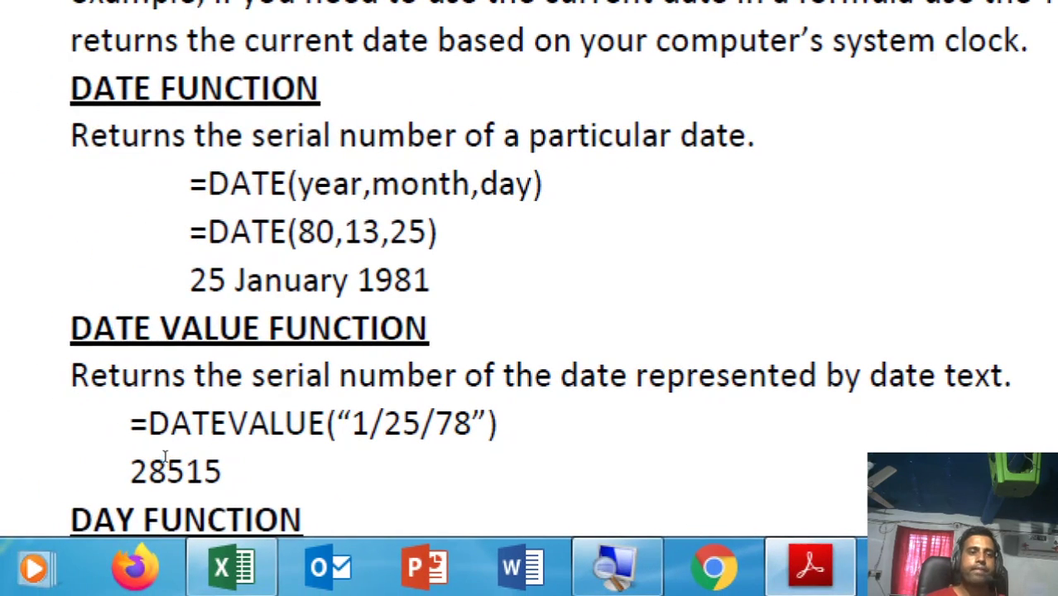
pyautogui.scroll(-3, 289, 485)
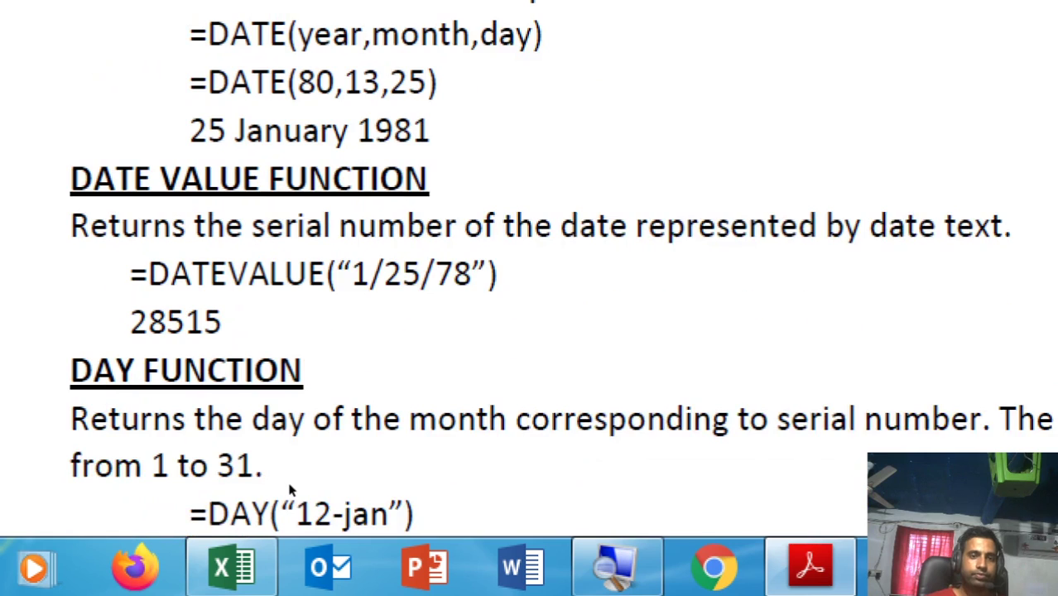
pyautogui.scroll(-2, 290, 489)
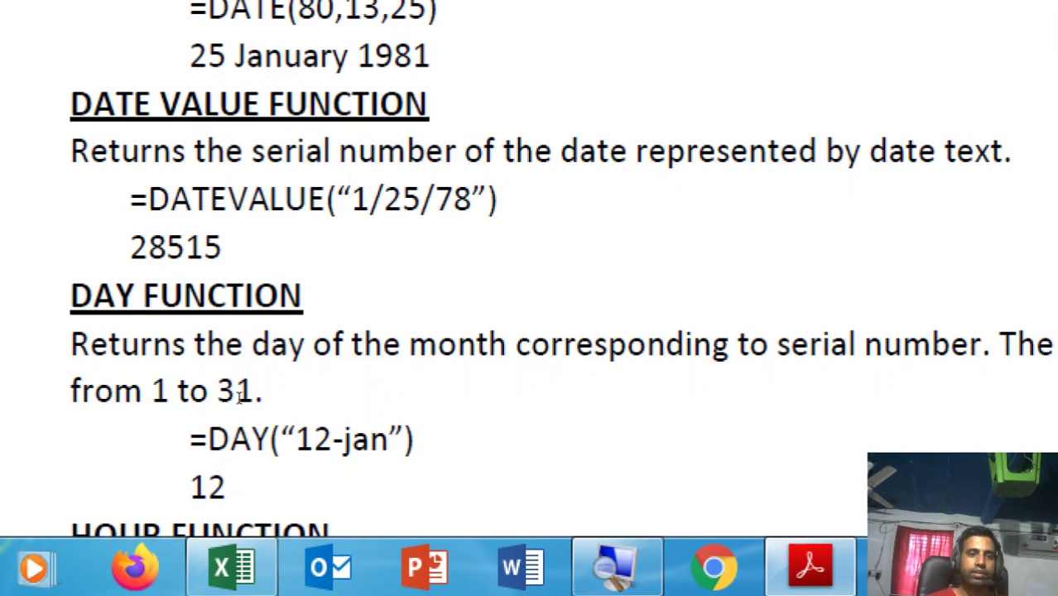
pyautogui.click(217, 586)
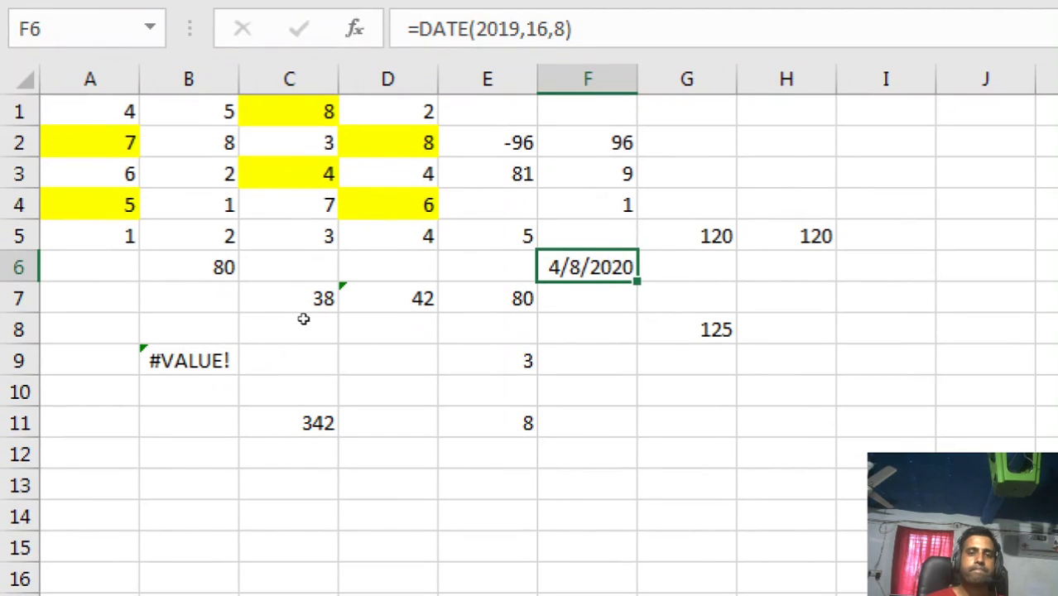
# Clear the contents of cells A6:I11
pyautogui.press('Down')
pyautogui.press('Down')
pyautogui.press('Down')
pyautogui.press('Down')
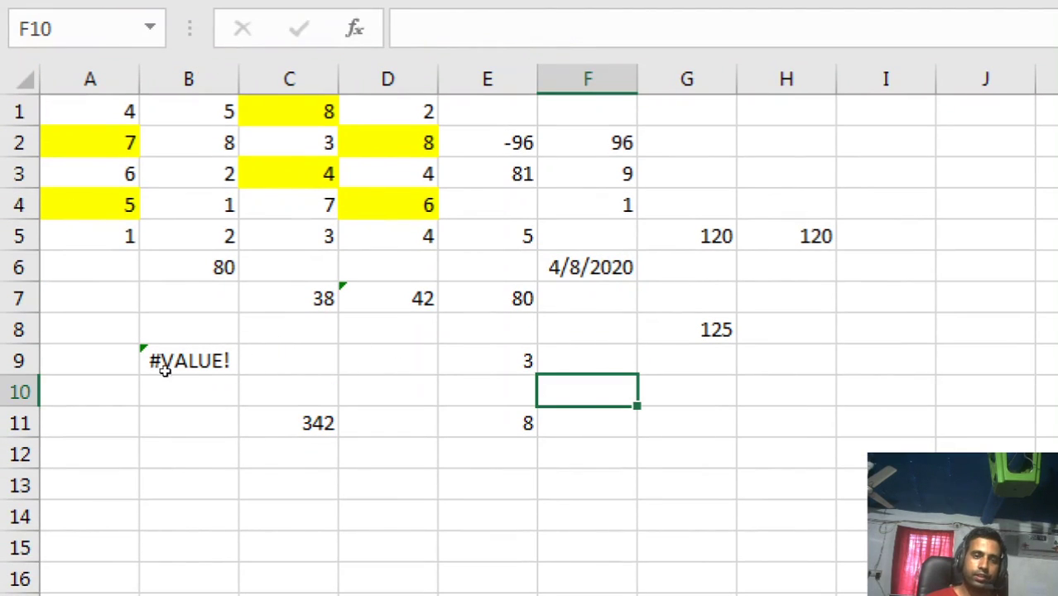
pyautogui.moveTo(40, 252); pyautogui.dragTo(423, 336)
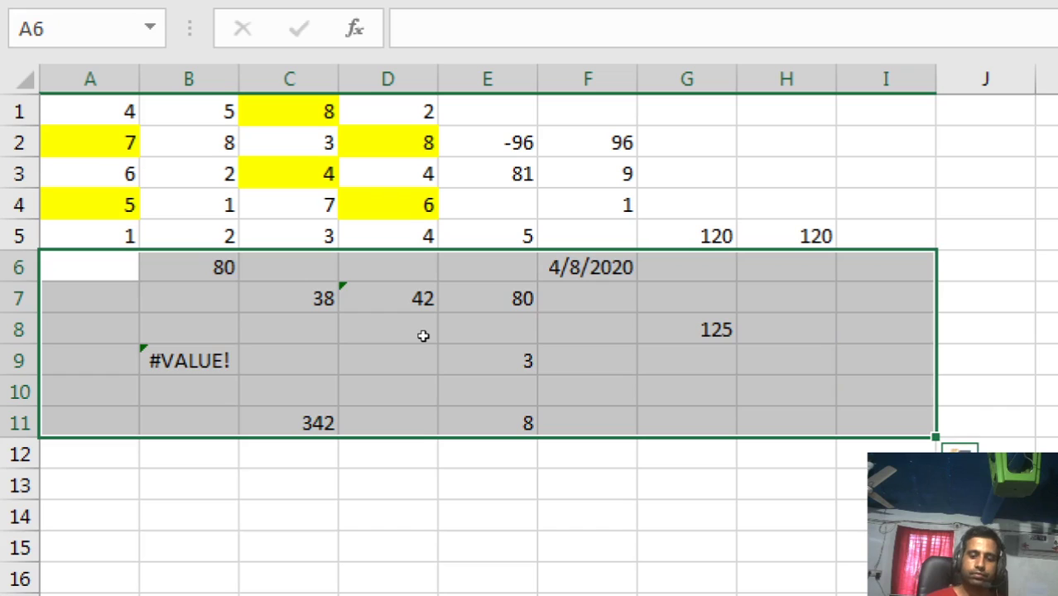
pyautogui.press('Delete')
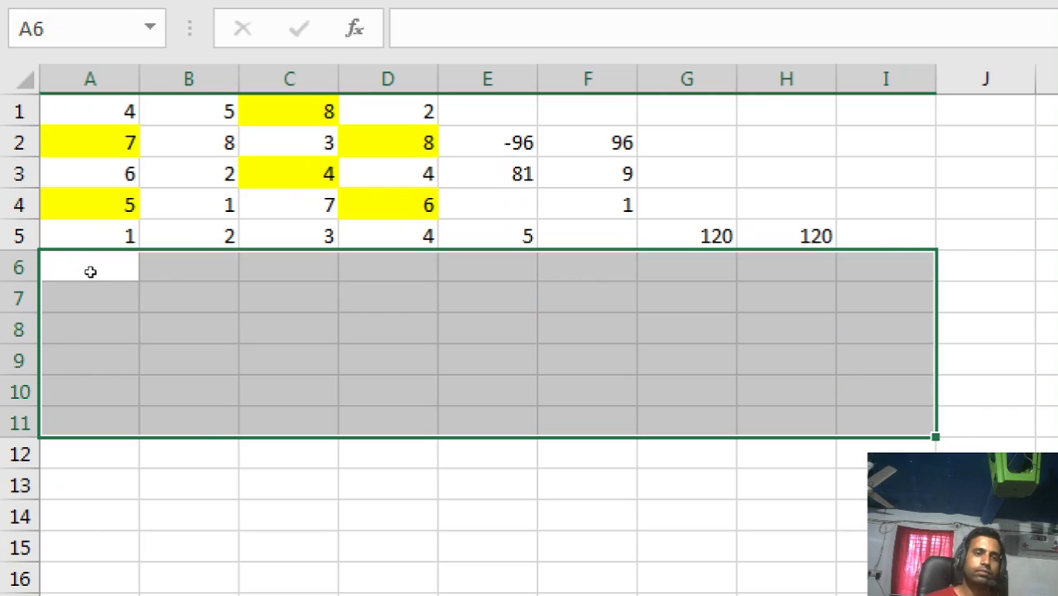
# Enter the formula =DATEVALUE(10/15/1990) in cell B7
pyautogui.click(211, 296)
pyautogui.write('=')
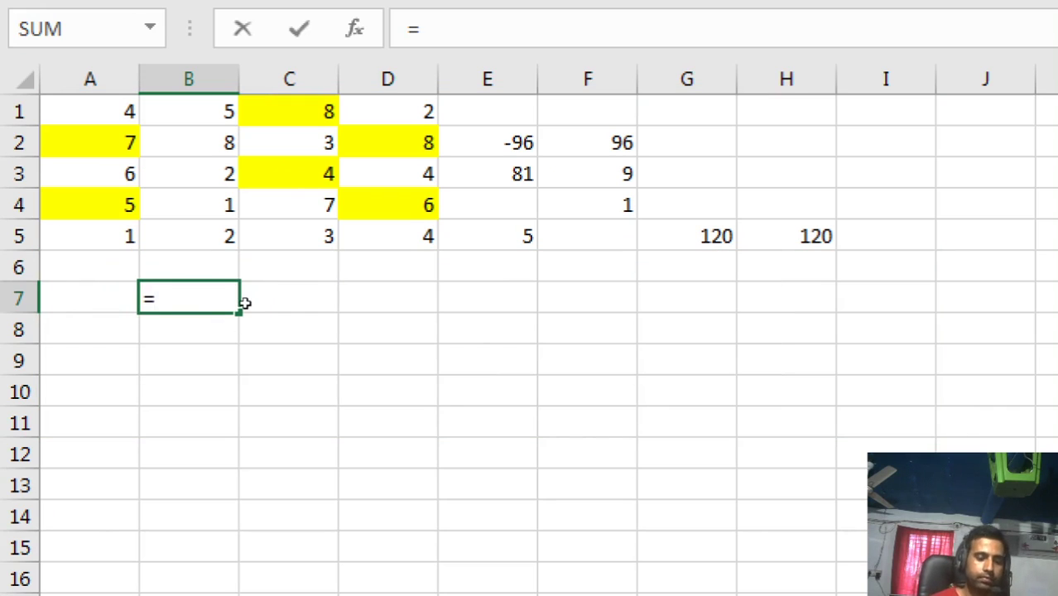
pyautogui.write('dat')
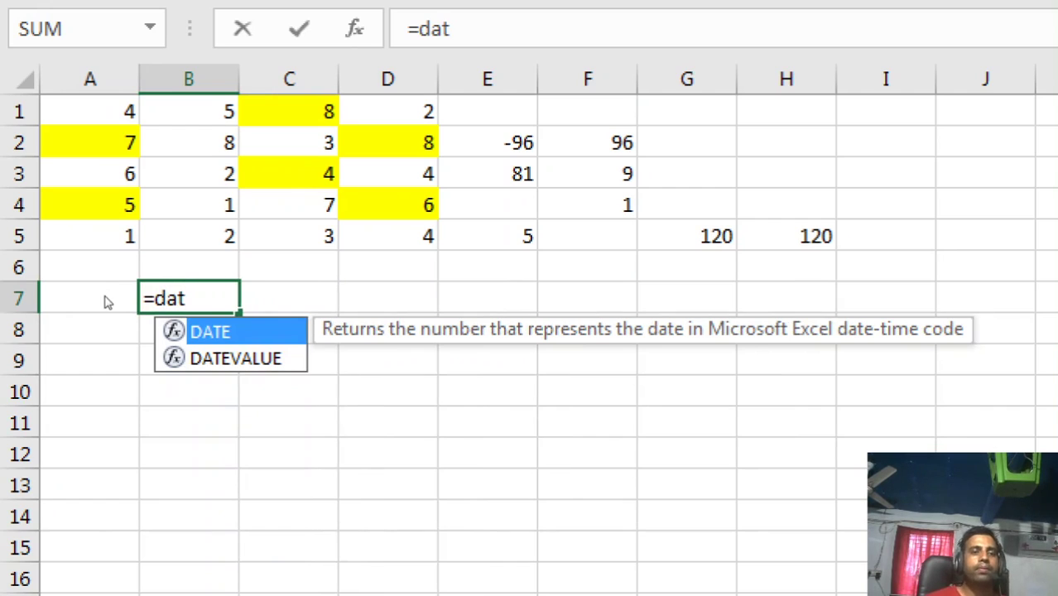
pyautogui.press('Down')
pyautogui.press('Tab')
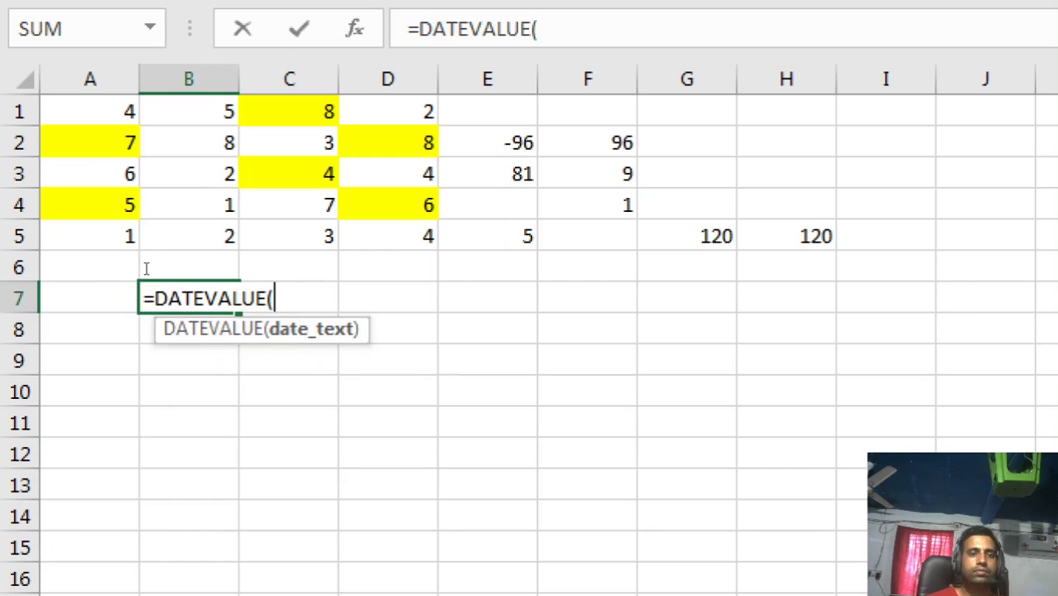
pyautogui.write('5')
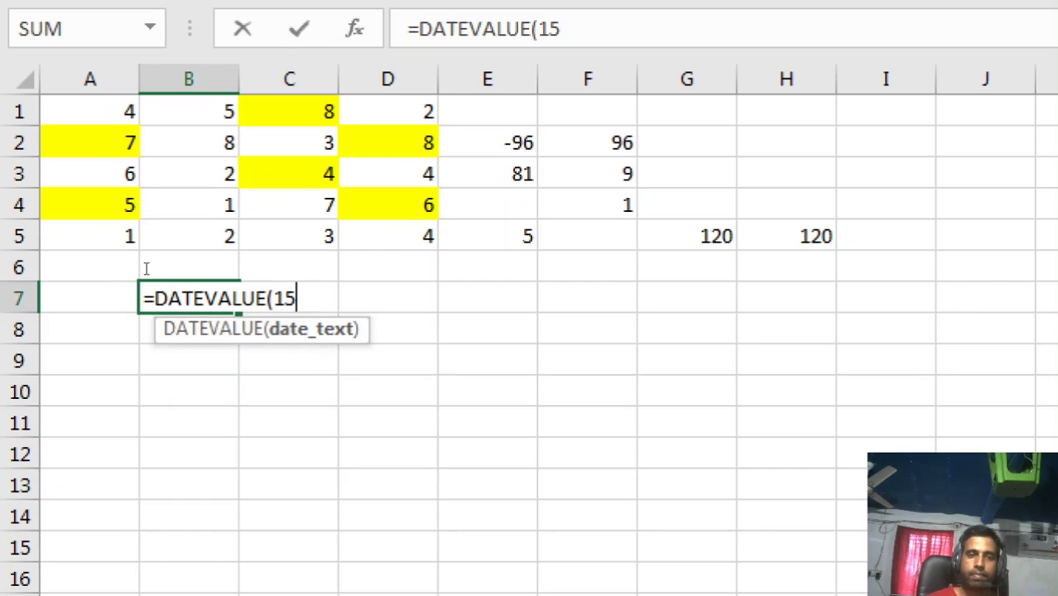
pyautogui.press('BackSpace')
pyautogui.write('0/15/1990')
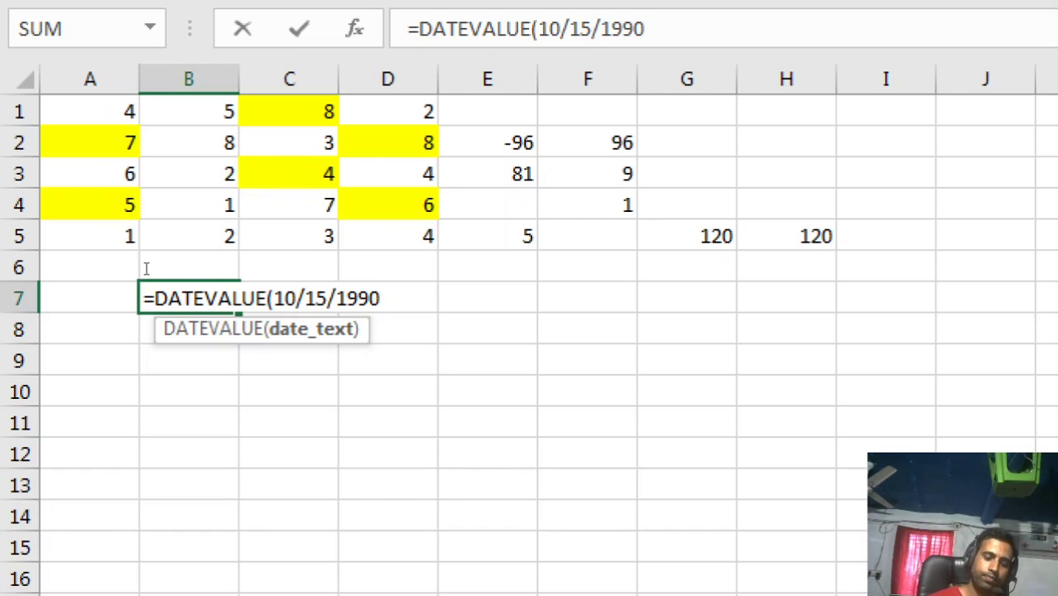
pyautogui.write(')')
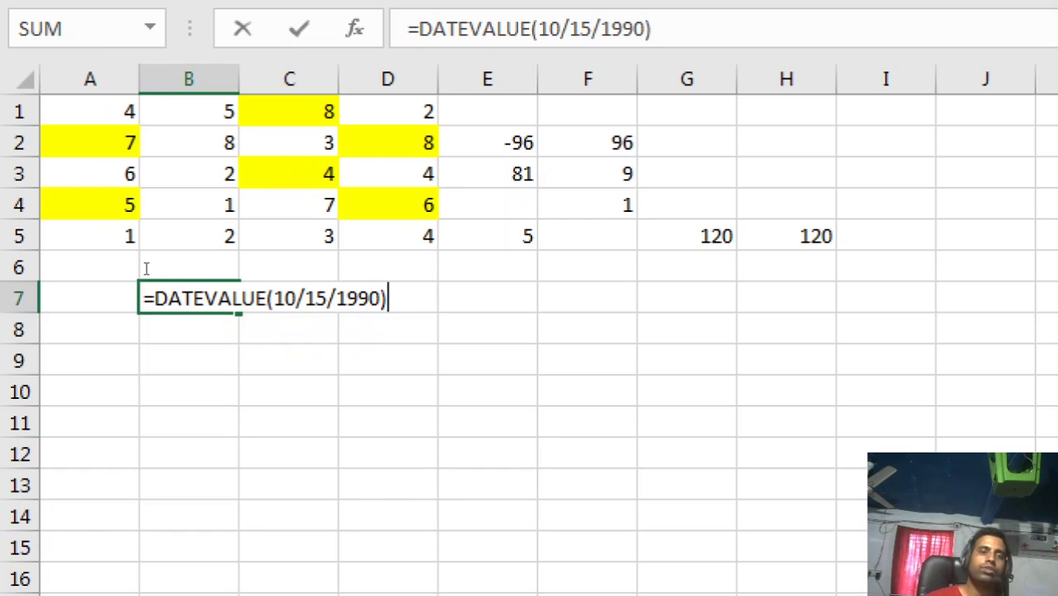
pyautogui.press('Return')
pyautogui.press('Up')
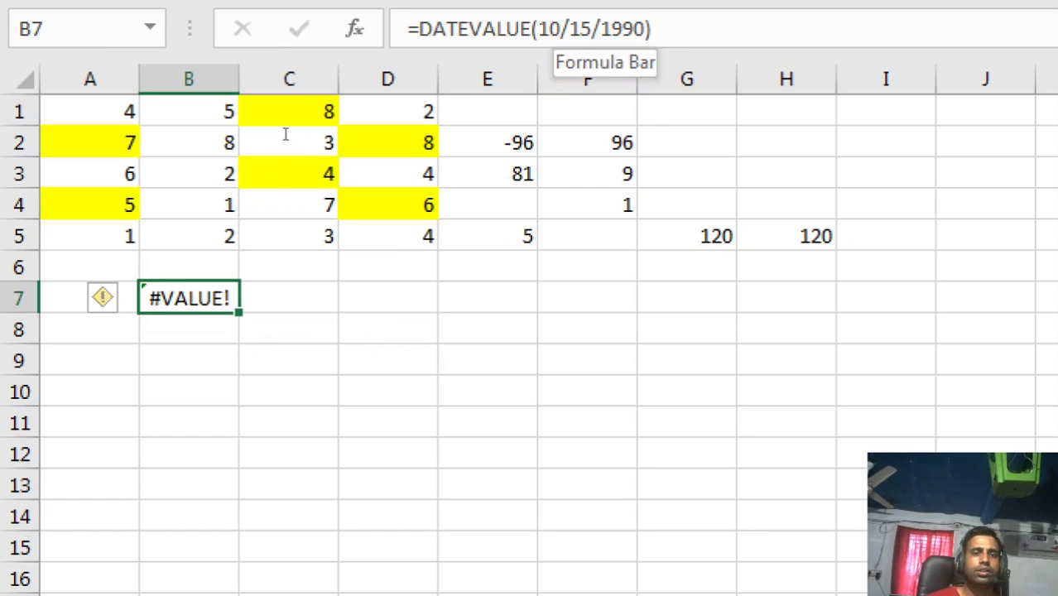
# Check the DATEVALUE example in the PDF notes, then return to Excel and enclose the date in B7's formula in double quotation marks
pyautogui.click(570, 28)
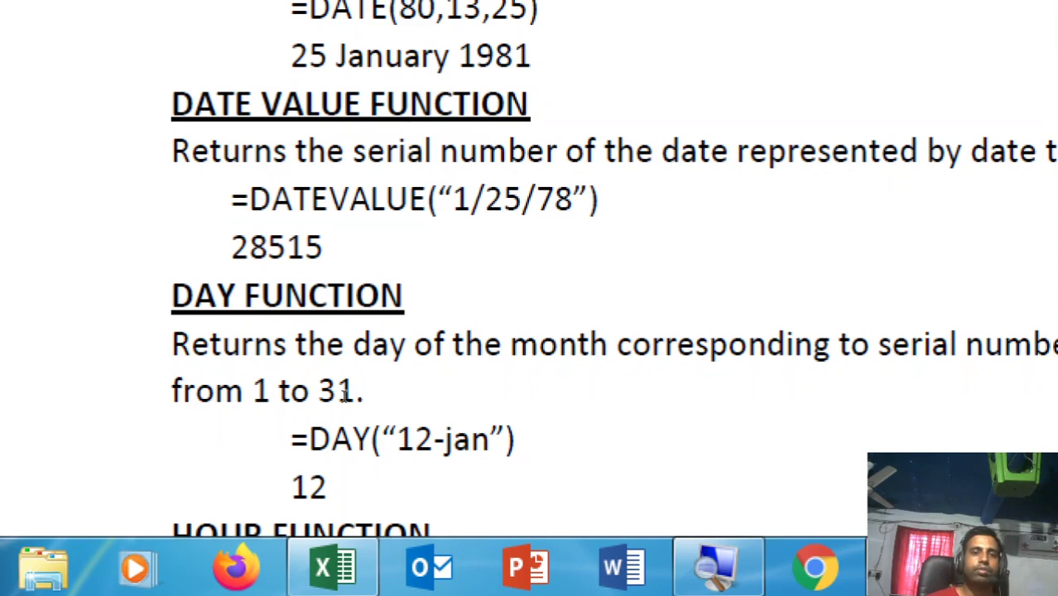
pyautogui.click(323, 567)
pyautogui.press('Left')
pyautogui.press('Left')
pyautogui.press('Left')
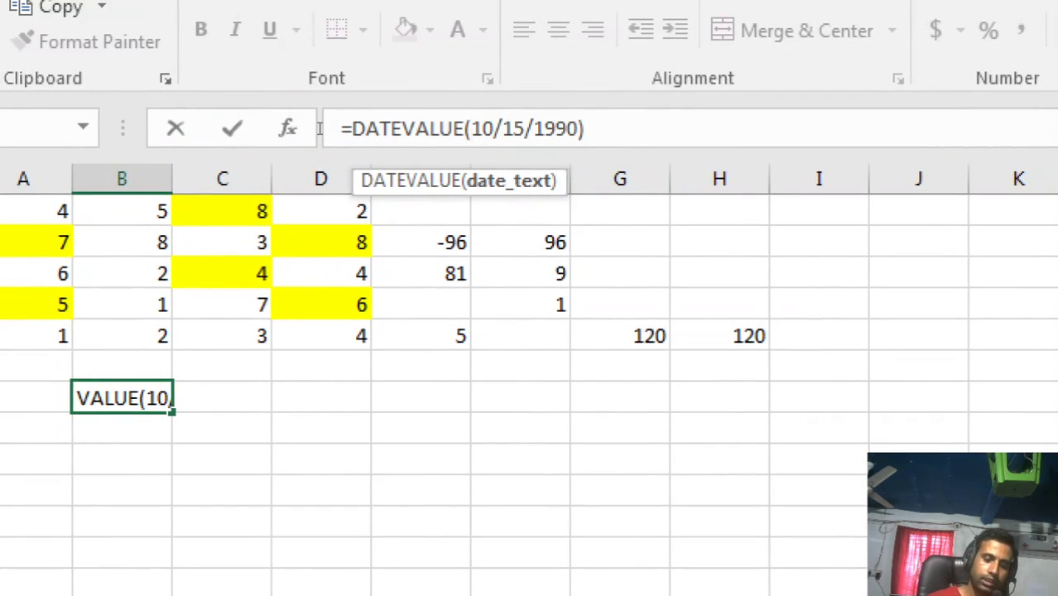
pyautogui.write('"')
pyautogui.press('End')
pyautogui.press('Left')
pyautogui.write('"')
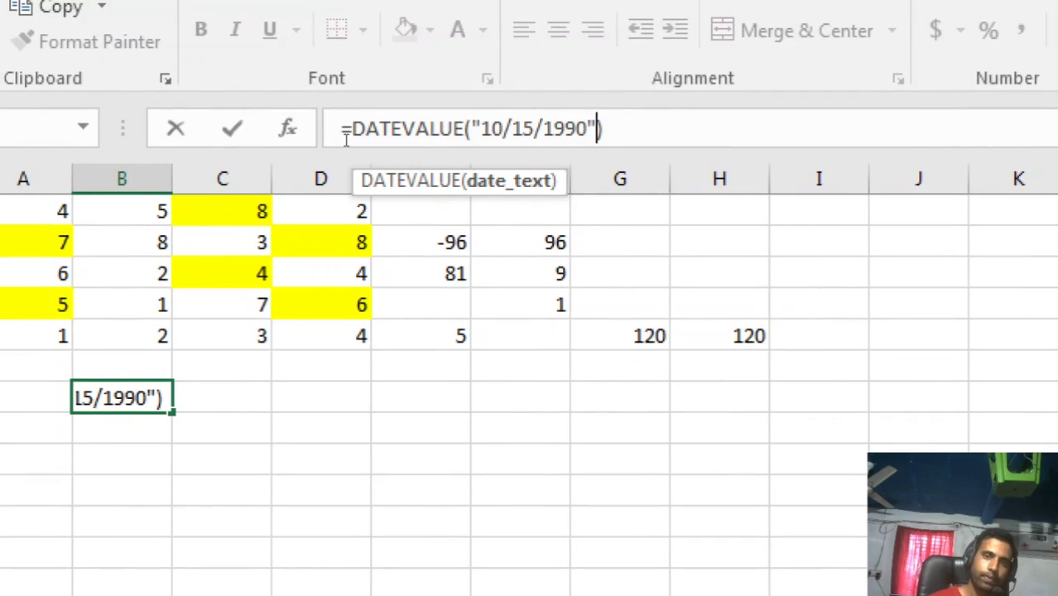
pyautogui.press('Return')
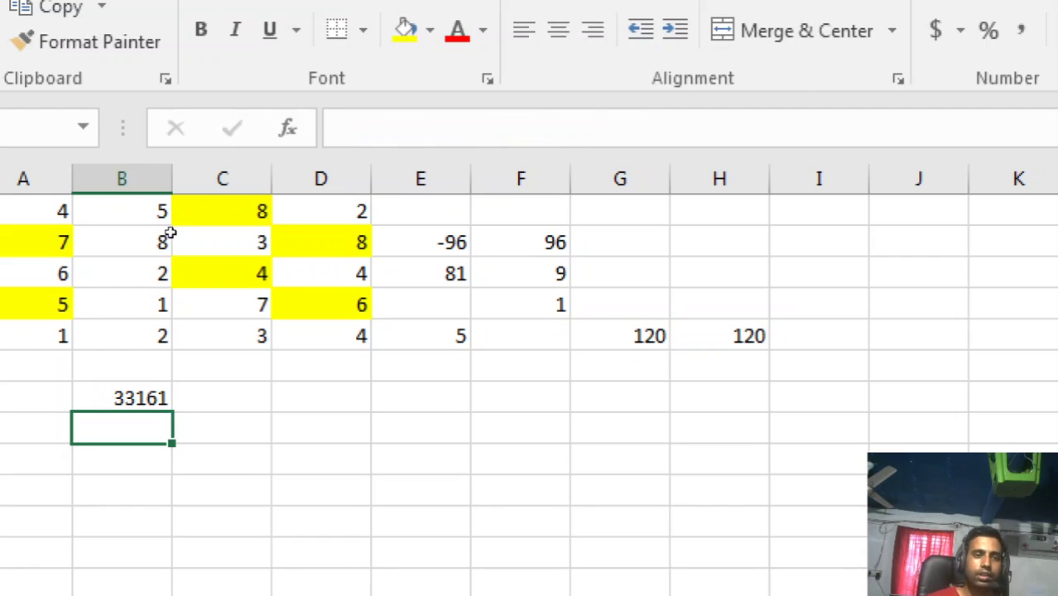
pyautogui.press('Up')
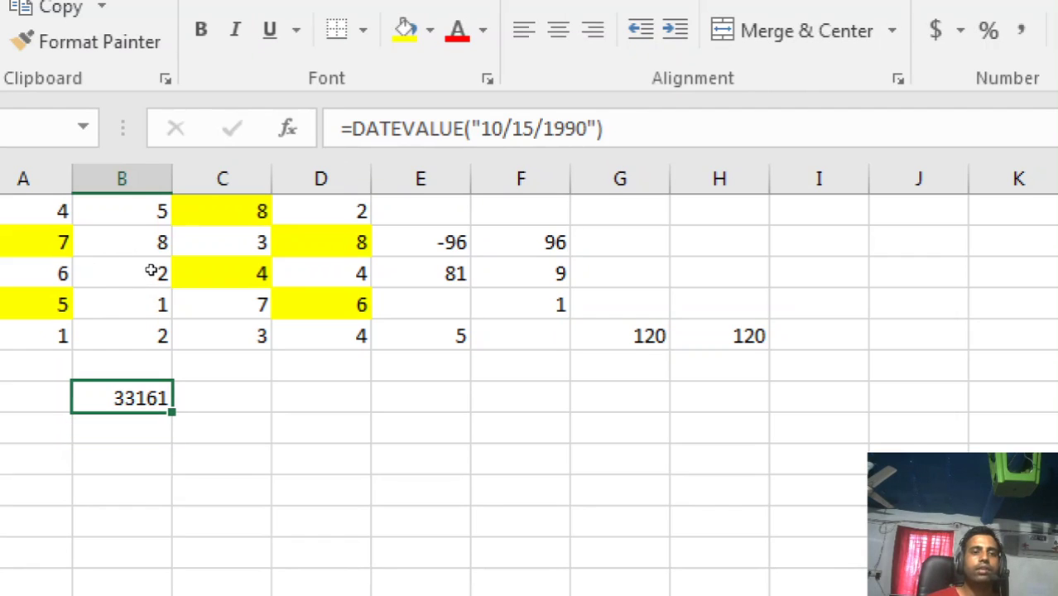
# Fill the DATEVALUE formula from cell B7 into cell C7
pyautogui.press('Right')
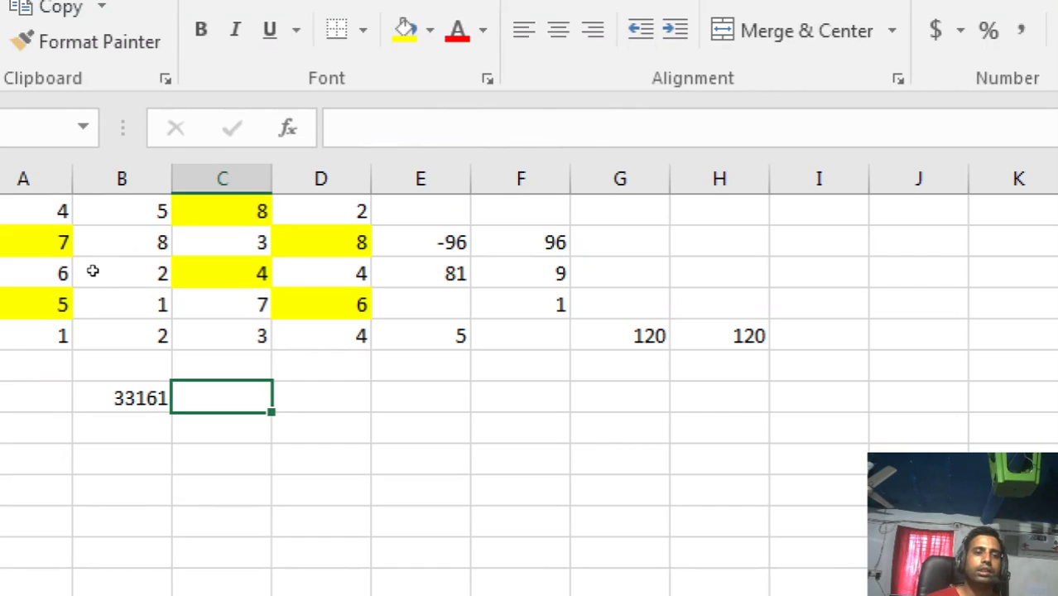
pyautogui.press('Left')
pyautogui.hotkey('shift', 'Right')
pyautogui.hotkey('ctrl', 'r')
pyautogui.press('Right')
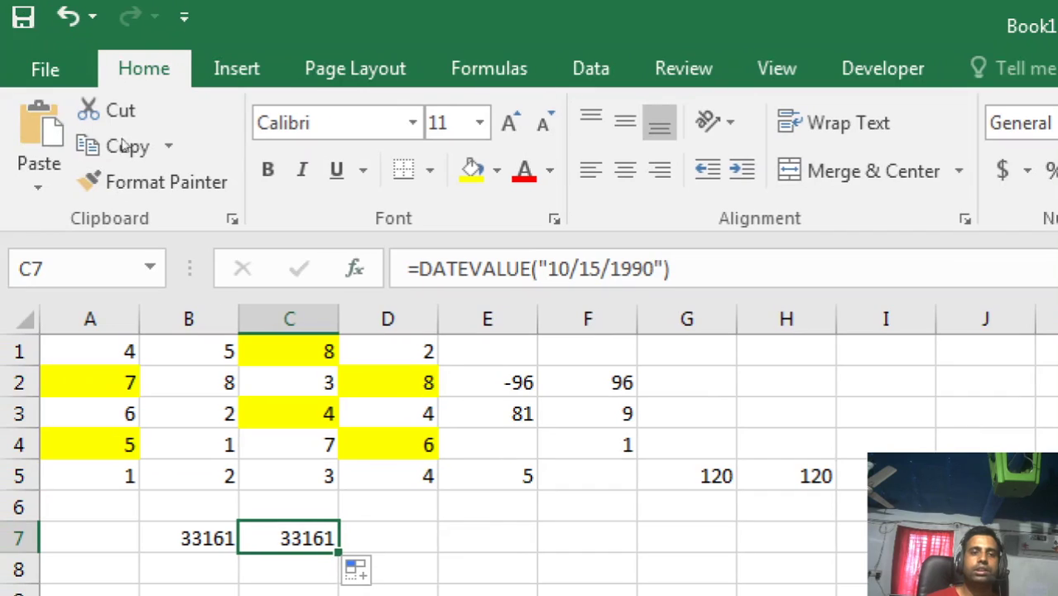
# Change the date in cell C7's DATEVALUE formula to "04/08/2020"
pyautogui.click(569, 272)
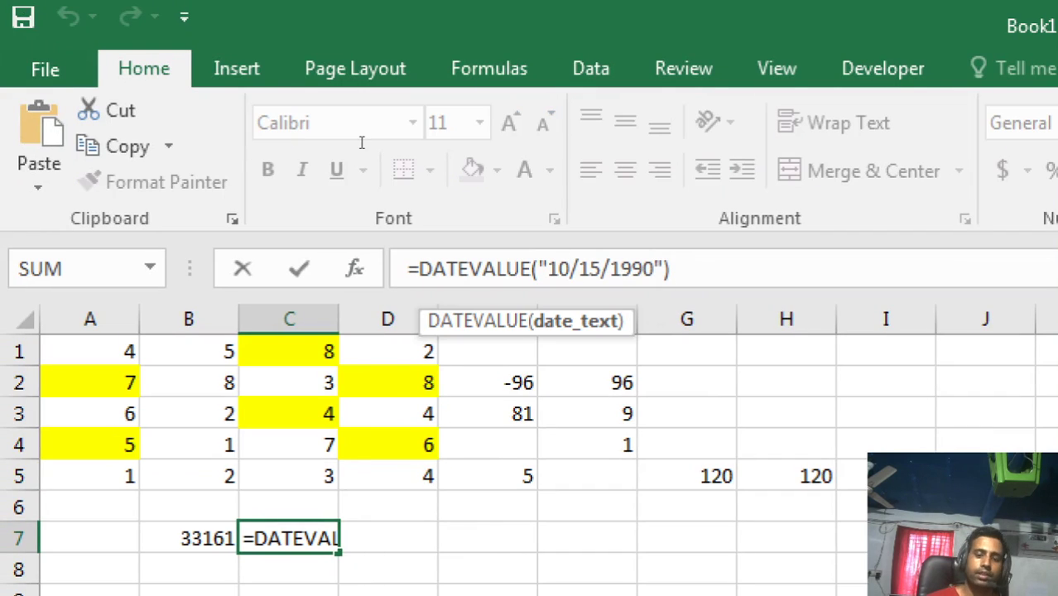
pyautogui.press('BackSpace')
pyautogui.press('BackSpace')
pyautogui.write('04')
pyautogui.press('Right')
pyautogui.press('Right')
pyautogui.press('Right')
pyautogui.press('BackSpace')
pyautogui.press('BackSpace')
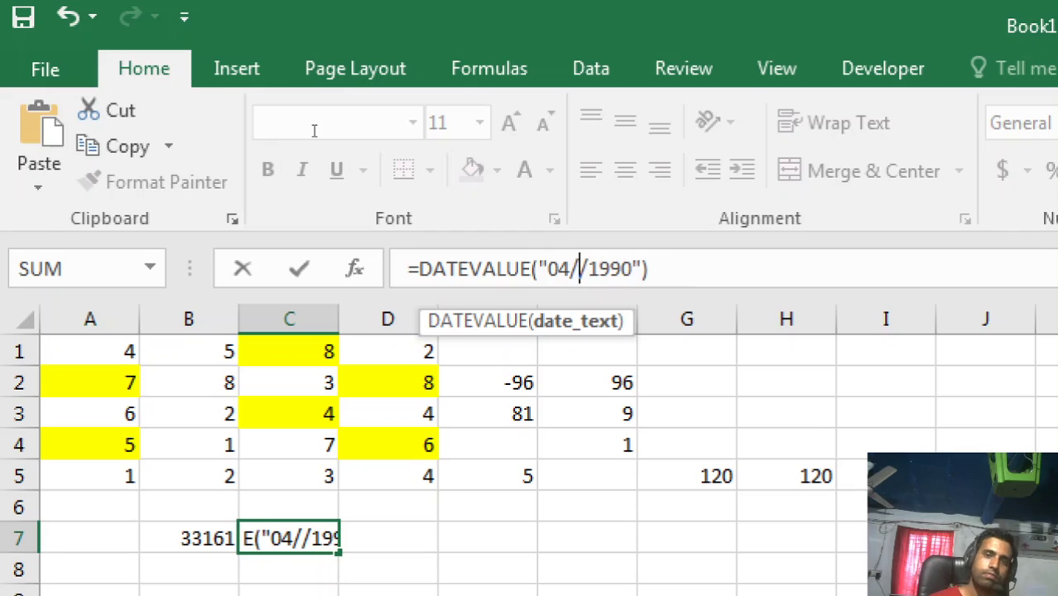
pyautogui.write('08')
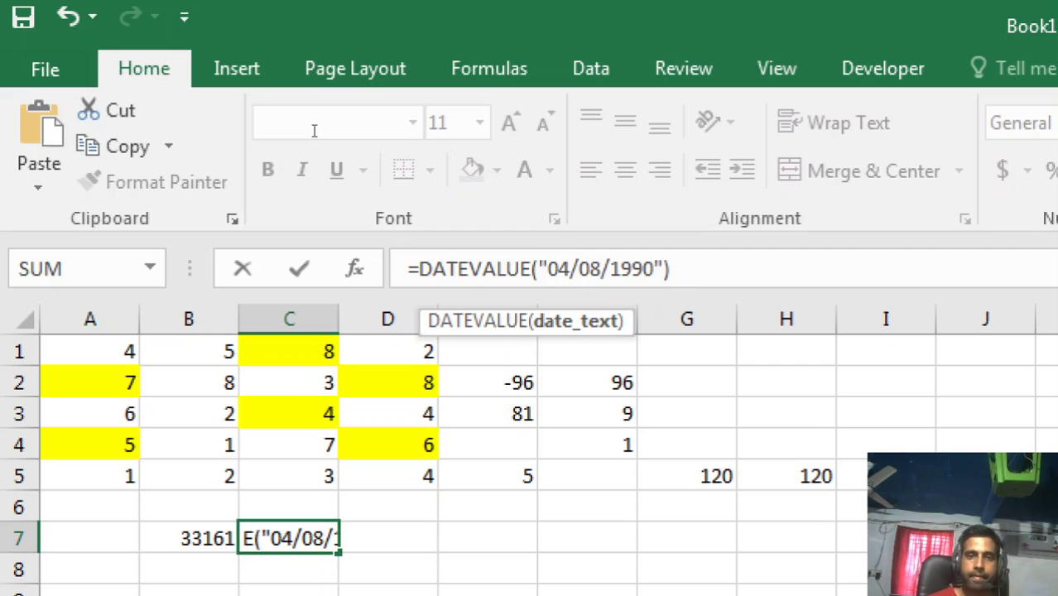
pyautogui.press('Delete')
pyautogui.press('Delete')
pyautogui.press('Delete')
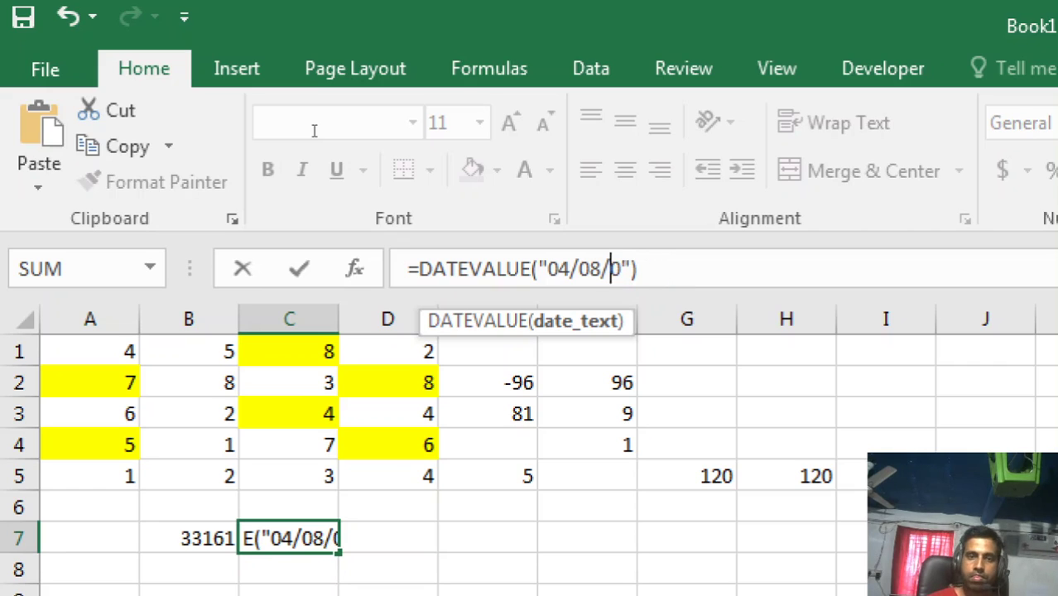
pyautogui.write('22')
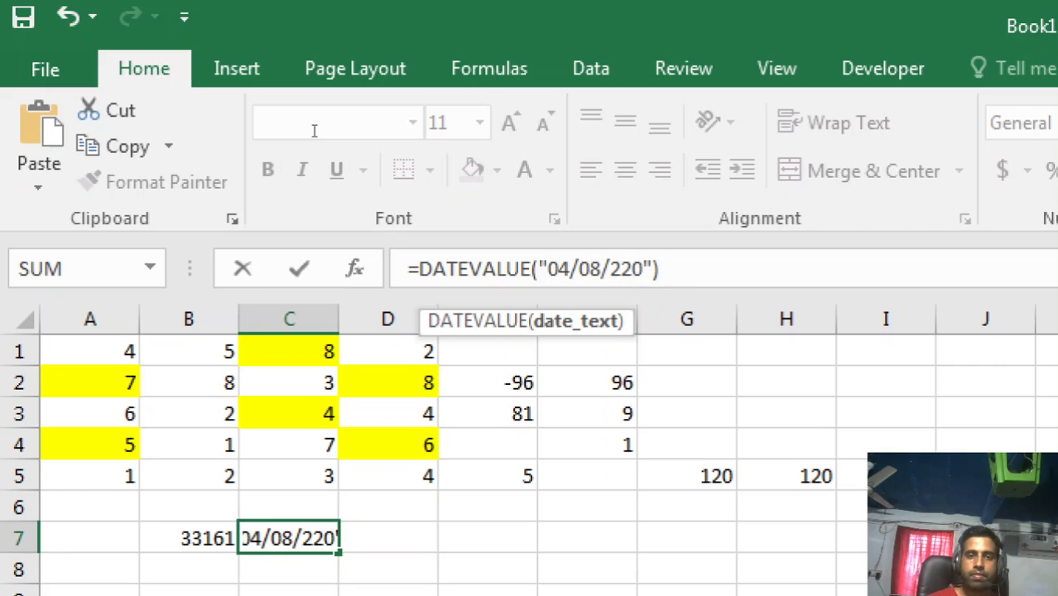
pyautogui.press('BackSpace')
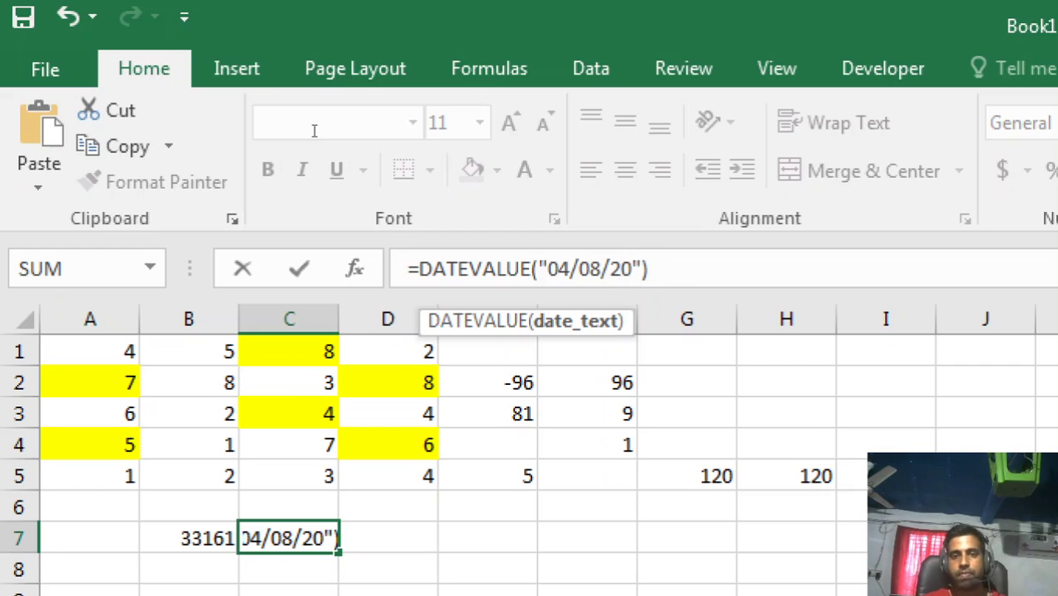
pyautogui.write('02')
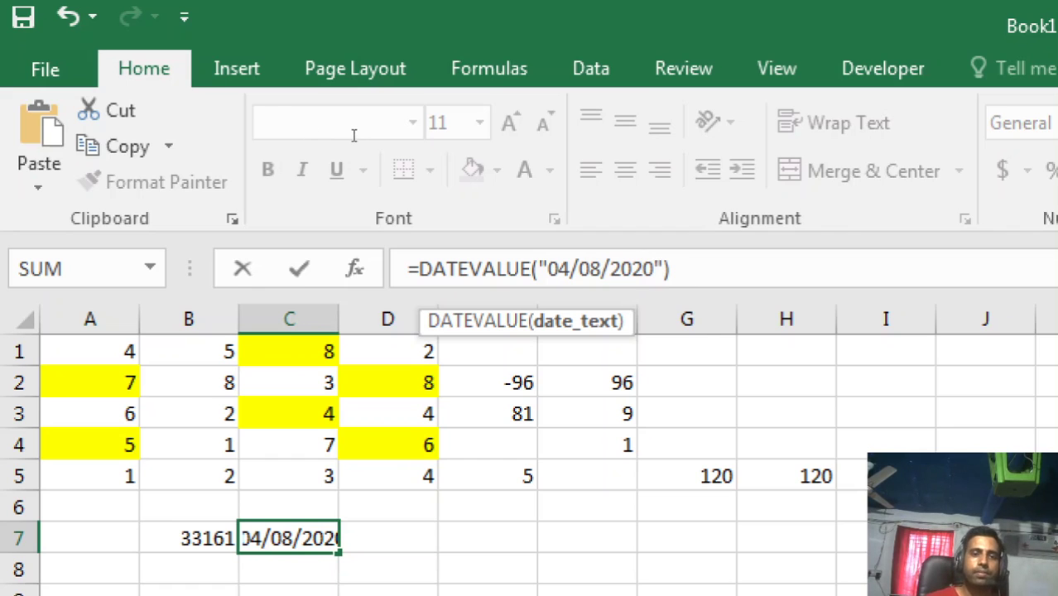
pyautogui.press('Return')
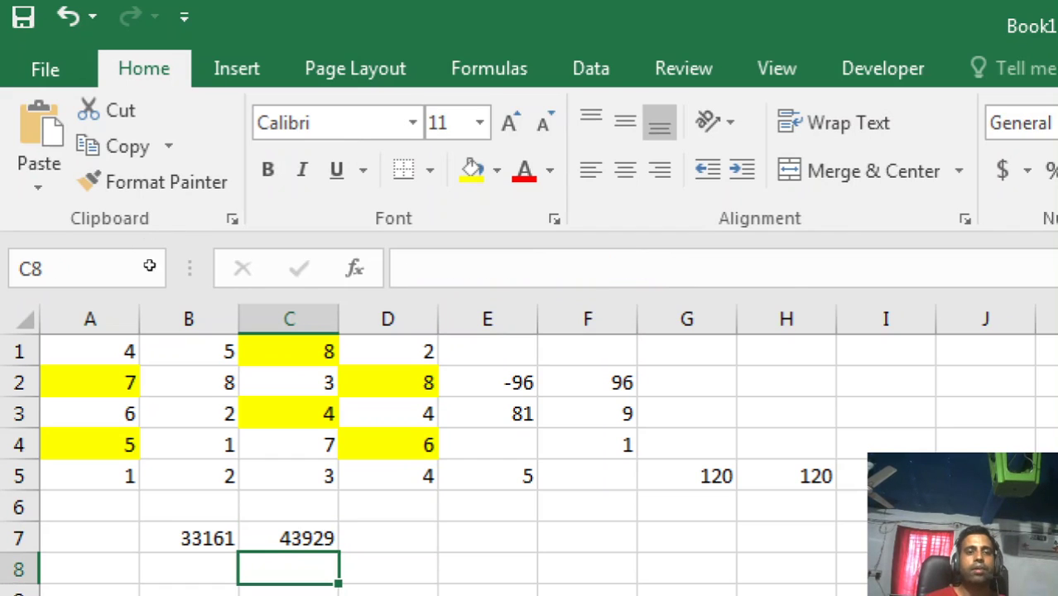
# Calculate the number of days between the two dates with the formula =C7-B7 in cell D7
pyautogui.press('Up')
pyautogui.press('Right')
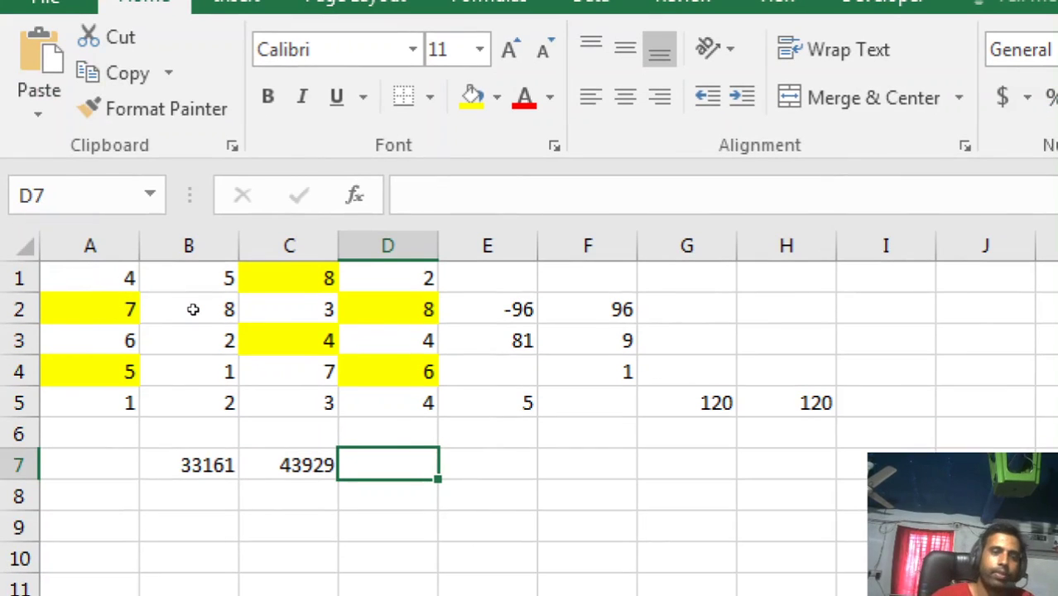
pyautogui.write('=')
pyautogui.press('Left')
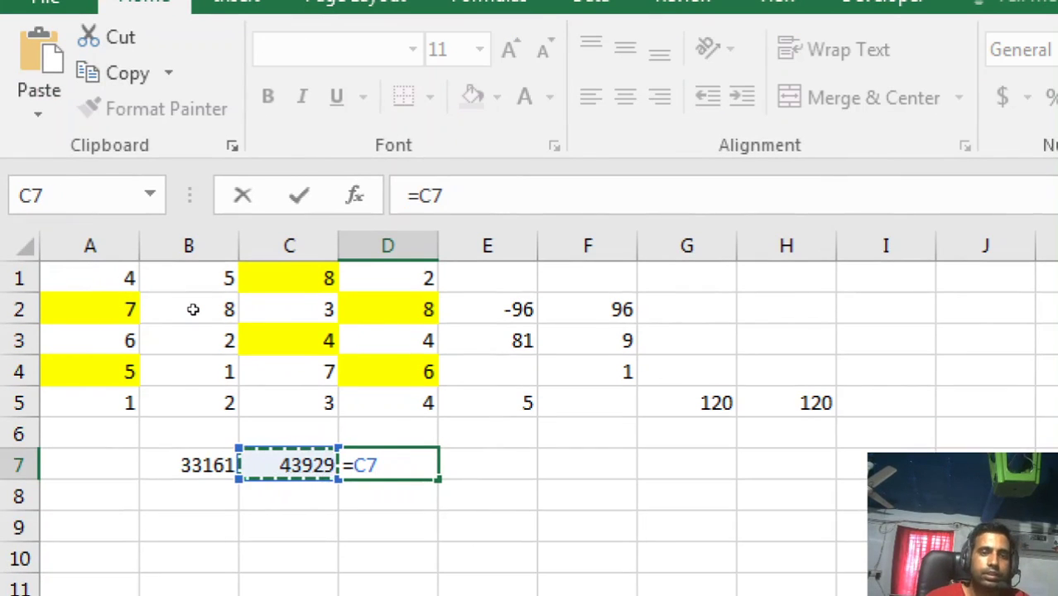
pyautogui.write('-')
pyautogui.press('Left')
pyautogui.press('Left')
pyautogui.press('Return')
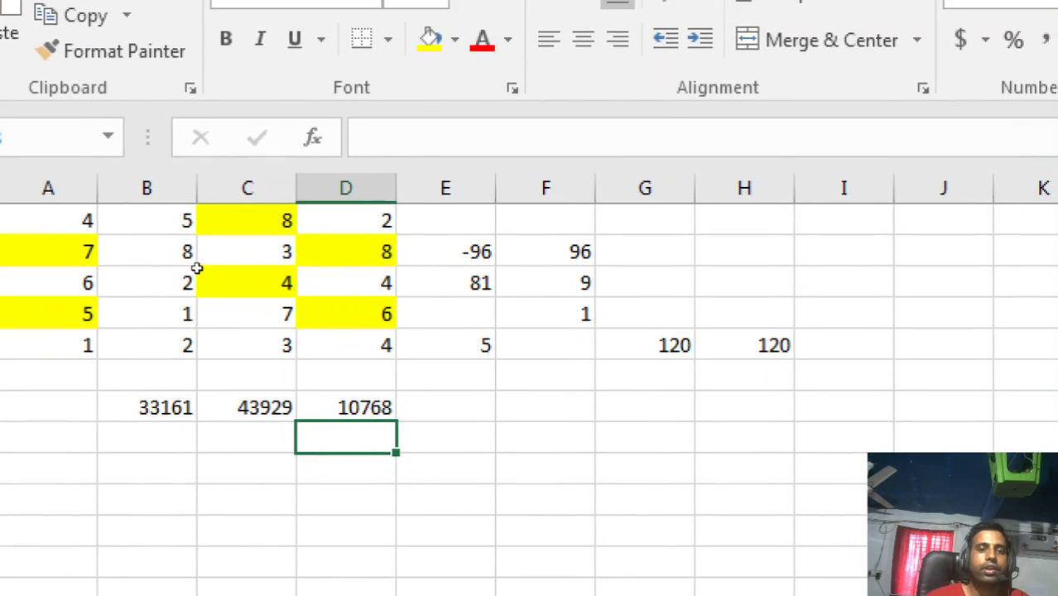
pyautogui.press('Up')
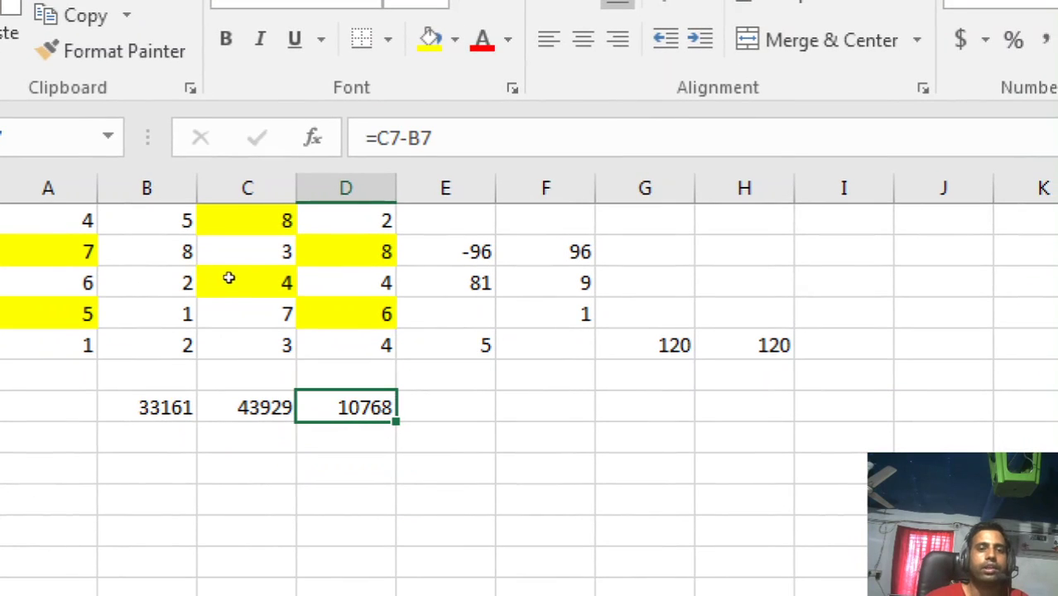
# Convert the day difference to years with the formula =D7/365 in cell E7
pyautogui.press('Right')
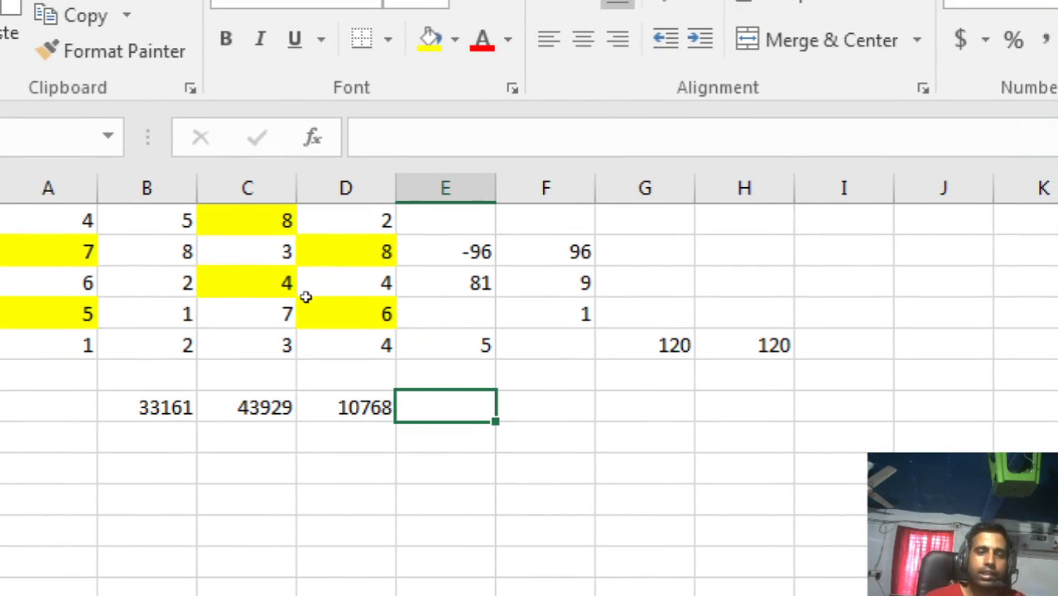
pyautogui.write('=')
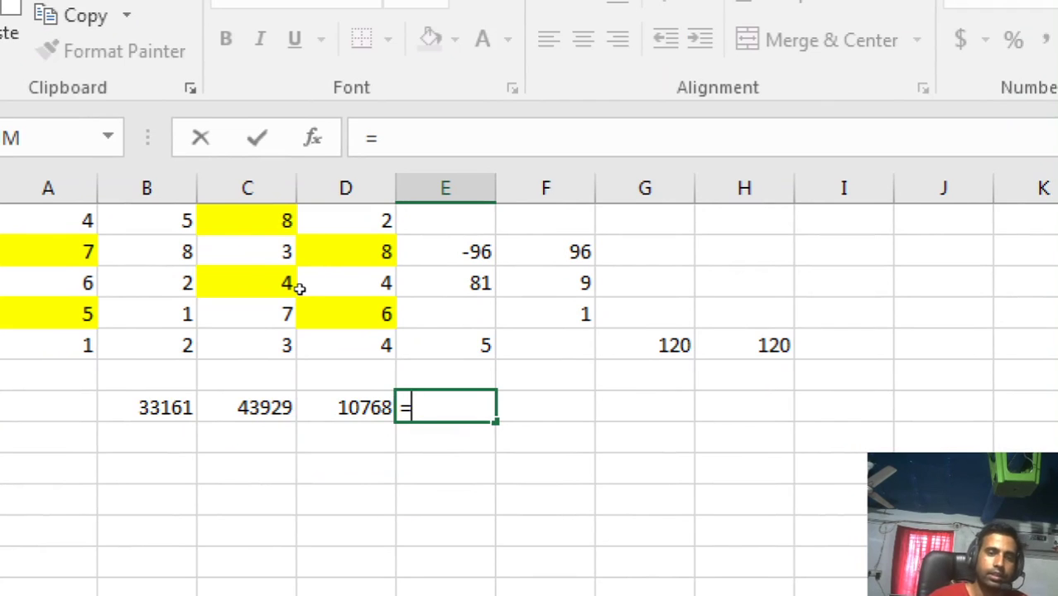
pyautogui.press('Left')
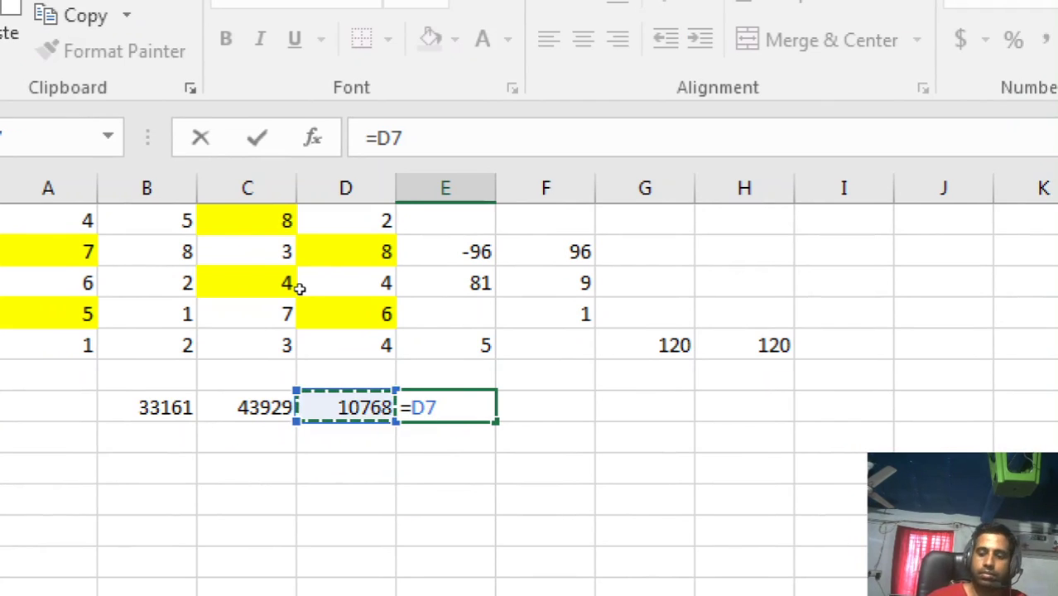
pyautogui.write('/365')
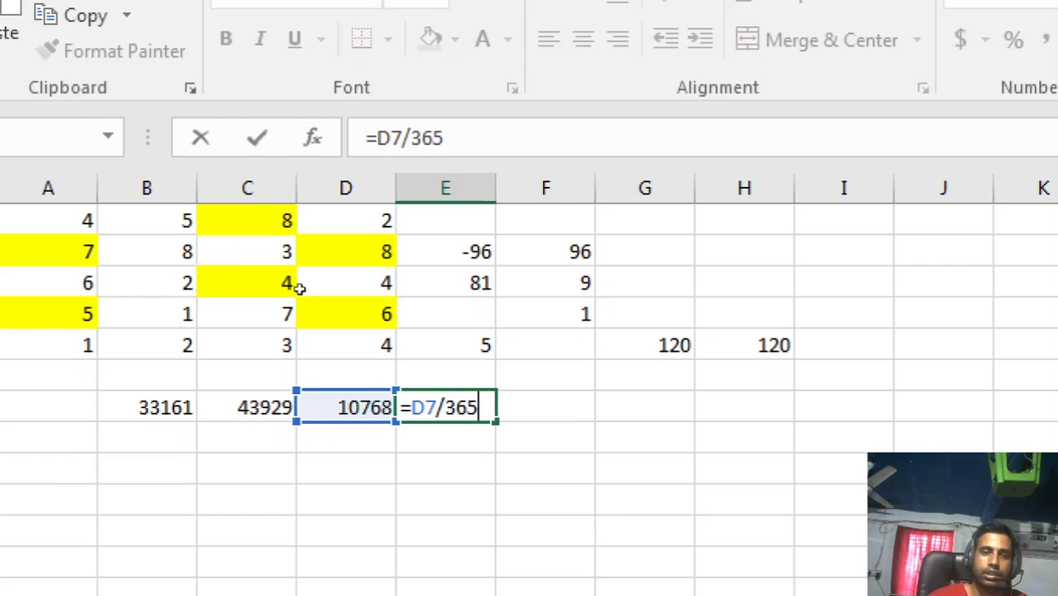
pyautogui.press('Return')
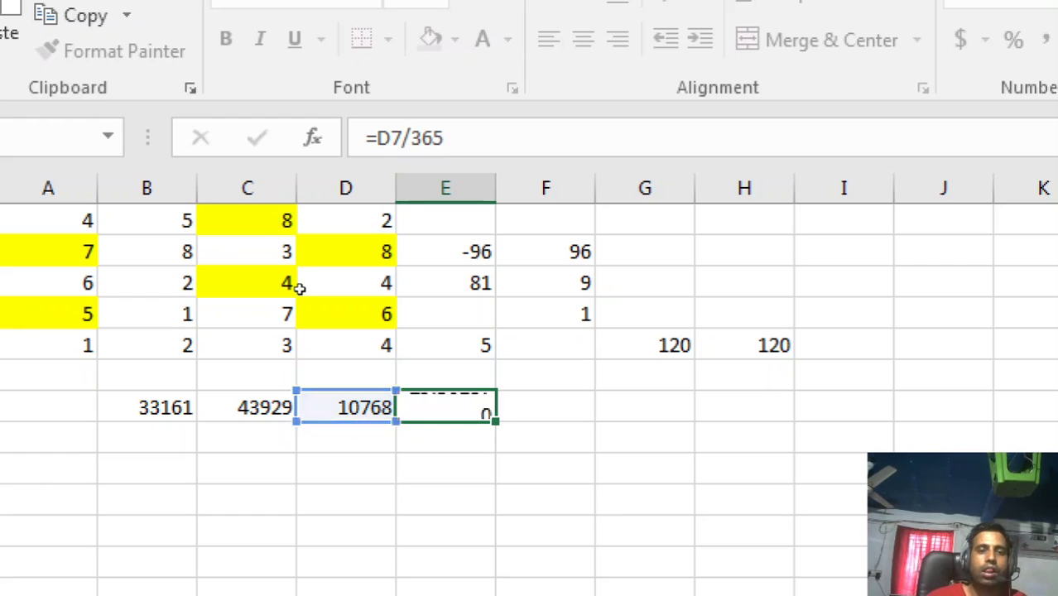
pyautogui.press('Up')
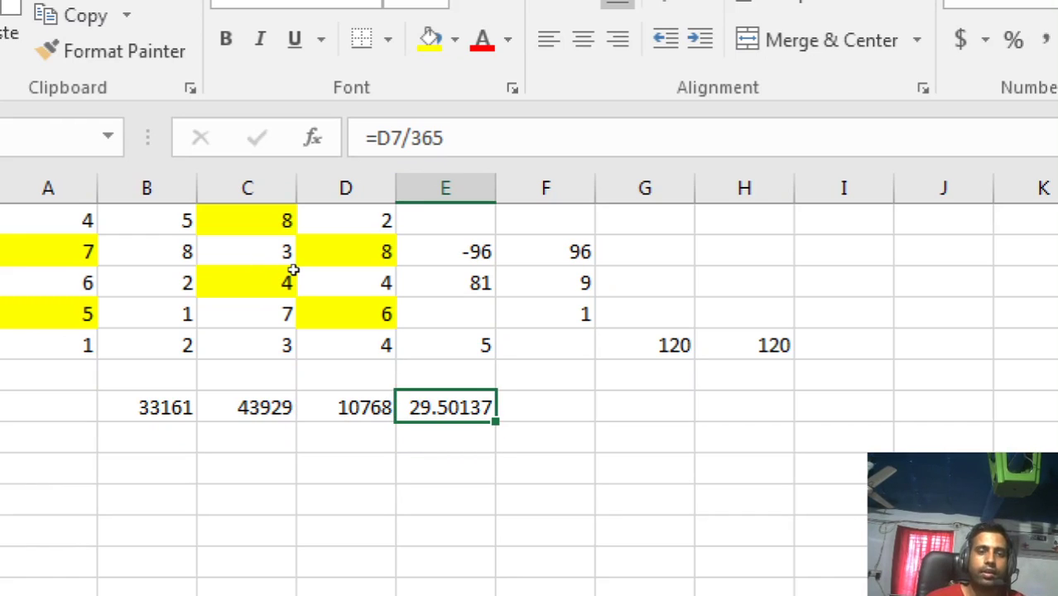
# Calculate the days in 29 full years with the formula =29*365 in cell F7
pyautogui.press('Right')
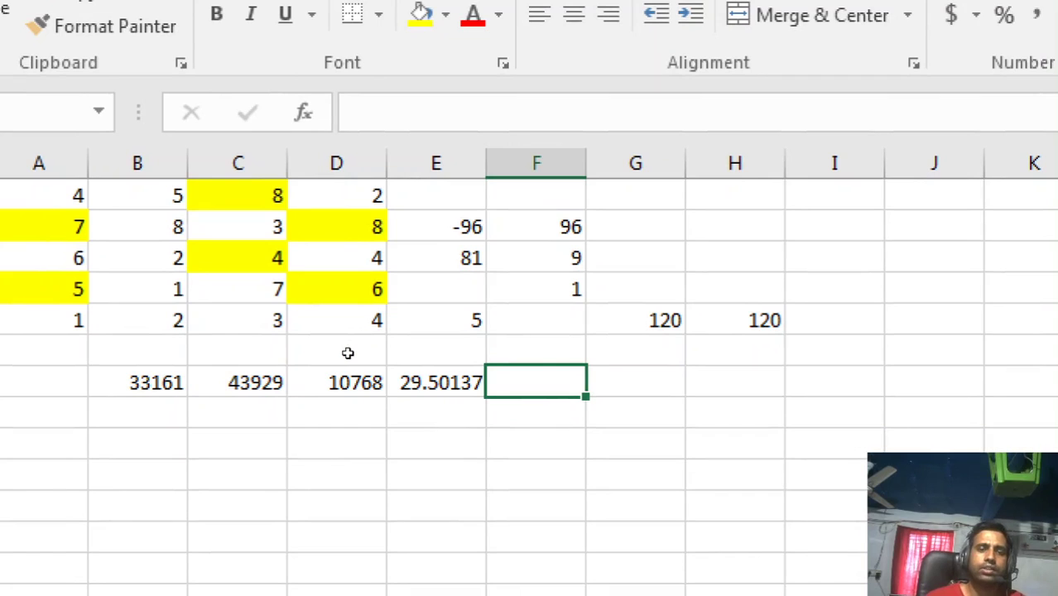
pyautogui.write('=29*')
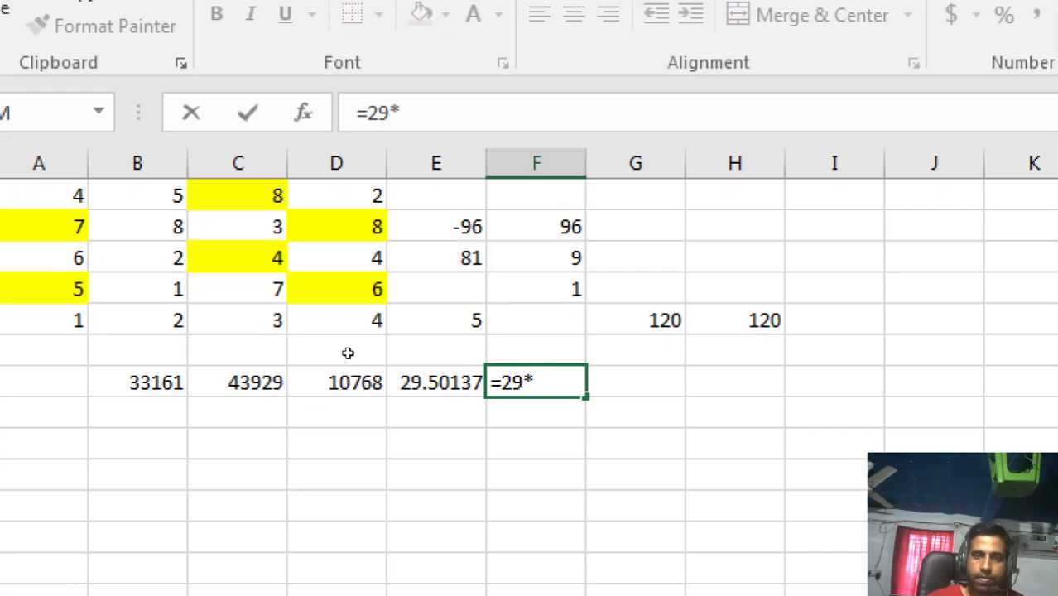
pyautogui.write('365')
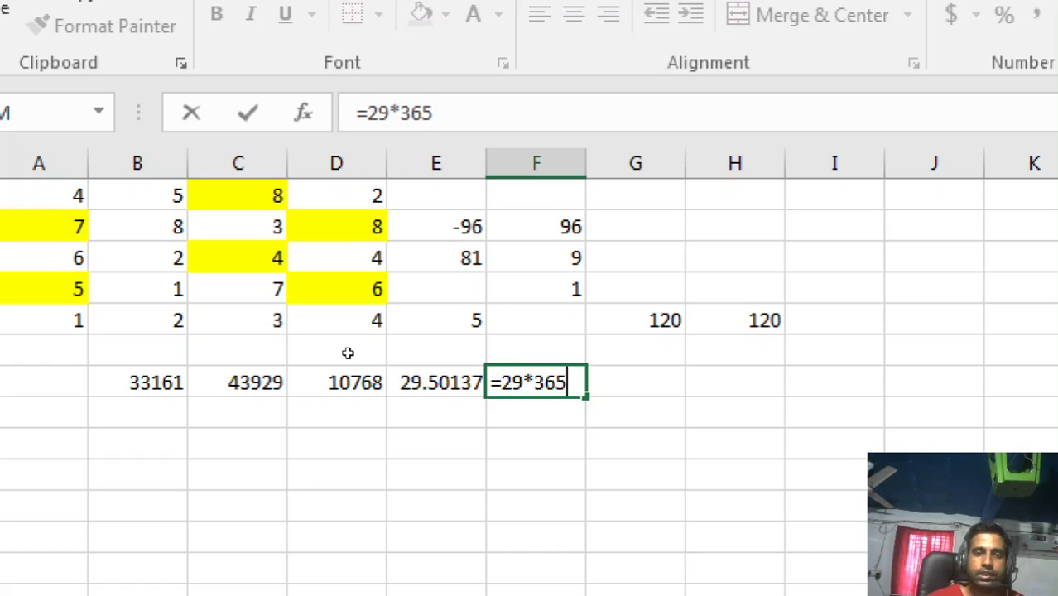
pyautogui.press('Return')
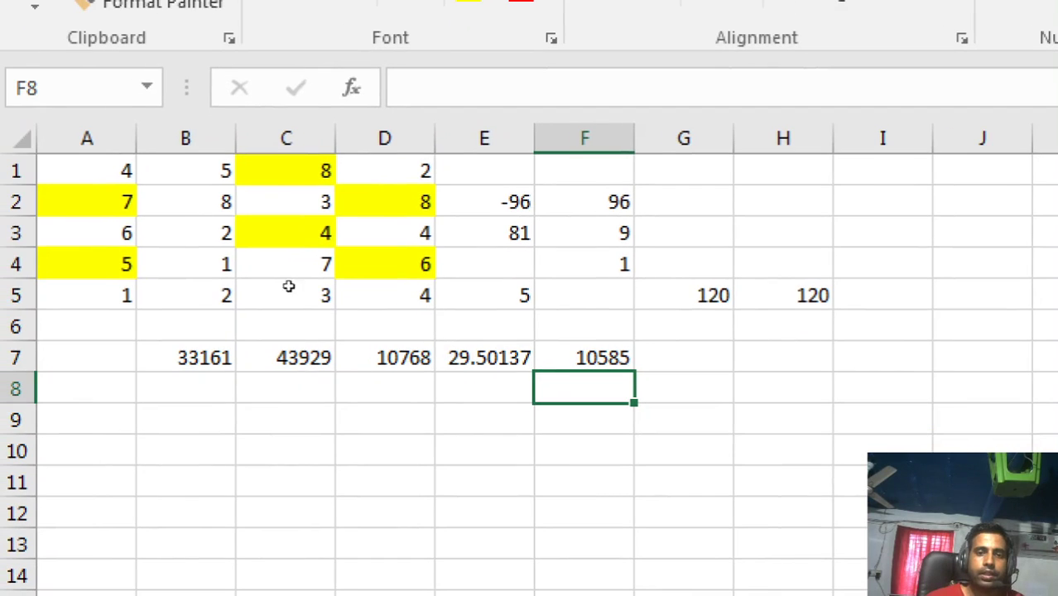
# Calculate the days left over after the full years with the formula =D7-F7 in cell G7
pyautogui.press('Up')
pyautogui.press('Right')
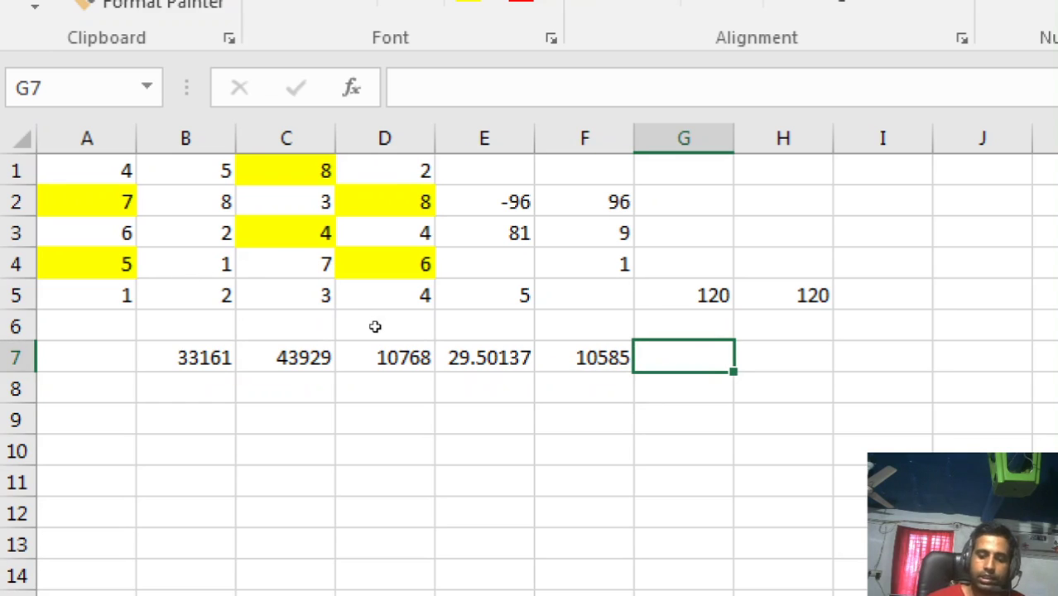
pyautogui.write('=')
pyautogui.press('Left')
pyautogui.press('Left')
pyautogui.write('-')
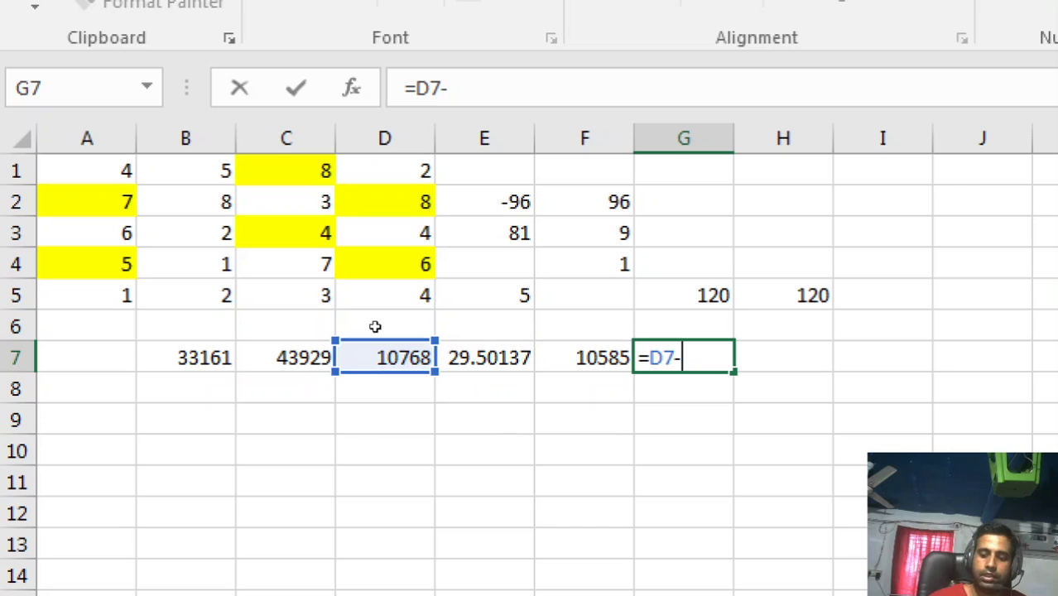
pyautogui.press('Left')
pyautogui.press('Return')
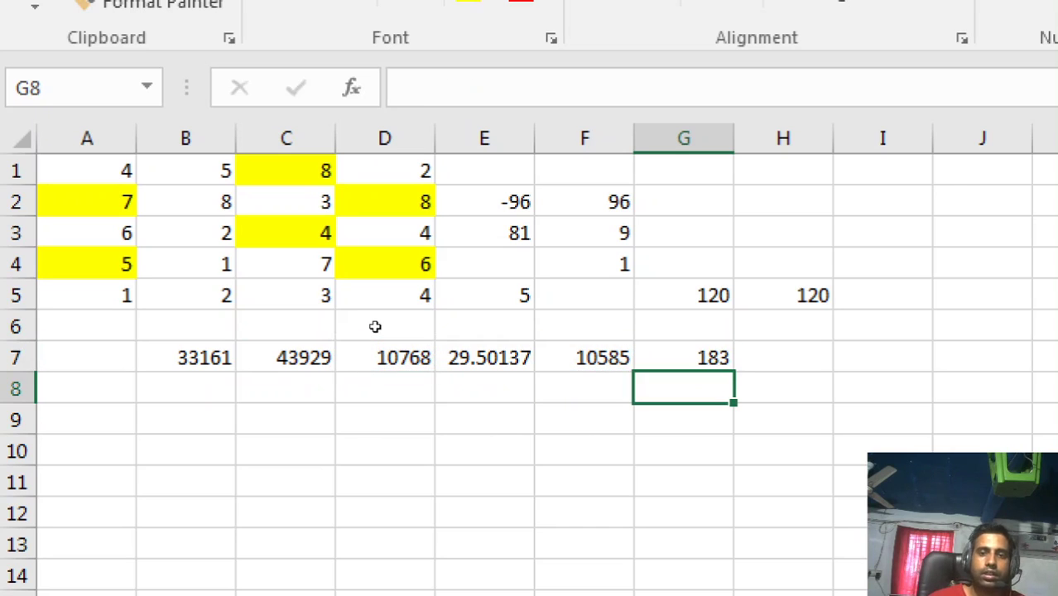
# Convert the leftover days to months with the formula =G7/30 in cell H7
pyautogui.press('Up')
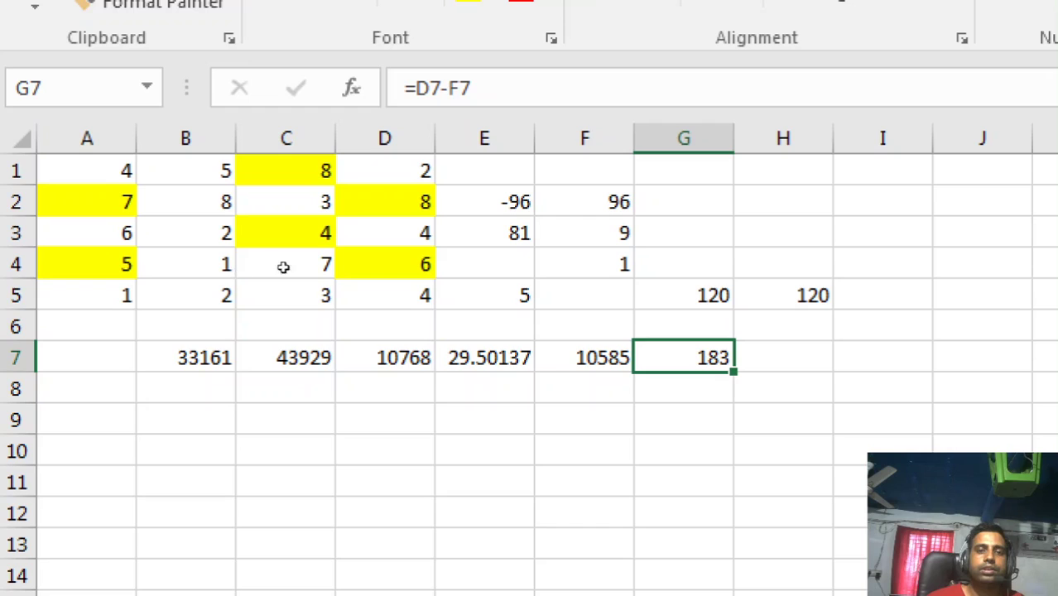
pyautogui.press('Right')
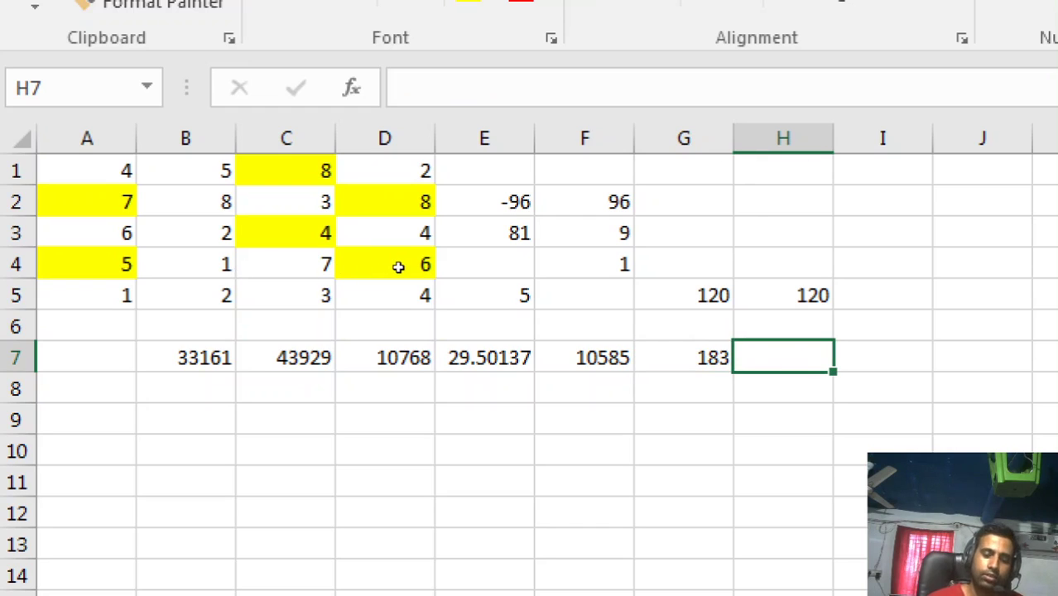
pyautogui.write('=')
pyautogui.press('Left')
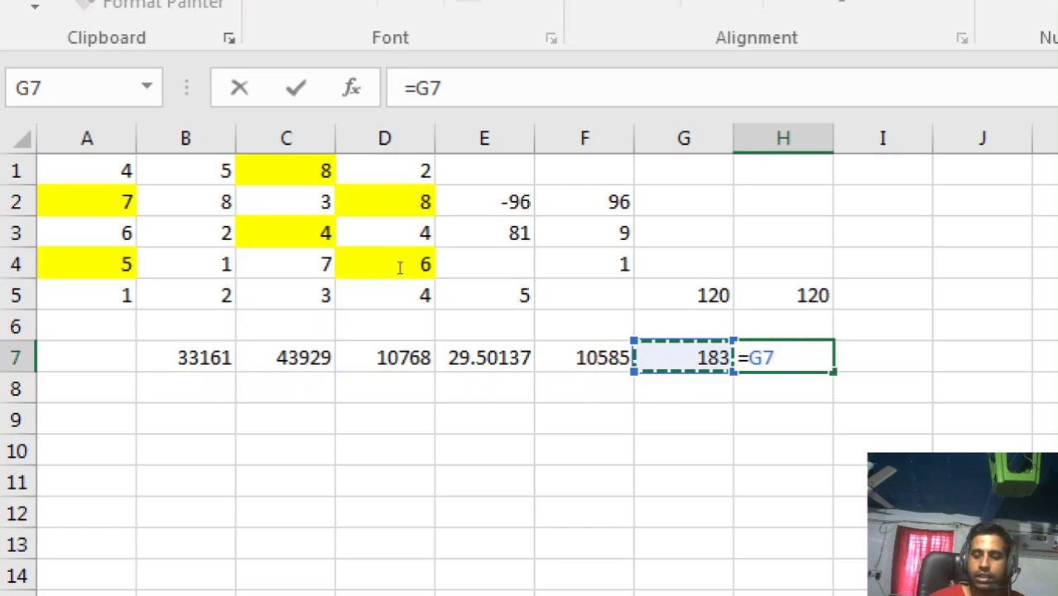
pyautogui.write('/30')
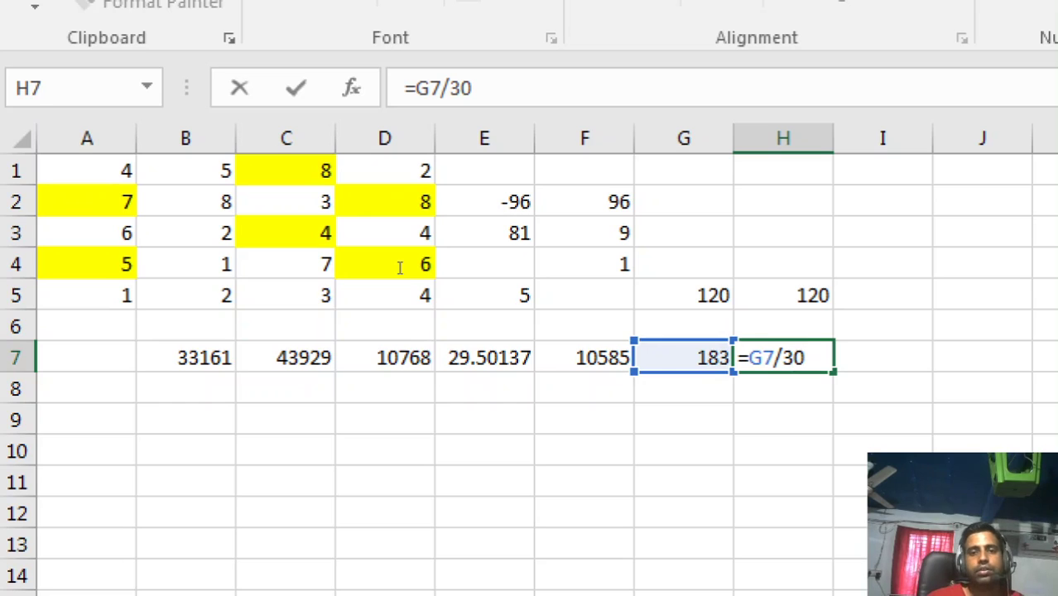
pyautogui.press('Return')
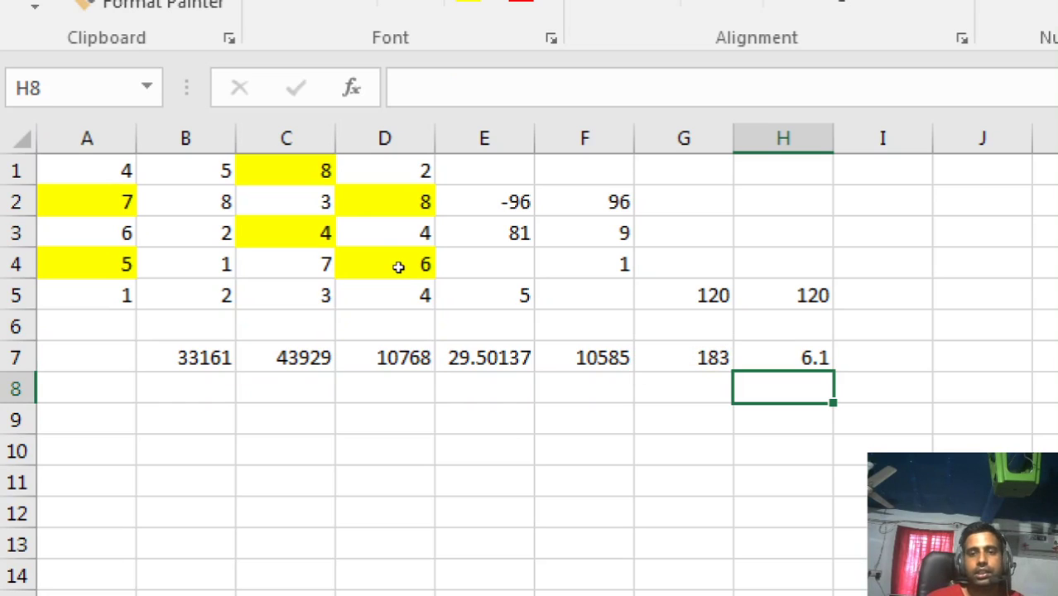
# Calculate the days in six full months with the formula =30*6 in cell I7
pyautogui.press('Up')
pyautogui.press('Right')
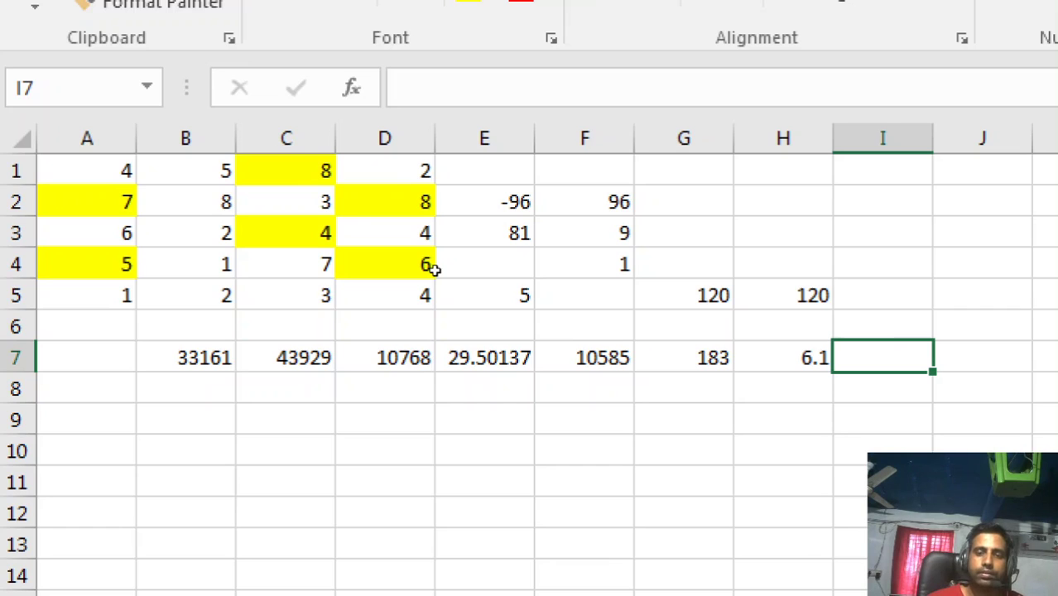
pyautogui.write('=')
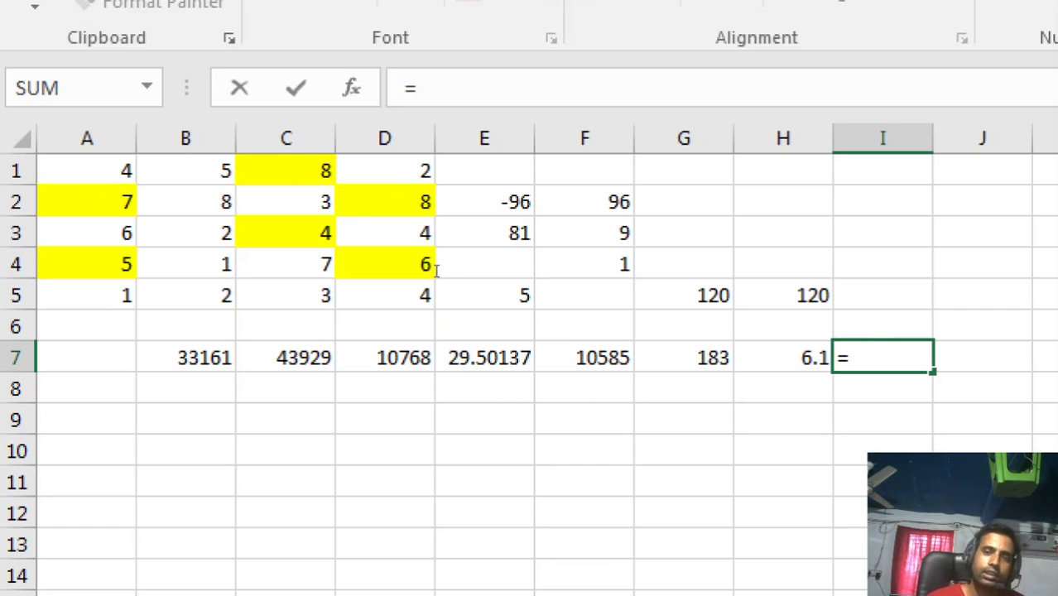
pyautogui.write('30*6')
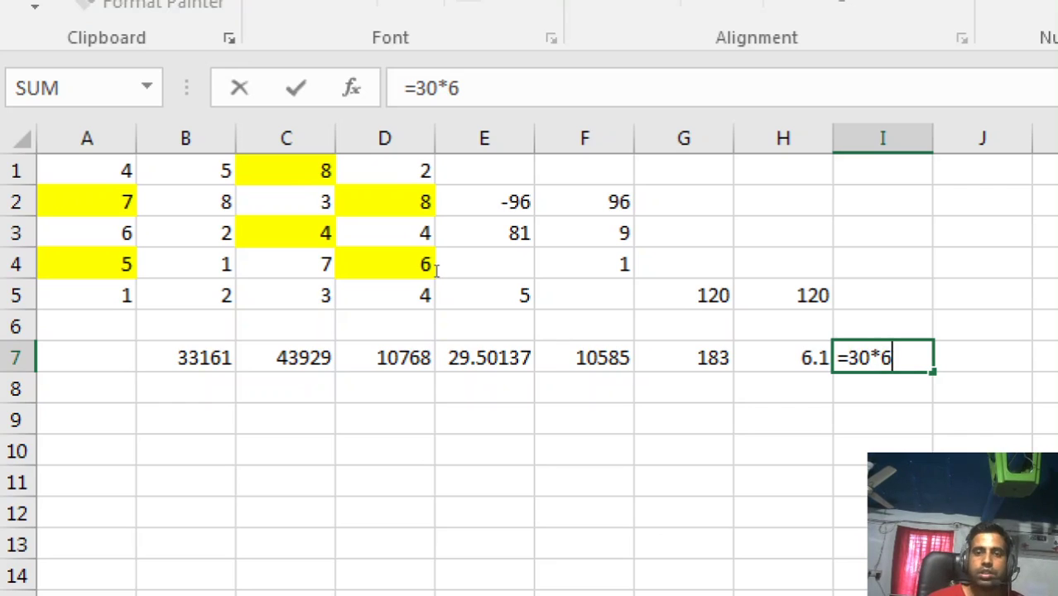
pyautogui.press('Return')
pyautogui.press('Up')
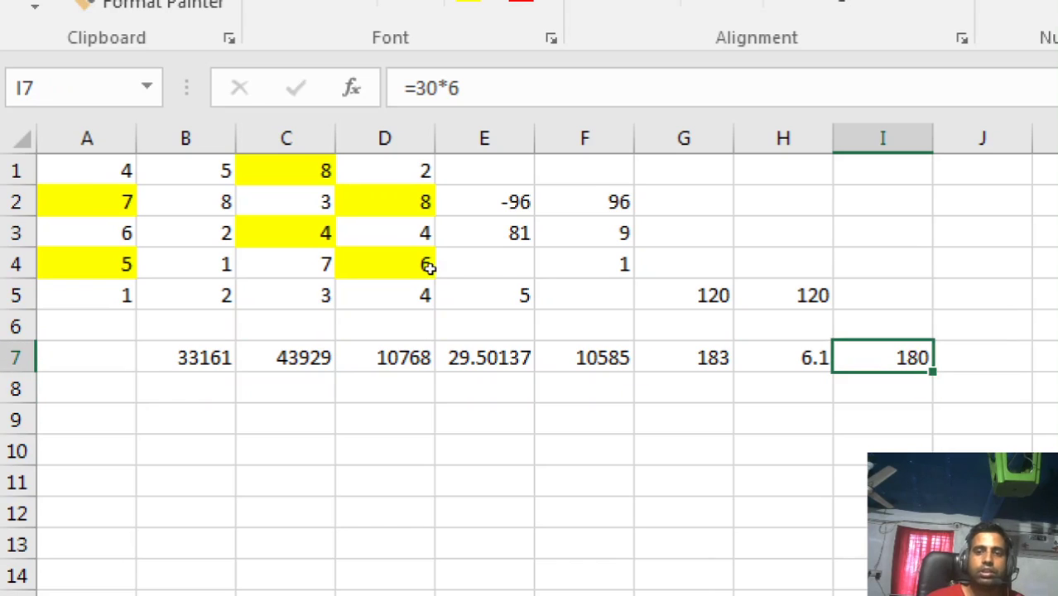
# Calculate the remaining days after the full months with the formula =G7-I7 in cell J7
pyautogui.press('Right')
pyautogui.write('=')
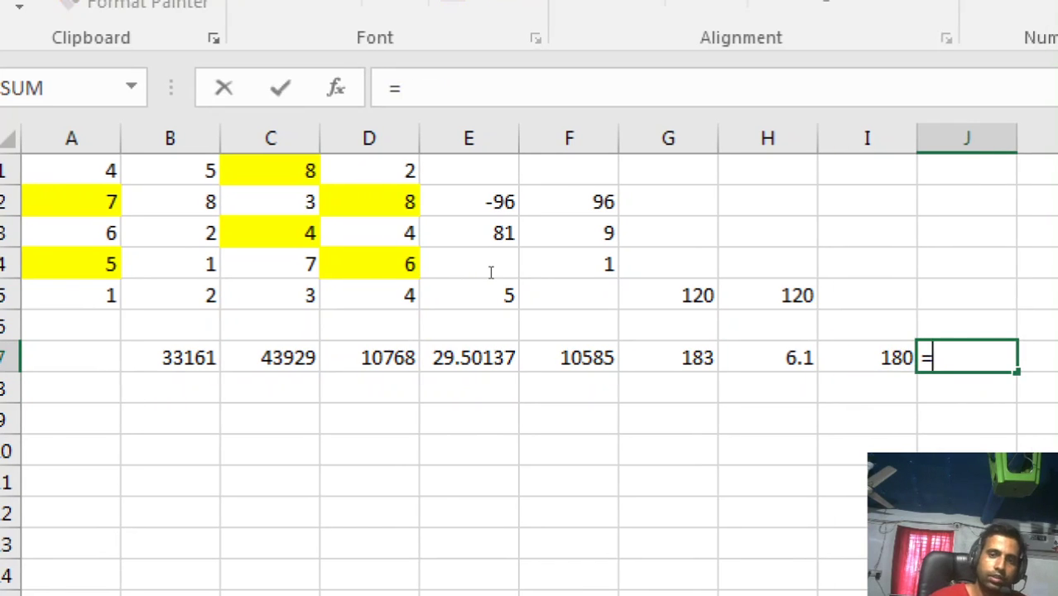
pyautogui.press('Left')
pyautogui.press('Left')
pyautogui.press('Left')
pyautogui.write('-')
pyautogui.press('Left')
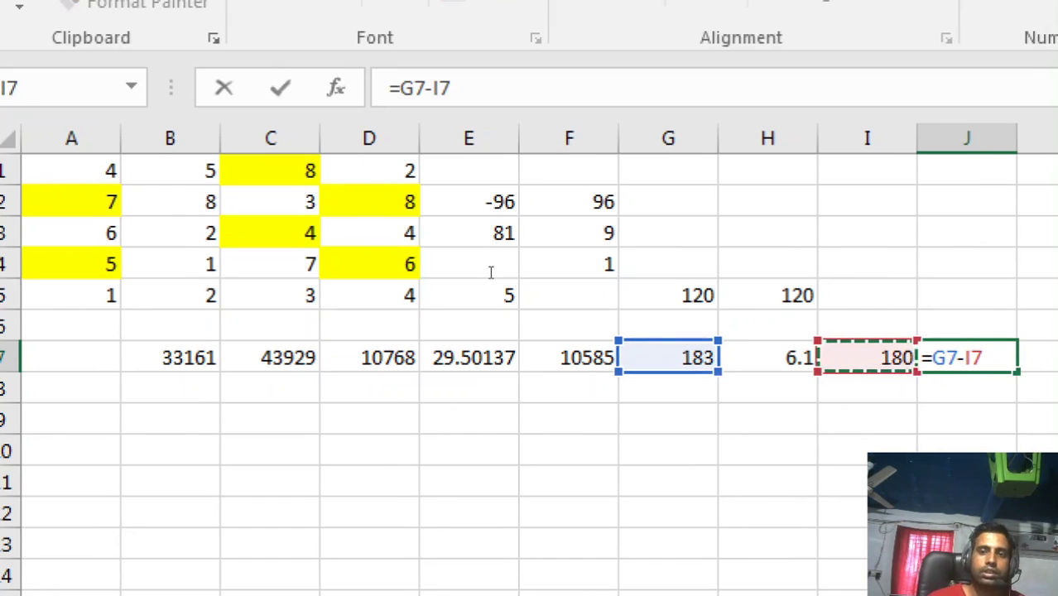
pyautogui.press('Return')
pyautogui.press('Up')
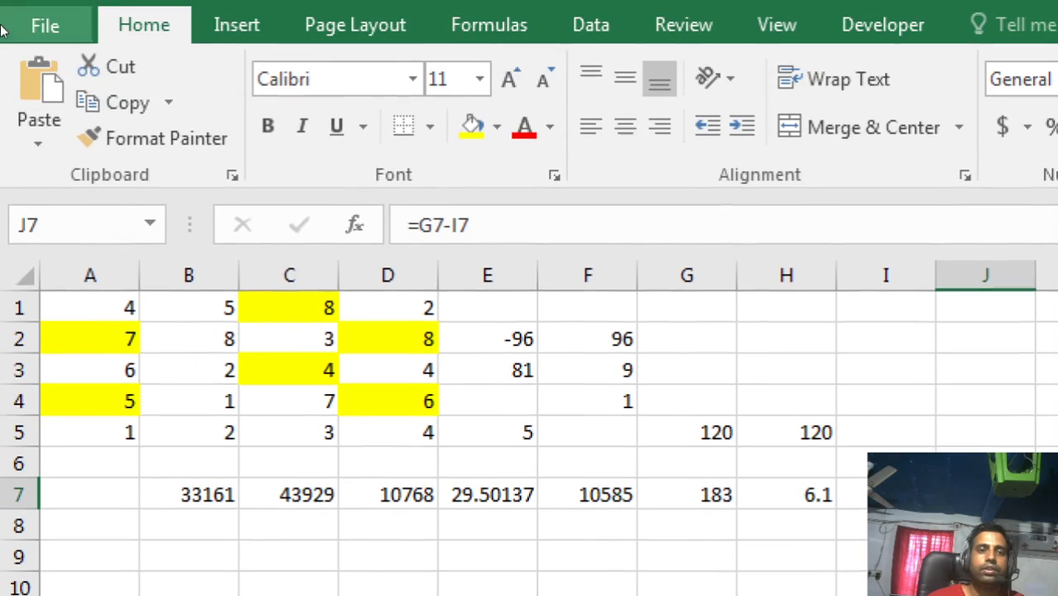
# Highlight the years, months and days results in cells E7, H7 and J7 with yellow fill
pyautogui.press('Left')
pyautogui.press('Left')
pyautogui.press('Left')
pyautogui.press('Left')
pyautogui.press('Left')
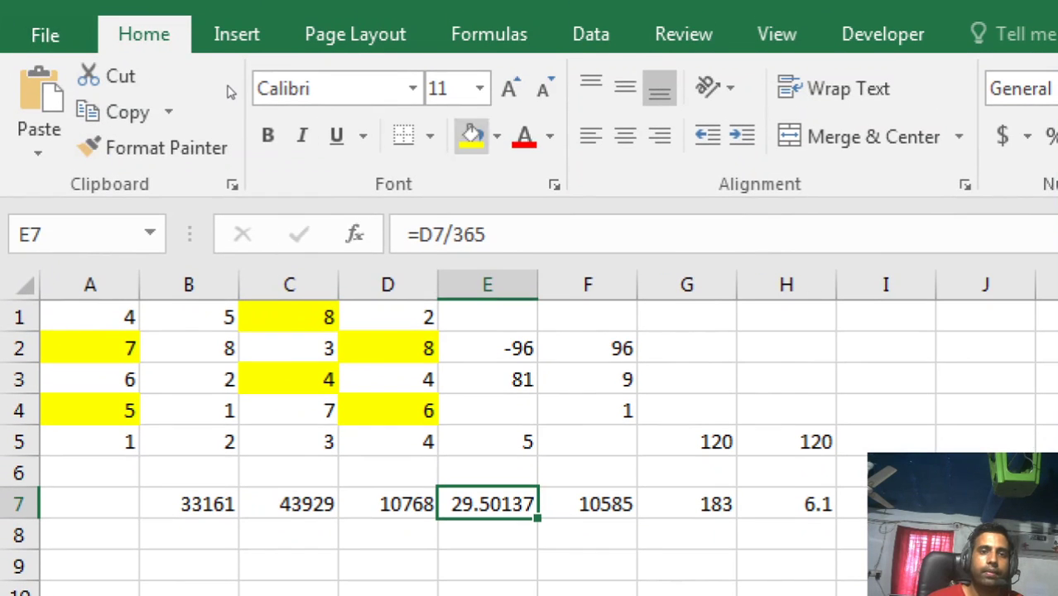
pyautogui.click(473, 135)
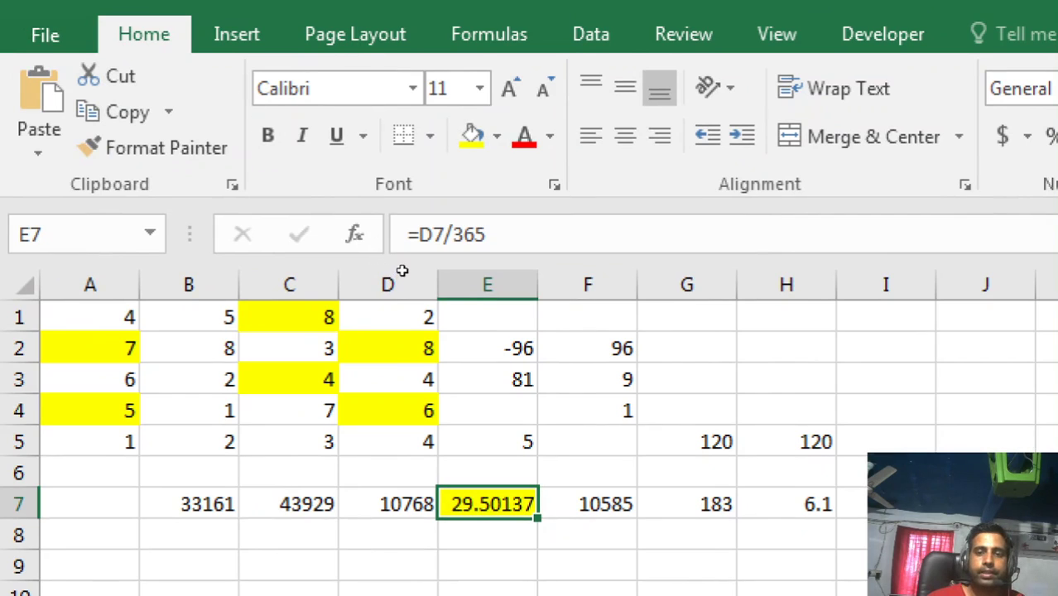
pyautogui.press('Right')
pyautogui.press('Right')
pyautogui.press('Right')
pyautogui.click(473, 135)
pyautogui.press('Right')
pyautogui.press('Right')
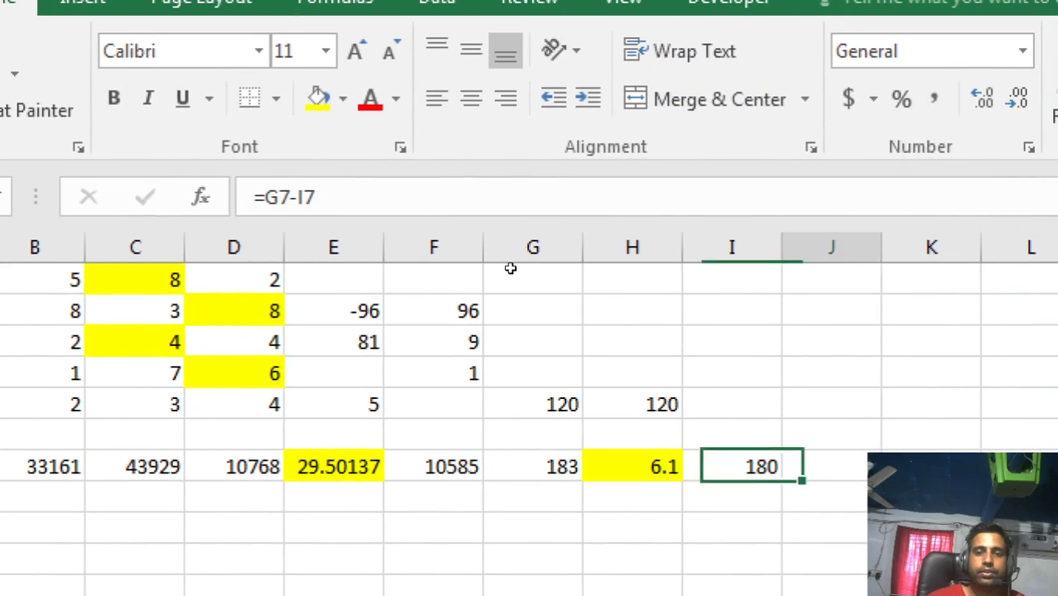
pyautogui.click(317, 98)
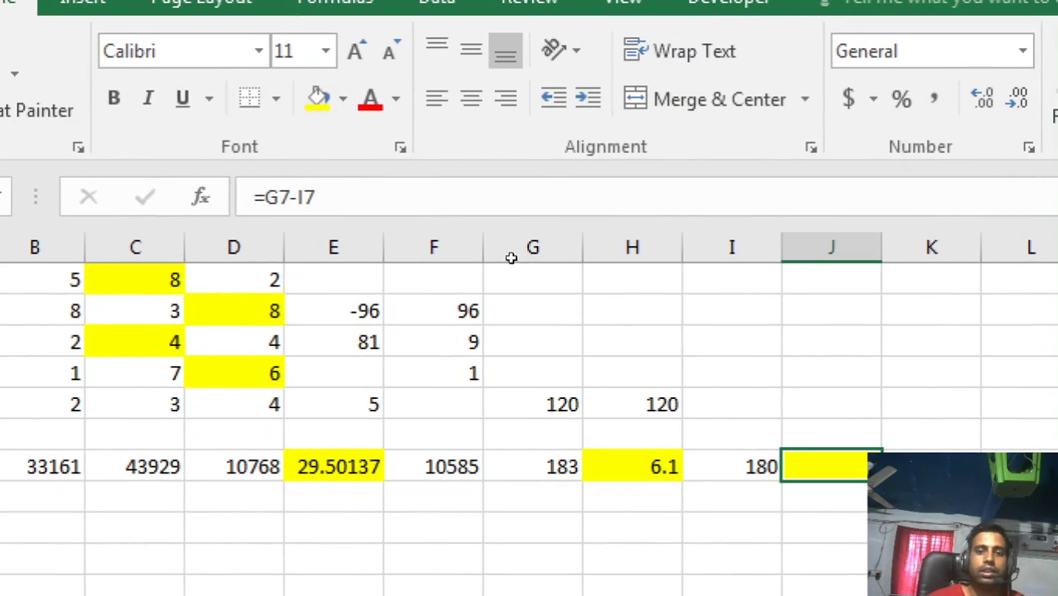
pyautogui.press('Down')
pyautogui.press('Down')
pyautogui.press('Left')
pyautogui.press('Left')
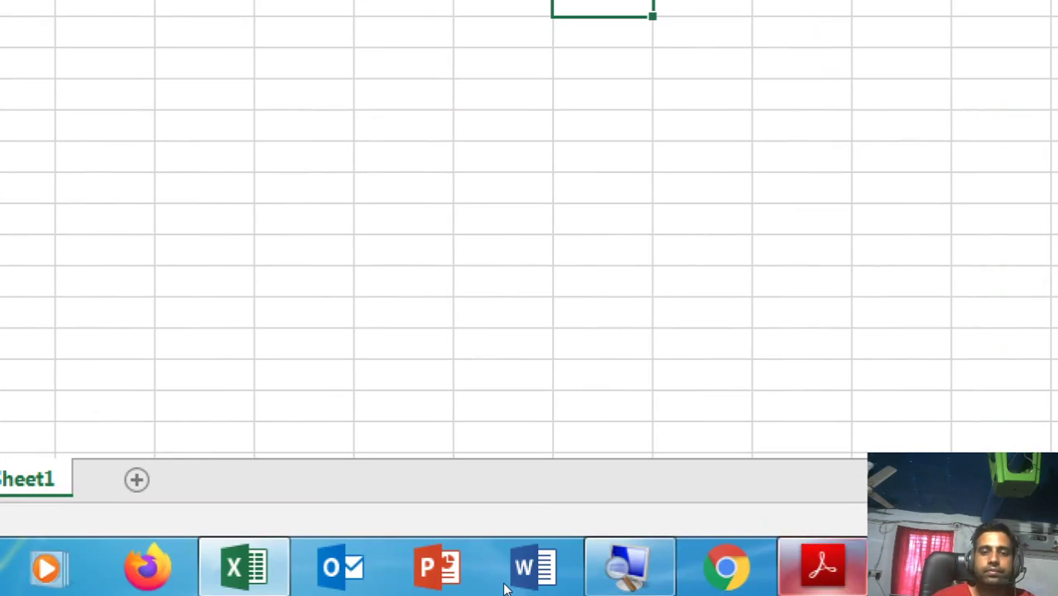
# Switch to the PDF notes in Adobe Reader and read the DAY, HOUR, MINUTE and MONTH function entries
pyautogui.click(822, 567)
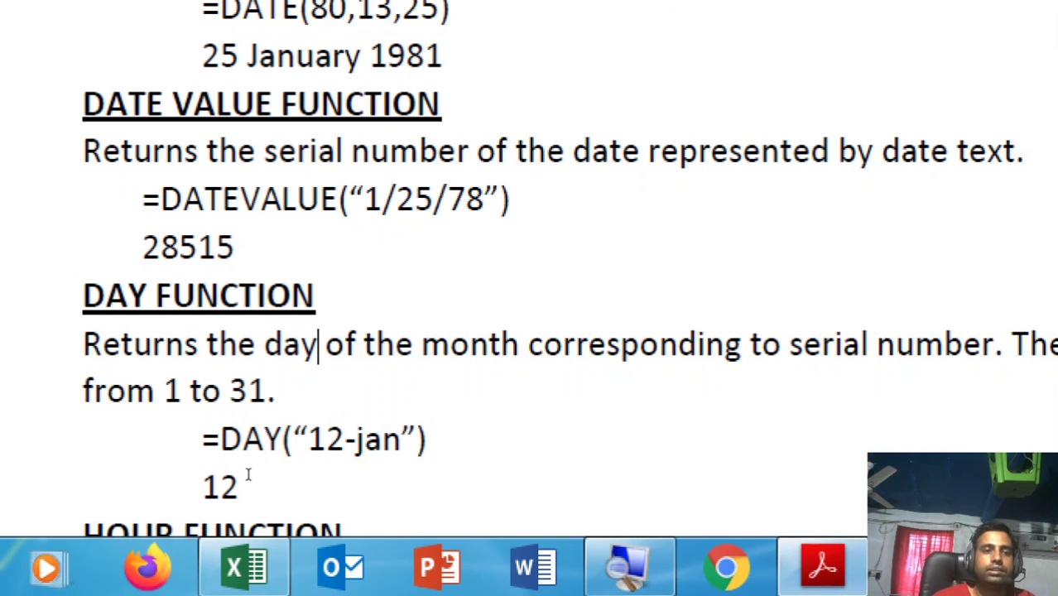
pyautogui.scroll(-3, 247, 474)
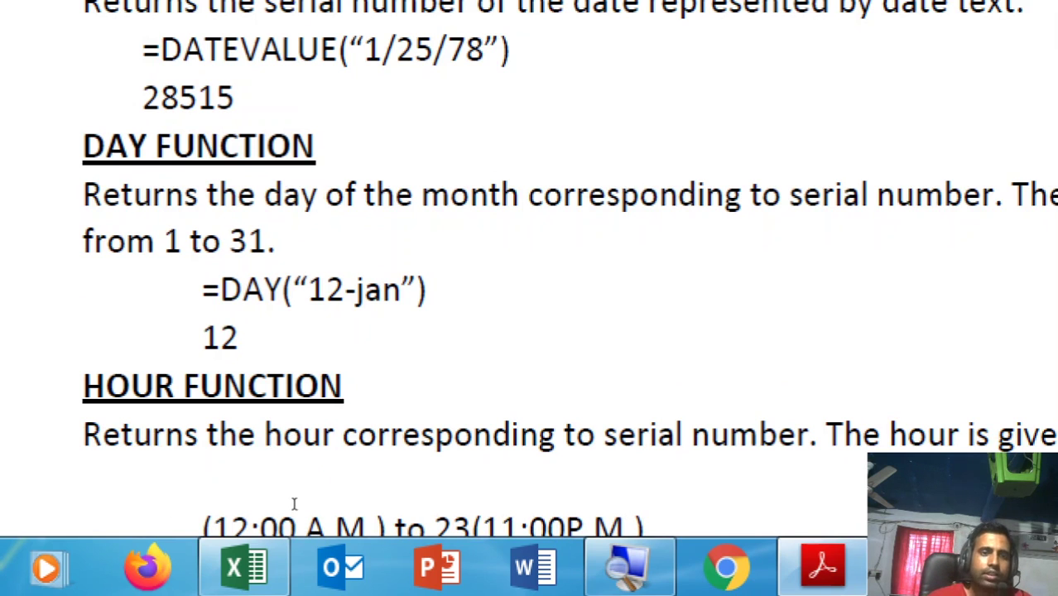
pyautogui.scroll(-3, 380, 493)
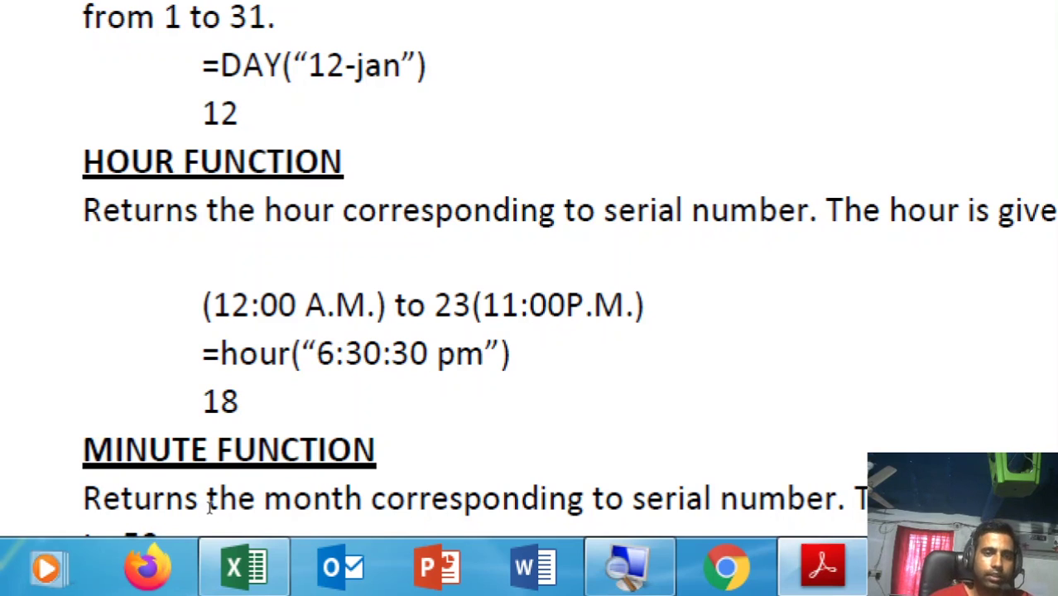
pyautogui.scroll(-1, 298, 489)
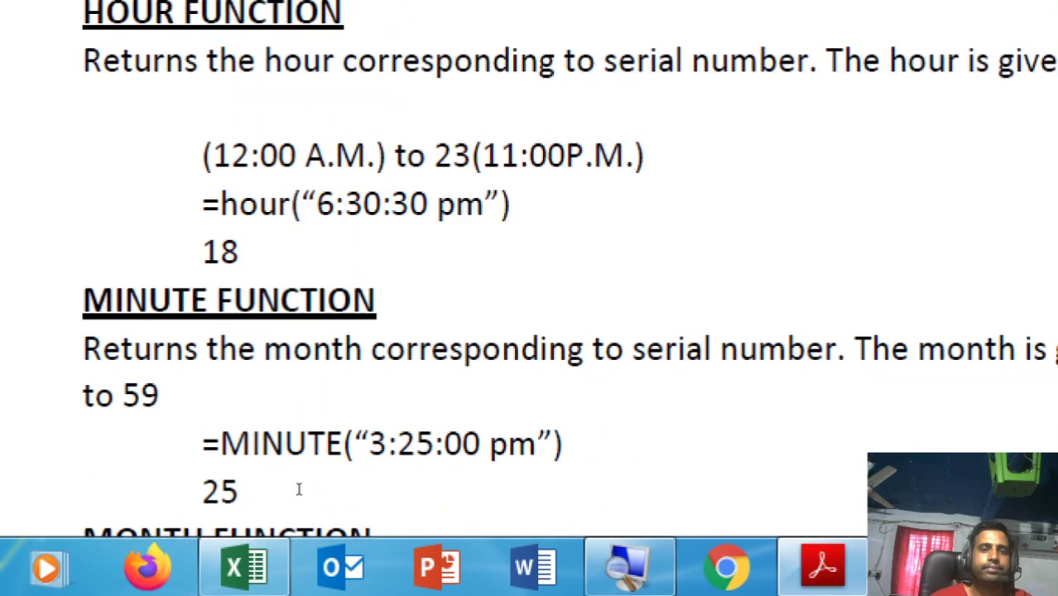
pyautogui.scroll(-2, 299, 488)
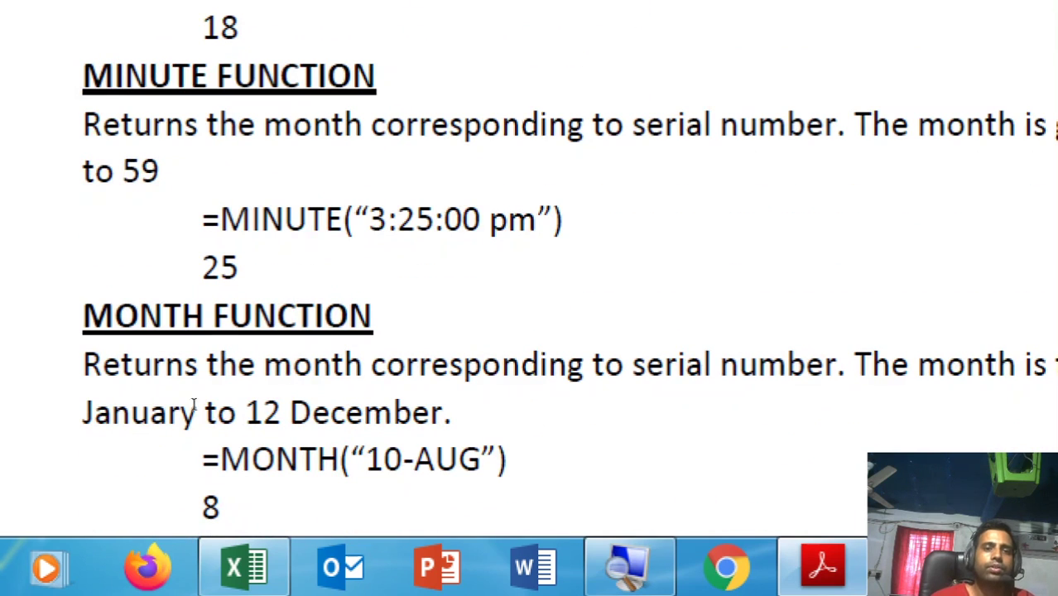
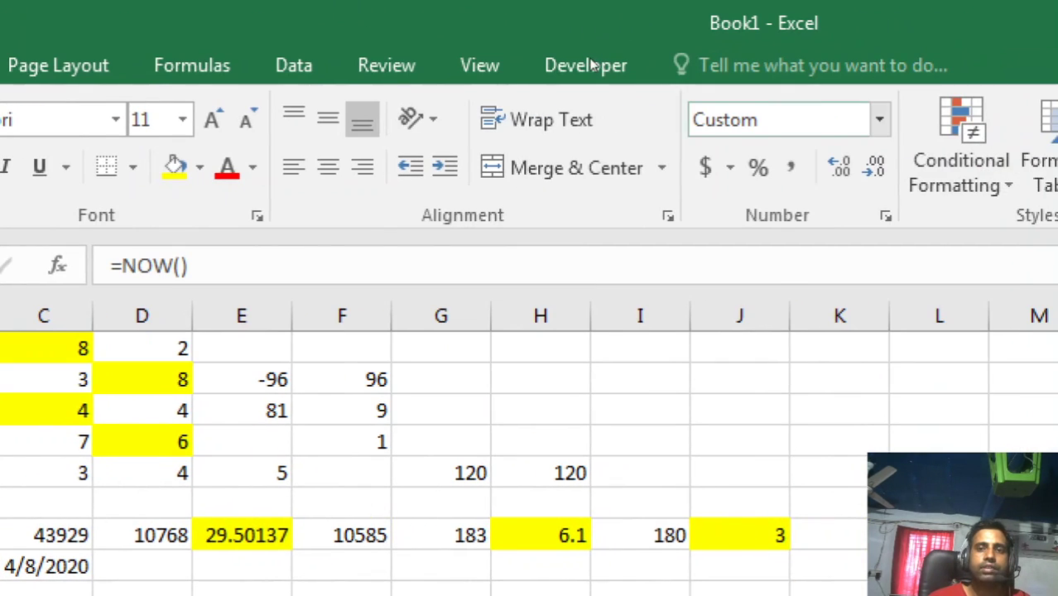
# Apply the Time number format to the NOW formula in cell B8
pyautogui.hotkey('alt', 'h')
pyautogui.press('n')
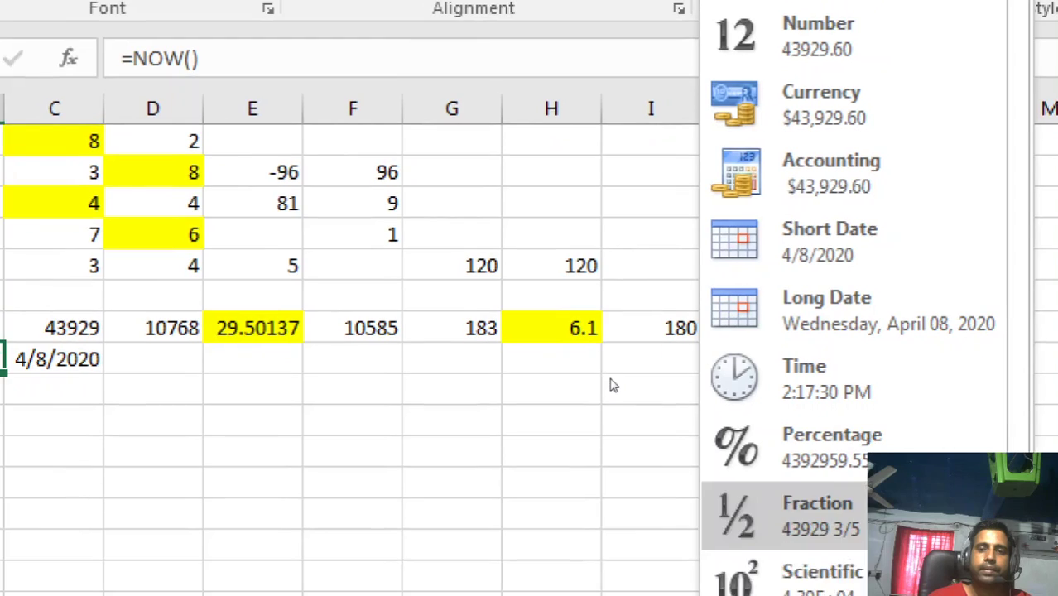
pyautogui.press('Up')
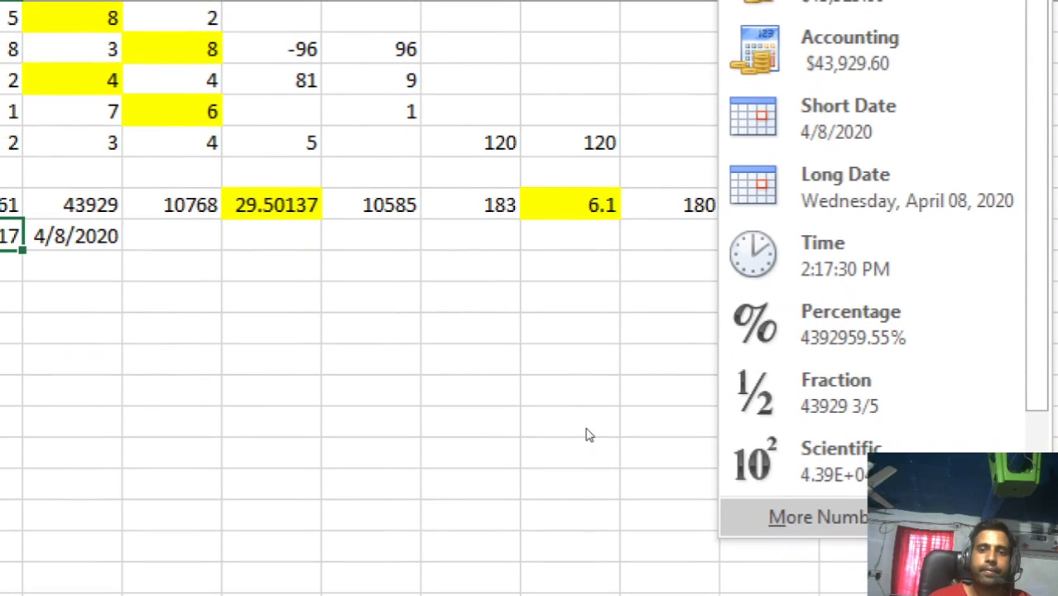
pyautogui.press('Up')
pyautogui.press('Up')
pyautogui.press('Up')
pyautogui.press('Up')
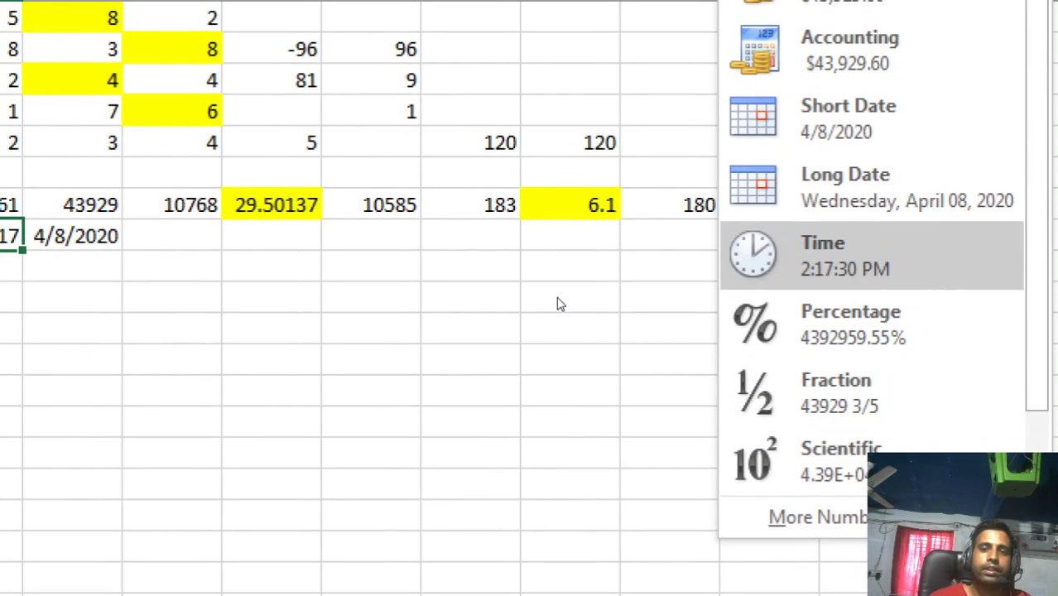
pyautogui.press('Return')
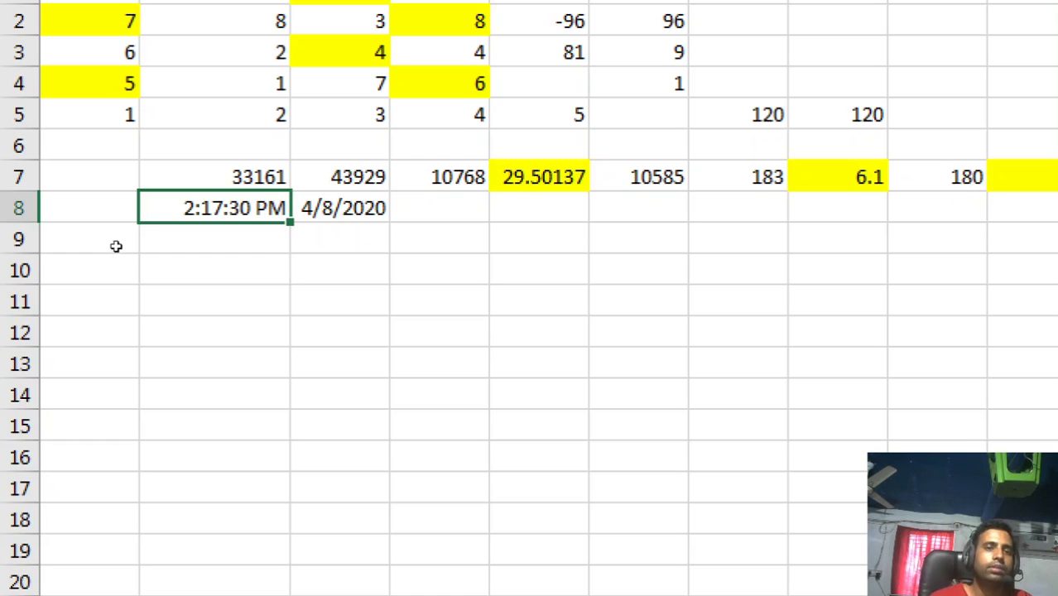
pyautogui.press('Up')
pyautogui.press('Up')
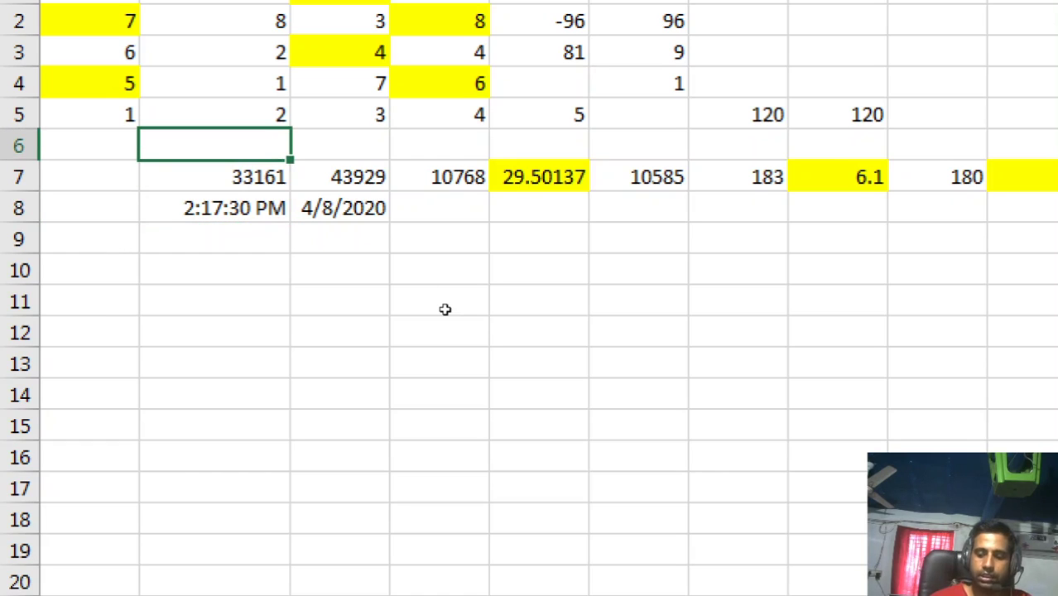
# Clear cell E5 and re-enter 5 in it to recalculate the NOW time, and select cell B8
pyautogui.press('Down')
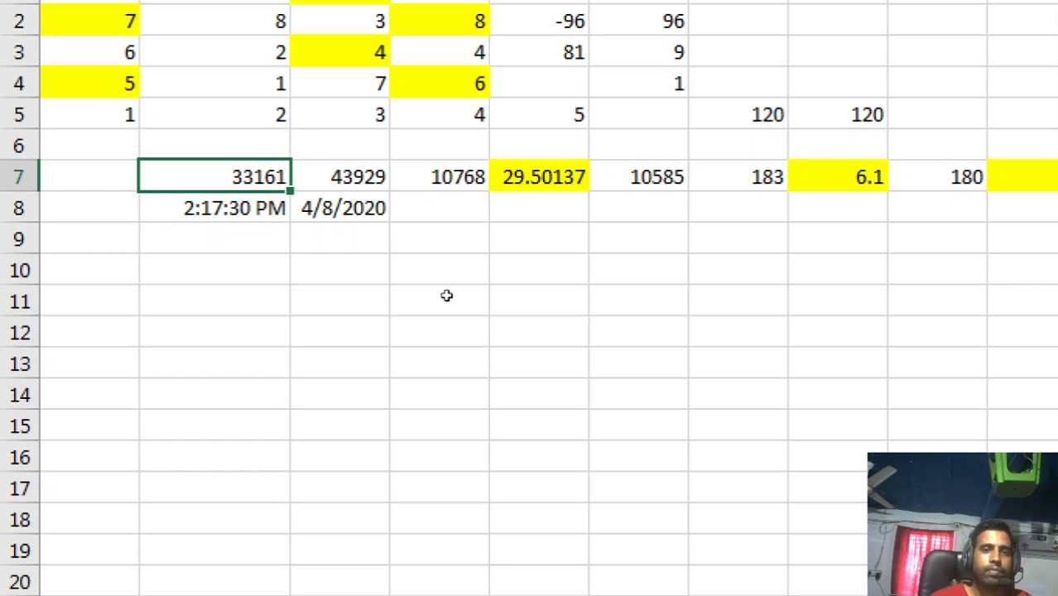
pyautogui.press('Up')
pyautogui.press('Up')
pyautogui.press('Right')
pyautogui.press('Right')
pyautogui.press('Right')
pyautogui.press('Right')
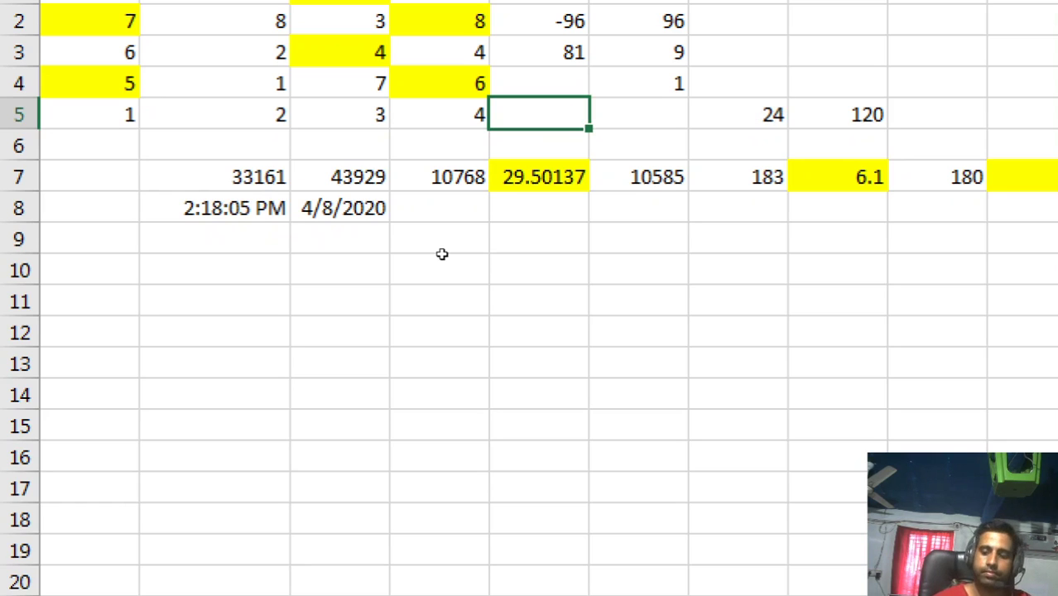
pyautogui.write('5')
pyautogui.press('Return')
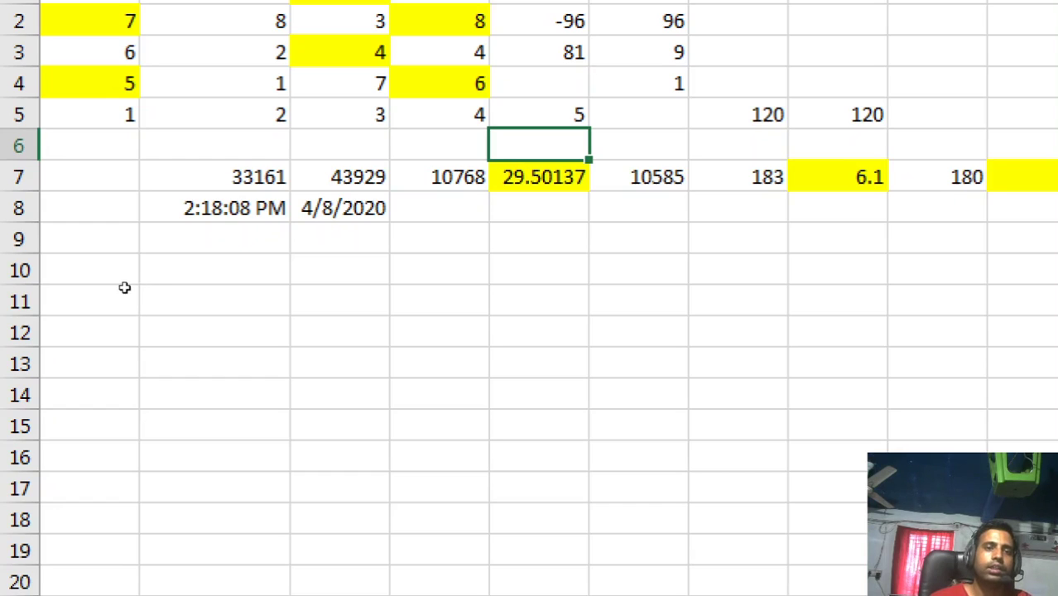
pyautogui.click(248, 207)
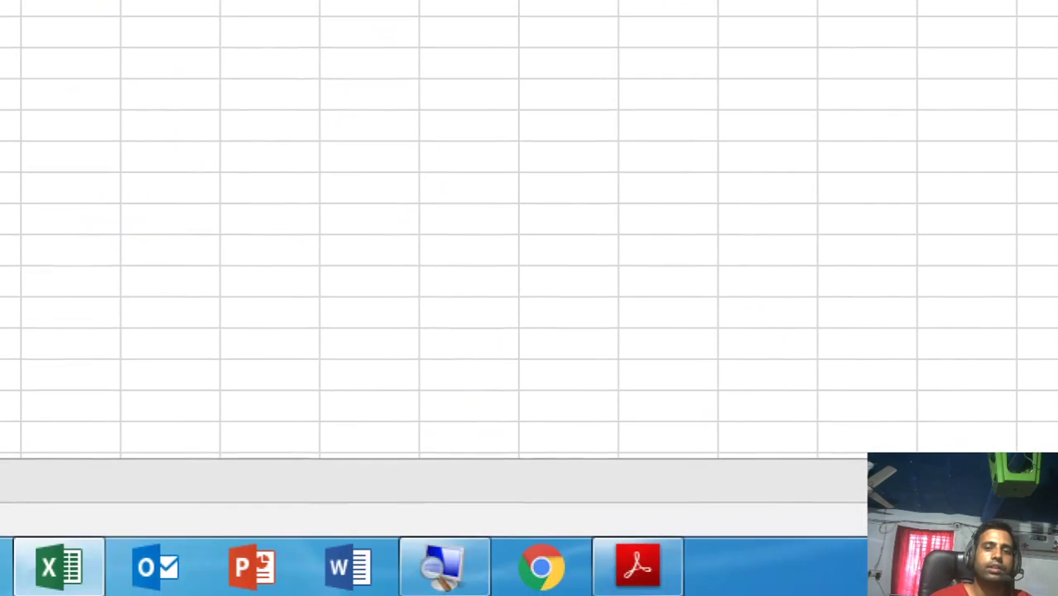
# Switch to the PDF notes in Adobe Reader and read the TODAY, MAX and AVERAGE function entries, marking their example arguments
pyautogui.click(637, 567)
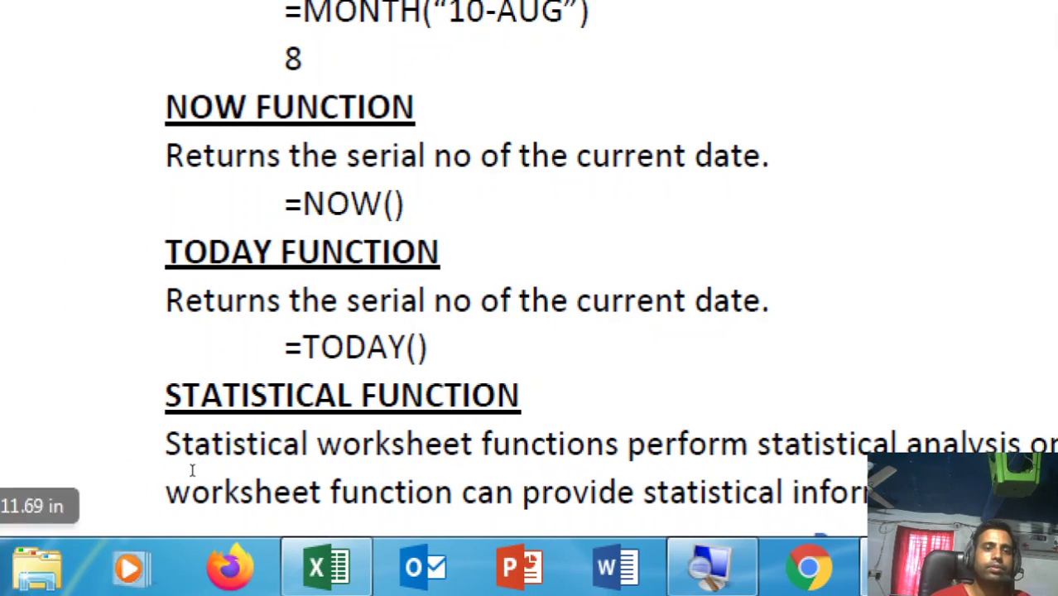
pyautogui.scroll(-3, 365, 466)
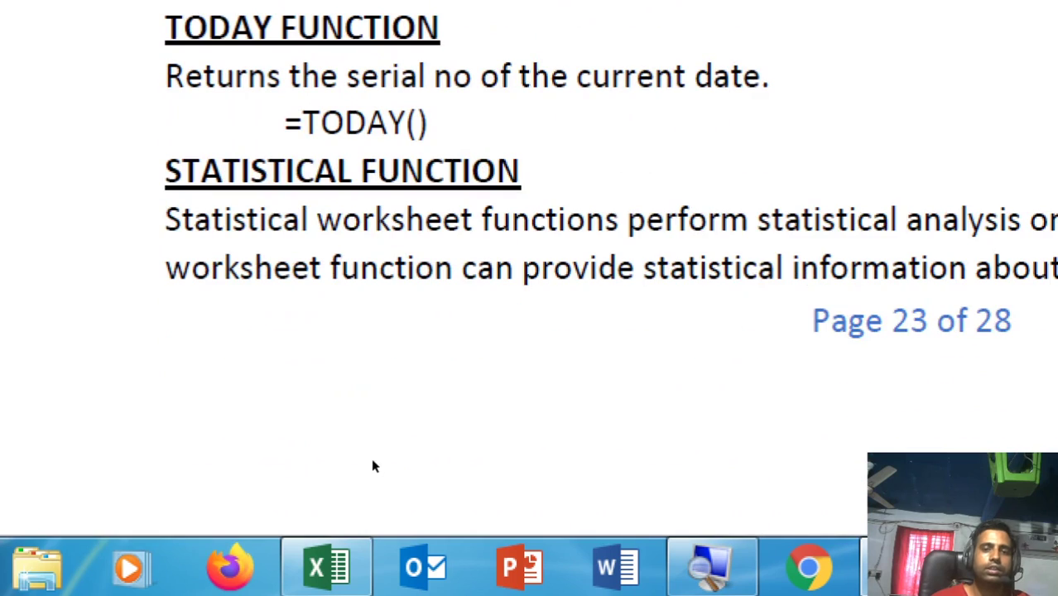
pyautogui.scroll(-4, 472, 410)
pyautogui.scroll(-4, 472, 410)
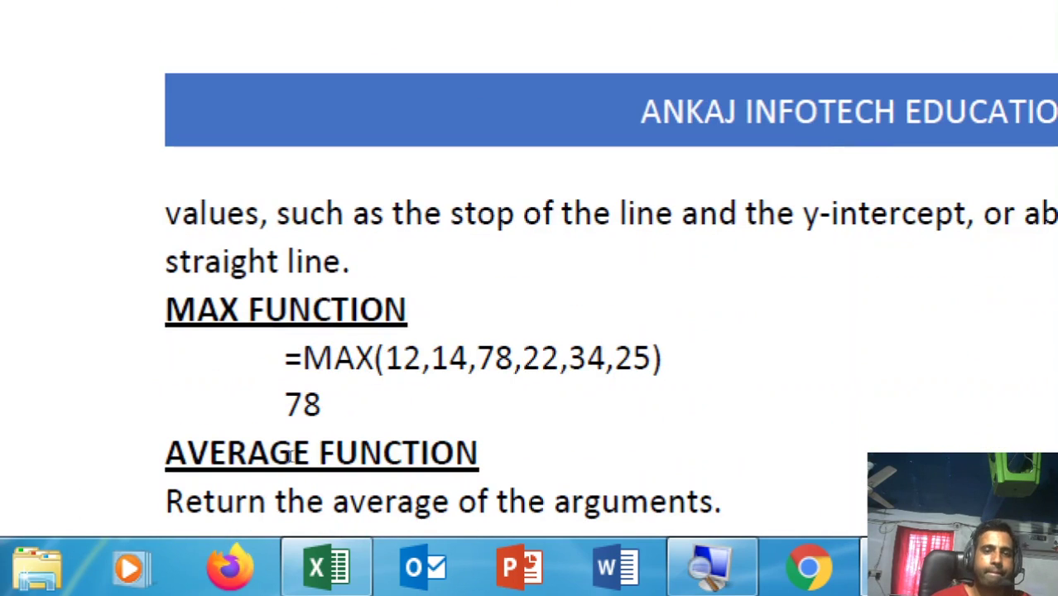
pyautogui.scroll(-3, 337, 481)
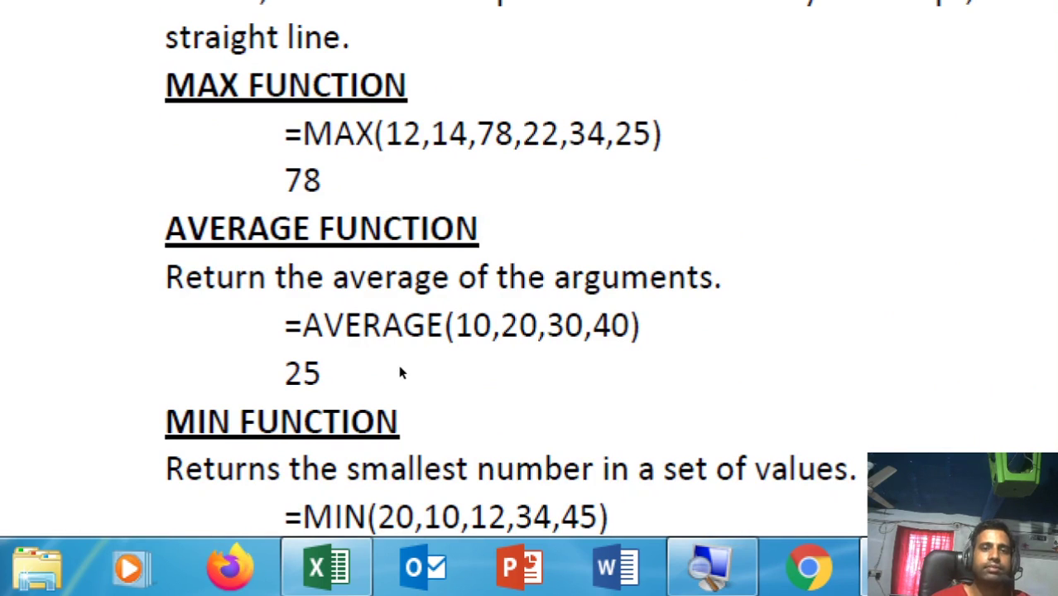
pyautogui.moveTo(247, 366); pyautogui.dragTo(372, 373)
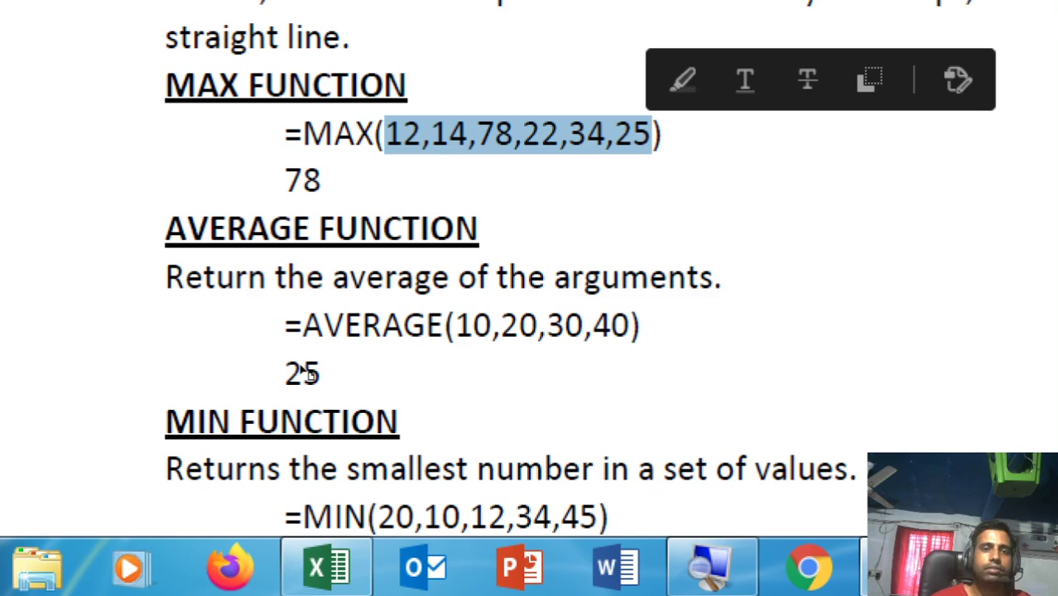
pyautogui.click(209, 393)
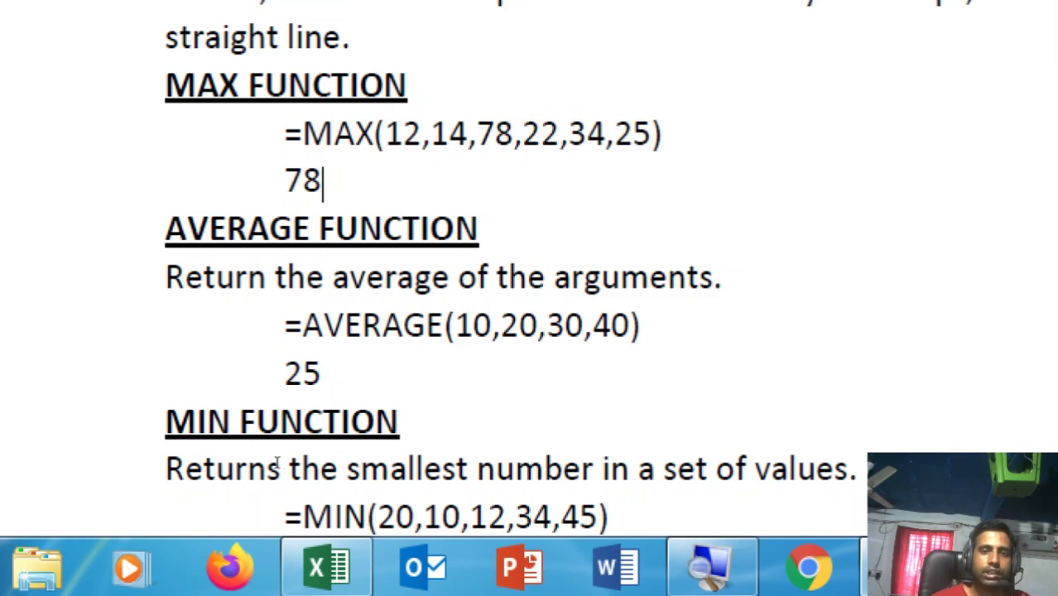
pyautogui.moveTo(282, 461); pyautogui.dragTo(366, 464)
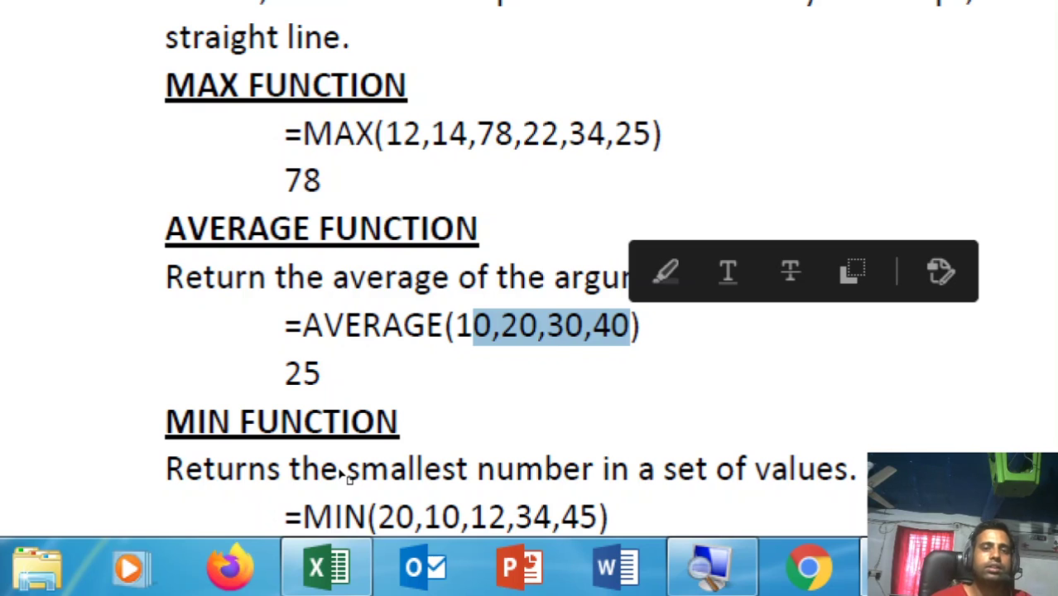
# Switch back to Excel and enter the formula =average(10,20,30,40) in cell B10
pyautogui.click(321, 578)
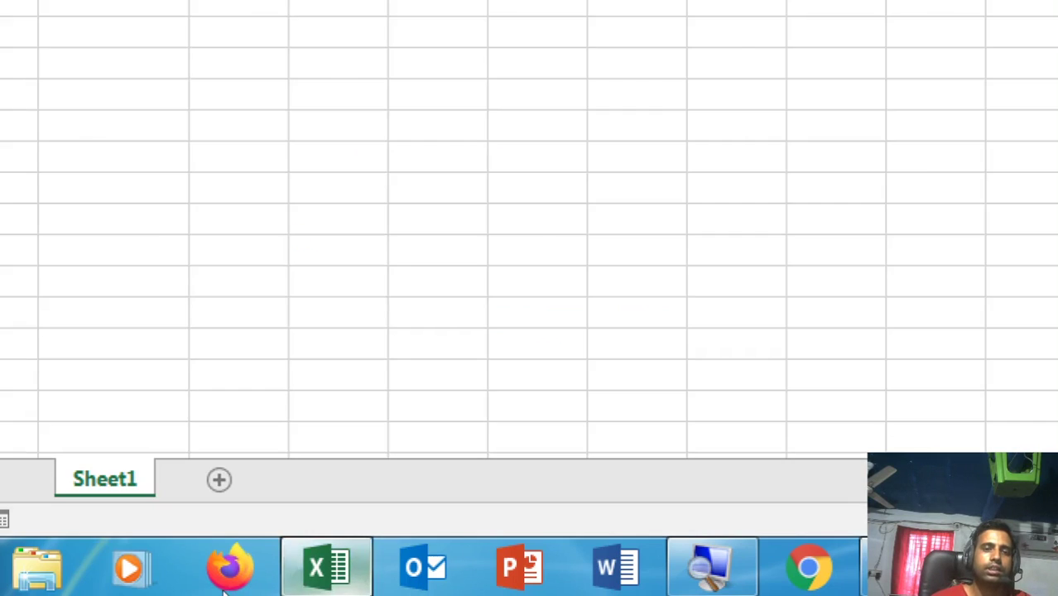
pyautogui.press('Down')
pyautogui.press('Down')
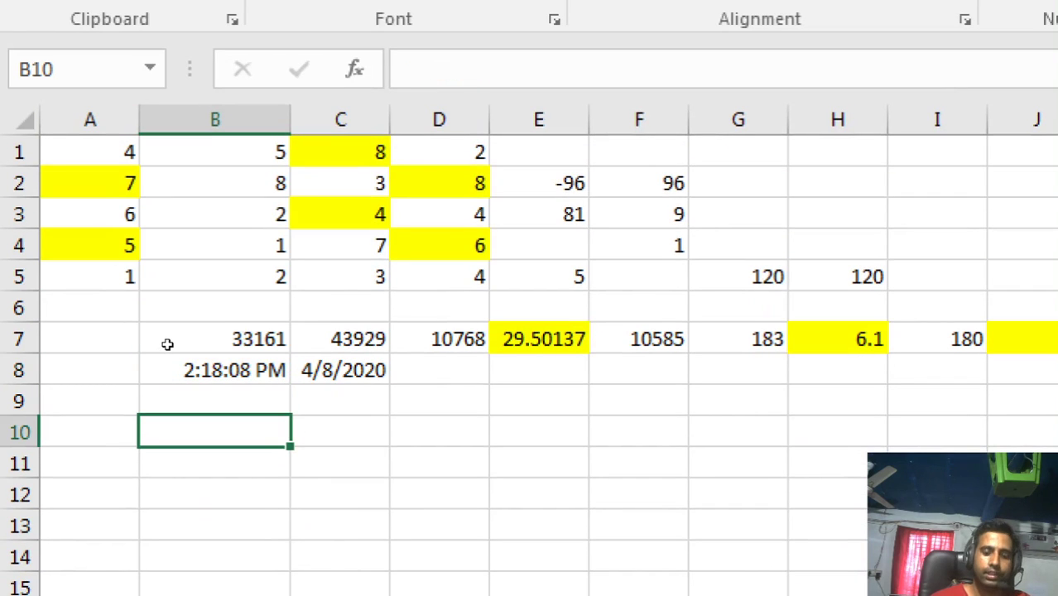
pyautogui.write('=')
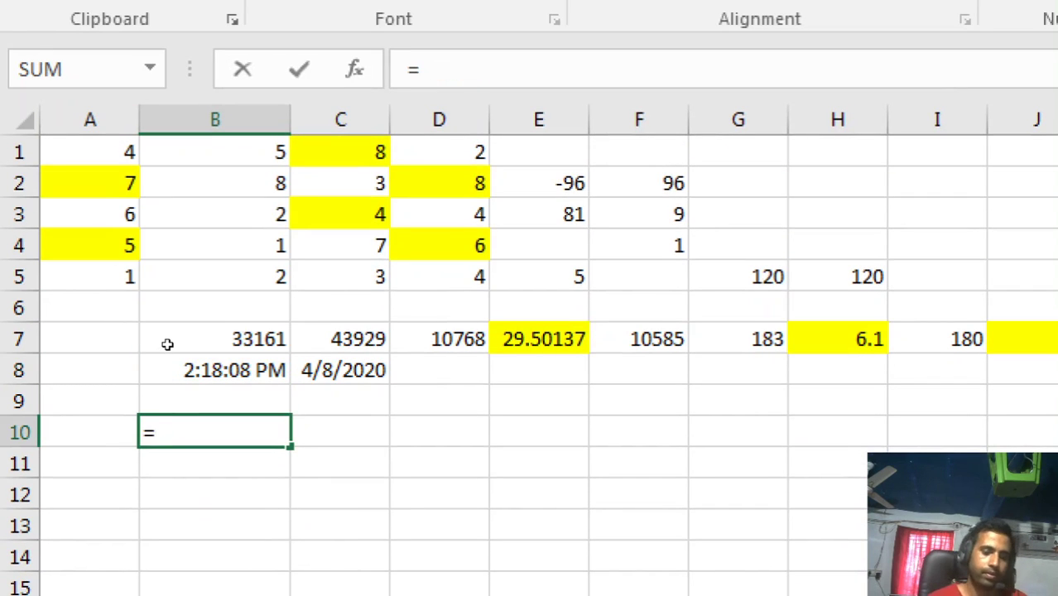
pyautogui.write('ave')
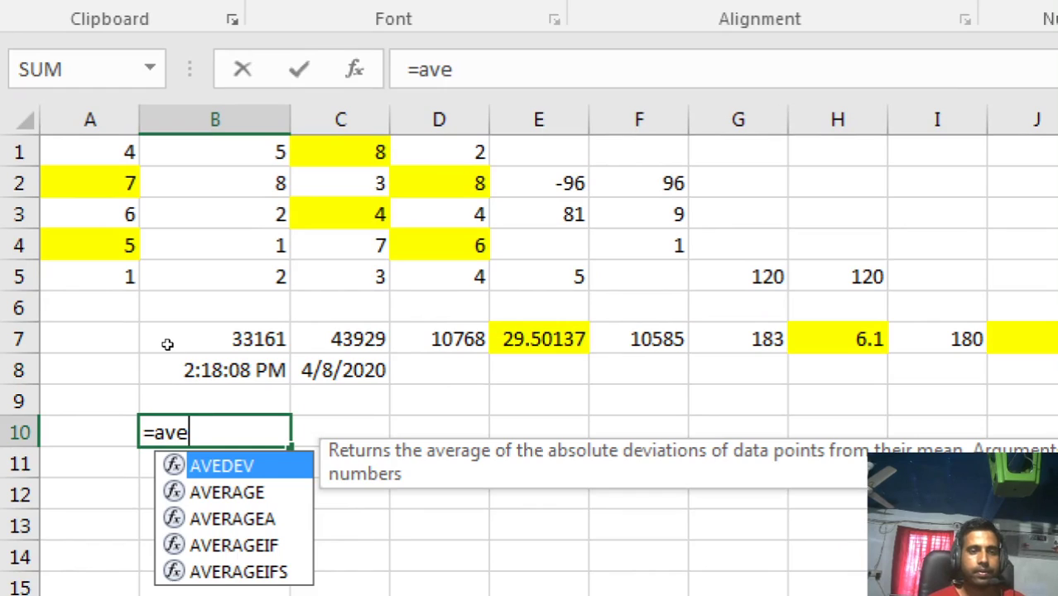
pyautogui.write('rage')
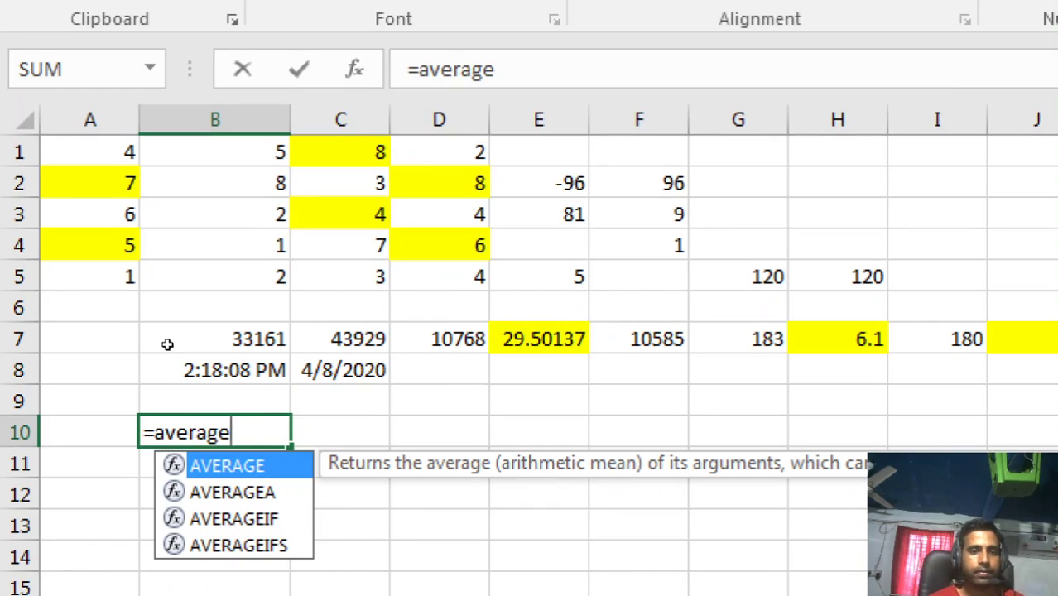
pyautogui.write('(10')
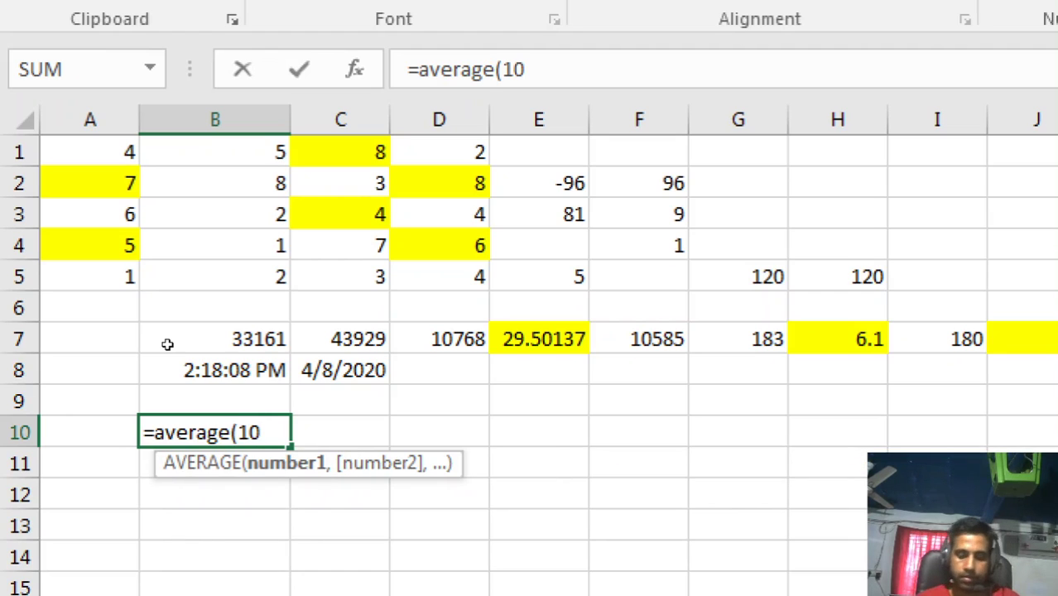
pyautogui.write(',20,')
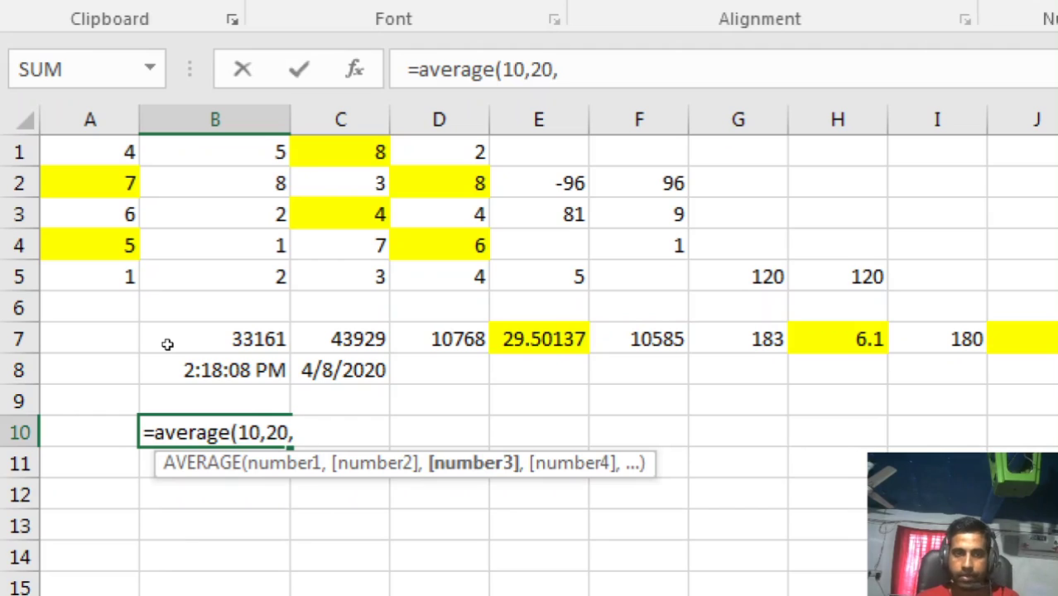
pyautogui.write('30,40)')
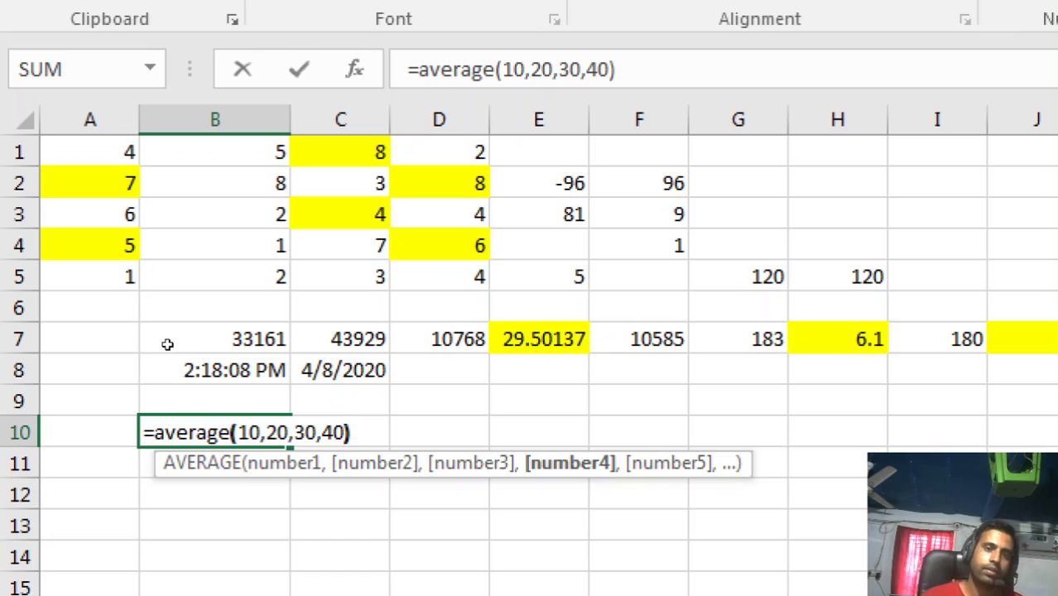
pyautogui.press('Return')
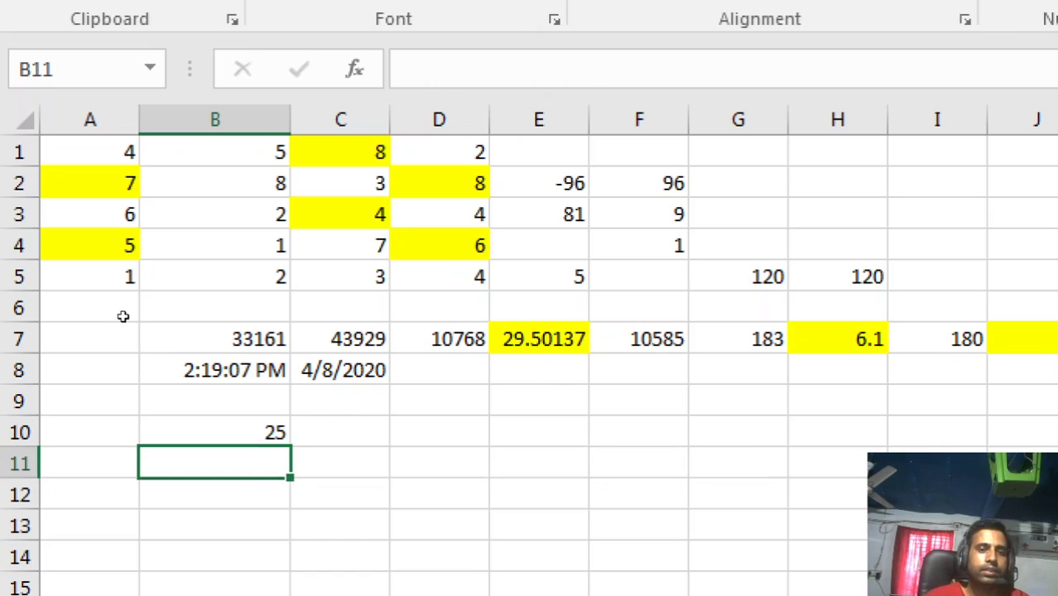
# Add up the same four numbers with the formula =sum(10,20,30,40) in cell C10
pyautogui.press('Up')
pyautogui.press('Right')
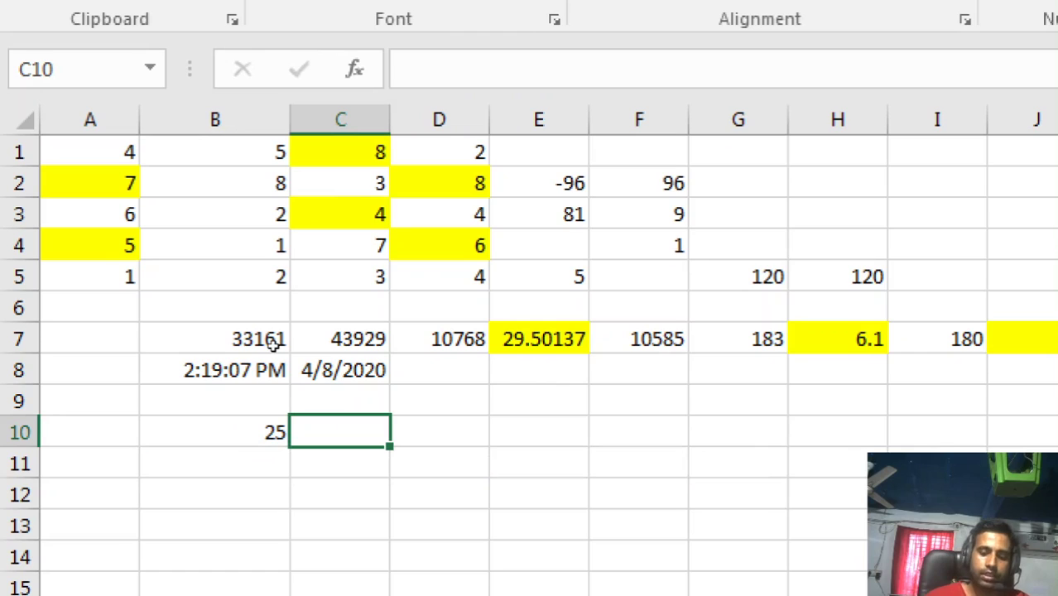
pyautogui.write('=')
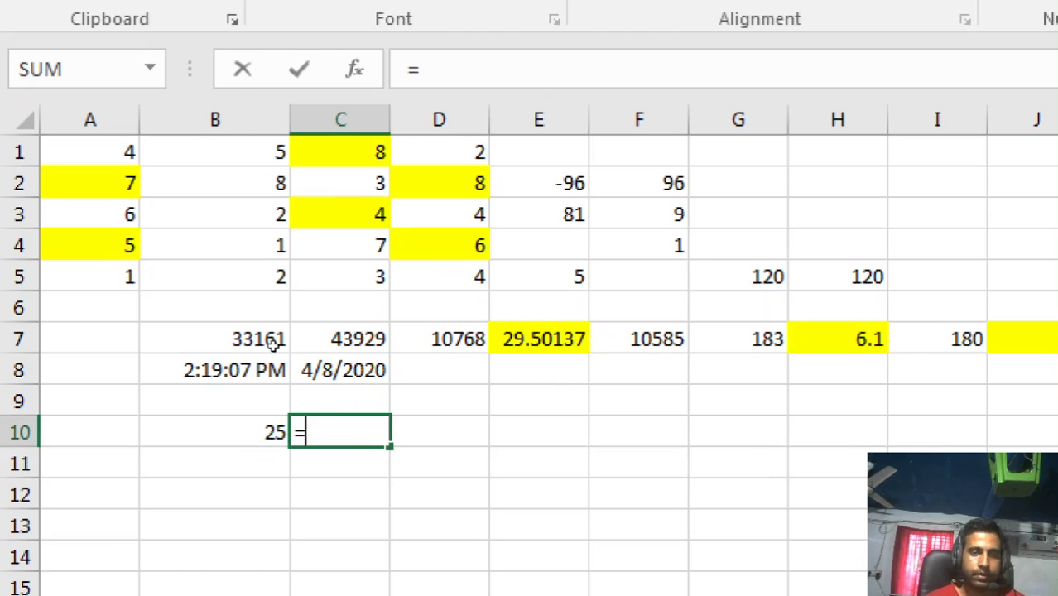
pyautogui.write('s')
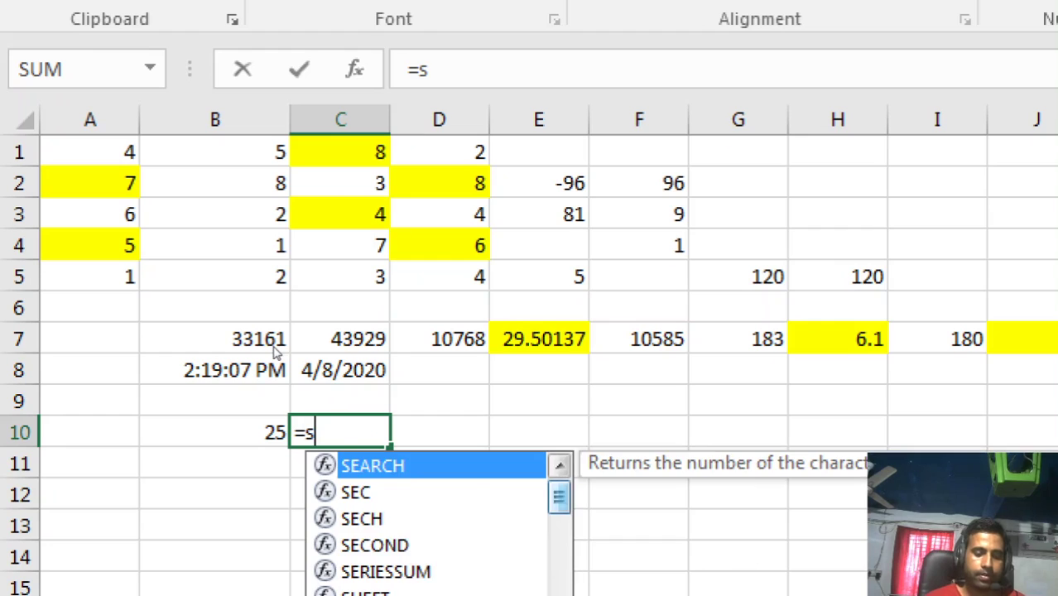
pyautogui.write('um(')
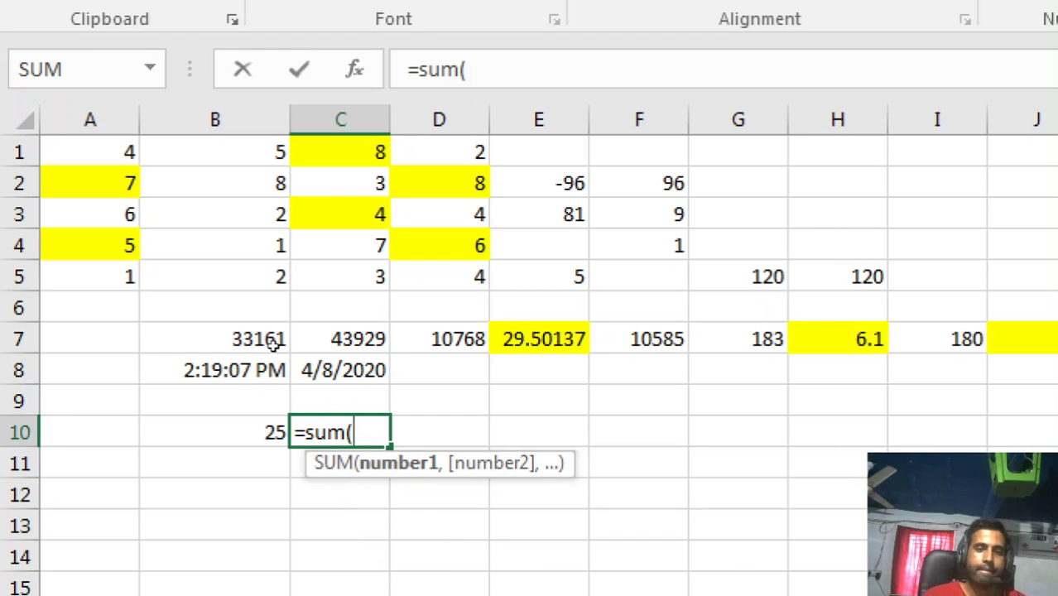
pyautogui.write('10,2')
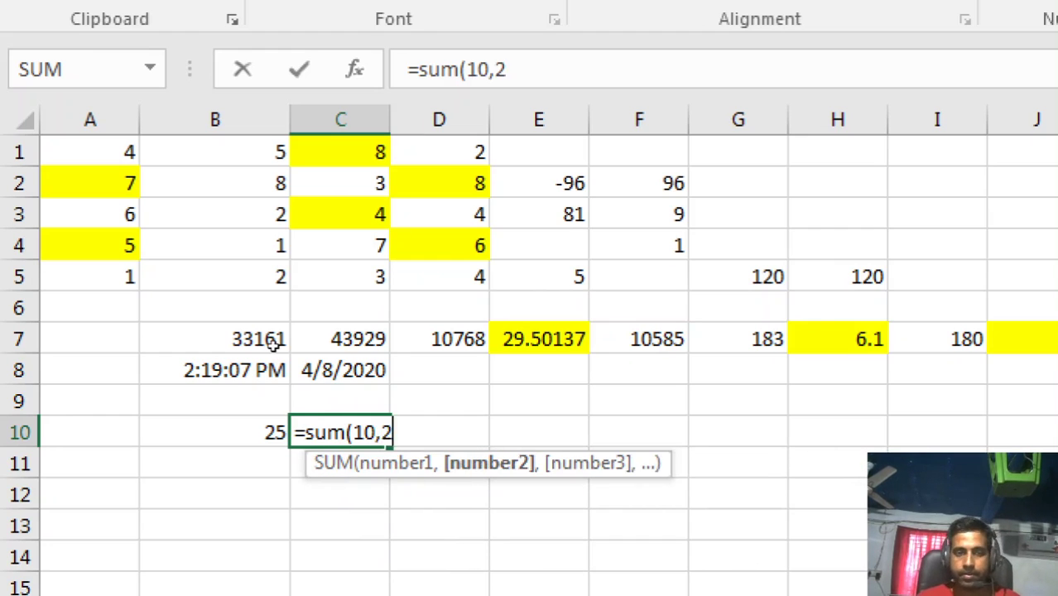
pyautogui.write('0,30,')
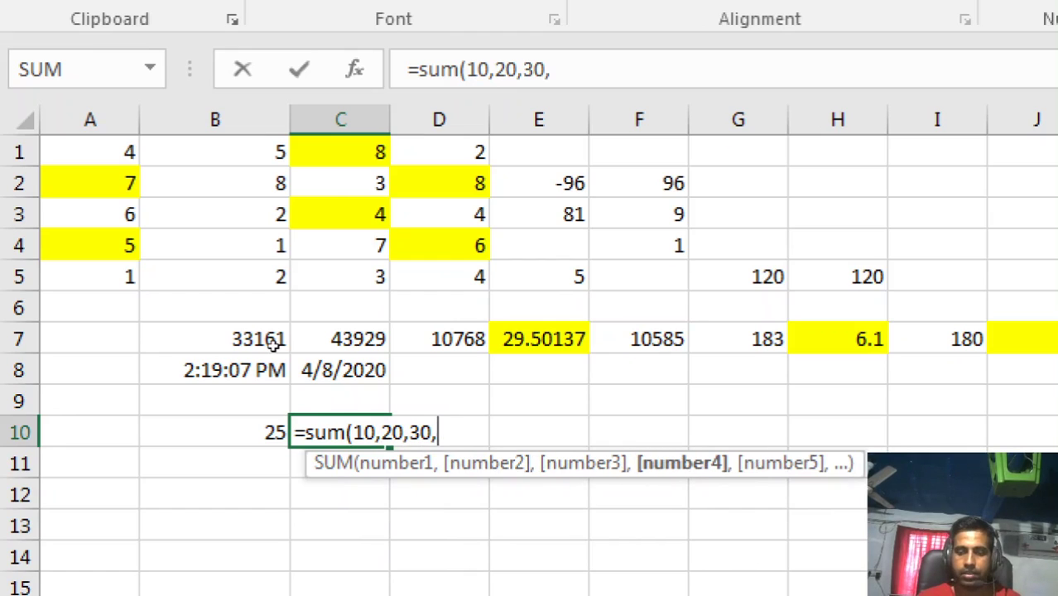
pyautogui.write('40)')
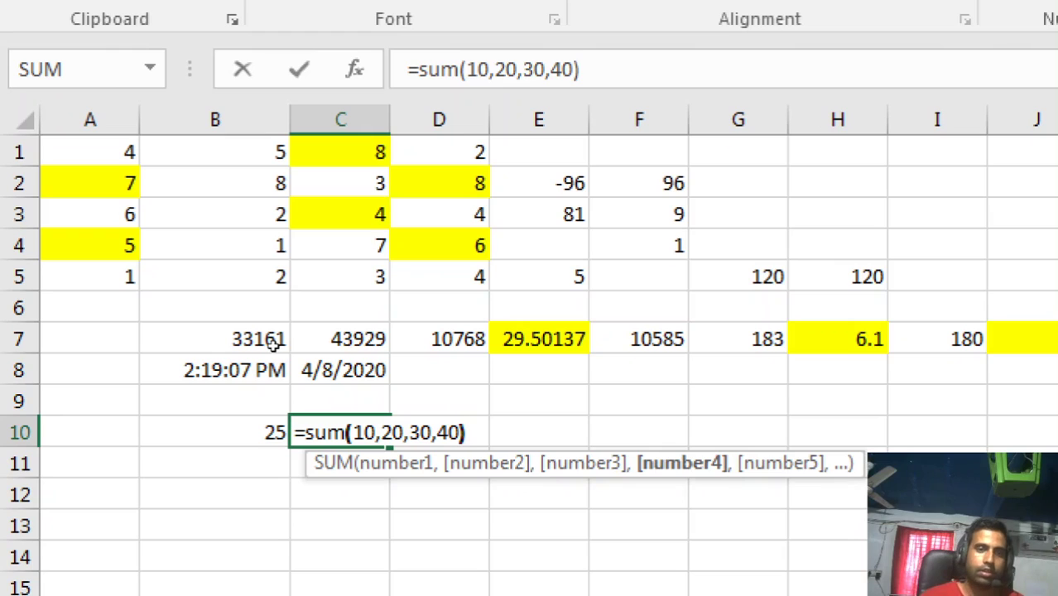
pyautogui.press('Return')
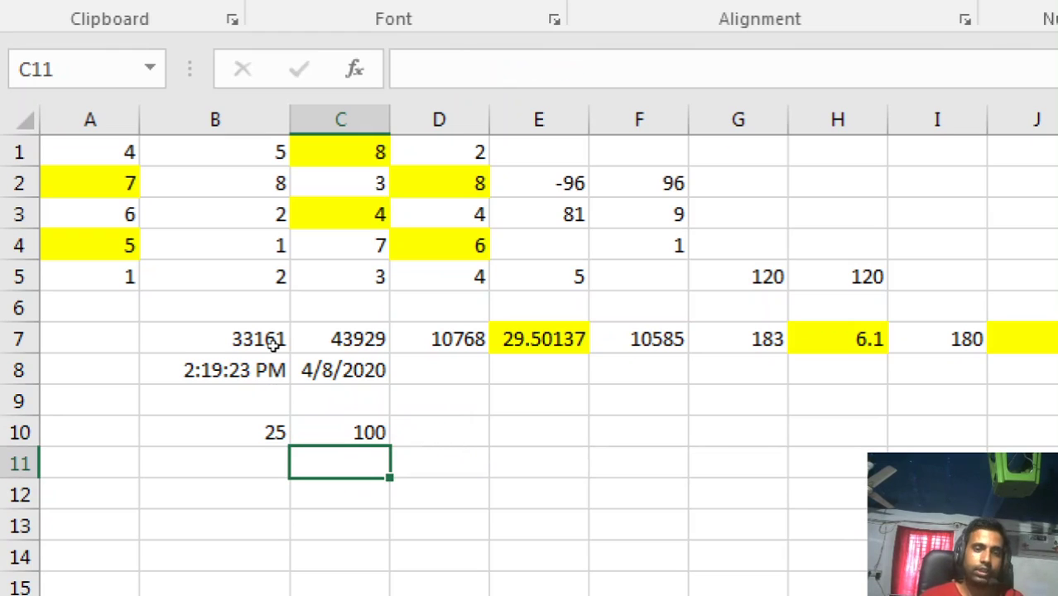
# Cross-check the average by dividing the sum by 4 with the formula =C10/4 in cell D10
pyautogui.press('Up')
pyautogui.press('Right')
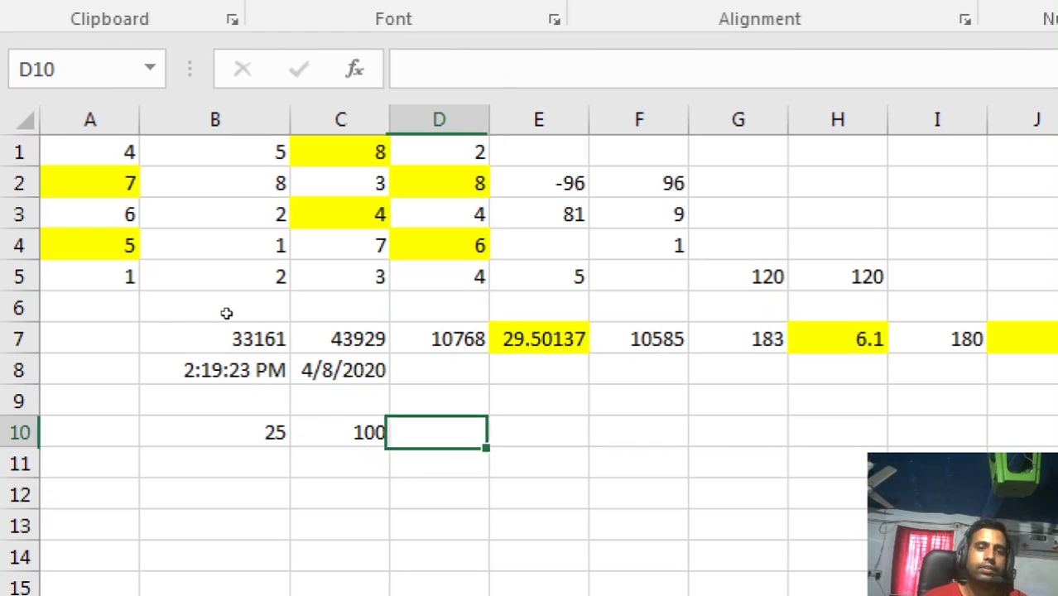
pyautogui.write('=')
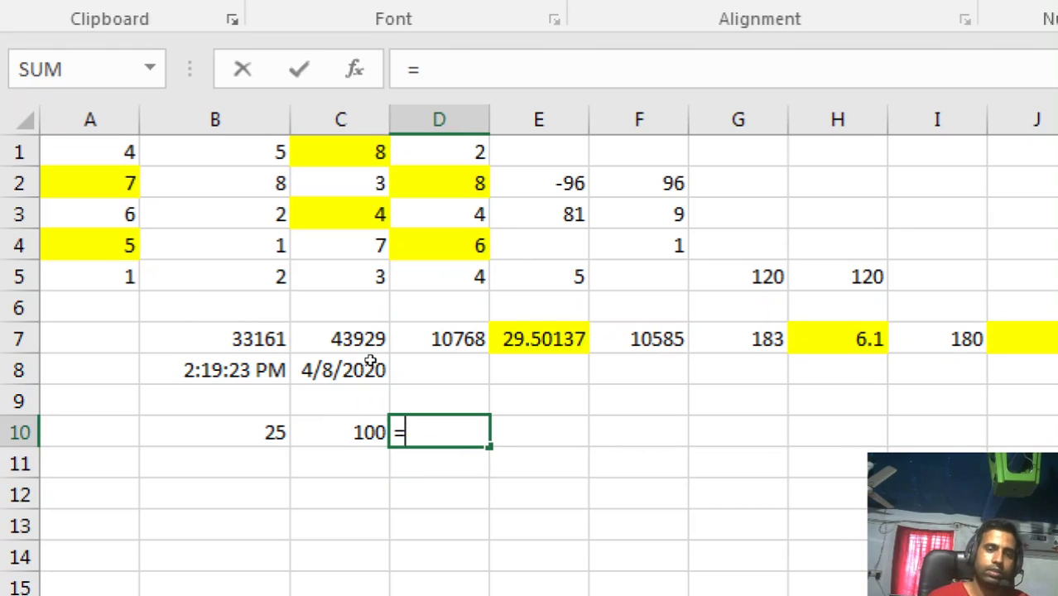
pyautogui.press('Left')
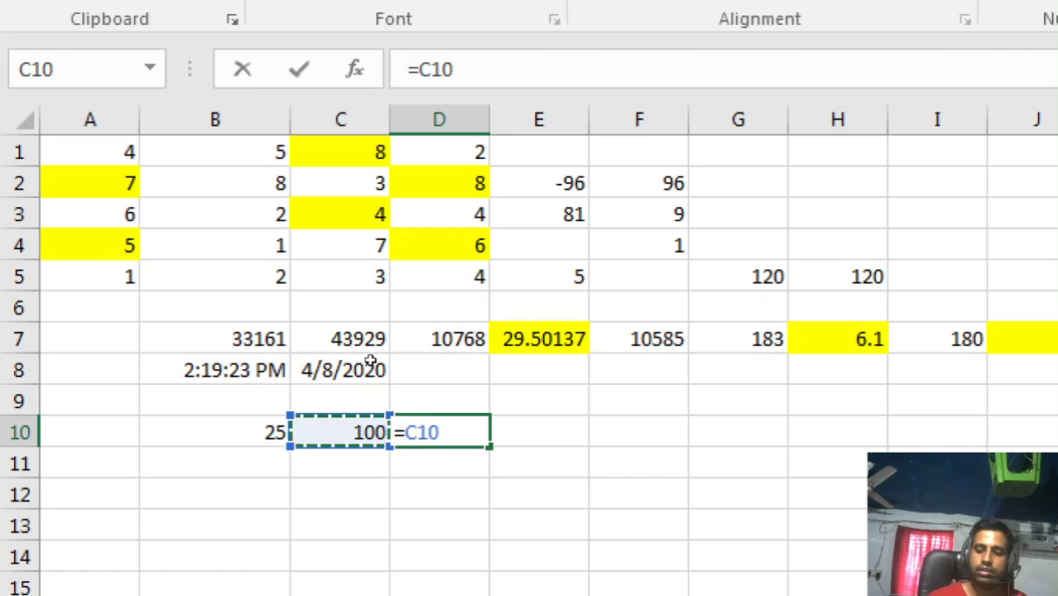
pyautogui.write('/4')
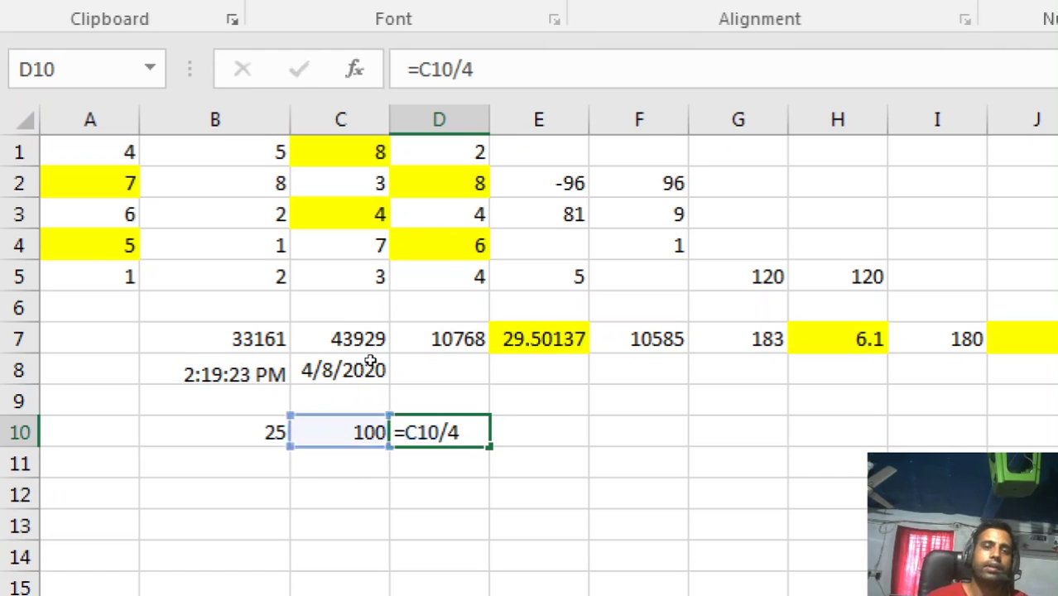
pyautogui.press('Return')
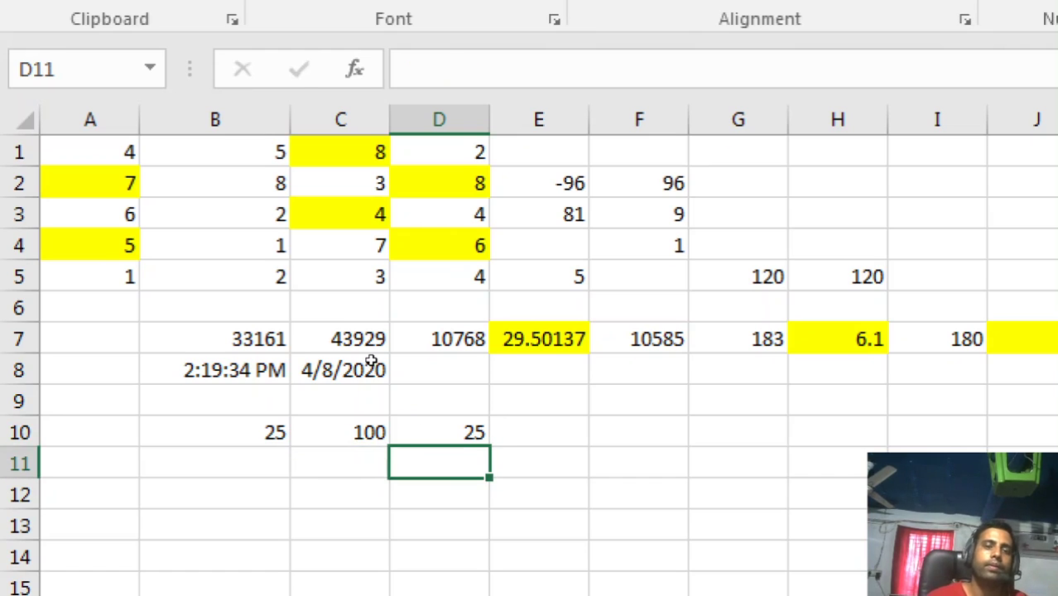
pyautogui.press('Up')
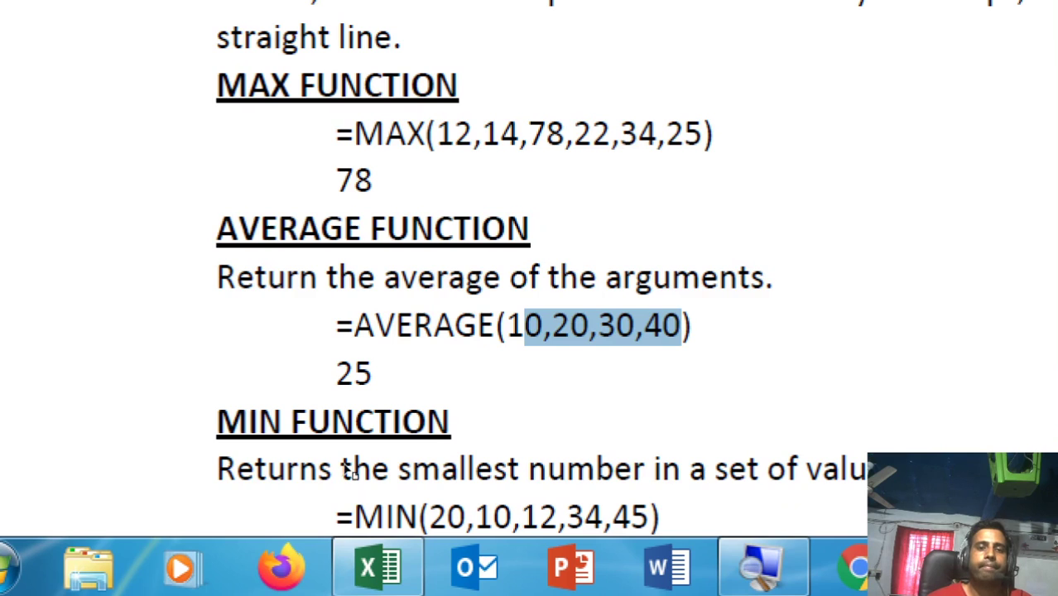
# Read through the PDF notes from the MIN function past the financial and IF formula examples to the CHAR and CODE text functions
pyautogui.moveTo(348, 467); pyautogui.dragTo(320, 471)
pyautogui.scroll(-1, 217, 501)
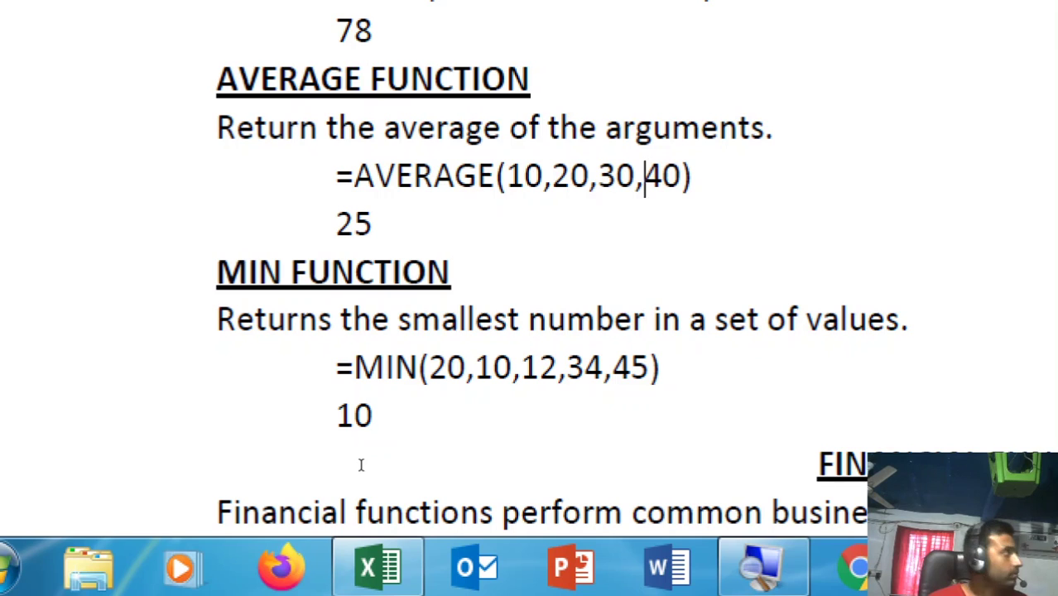
pyautogui.scroll(-4, 361, 465)
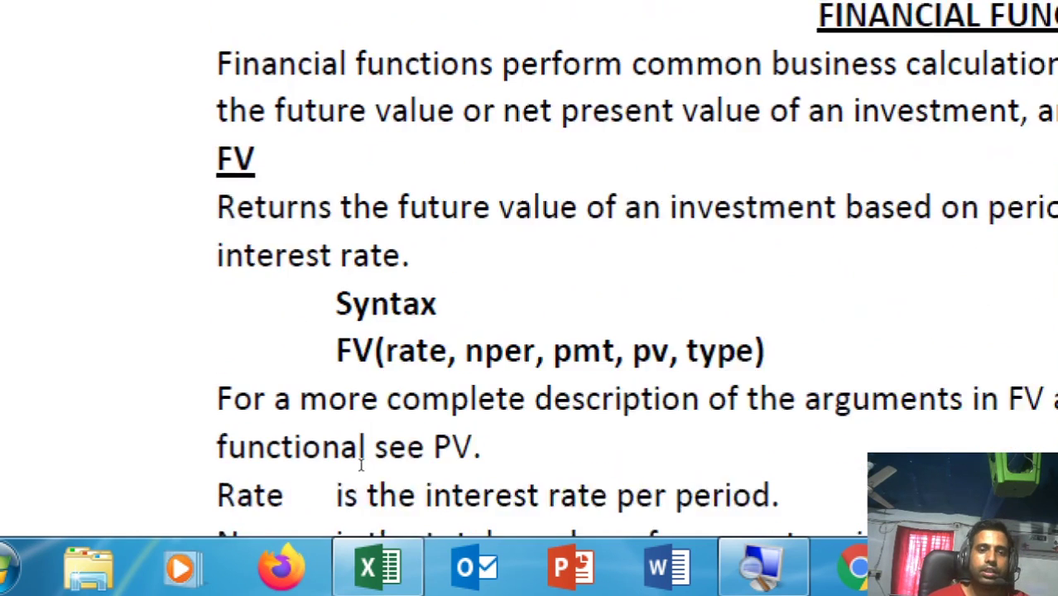
pyautogui.scroll(-6, 361, 465)
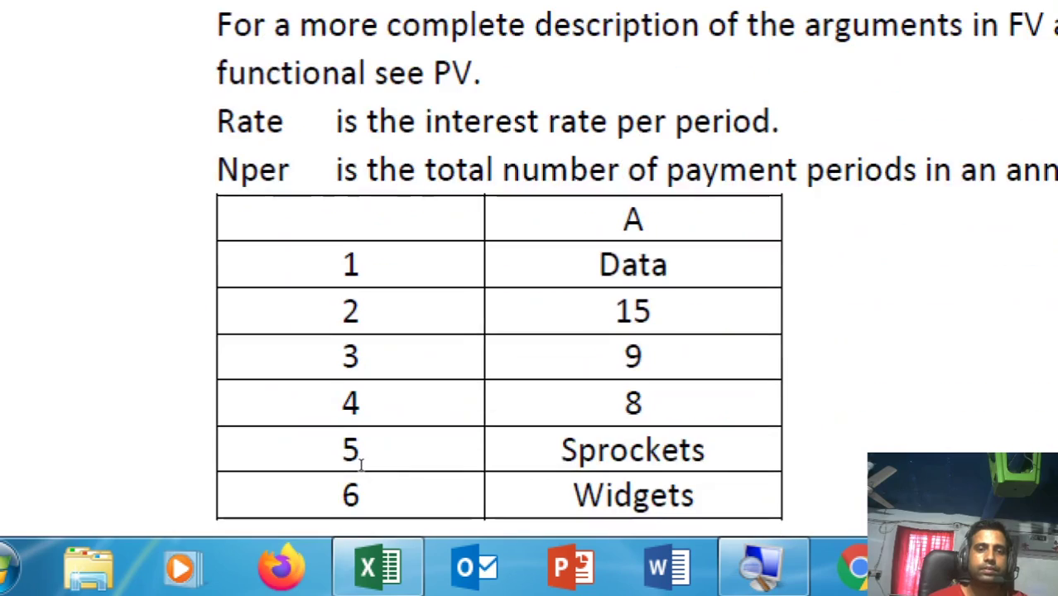
pyautogui.scroll(10, 361, 466)
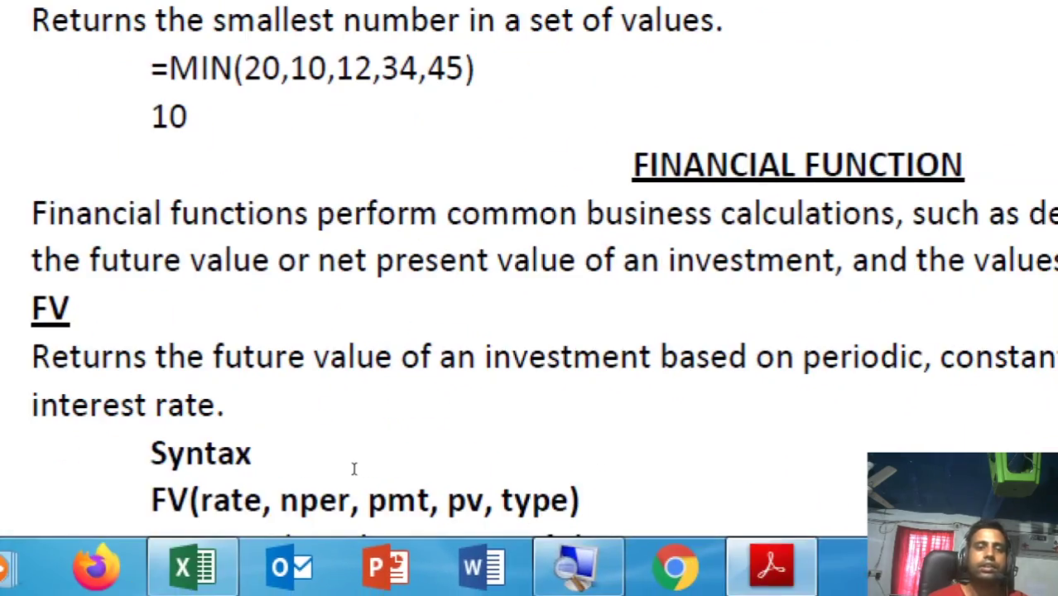
pyautogui.scroll(-6, 354, 469)
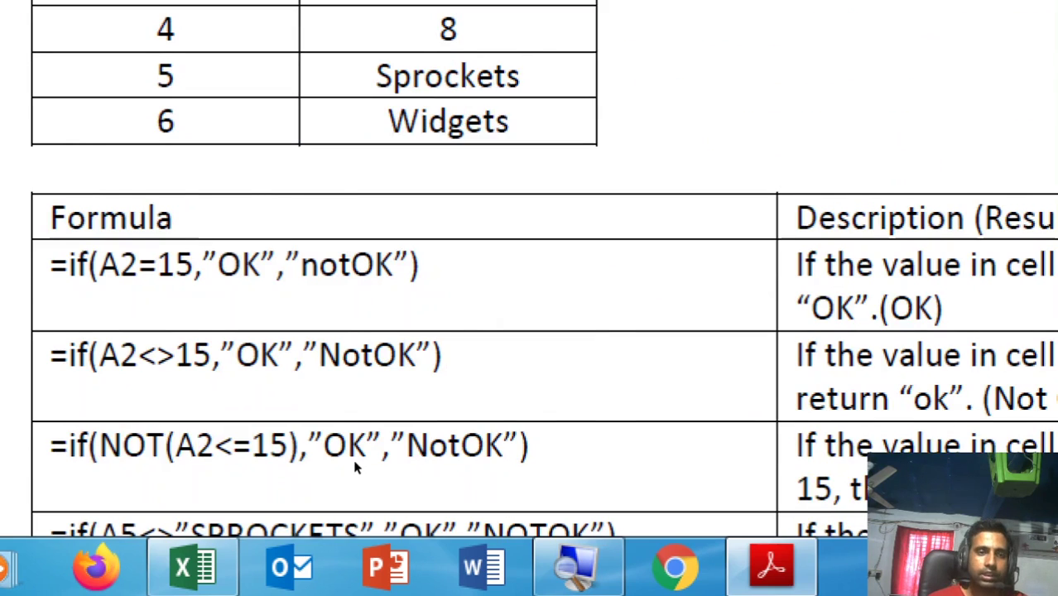
pyautogui.scroll(-2, 354, 467)
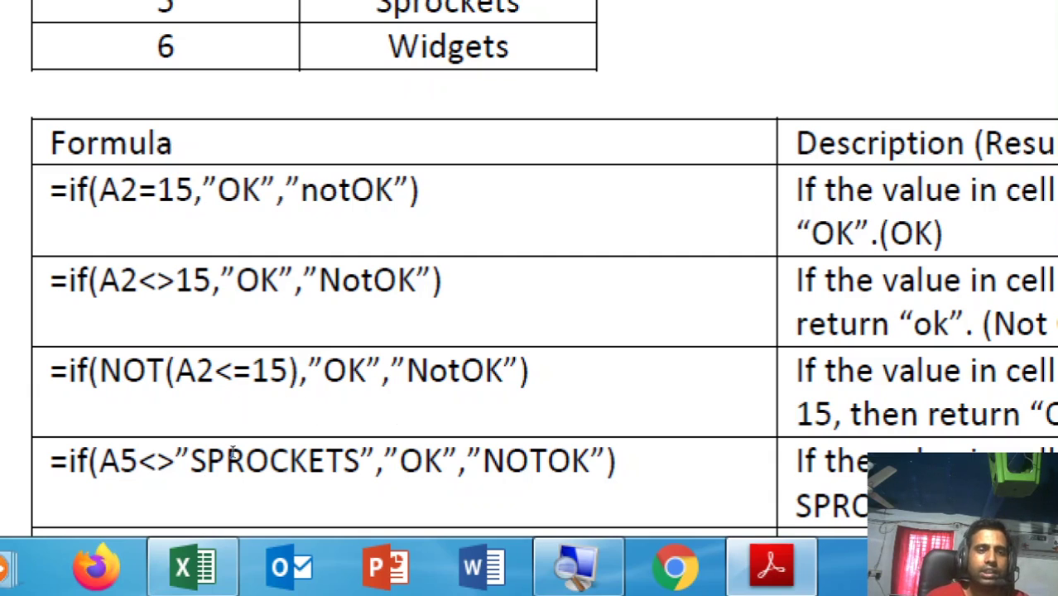
pyautogui.scroll(-2, 319, 464)
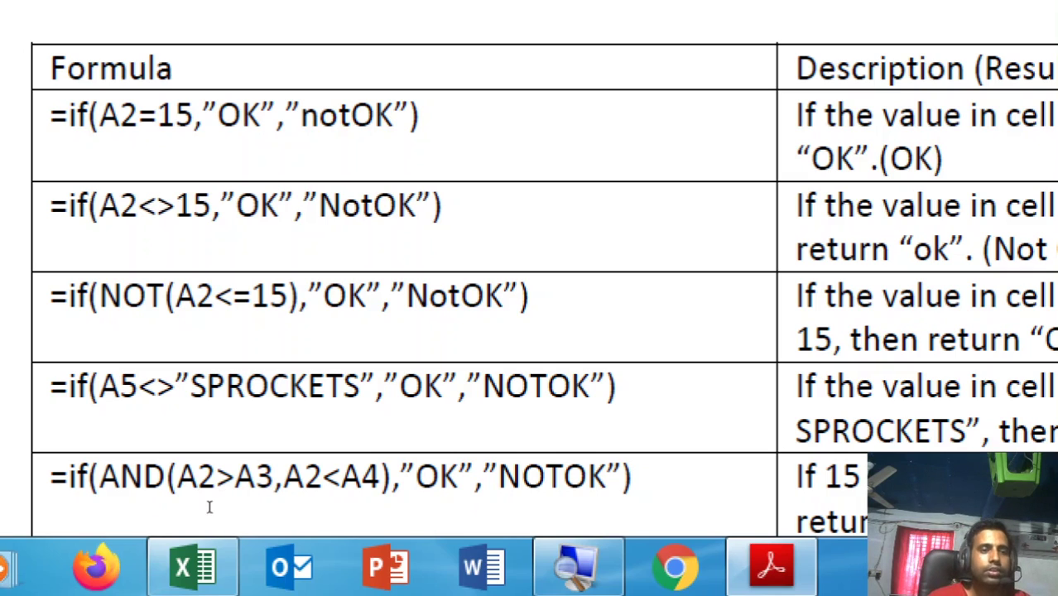
pyautogui.scroll(-3, 266, 505)
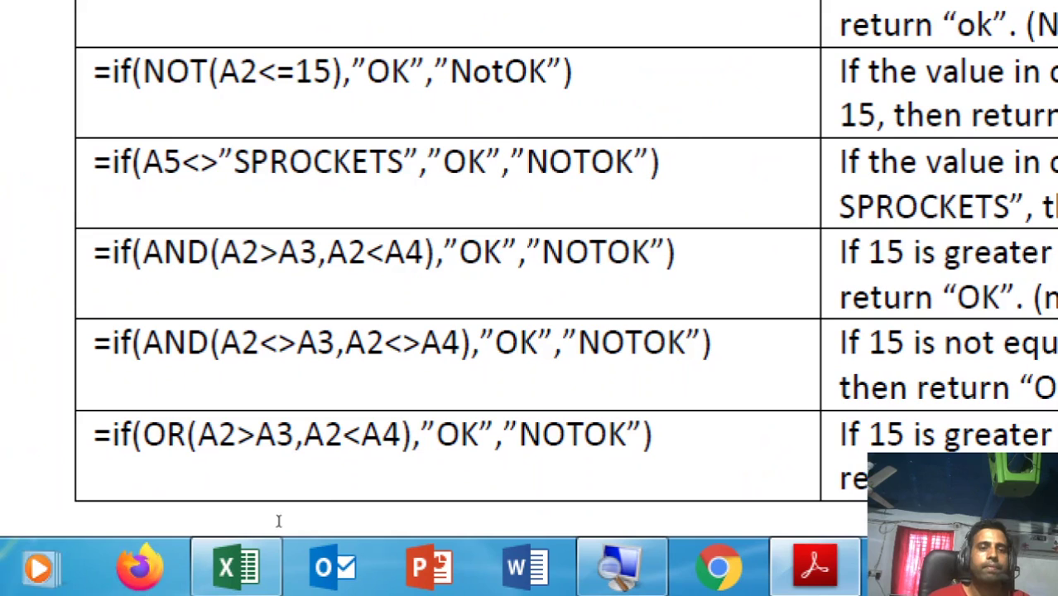
pyautogui.scroll(-5, 331, 505)
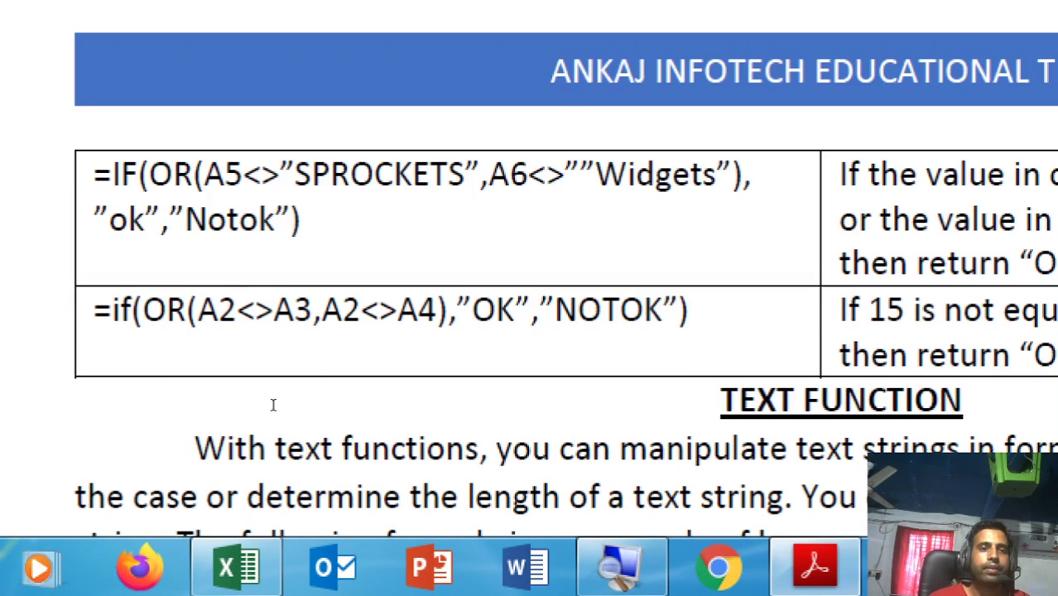
pyautogui.scroll(-3, 331, 414)
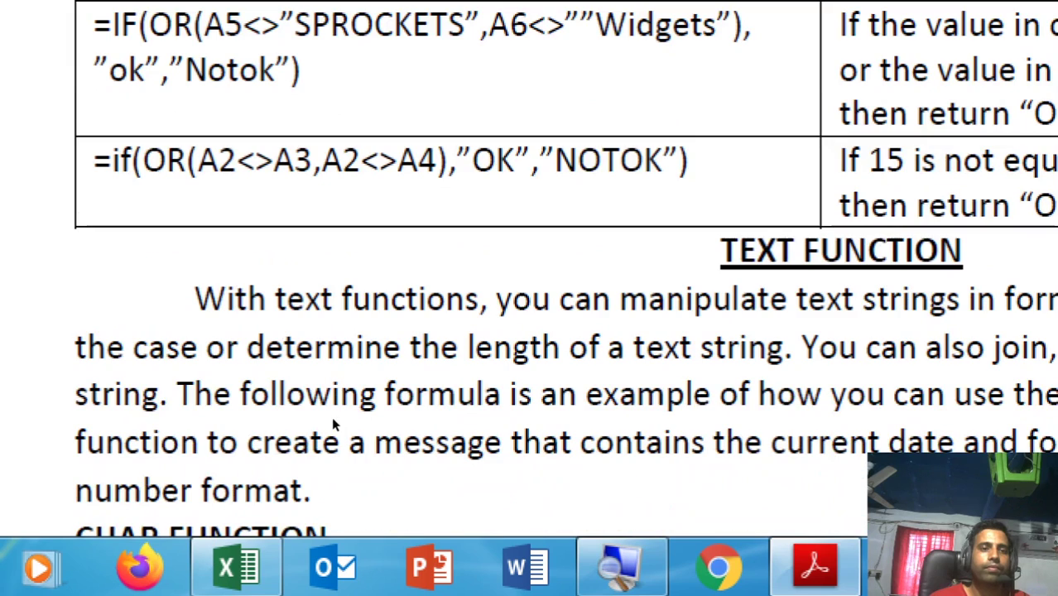
pyautogui.scroll(-9, 386, 452)
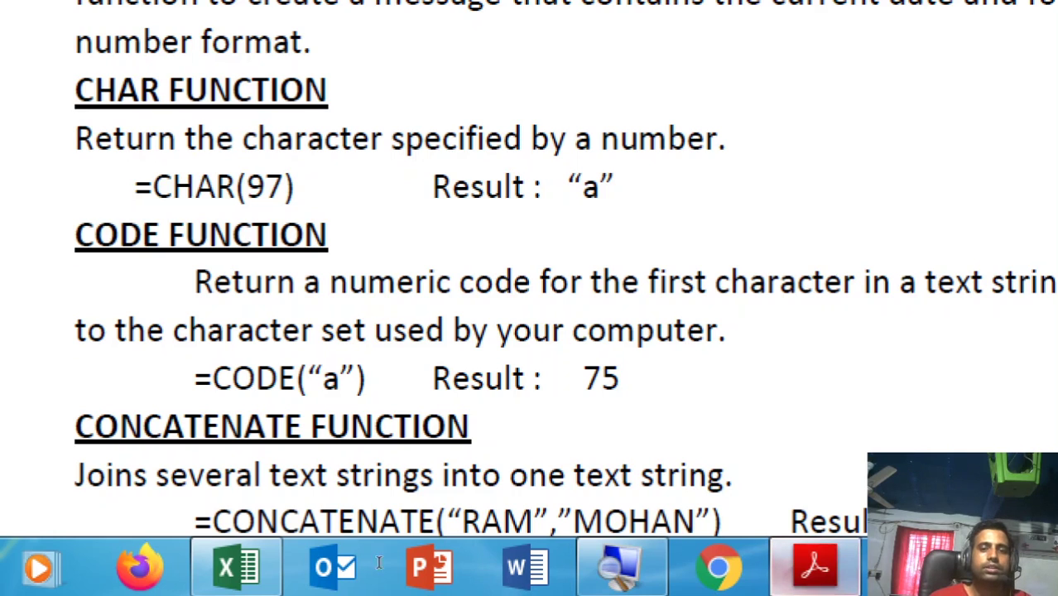
# Switch back to Excel and enter the formula =char(97) in cell D12
pyautogui.click(237, 567)
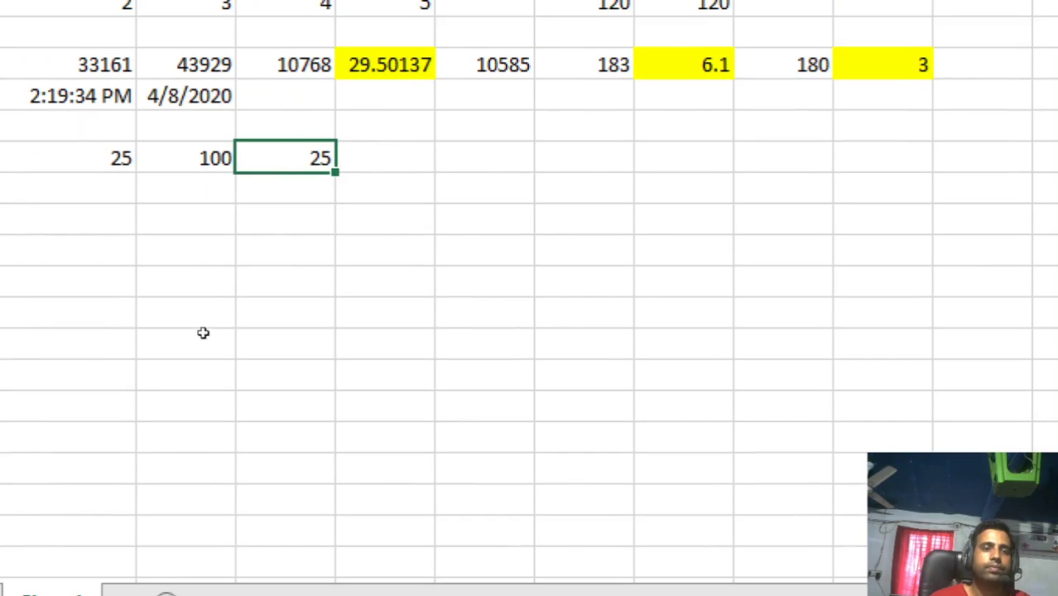
pyautogui.press('Down')
pyautogui.press('Down')
pyautogui.write('=')
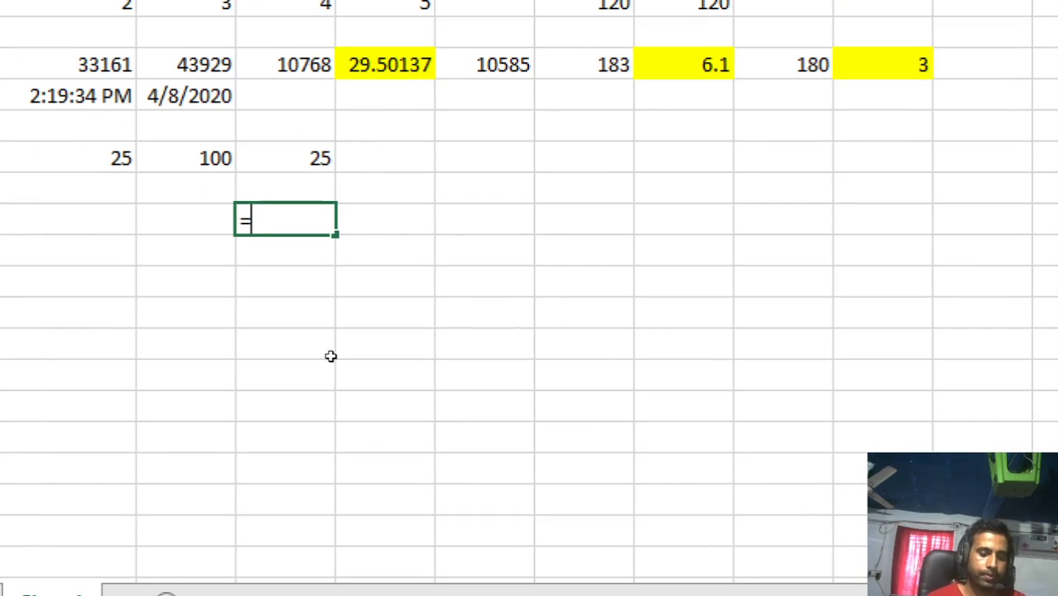
pyautogui.write('char')
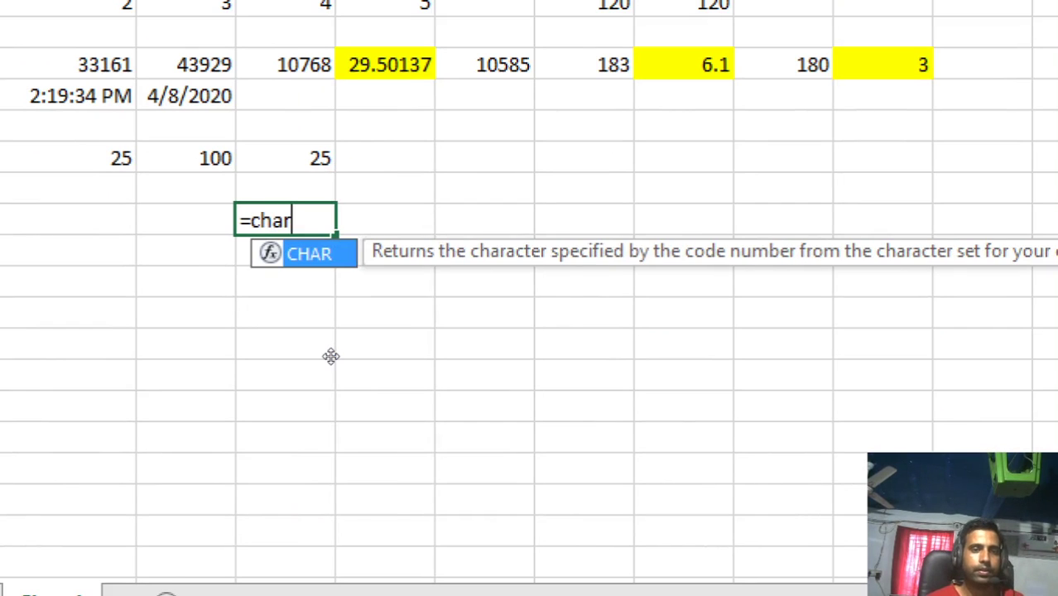
pyautogui.write('(9')
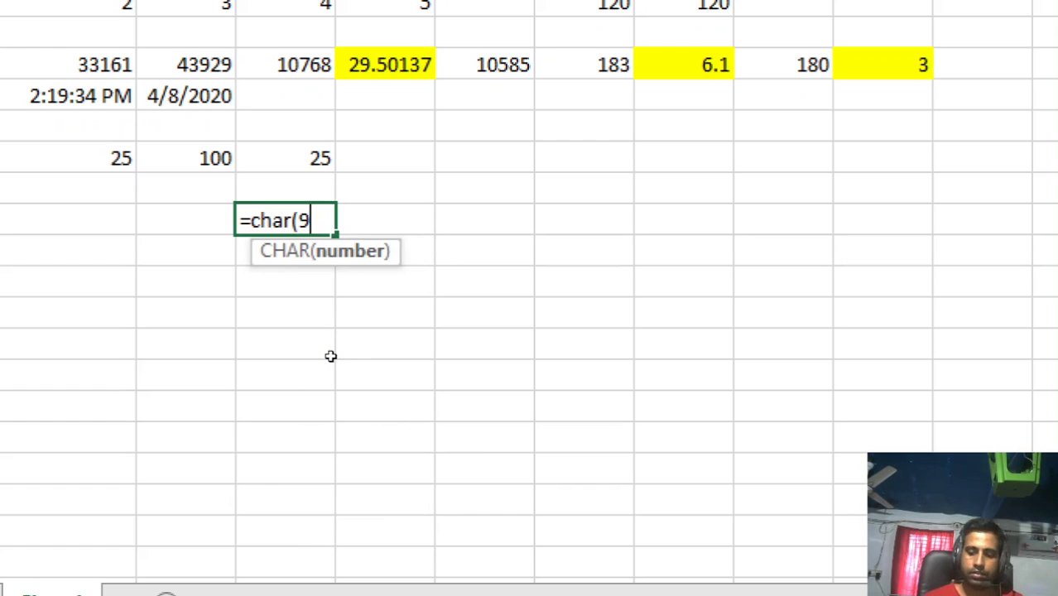
pyautogui.write('7)')
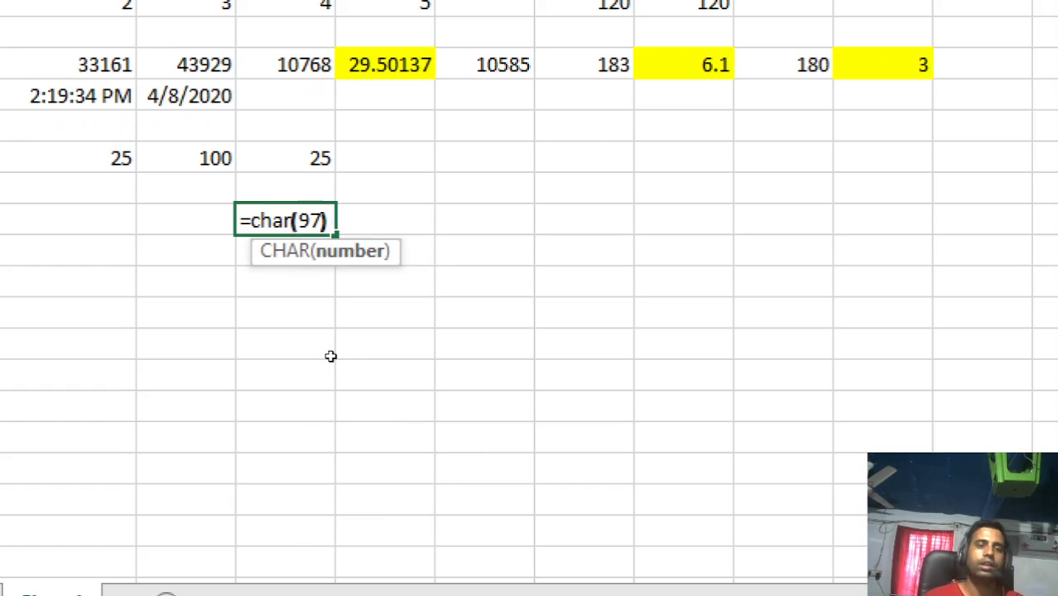
pyautogui.press('Return')
pyautogui.press('Up')
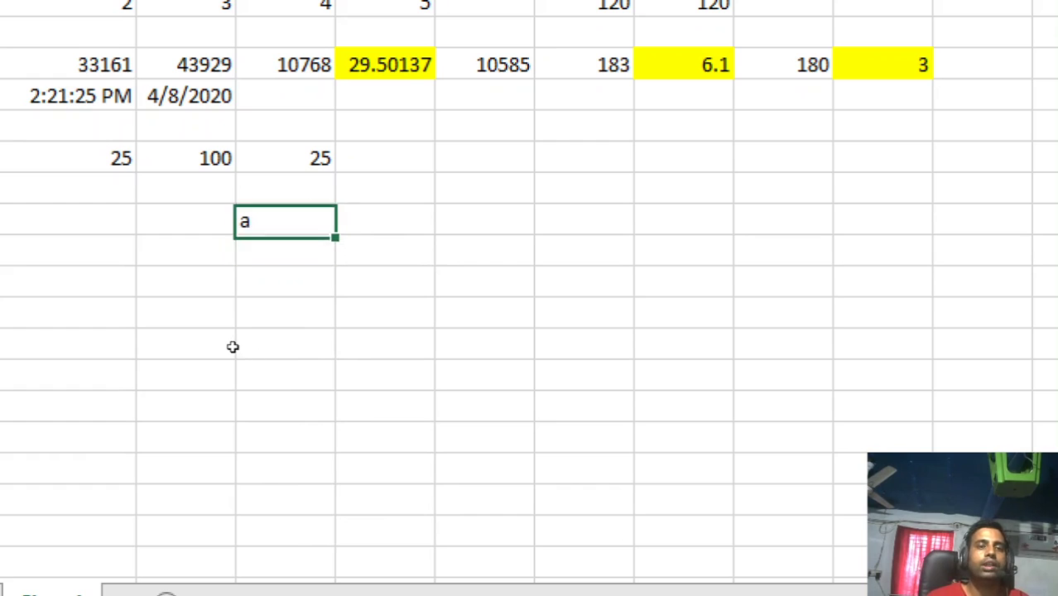
# Enter the formula =code(a) in cell D13, with the letter unquoted
pyautogui.press('Down')
pyautogui.write('=code')
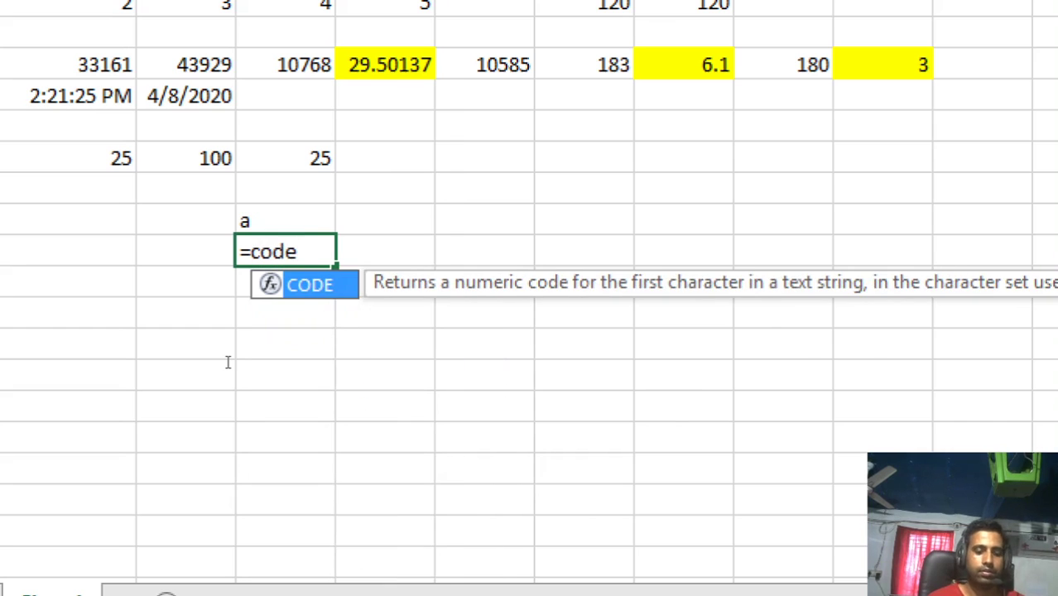
pyautogui.write('(')
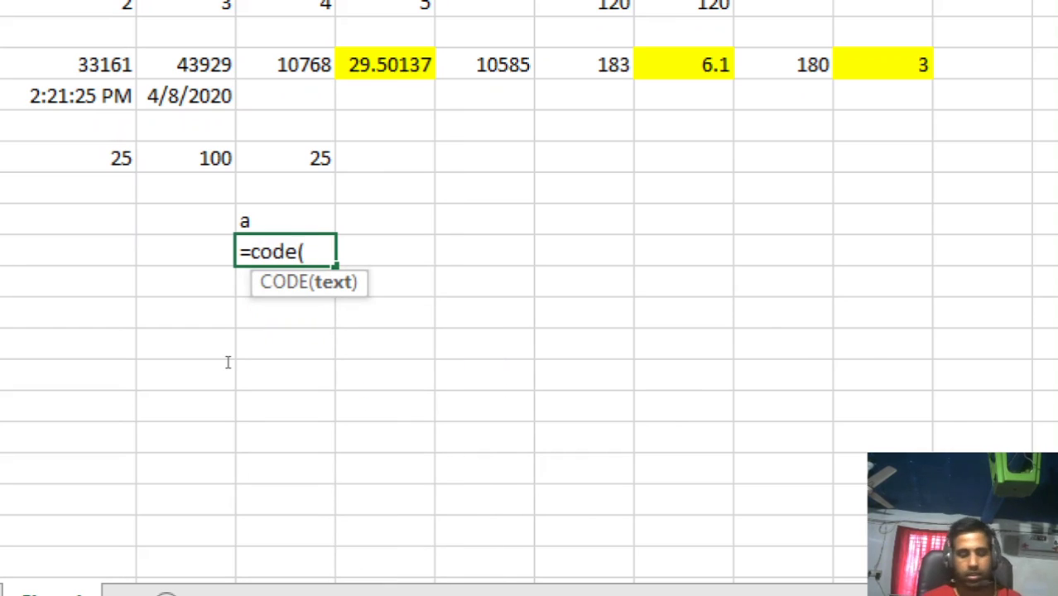
pyautogui.write('a')
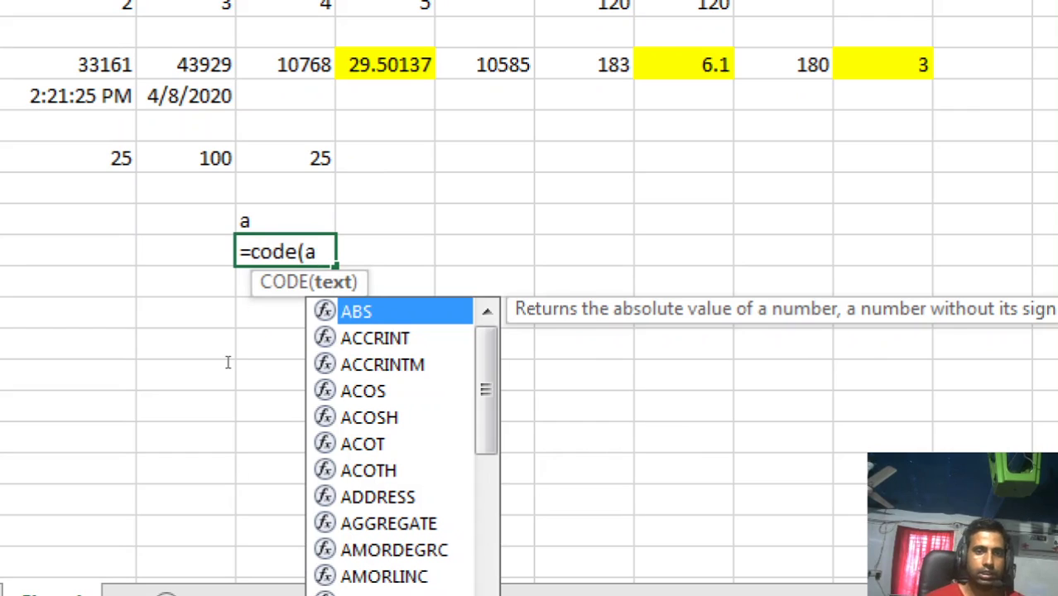
pyautogui.write(')')
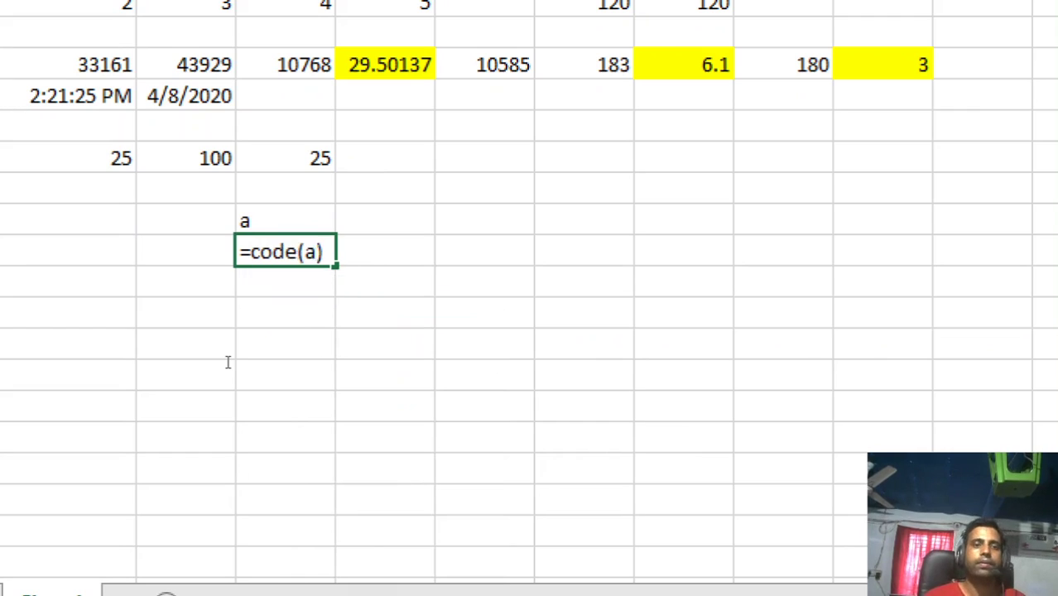
pyautogui.press('Return')
pyautogui.press('Up')
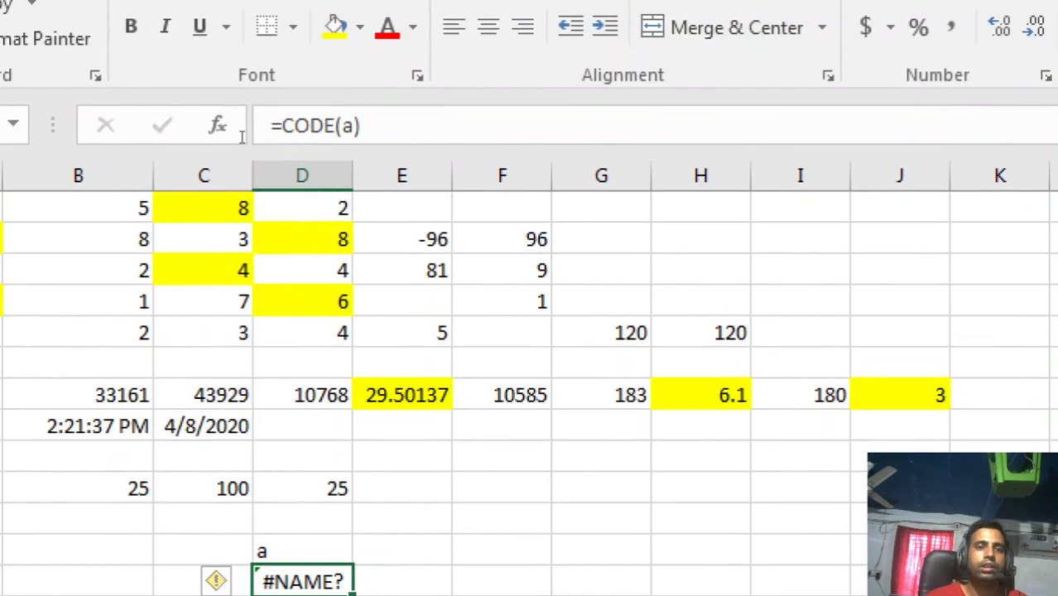
# Correct the formula in cell D13 to =CODE("a") by enclosing the letter in quotation marks
pyautogui.press('F2')
pyautogui.press('Left')
pyautogui.press('Left')
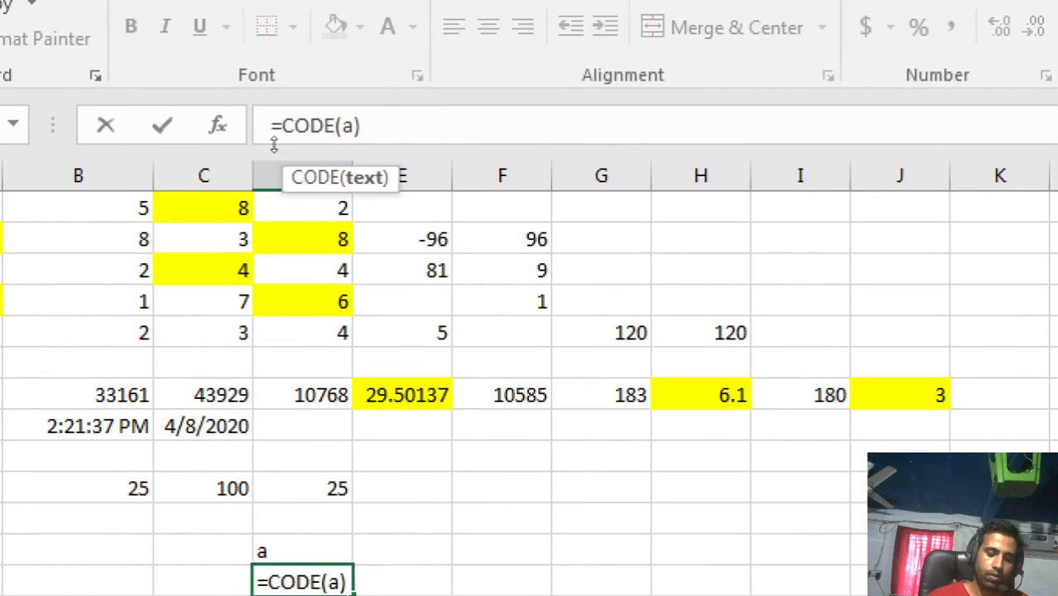
pyautogui.write('"')
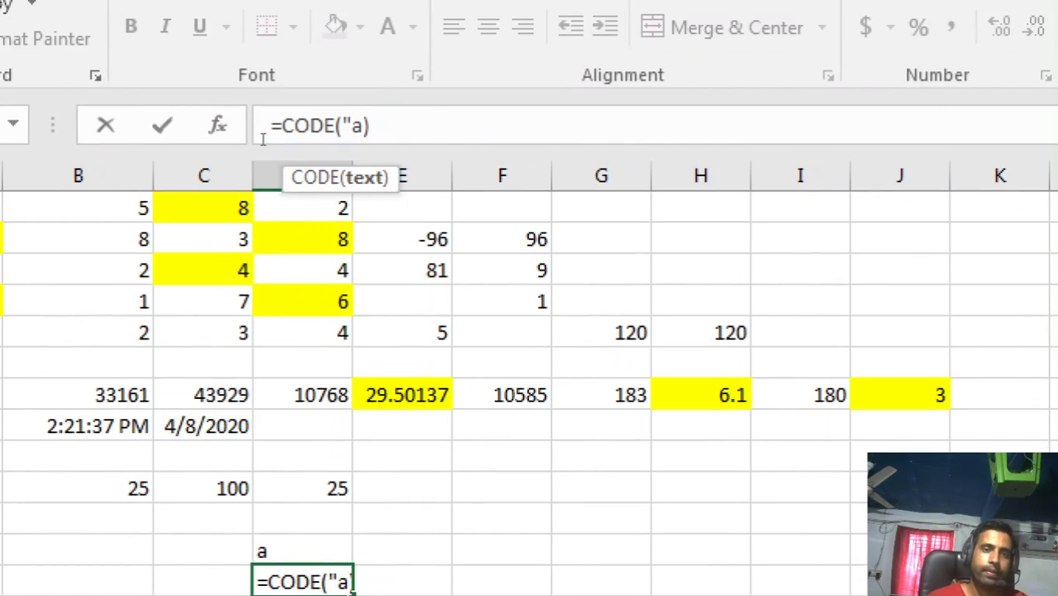
pyautogui.press('Right')
pyautogui.write('"')
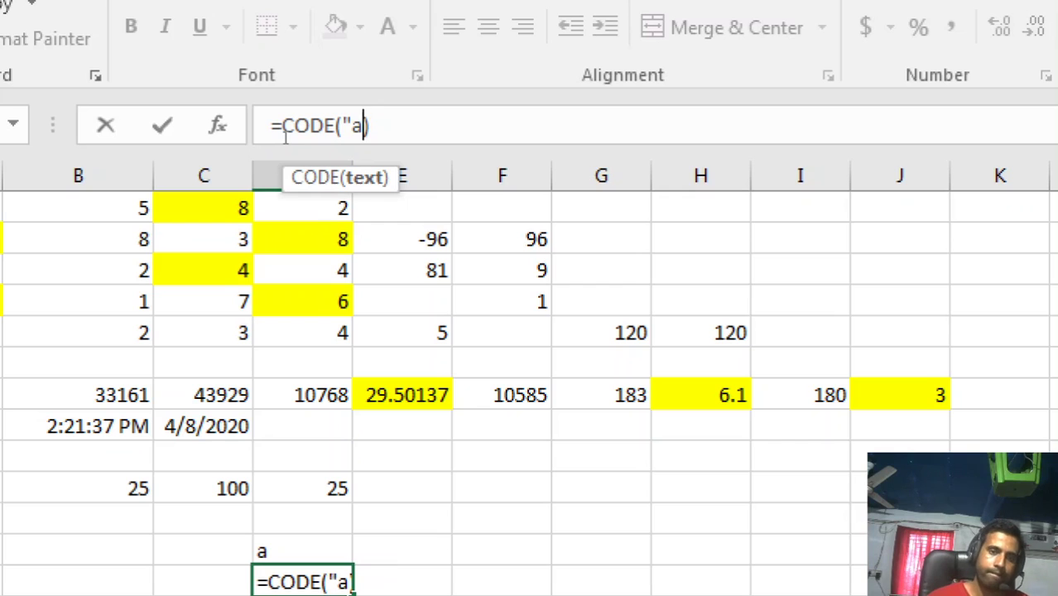
pyautogui.write('"')
pyautogui.press('Return')
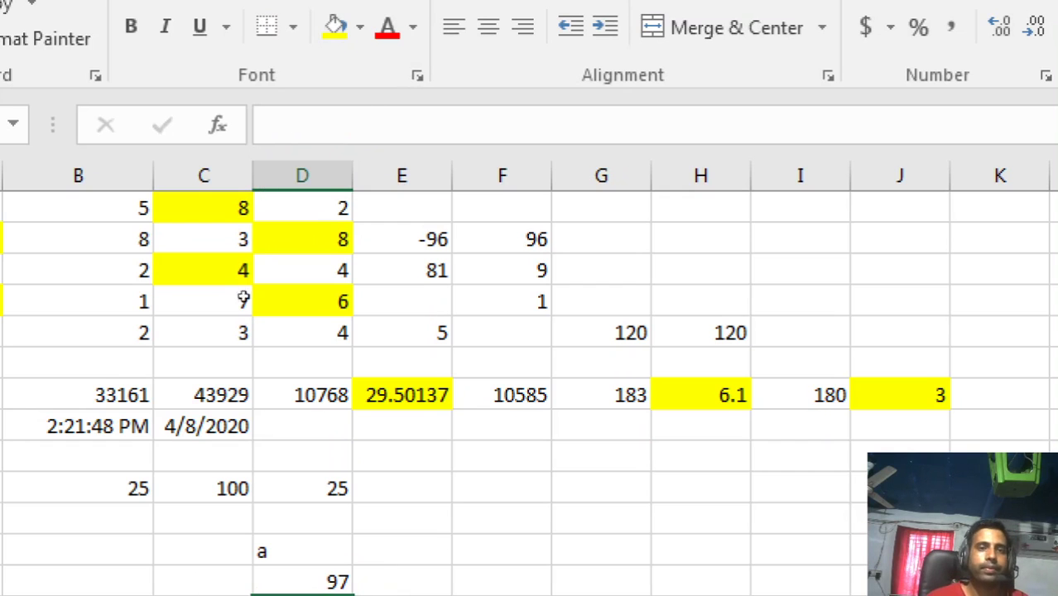
# Compare the CHAR formula in cell D12 with the CODE formula in cell D13
pyautogui.press('Up')
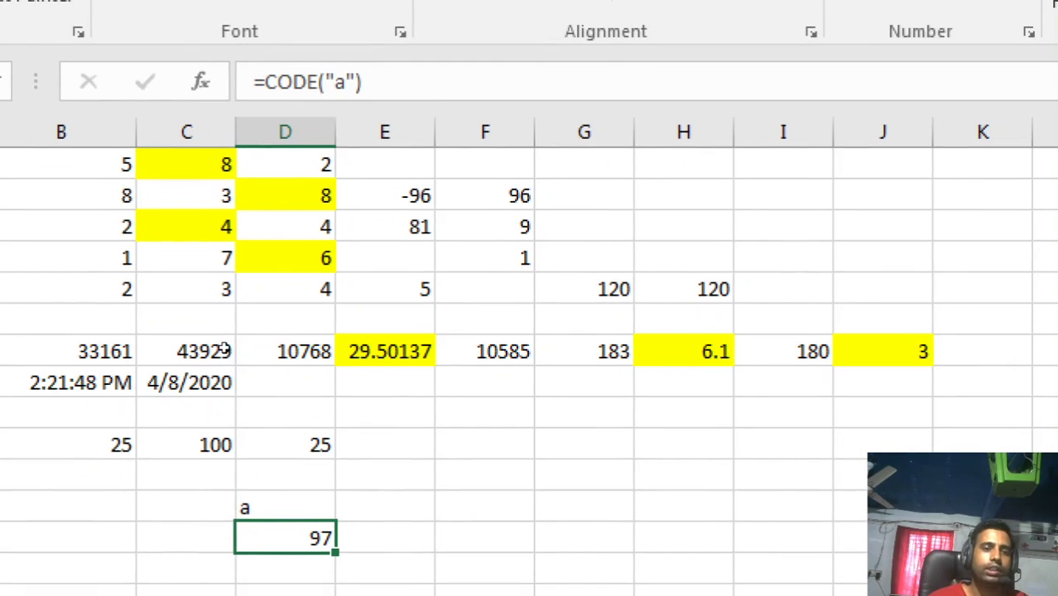
pyautogui.press('Up')
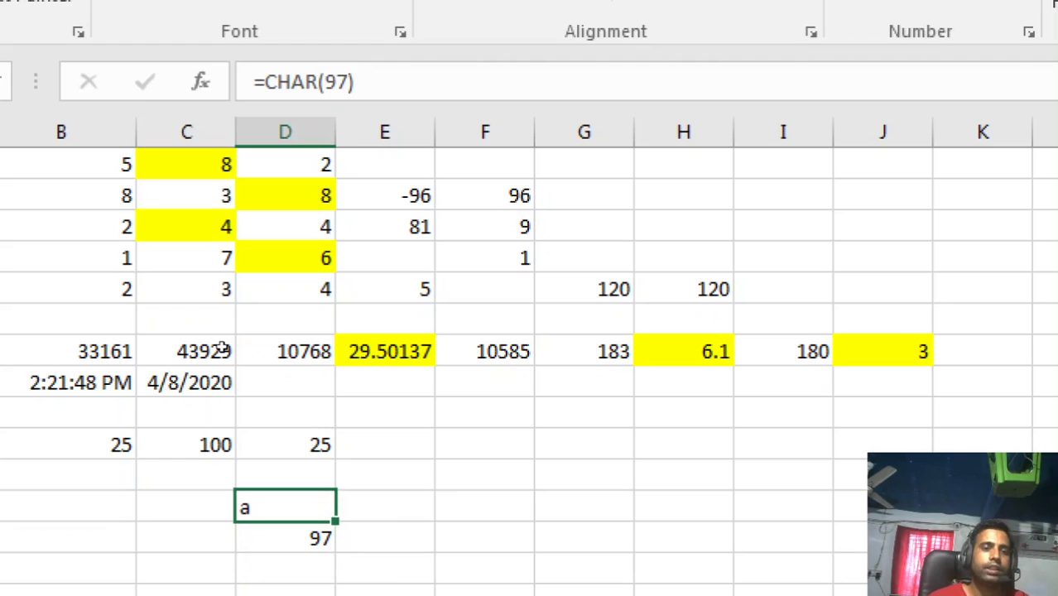
pyautogui.press('Down')
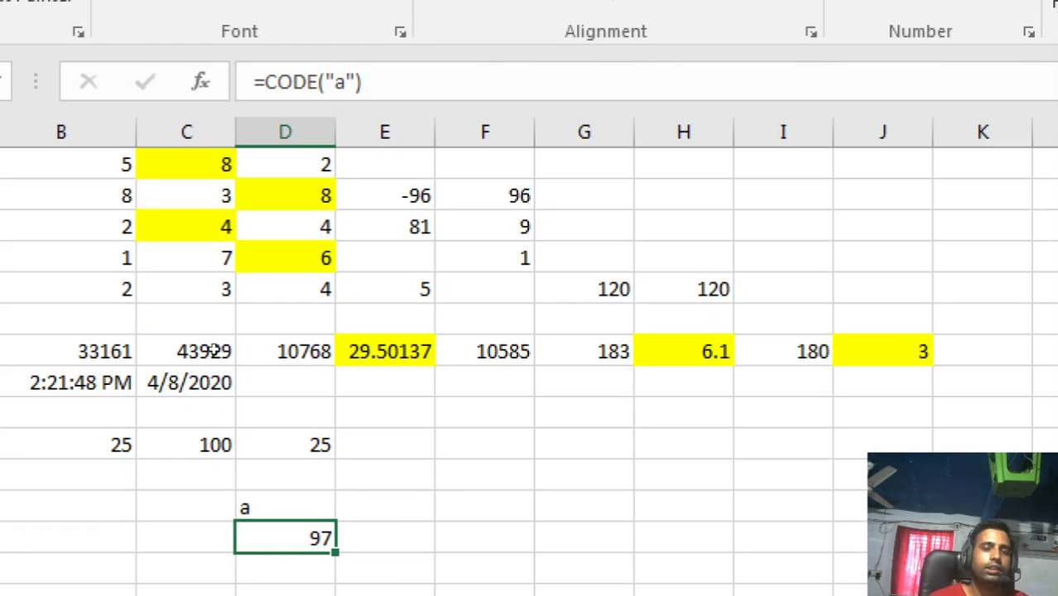
pyautogui.press('Up')
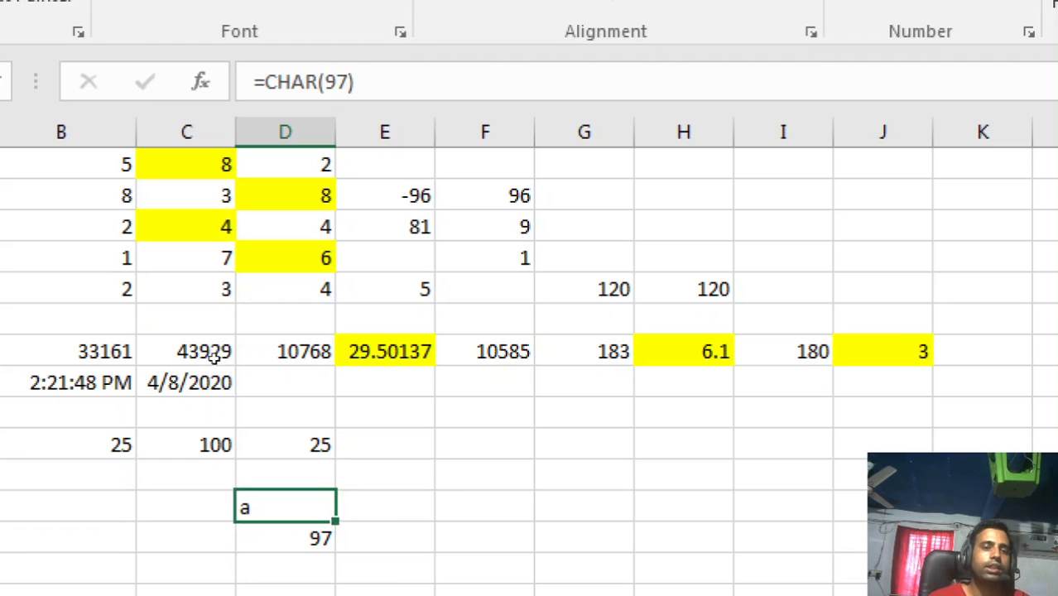
pyautogui.press('Down')
pyautogui.press('Up')
pyautogui.press('Down')
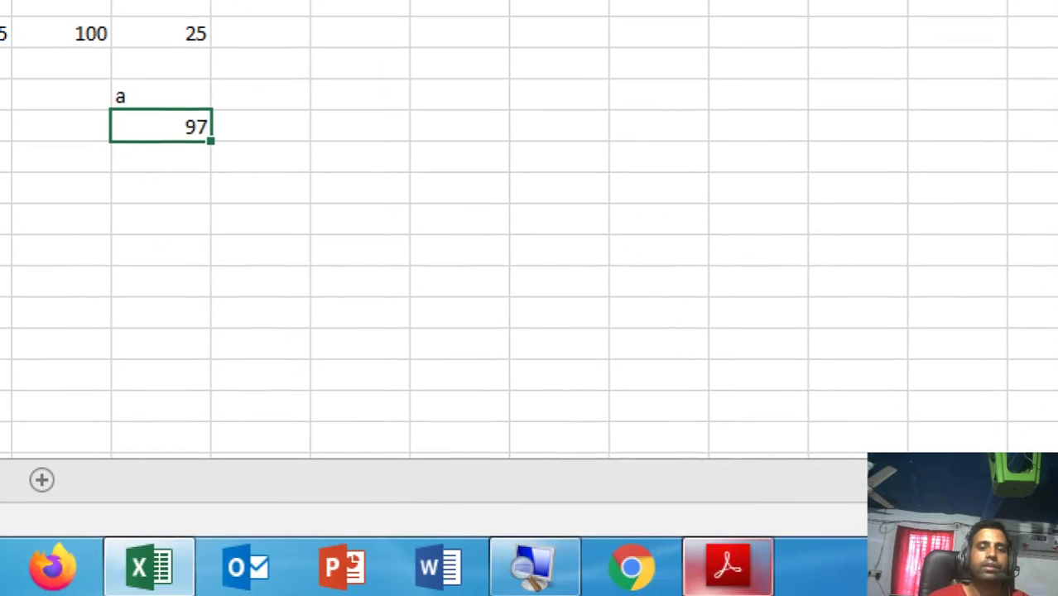
# Look up the CONCATENATE function in the PDF notes, then return to the Excel workbook
pyautogui.click(491, 583)
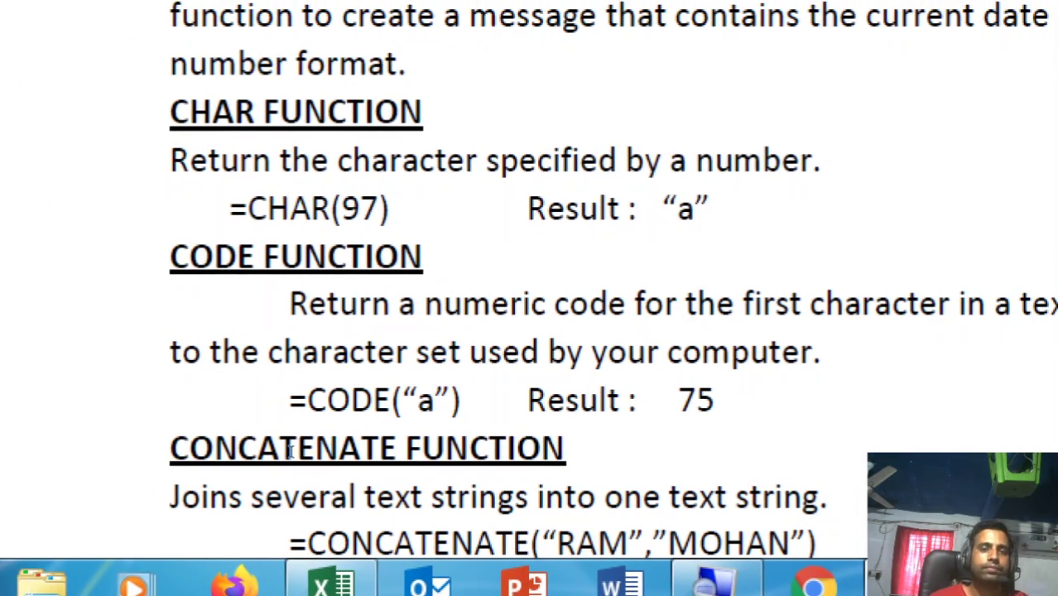
pyautogui.scroll(-2, 290, 451)
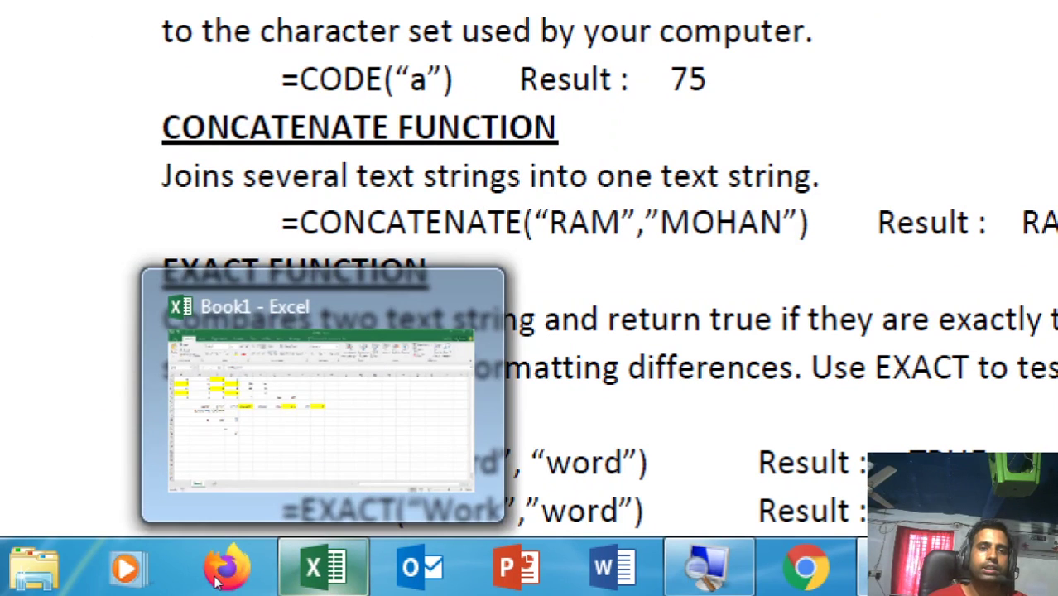
pyautogui.click(178, 480)
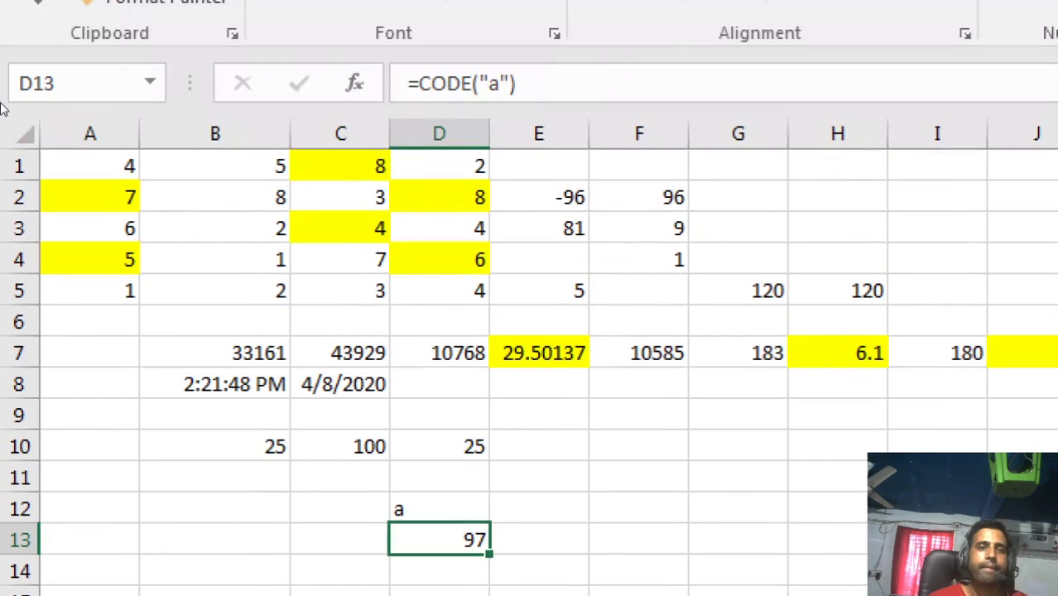
# Clear the contents of cells B10:D10
pyautogui.press('Up')
pyautogui.press('Up')
pyautogui.press('Up')
pyautogui.press('Left')
pyautogui.press('Left')
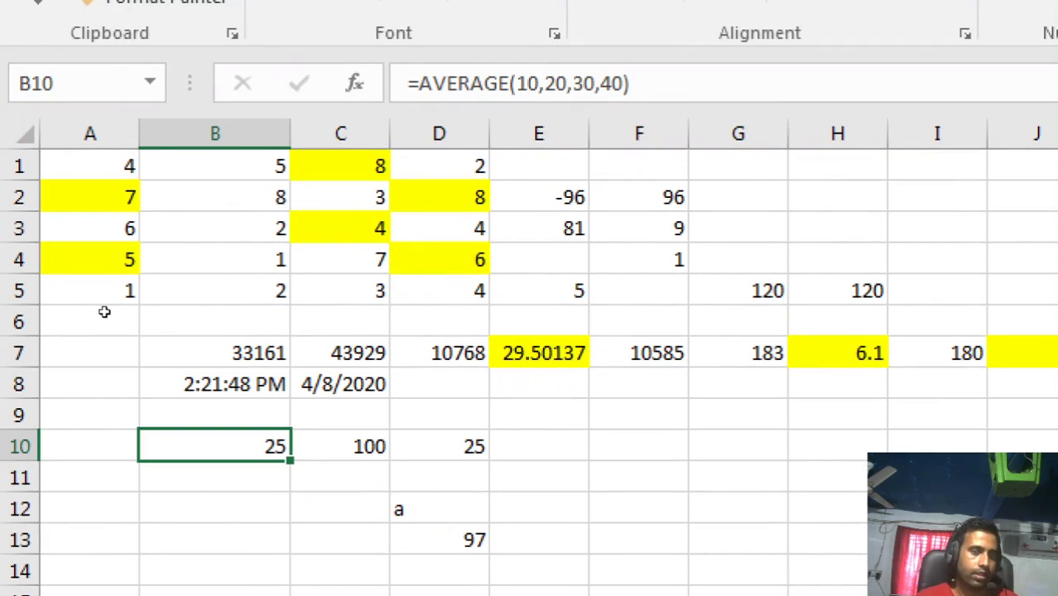
pyautogui.hotkey('shift', 'Right')
pyautogui.hotkey('shift', 'Right')
pyautogui.press('Delete')
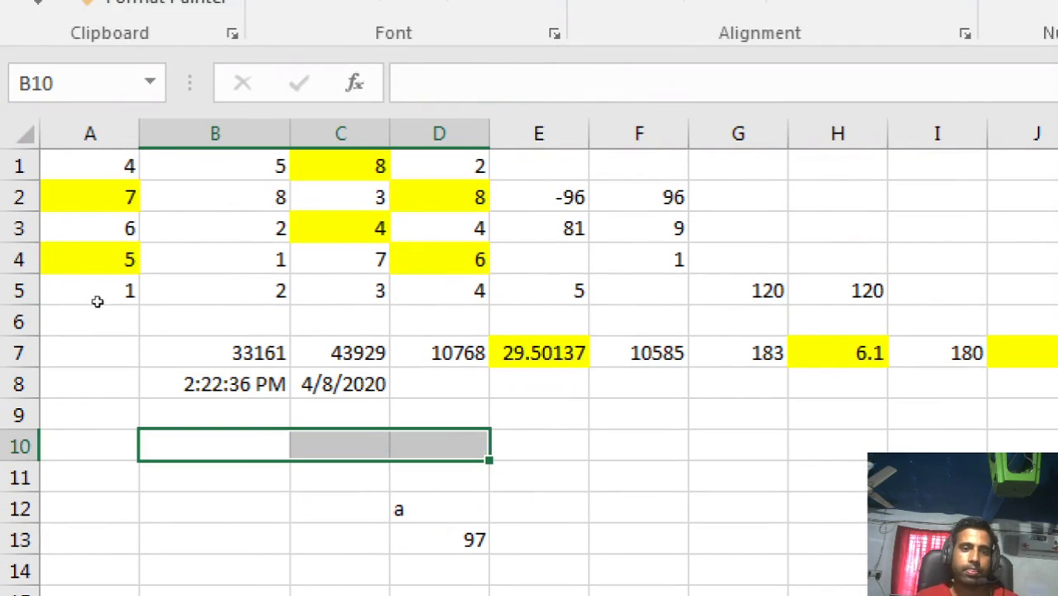
# Clear the whole data block in rows 1 to 8 around cell A6
pyautogui.press('Up')
pyautogui.press('Up')
pyautogui.press('Left')
pyautogui.press('Up')
pyautogui.press('Up')
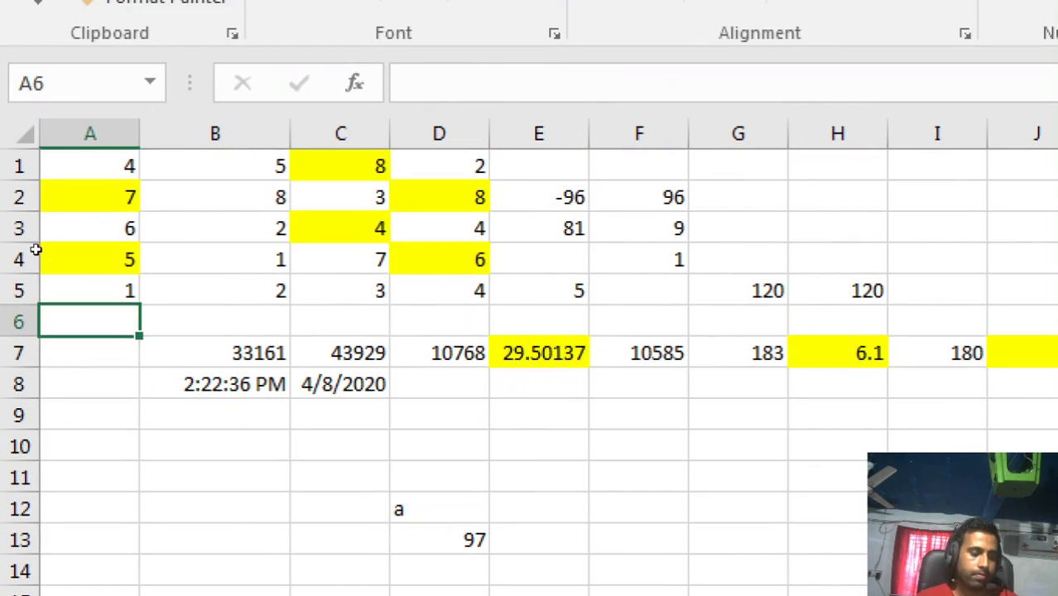
pyautogui.hotkey('ctrl', 'a')
pyautogui.press('Delete')
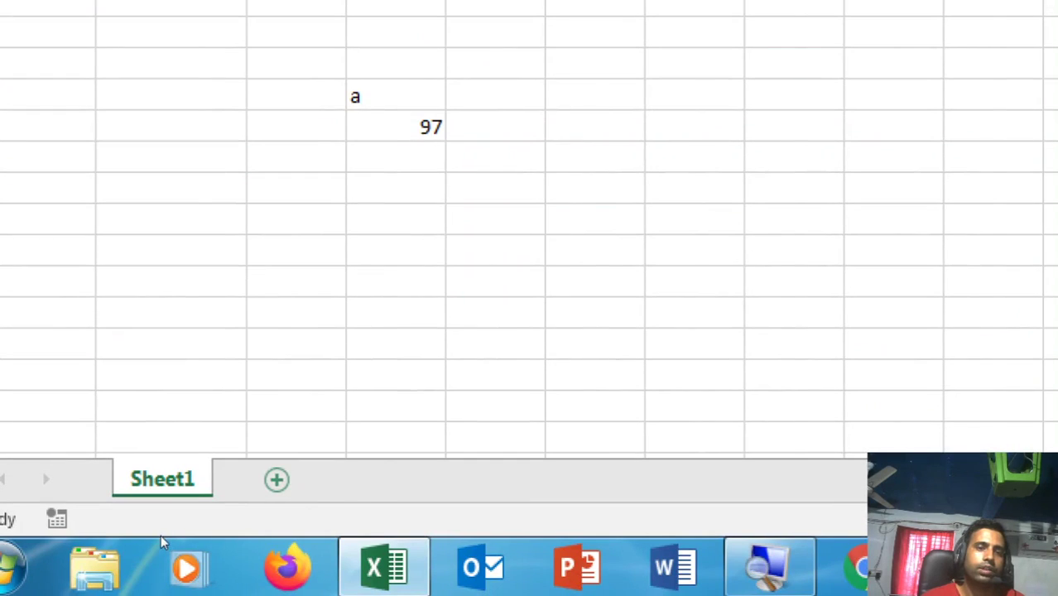
# Add a new worksheet and enter the first two sample full names in cells A1 and A2
pyautogui.click(277, 479)
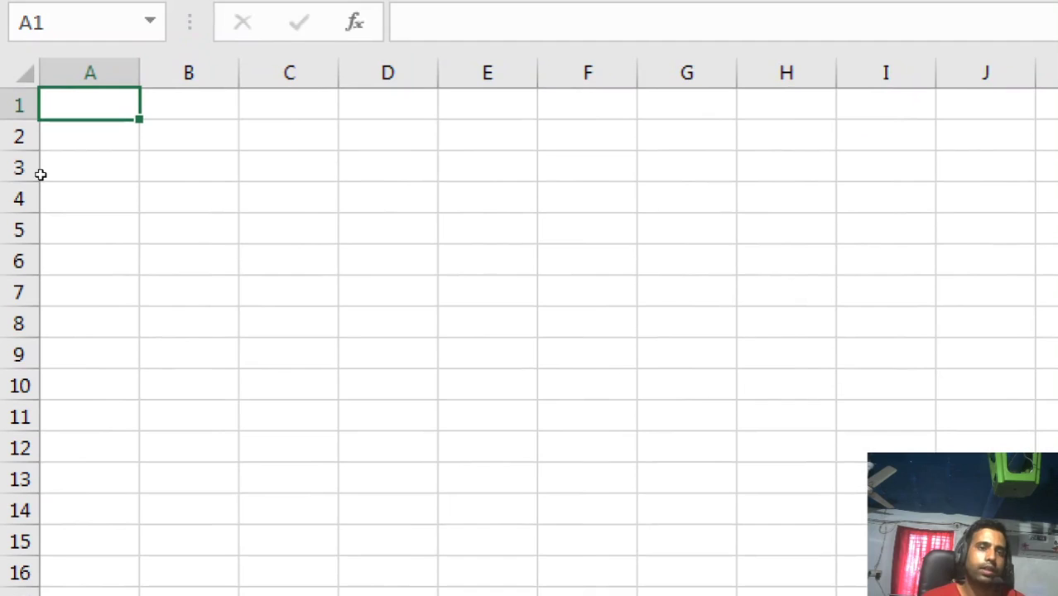
pyautogui.write('R')
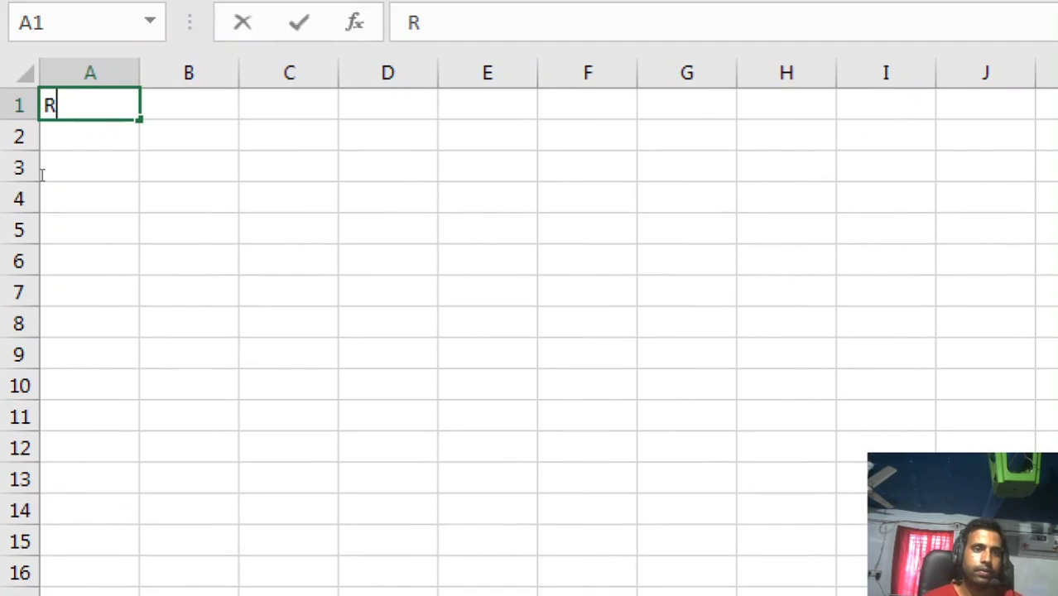
pyautogui.write('am kumar')
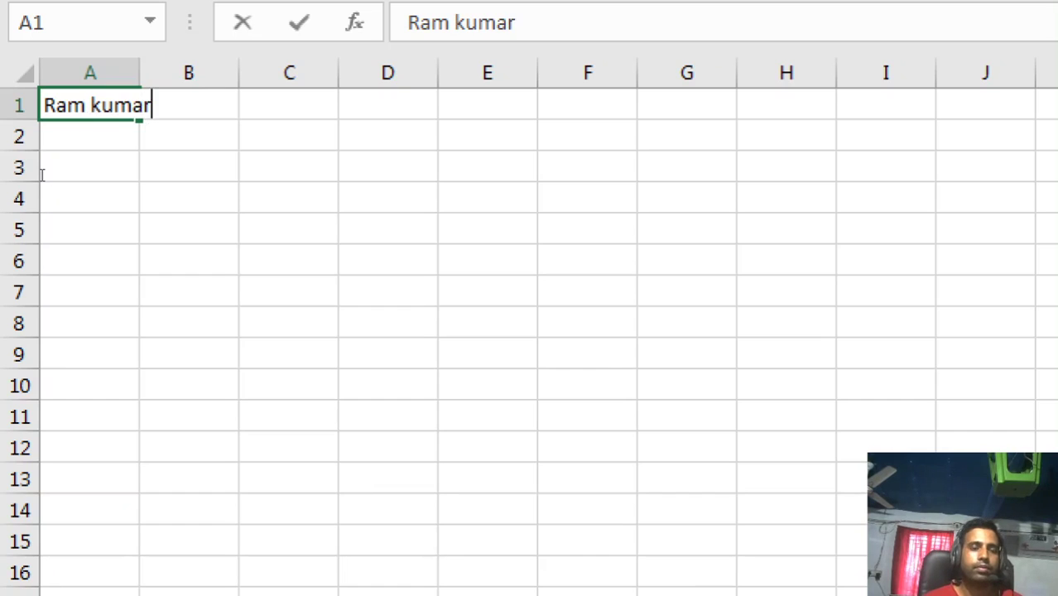
pyautogui.press('Return')
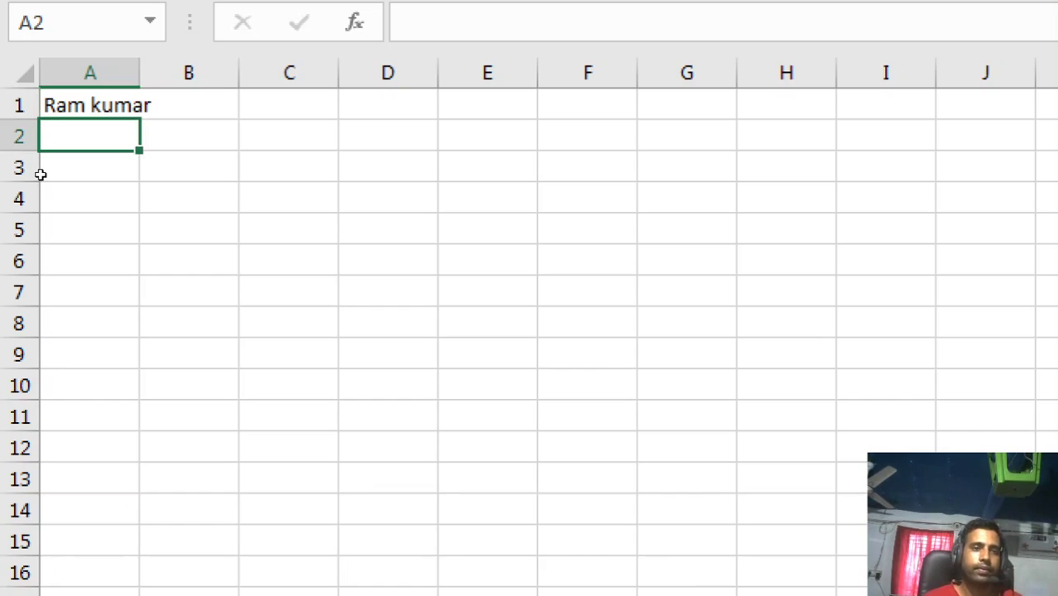
pyautogui.write('Shyam')
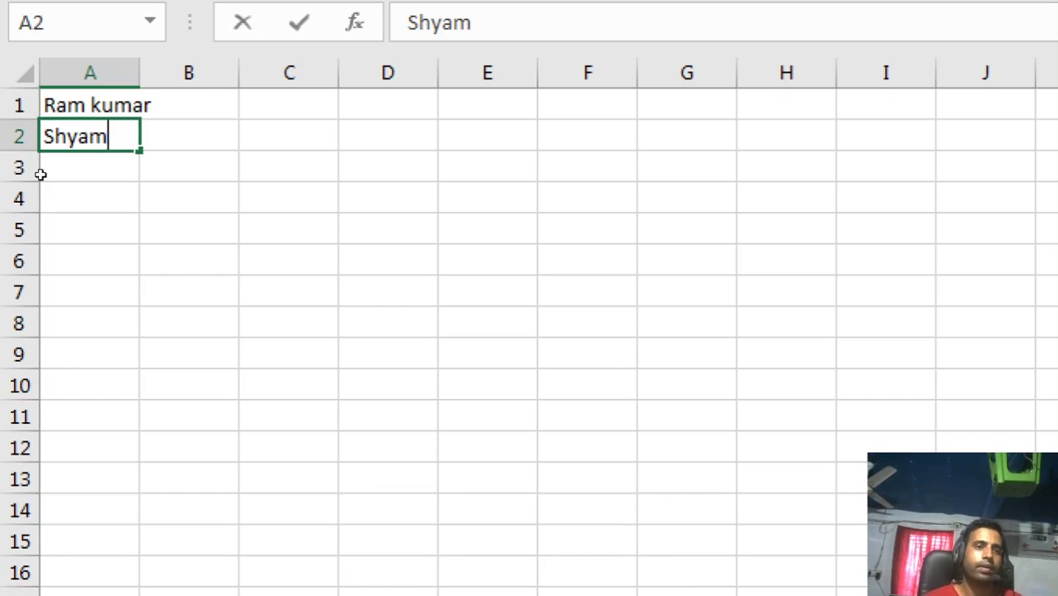
pyautogui.write(' kumar')
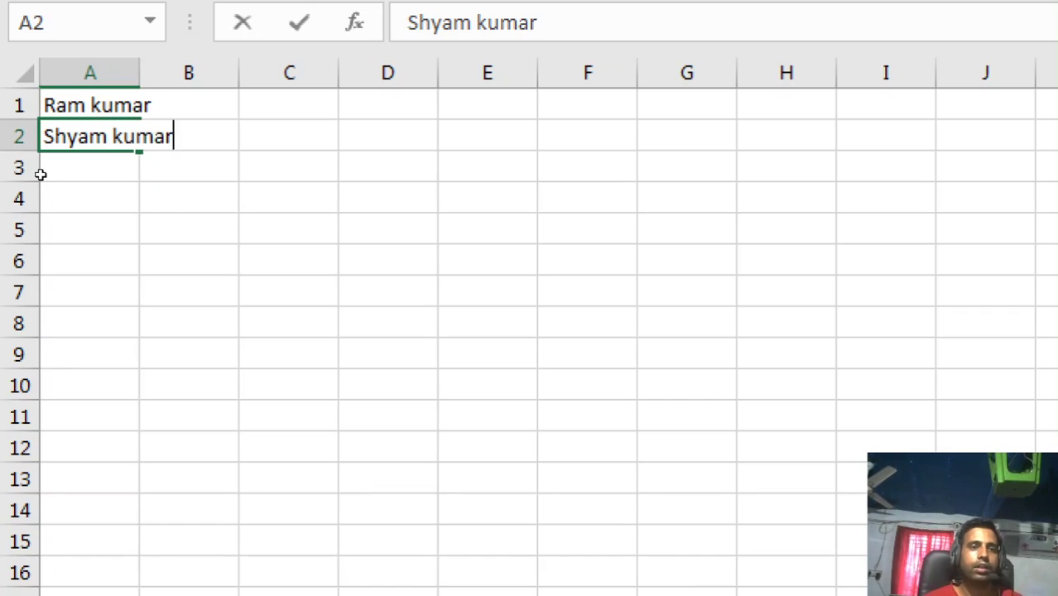
pyautogui.press('Return')
# Enter the third and fourth sample full names in cells A3 and A4, and widen column A to fit them
pyautogui.write('M')
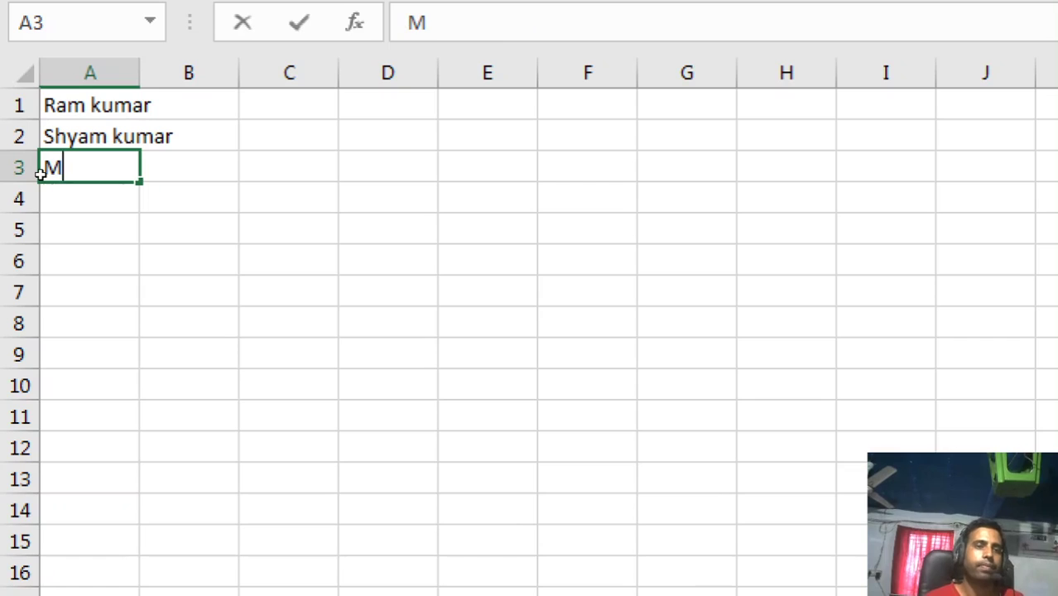
pyautogui.write('ohan kumar')
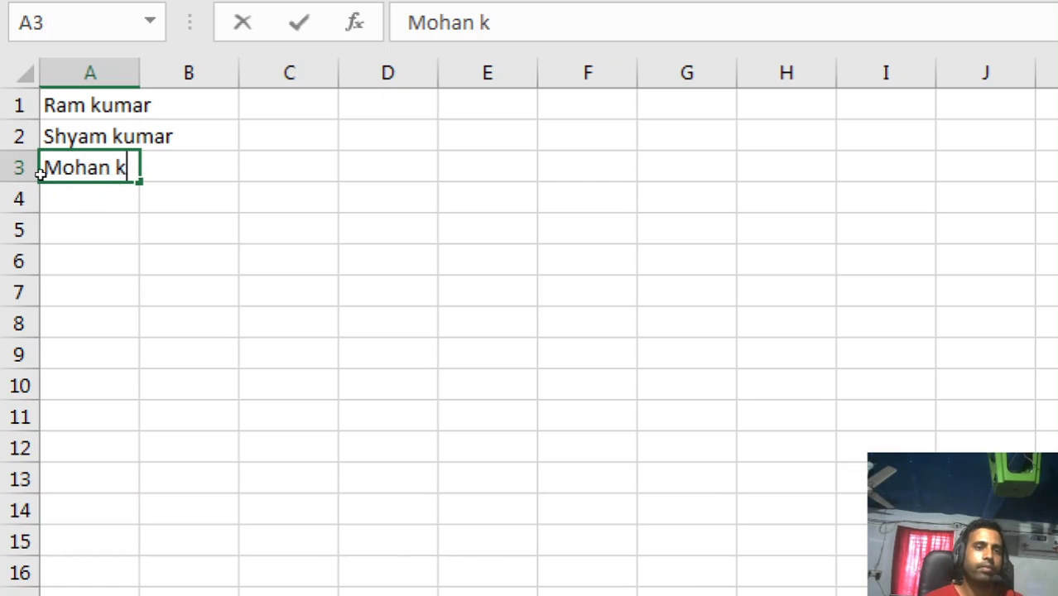
pyautogui.hotkey('ctrl', 'Return')
pyautogui.press('Return')
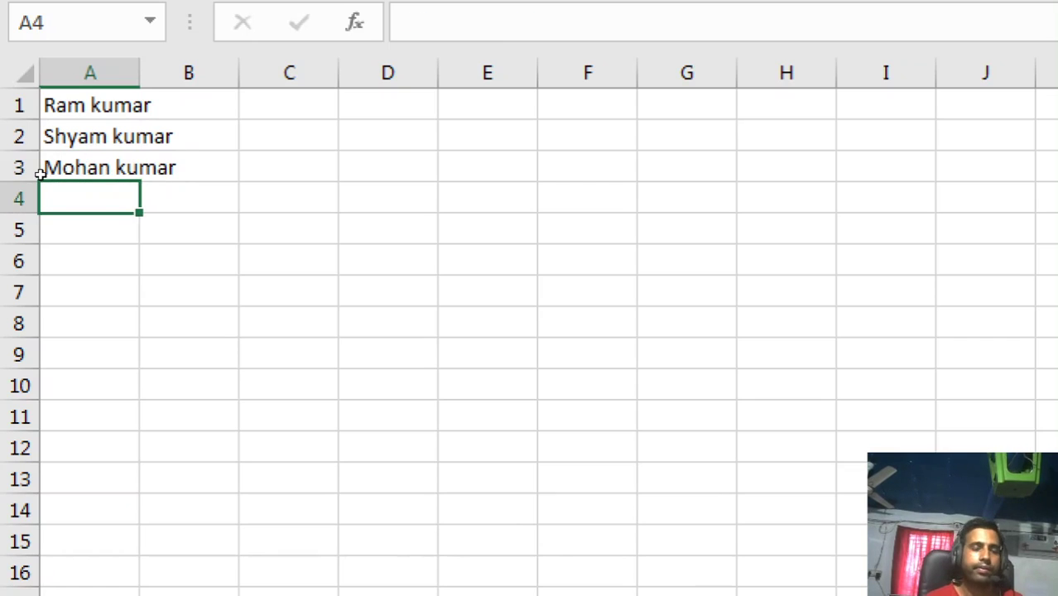
pyautogui.write('Soha')
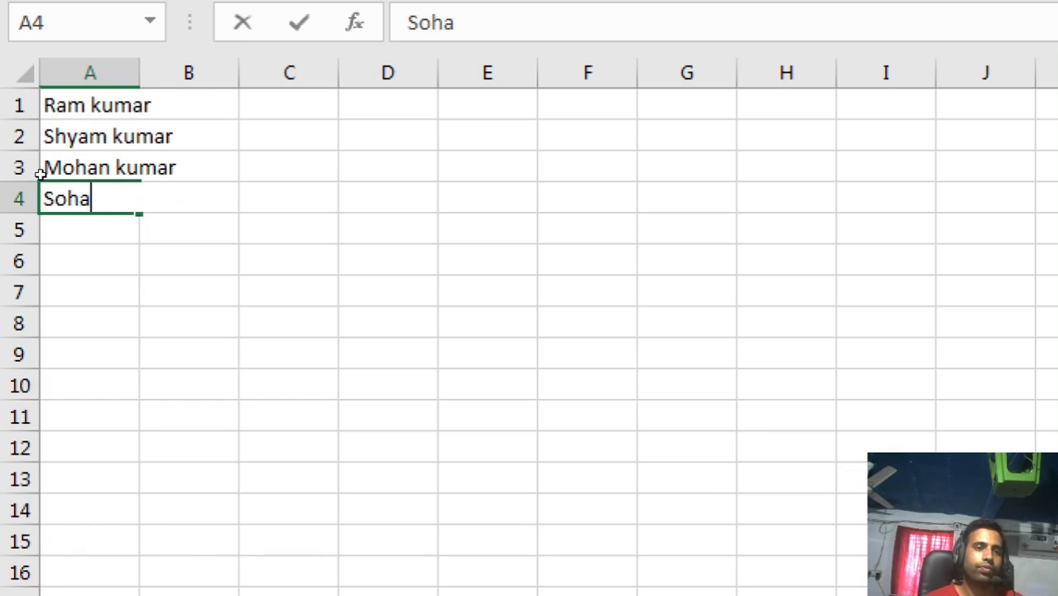
pyautogui.write('n kumar')
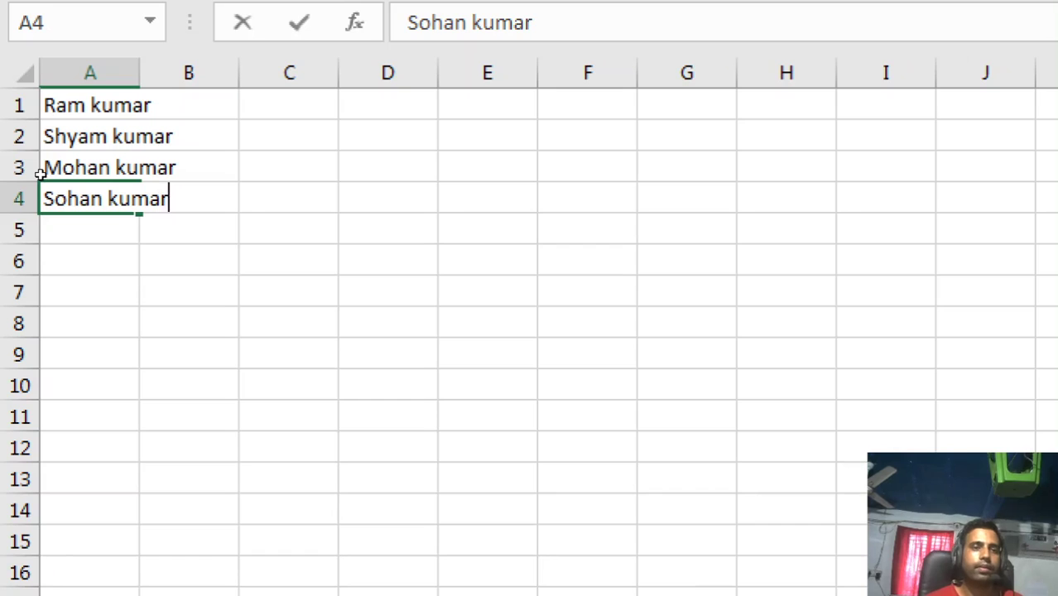
pyautogui.press('Return')
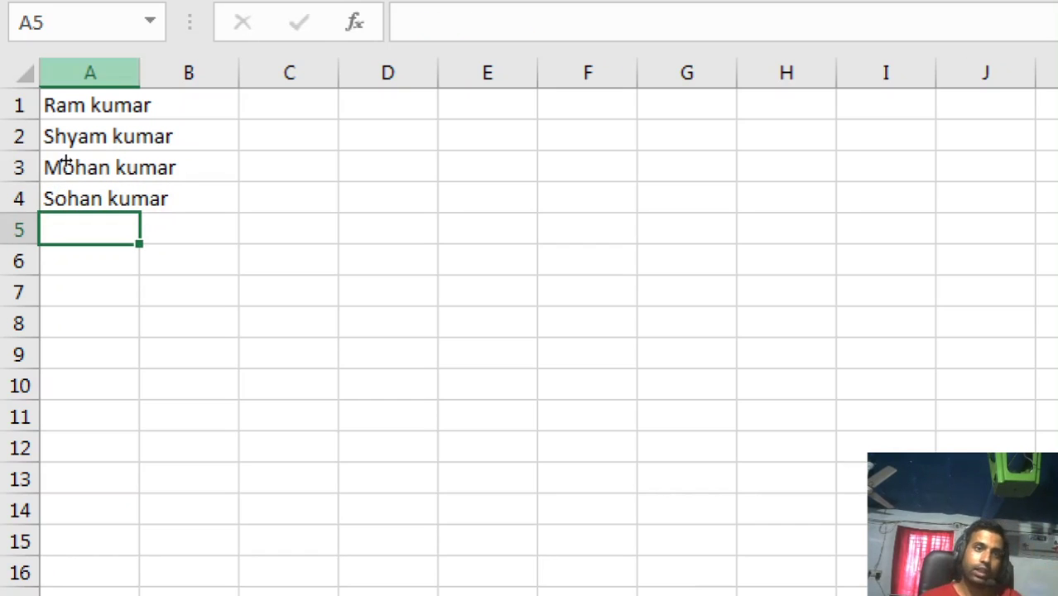
pyautogui.moveTo(140, 73); pyautogui.dragTo(186, 73)
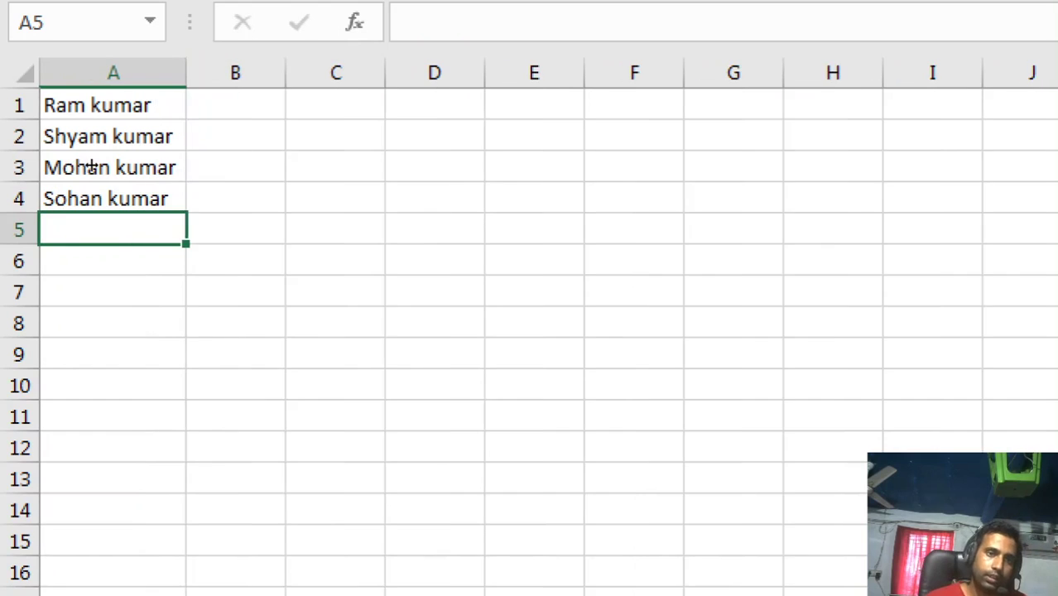
# Enter the formula =LEFT(A1,3) in cell B1 and fill it down to B4
pyautogui.click(220, 136)
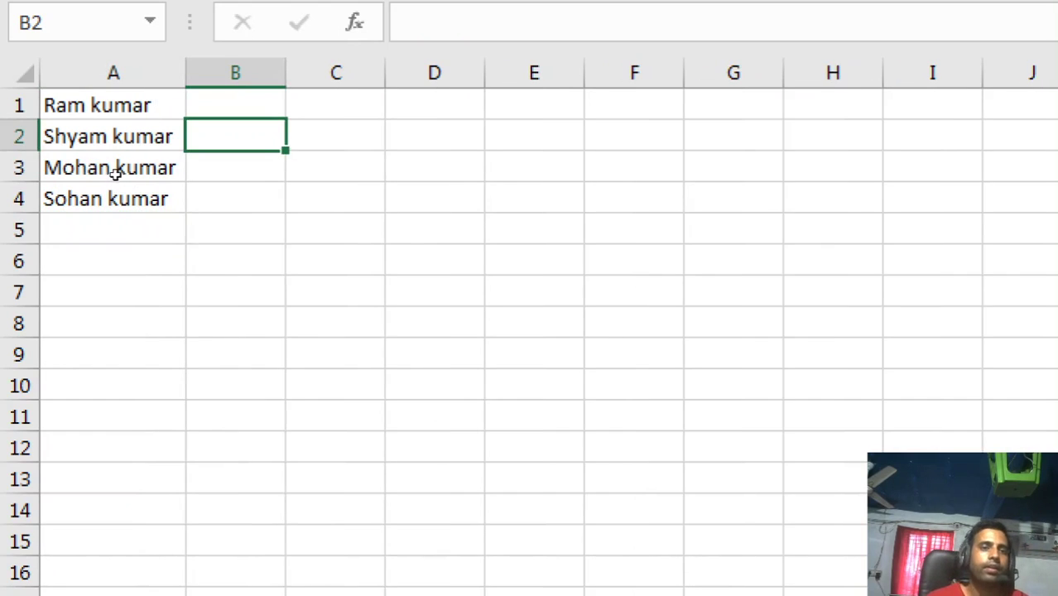
pyautogui.press('Up')
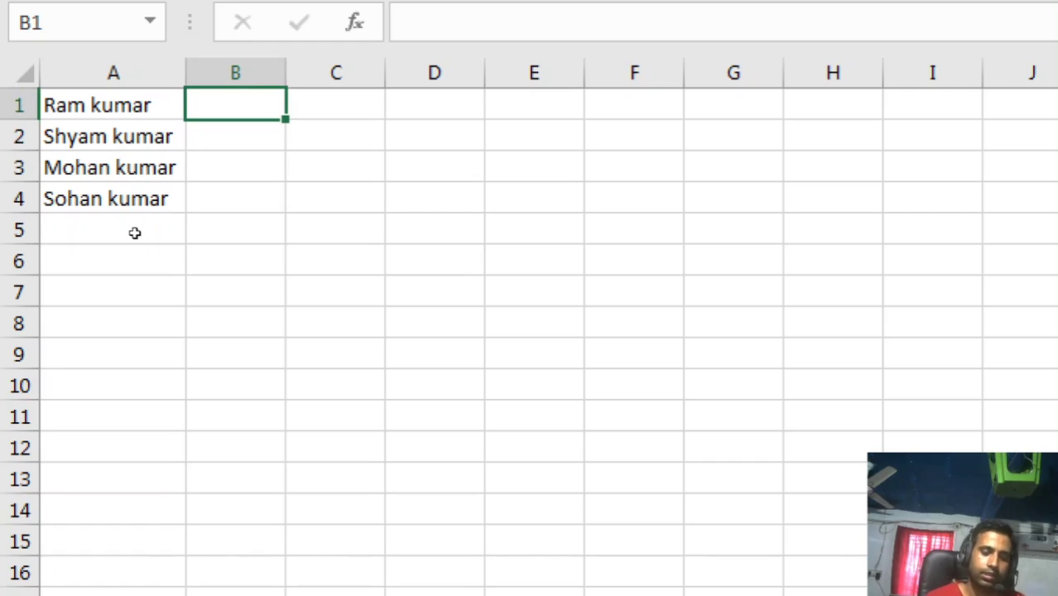
pyautogui.write('=le')
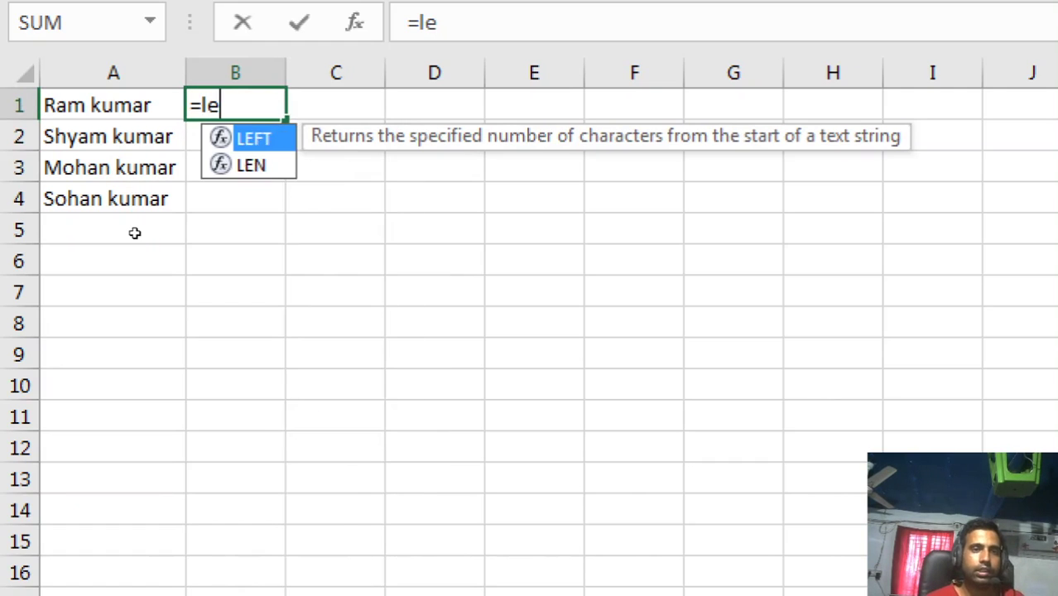
pyautogui.write('ft(')
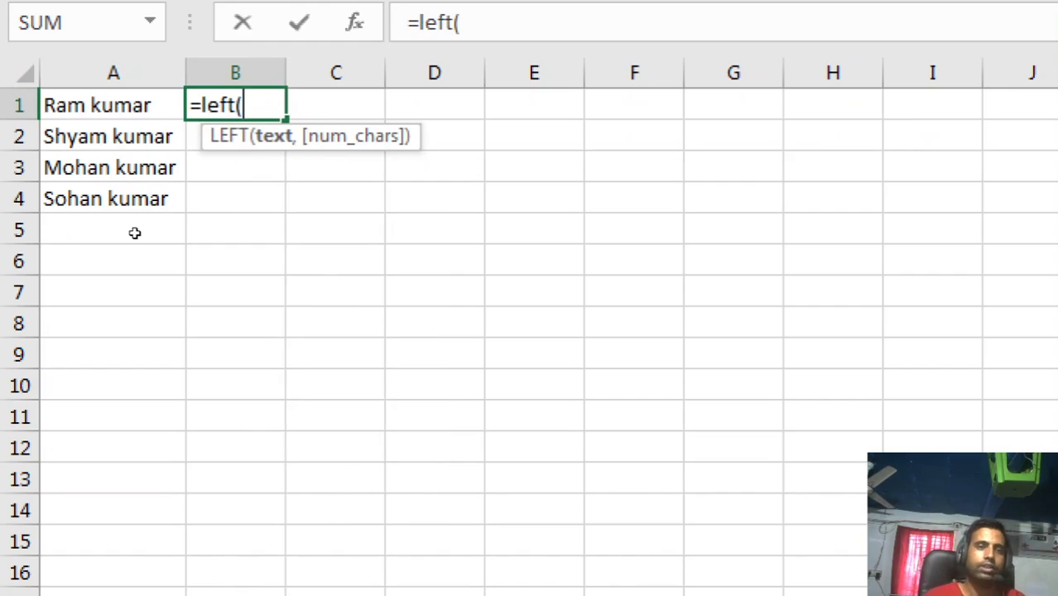
pyautogui.press('Left')
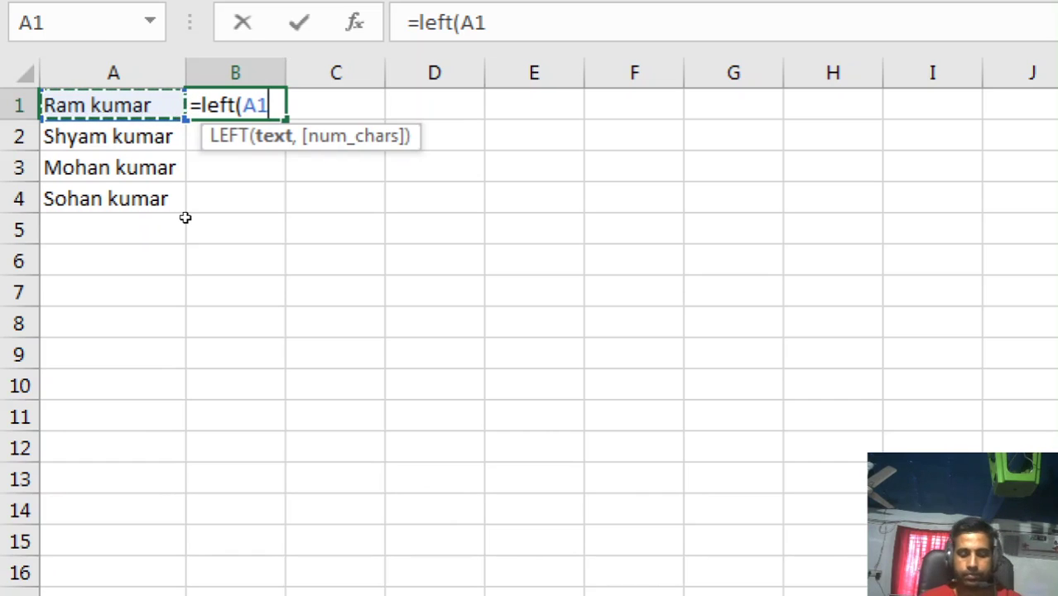
pyautogui.write(',3')
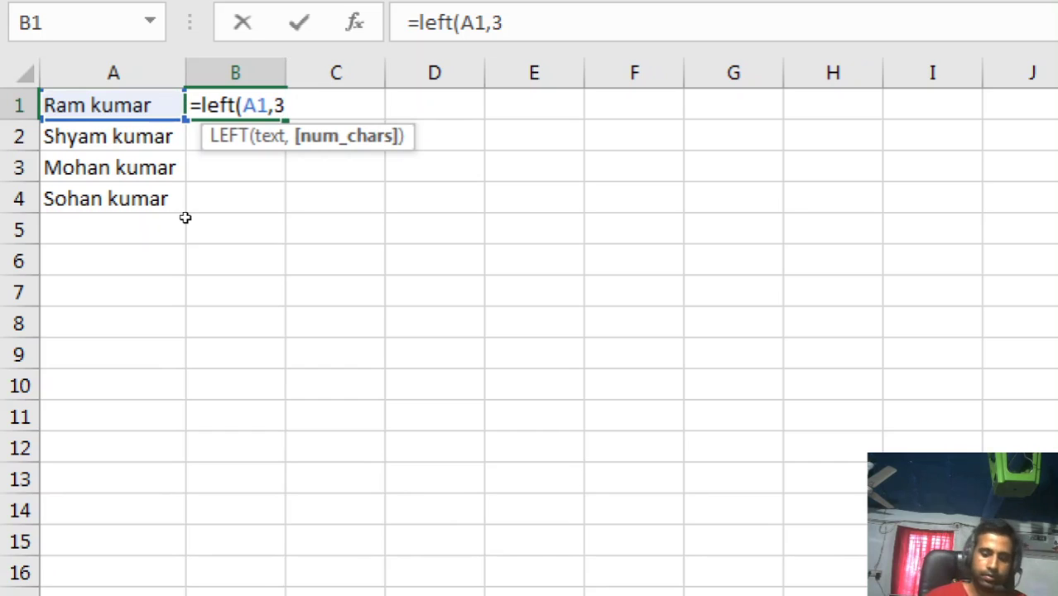
pyautogui.write(')')
pyautogui.press('Return')
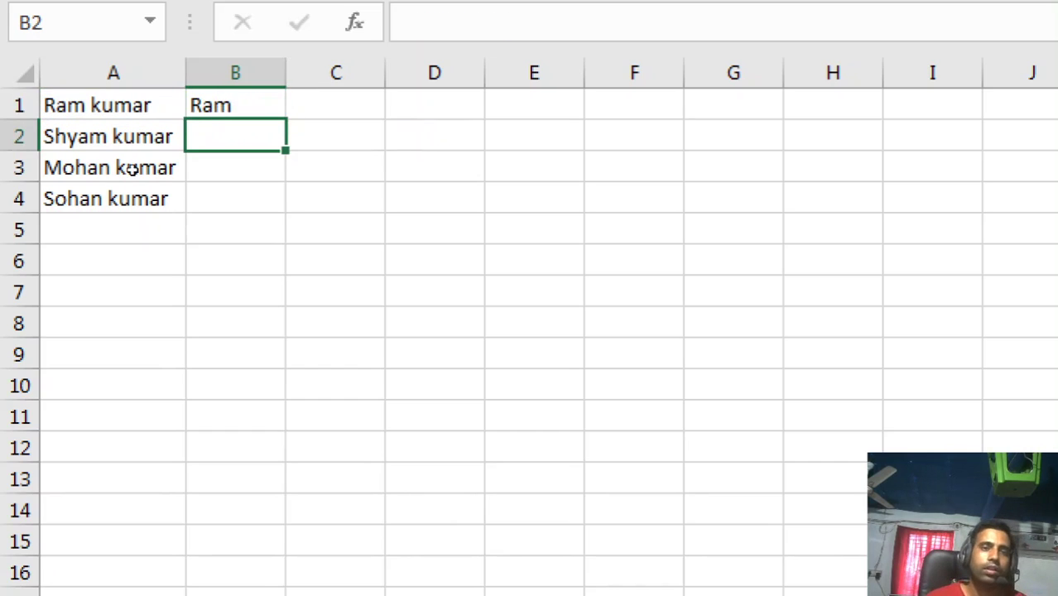
pyautogui.press('Up')
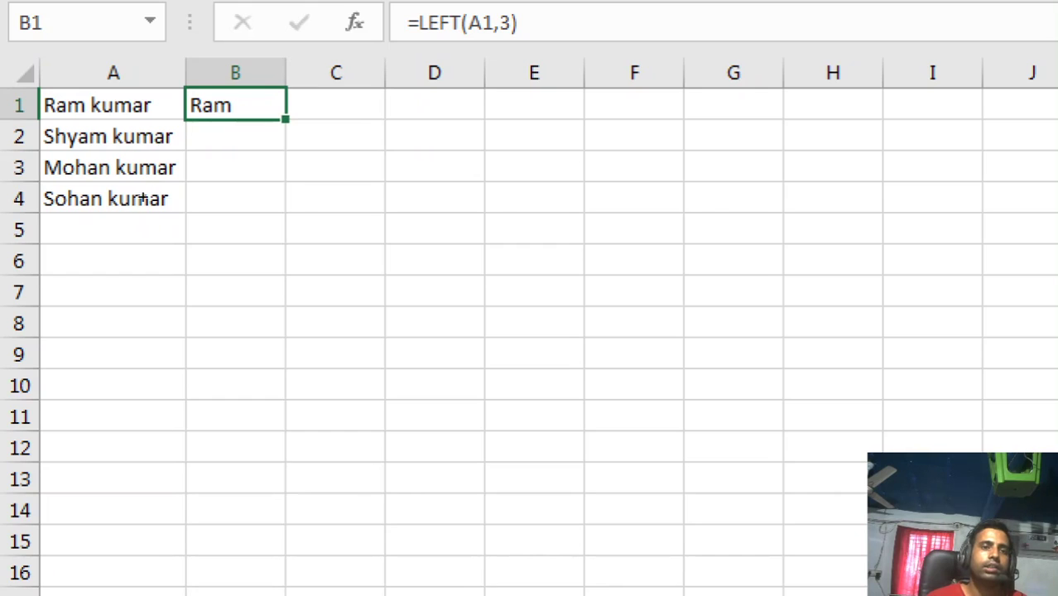
pyautogui.moveTo(285, 119); pyautogui.dragTo(268, 200)
pyautogui.click(356, 167)
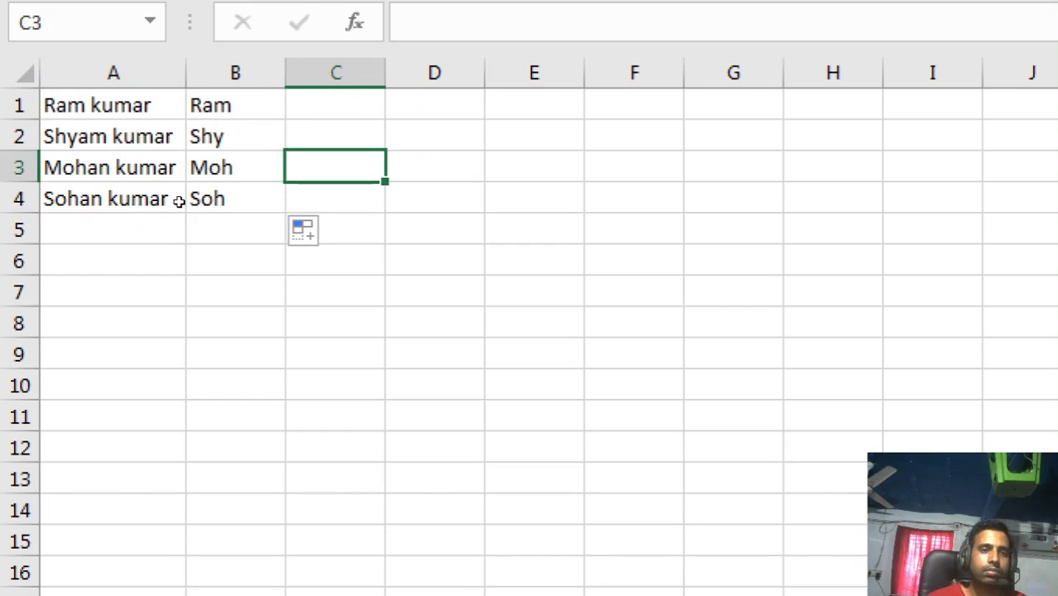
pyautogui.press('Up')
pyautogui.press('Up')
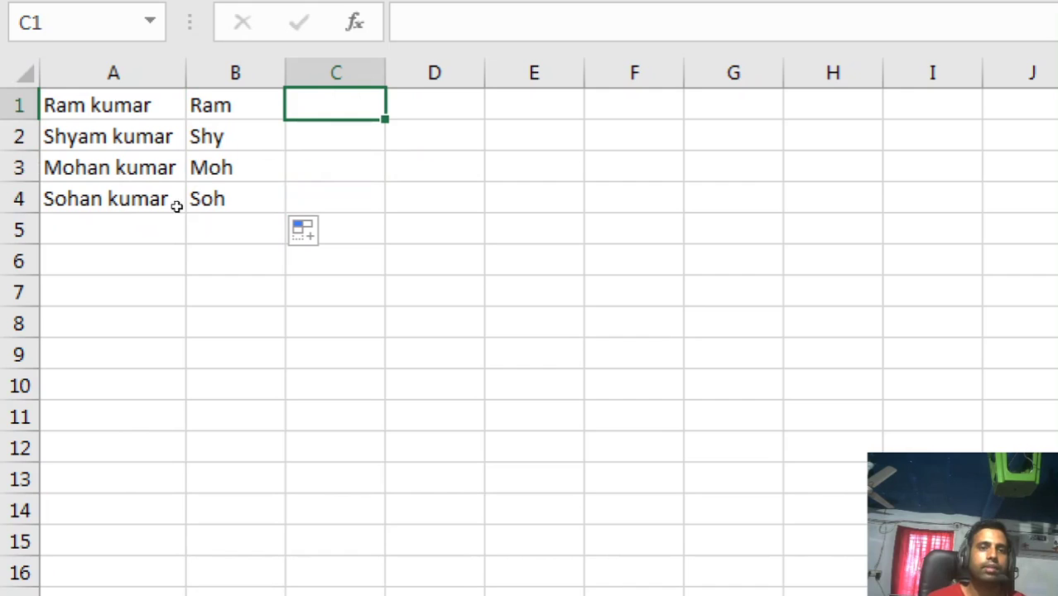
pyautogui.write('=c')
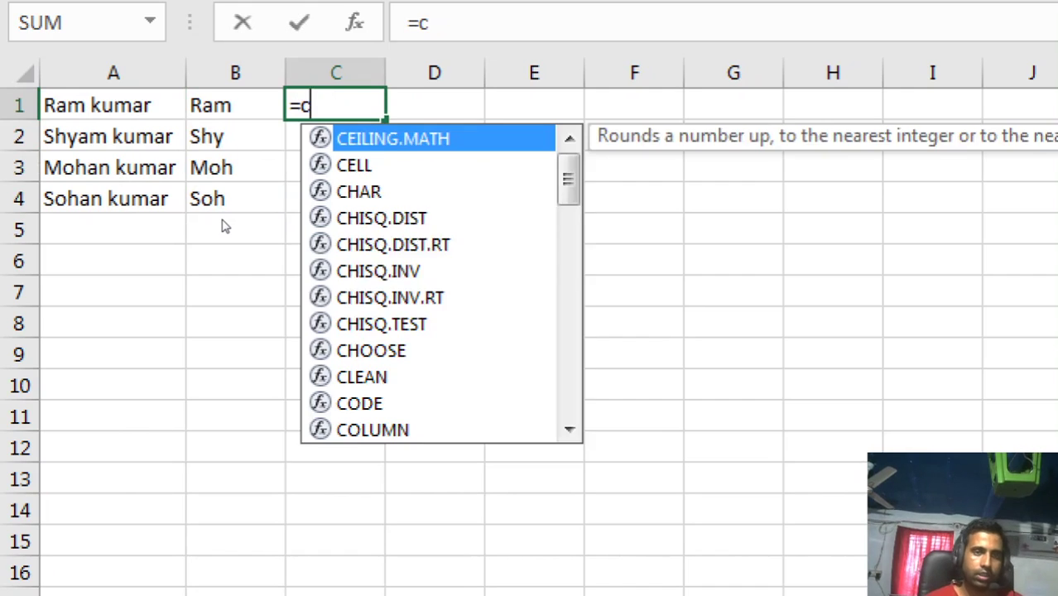
pyautogui.write('on')
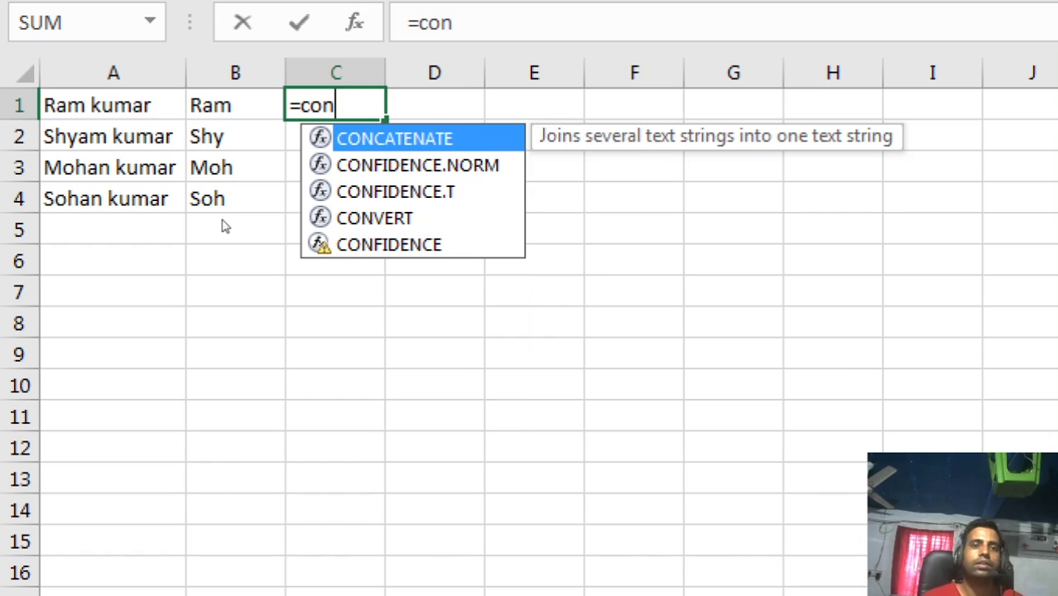
pyautogui.press('Tab')
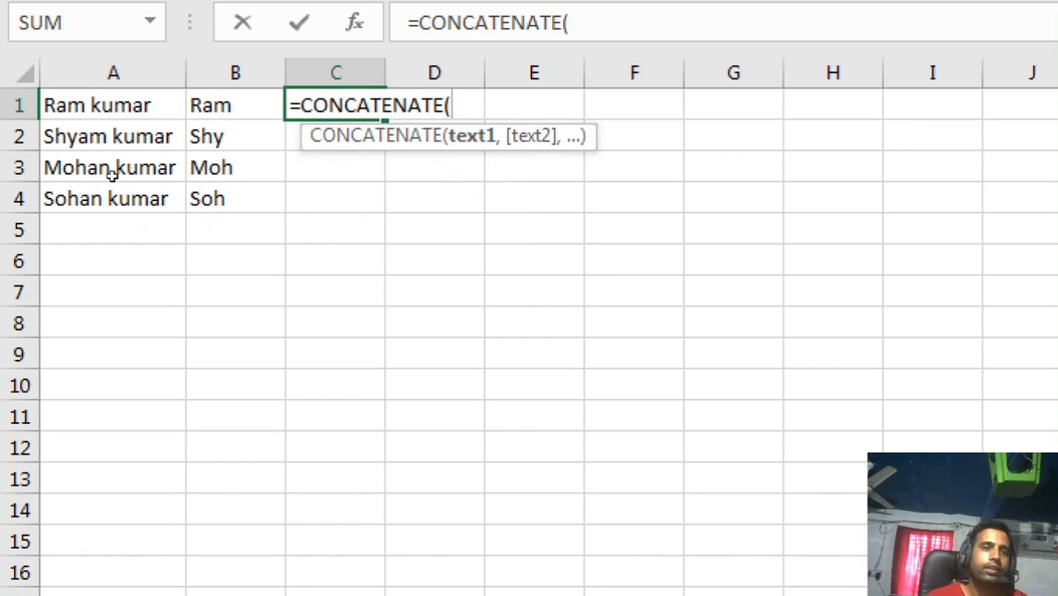
pyautogui.press('Left')
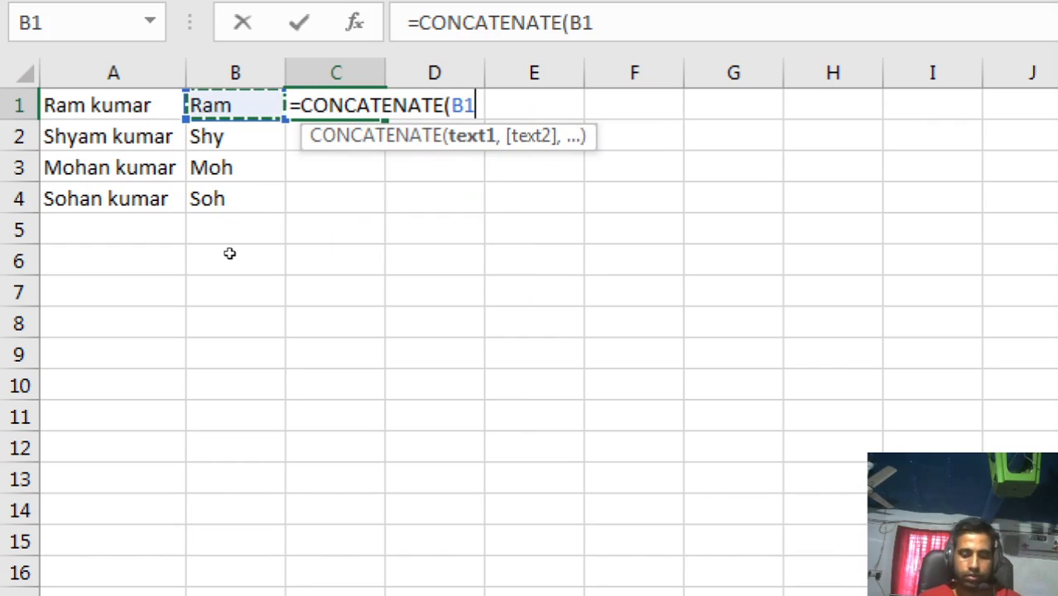
pyautogui.write(',"@')
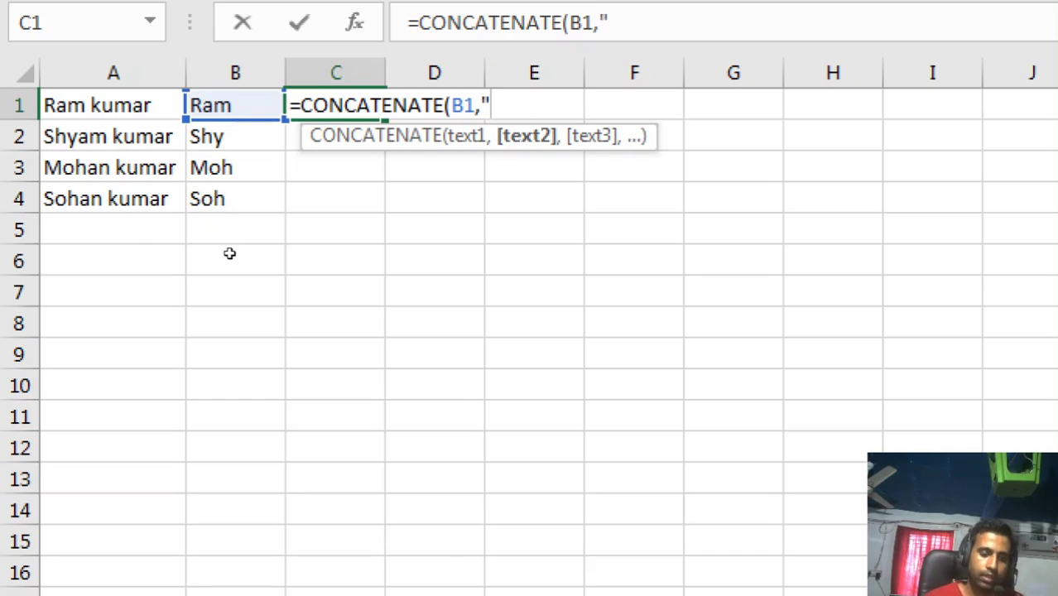
pyautogui.write('g')
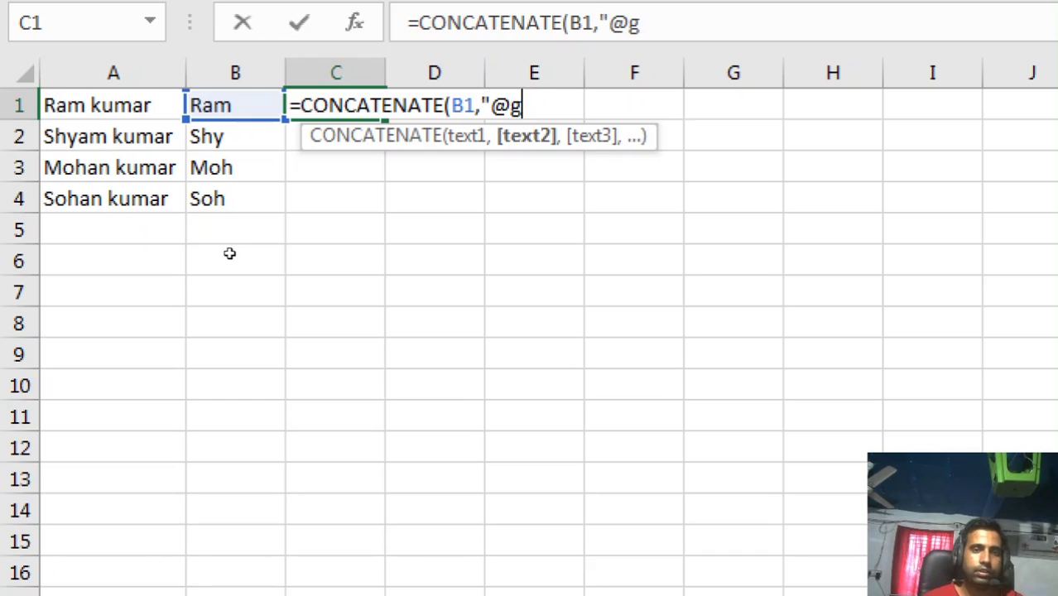
pyautogui.write('mail.com')
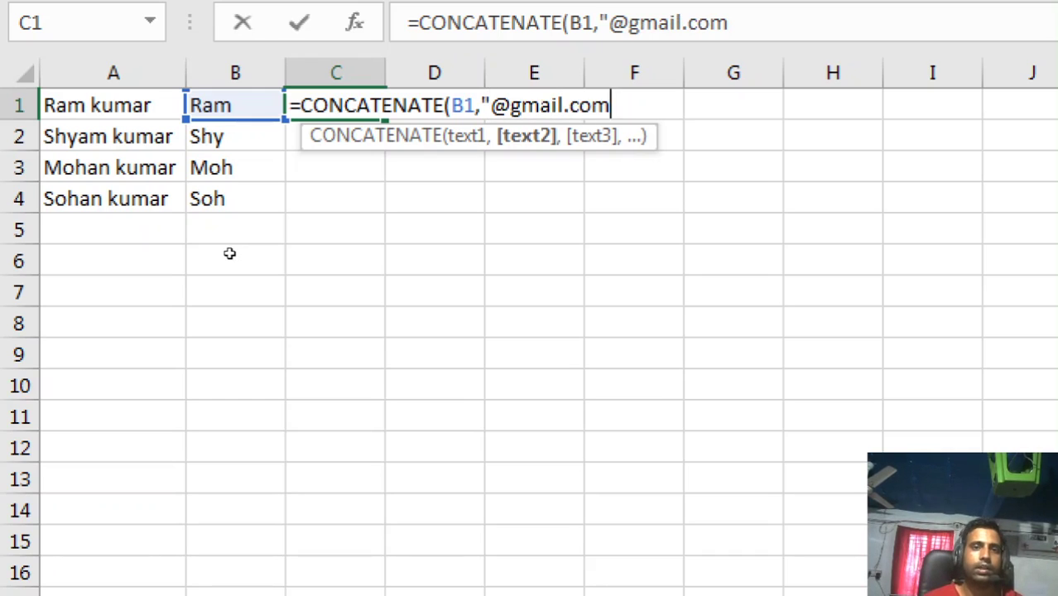
pyautogui.write('"')
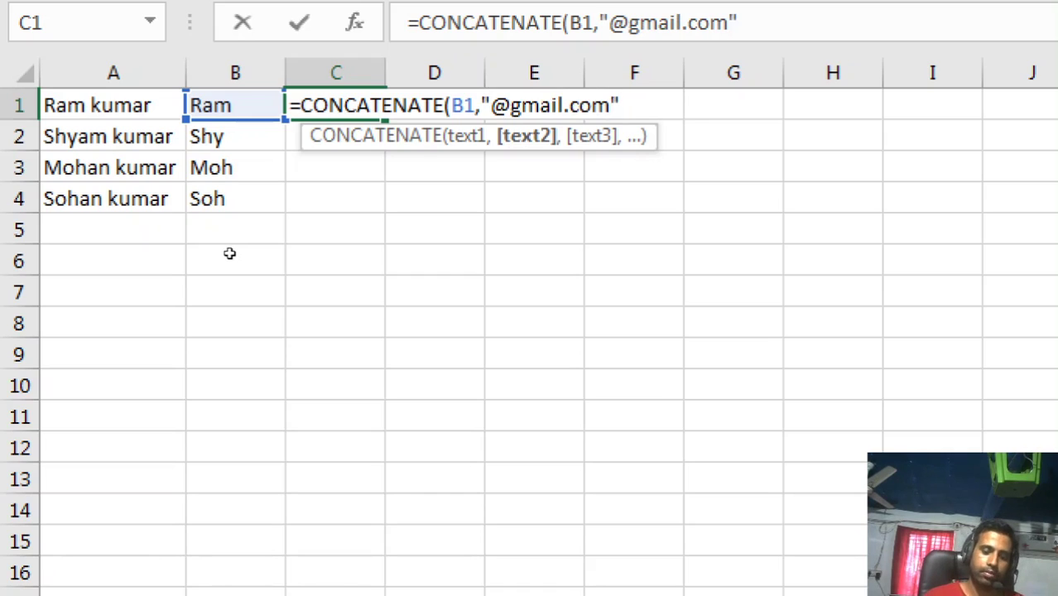
pyautogui.write(')')
pyautogui.press('Return')
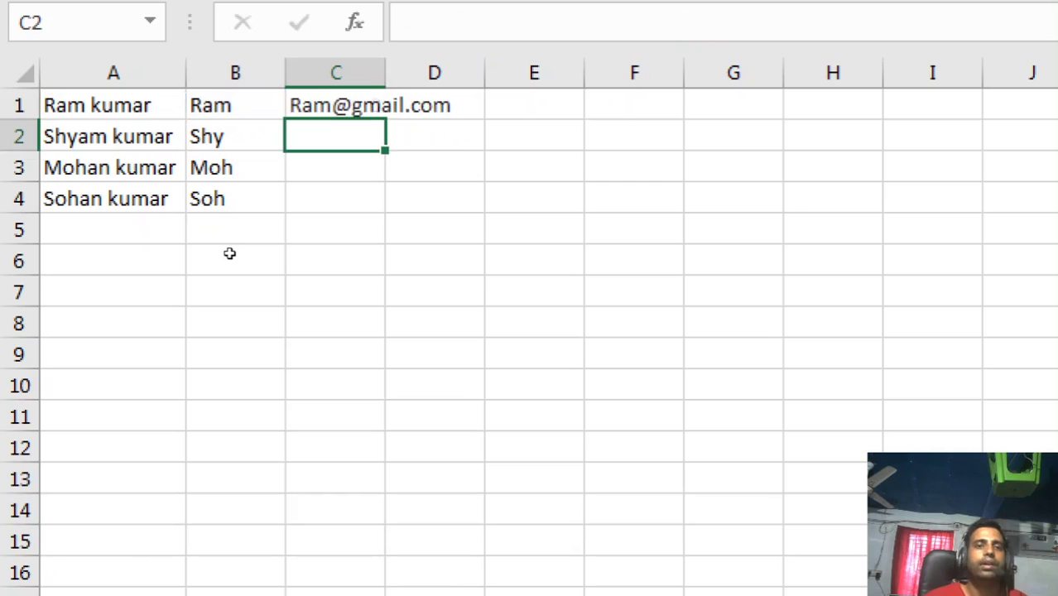
# Fill the CONCATENATE formula from cell C1 down to C4
pyautogui.press('Up')
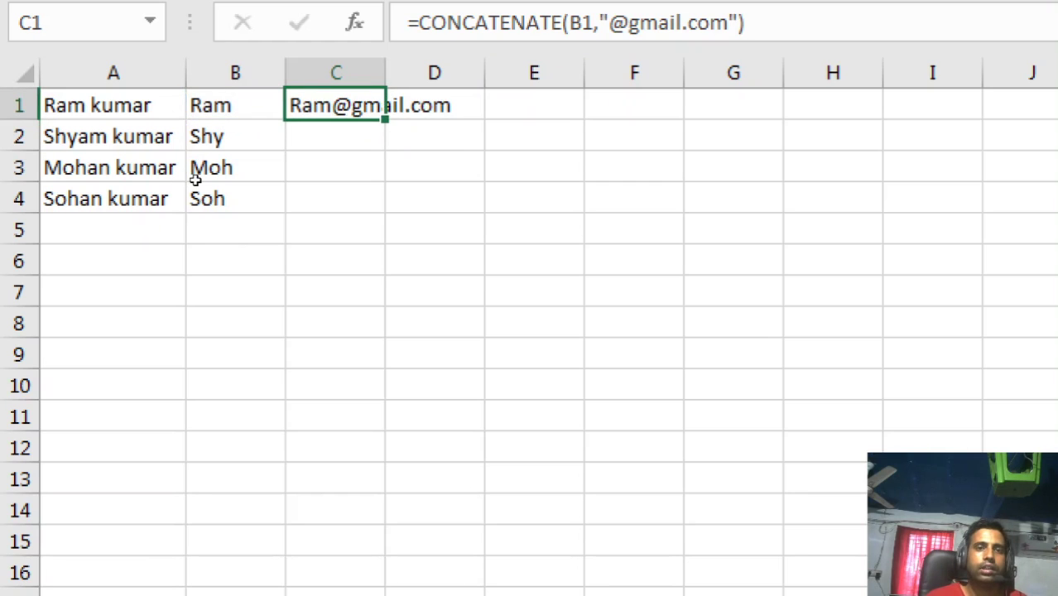
pyautogui.hotkey('shift', 'Down')
pyautogui.hotkey('shift', 'Down')
pyautogui.hotkey('shift', 'Down')
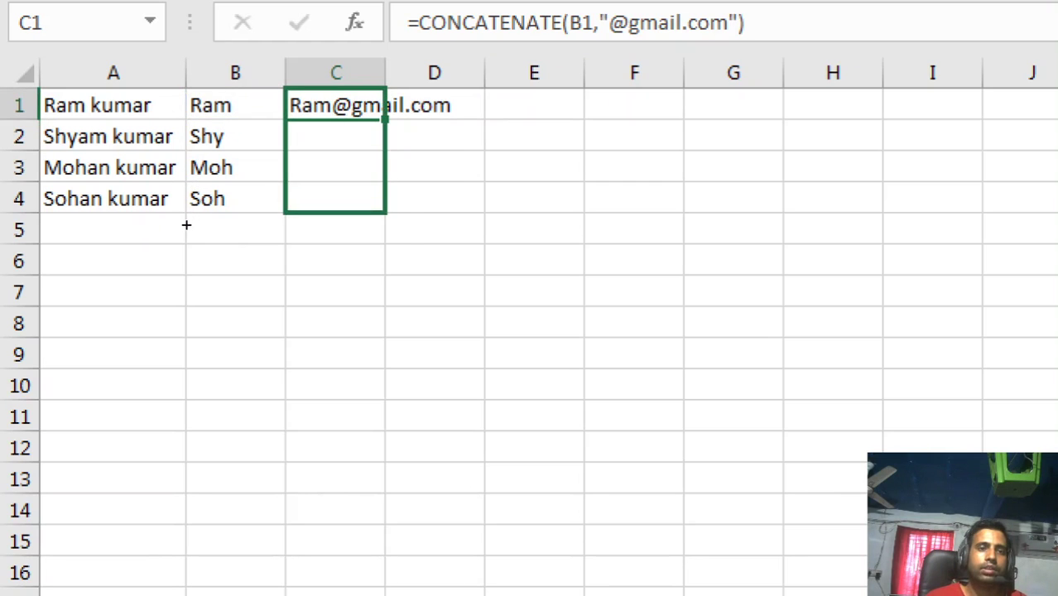
pyautogui.hotkey('ctrl', 'd')
pyautogui.press('Down')
pyautogui.press('Down')
pyautogui.press('Down')
pyautogui.press('Down')
pyautogui.press('Right')
pyautogui.press('Right')
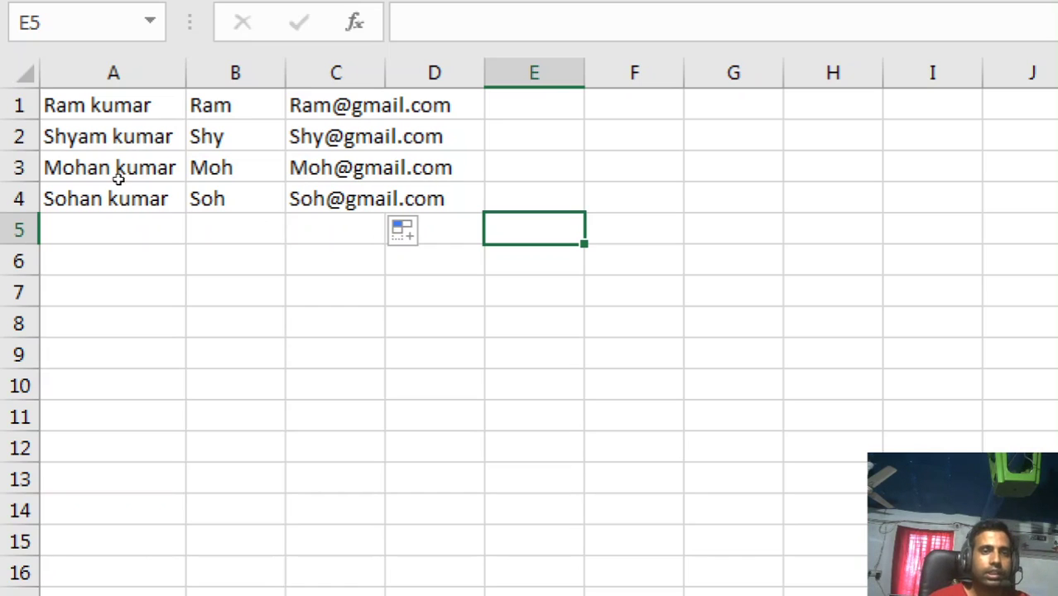
# Open the LEFT formula in cell B1 for editing right after its equals sign
pyautogui.press('Up')
pyautogui.press('Up')
pyautogui.press('Up')
pyautogui.press('Up')
pyautogui.press('Left')
pyautogui.press('Left')
pyautogui.press('Left')
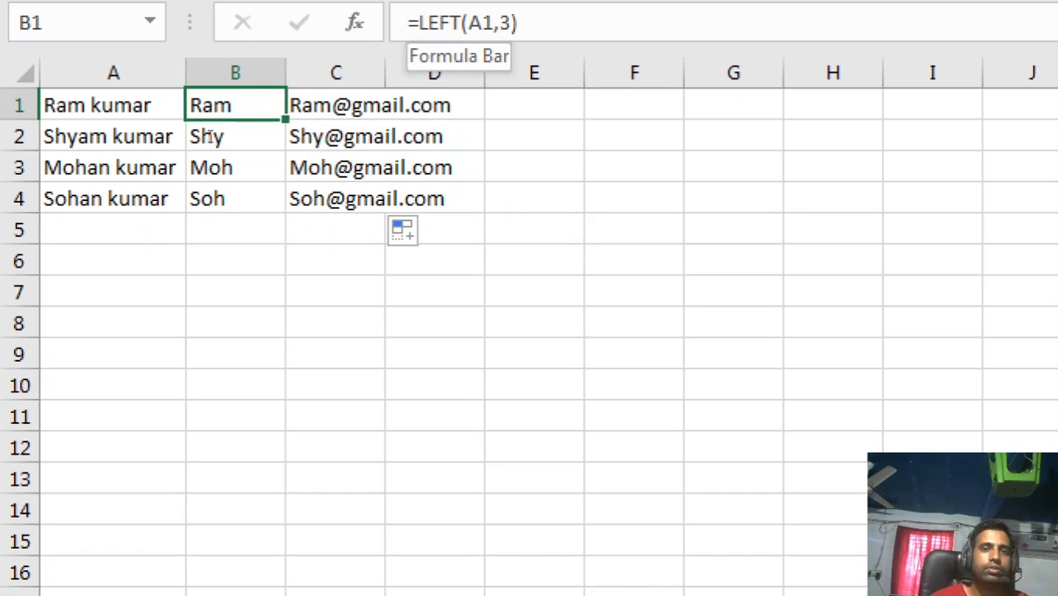
pyautogui.click(419, 24)
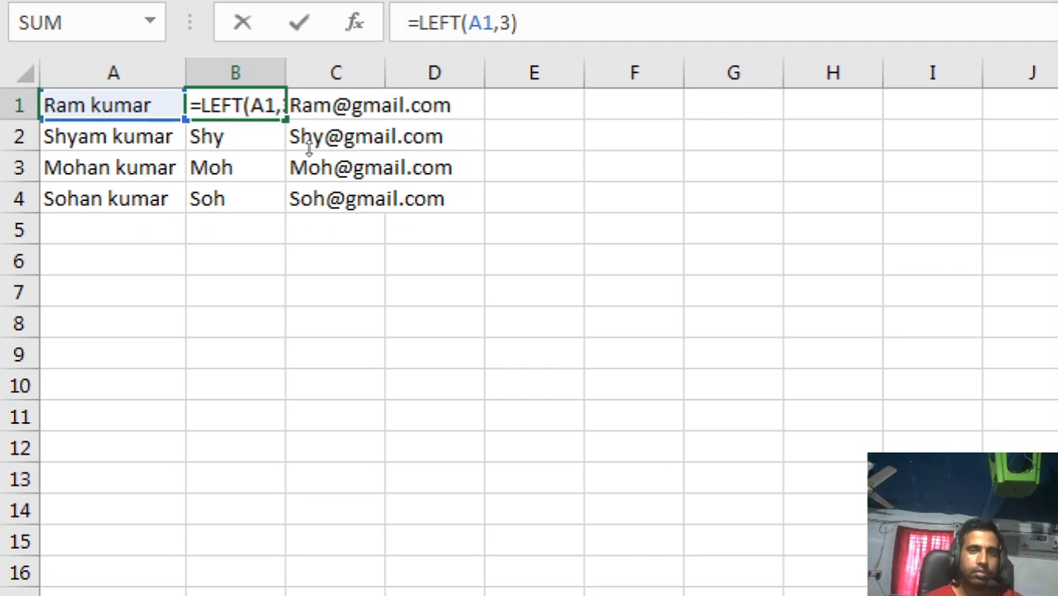
pyautogui.write('pro')
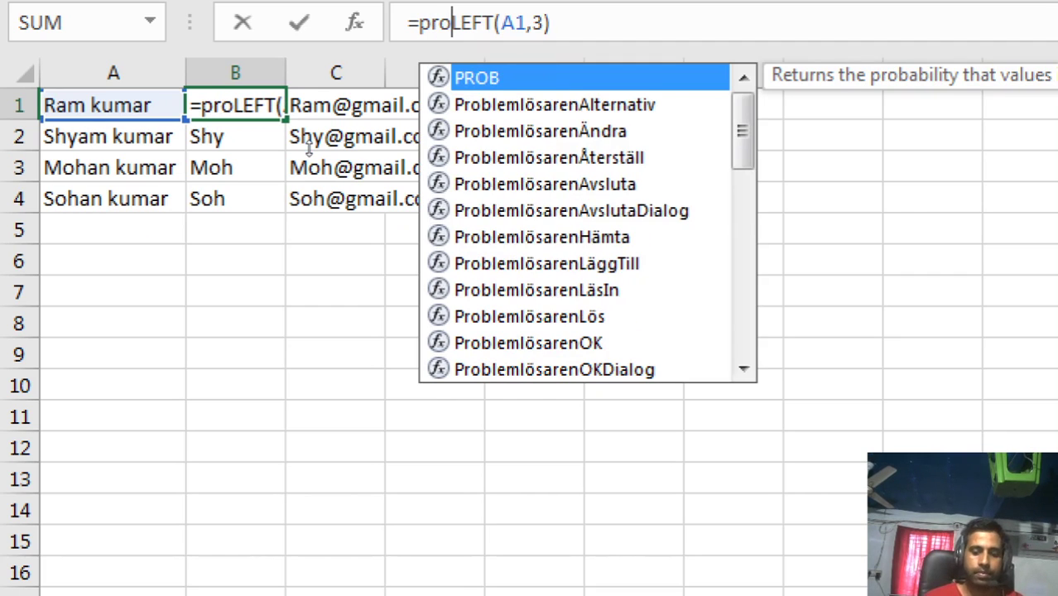
pyautogui.press('BackSpace')
pyautogui.press('BackSpace')
pyautogui.press('BackSpace')
# Wrap the formula in cell B1 in the LOWER function so that it reads =LOWER(LEFT(A1,3))
pyautogui.write('lo')
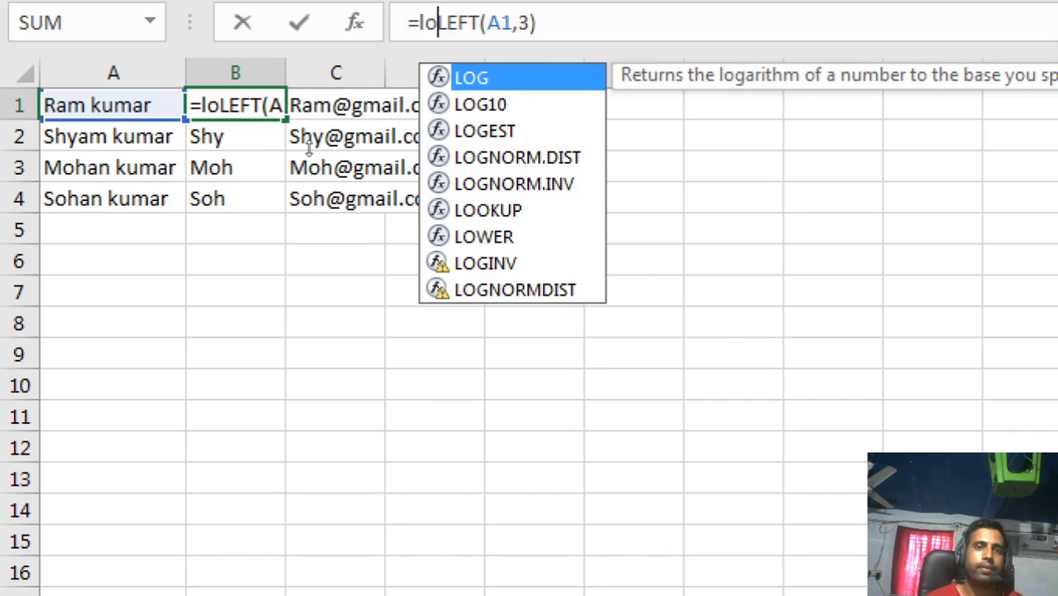
pyautogui.write('w')
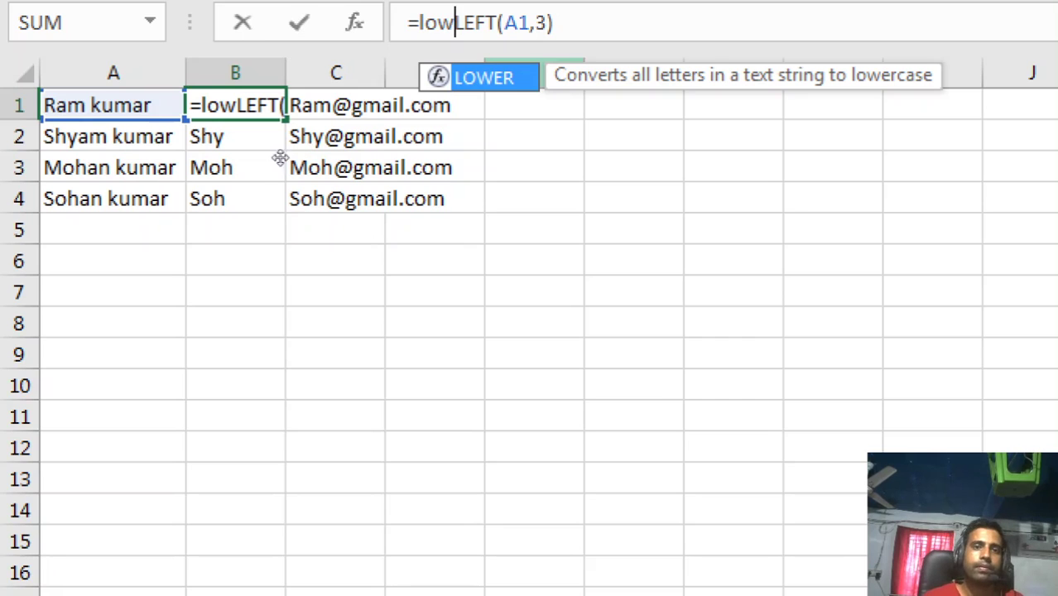
pyautogui.press('Tab')
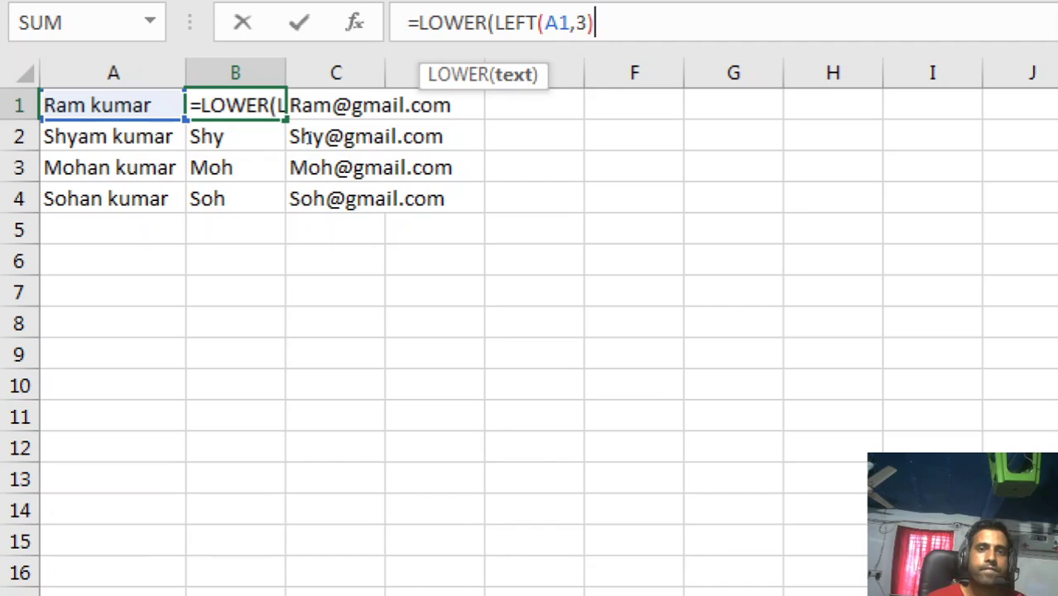
pyautogui.press('End')
pyautogui.write(')')
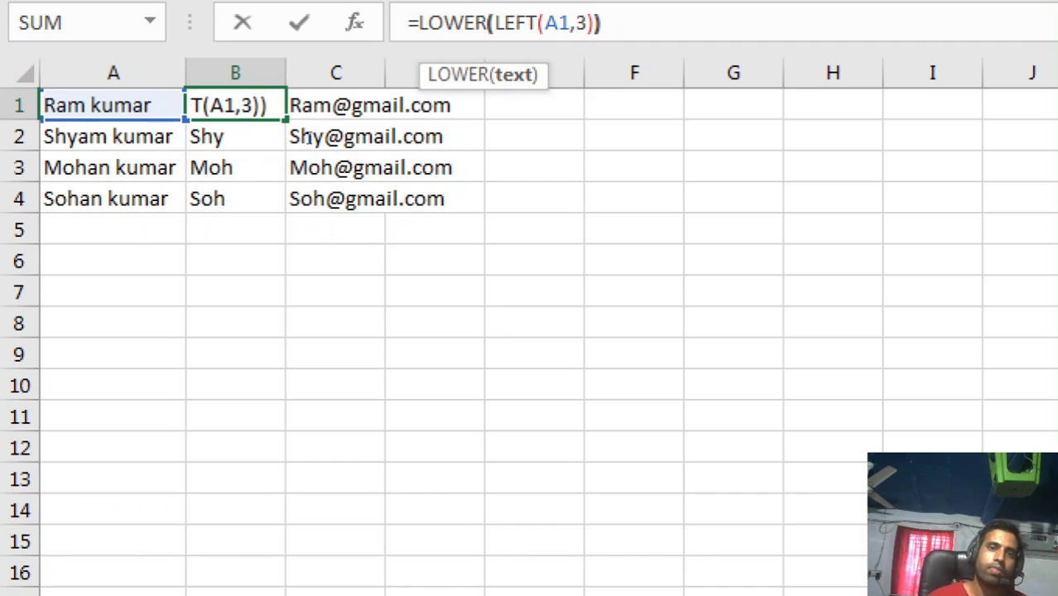
pyautogui.press('Return')
# Fill the LOWER and LEFT formula from cell B1 down to B4
pyautogui.press('Up')
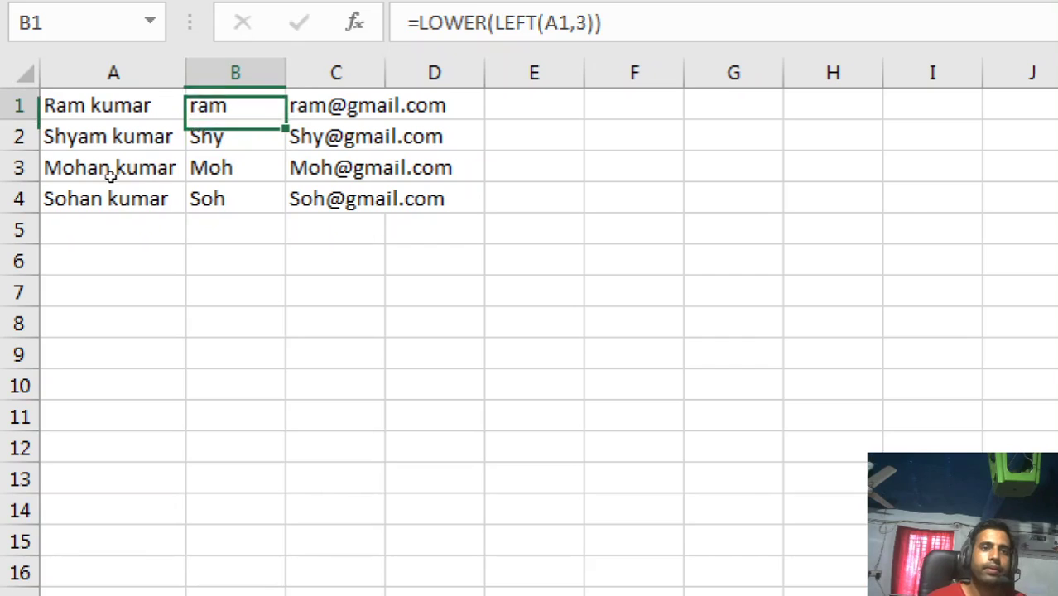
pyautogui.hotkey('shift', 'Down')
pyautogui.hotkey('shift', 'Down')
pyautogui.hotkey('shift', 'Down')
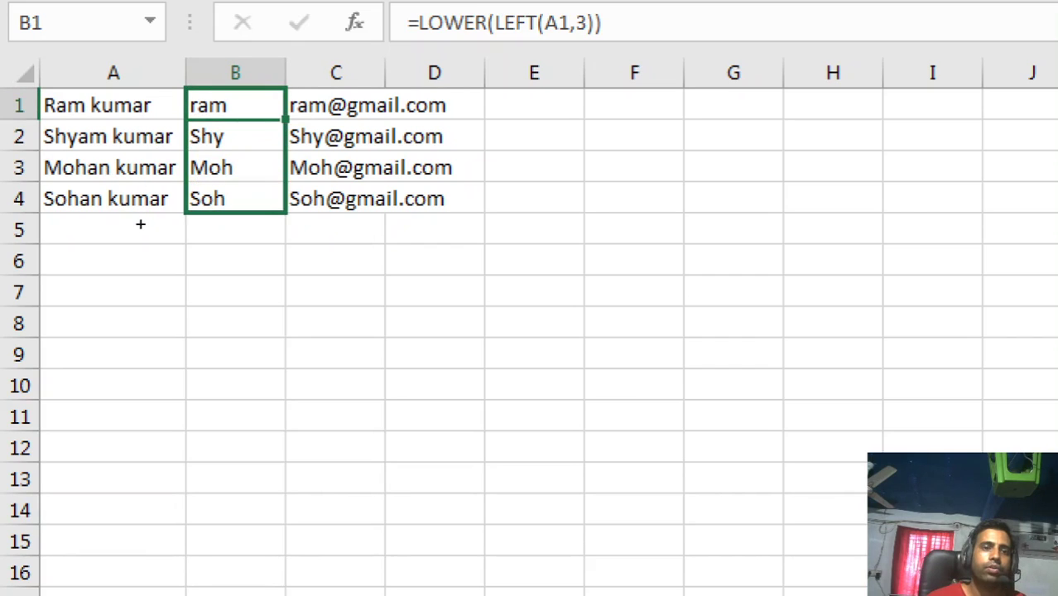
pyautogui.hotkey('ctrl', 'd')
pyautogui.click(634, 231)
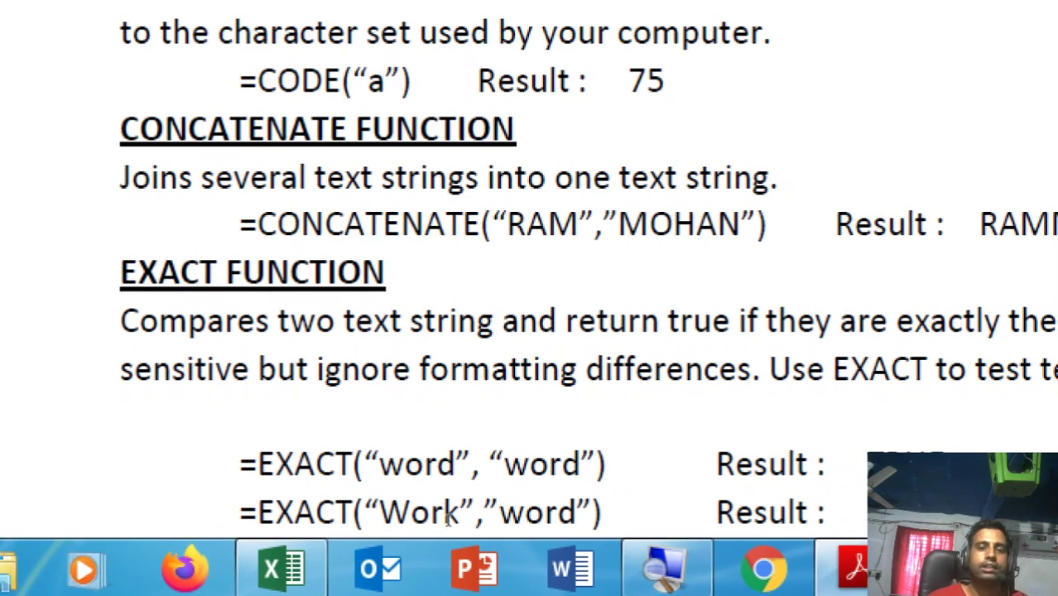
# Switch to the PDF notes and read the EXACT and FIXED function sections
pyautogui.scroll(-3, 448, 520)
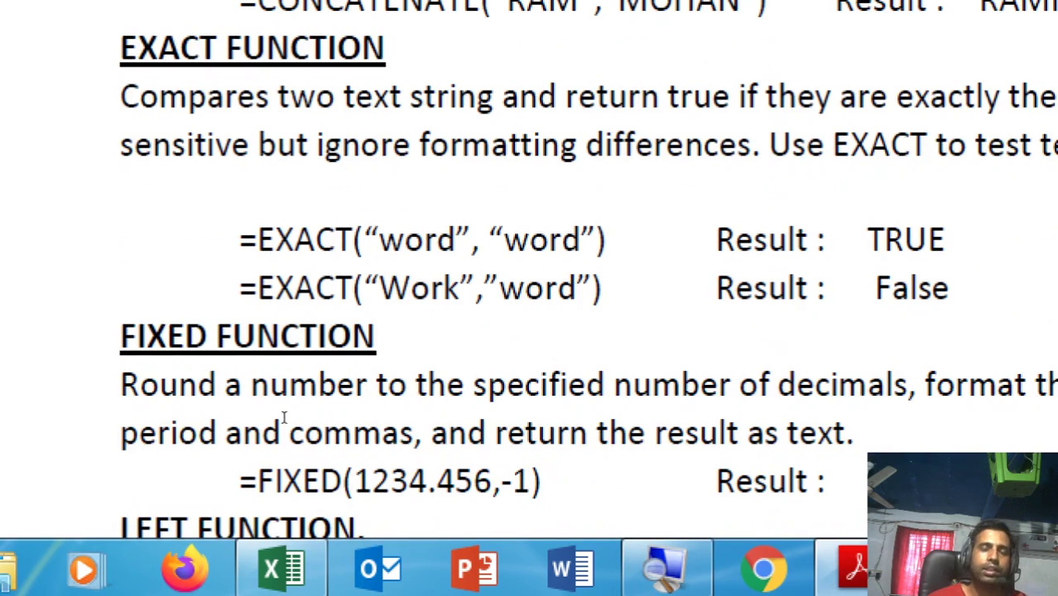